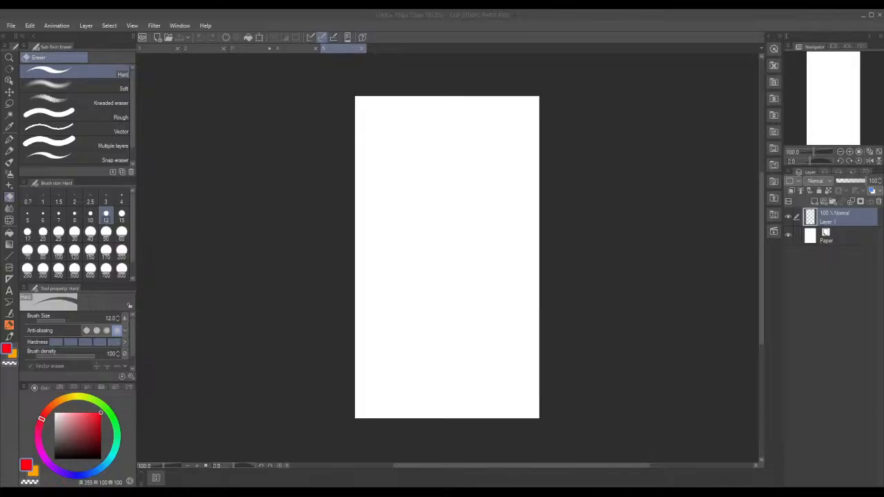
Step: Bring up the character list and review the inked drawings in documents 1 to 4
drag(882, 174, 447, 119)
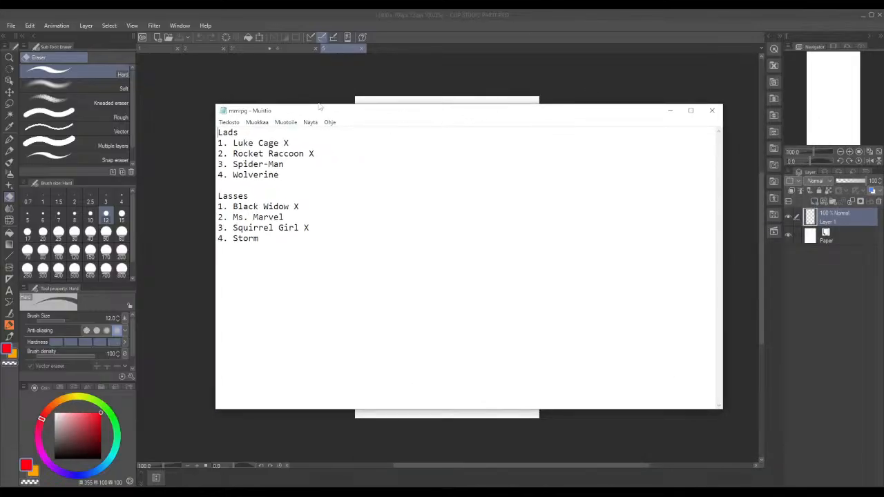
click(162, 51)
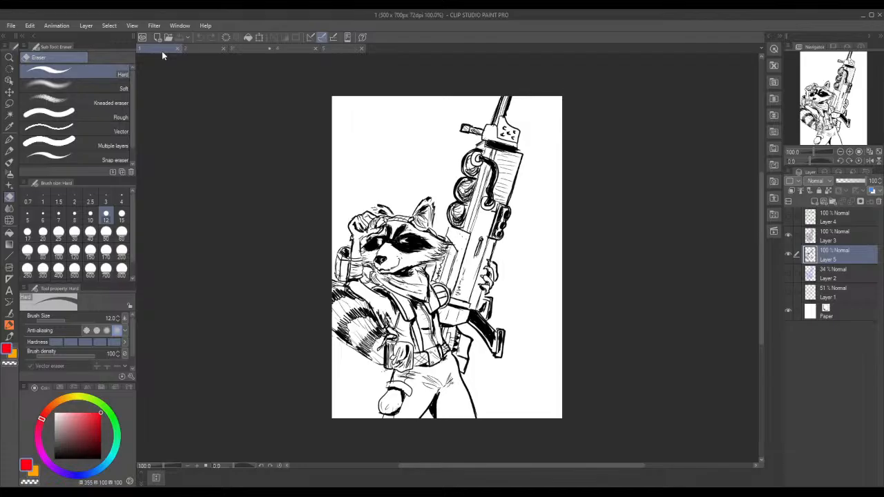
click(196, 48)
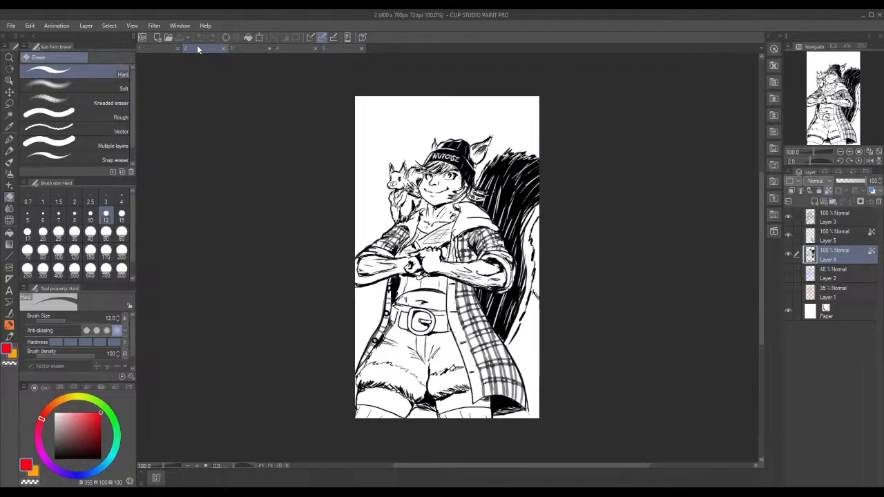
click(247, 47)
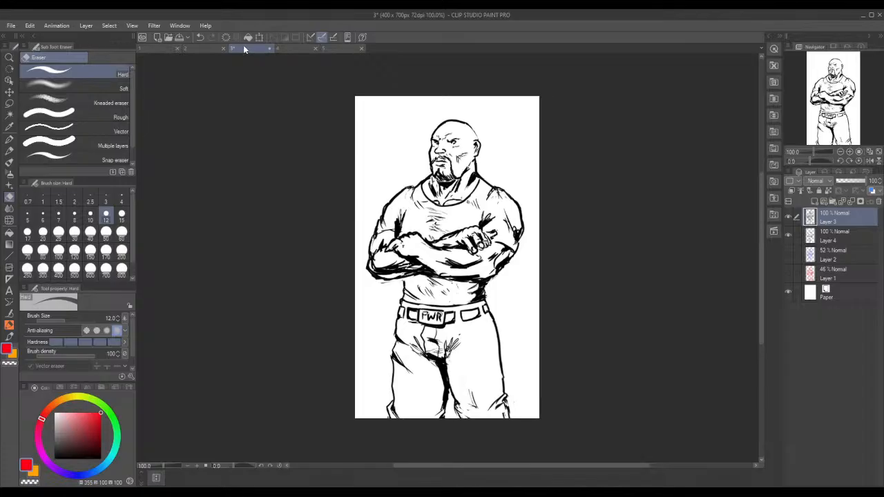
click(298, 49)
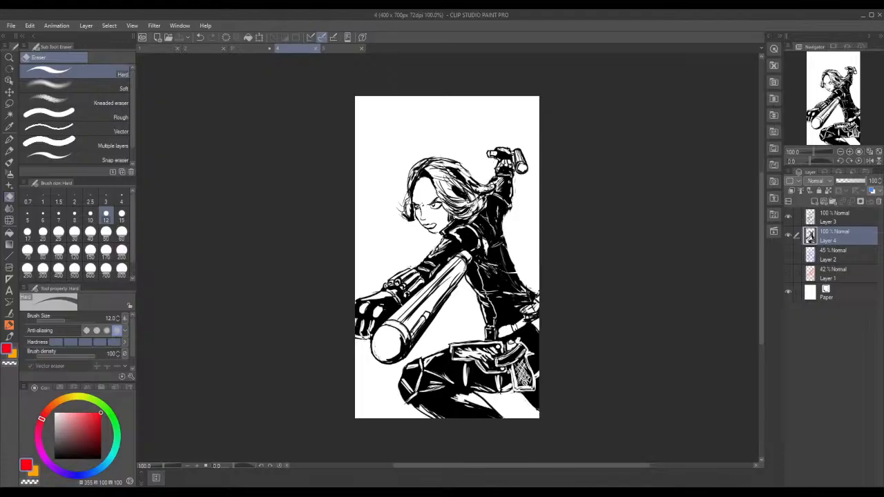
Step: Switch to the Notepad character list and mark Wolverine with an X
key(alt+Tab)
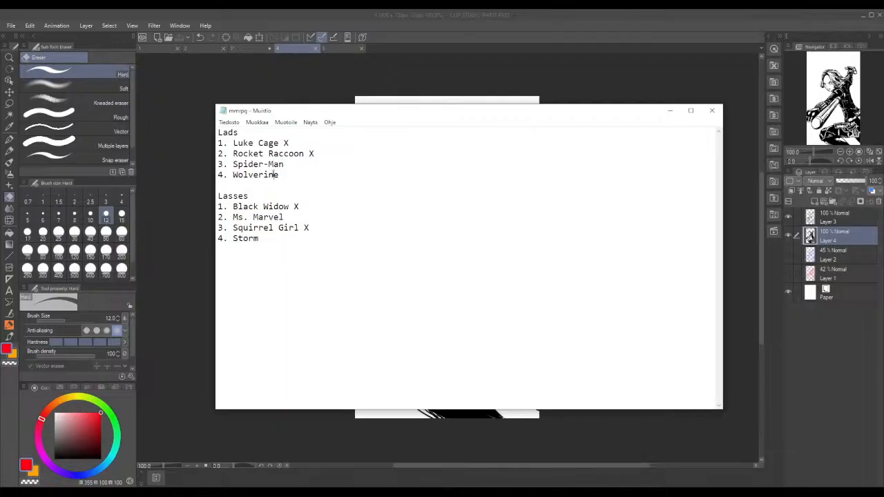
click(273, 164)
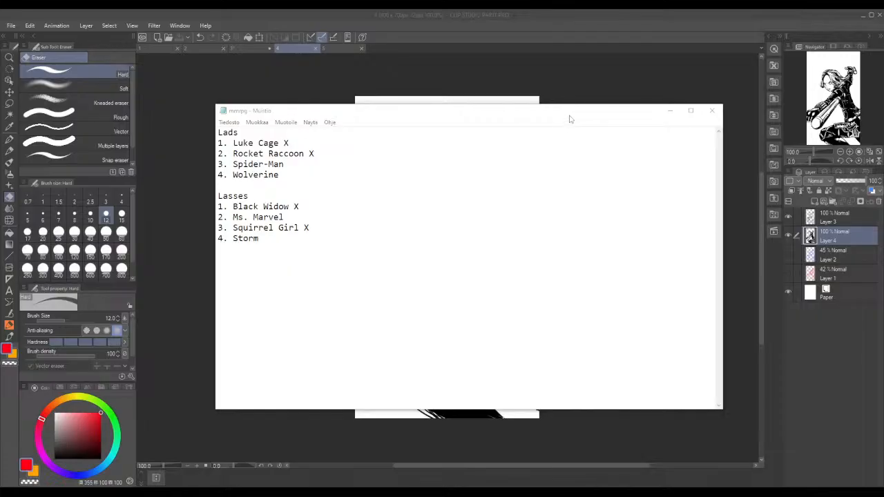
drag(570, 116, 631, 91)
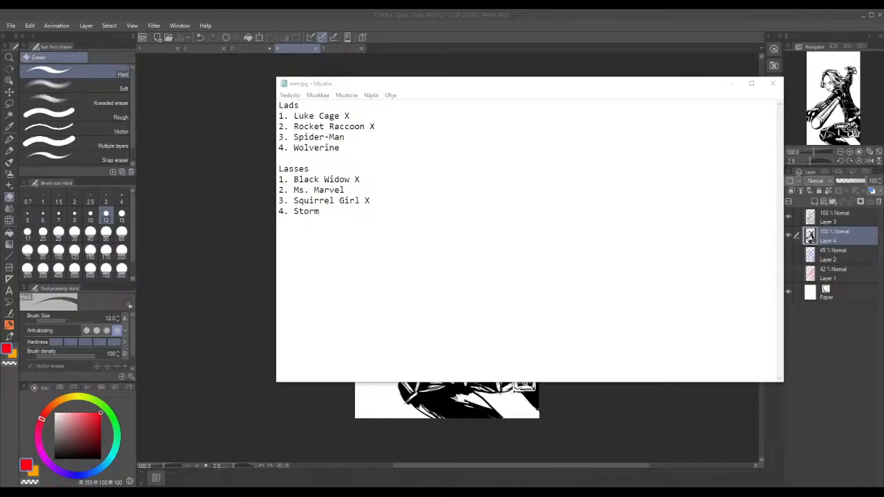
double_click(297, 136)
click(322, 127)
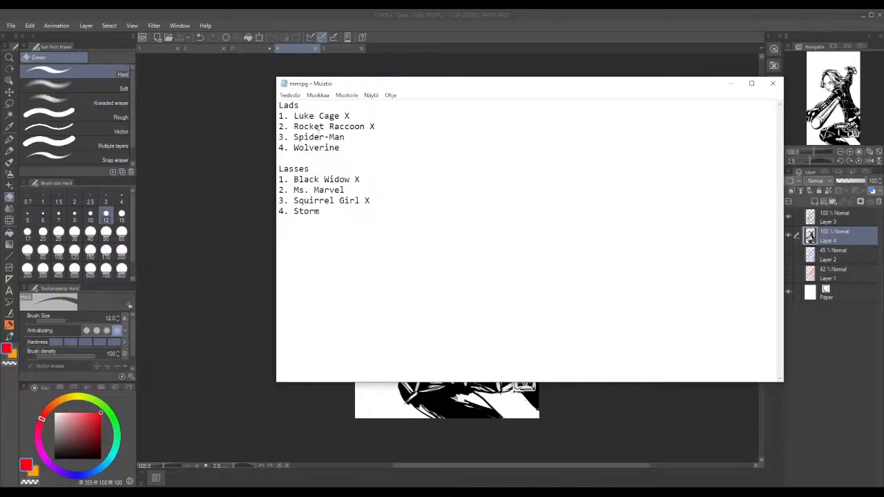
click(351, 146)
text(X)
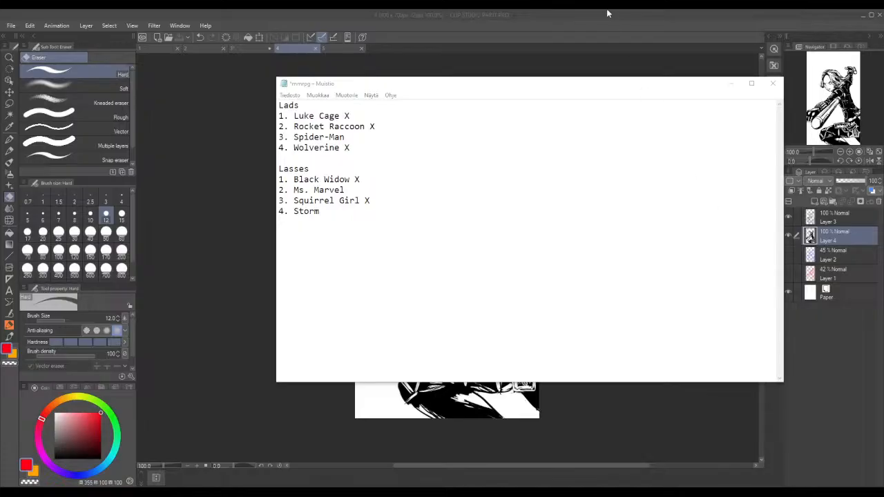
Step: On blank canvas 5, draw a round head construction circle in red with the sketch pen at brush size 10
click(367, 48)
click(337, 47)
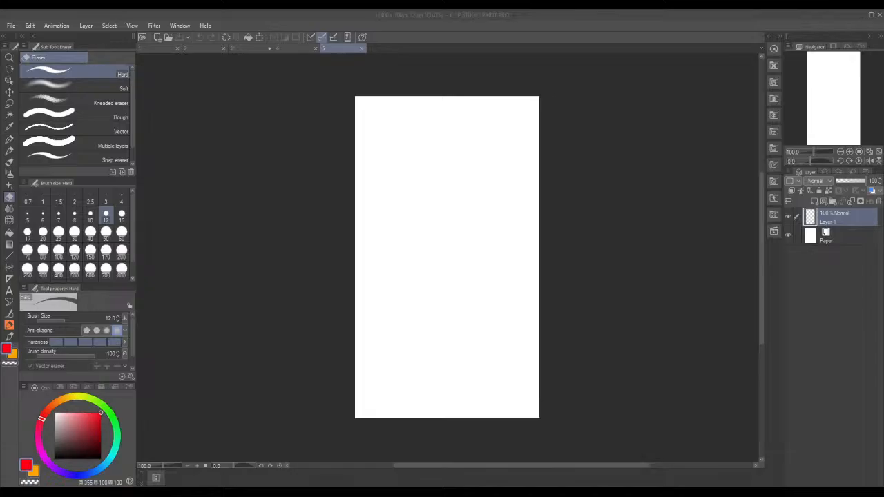
click(7, 348)
click(477, 197)
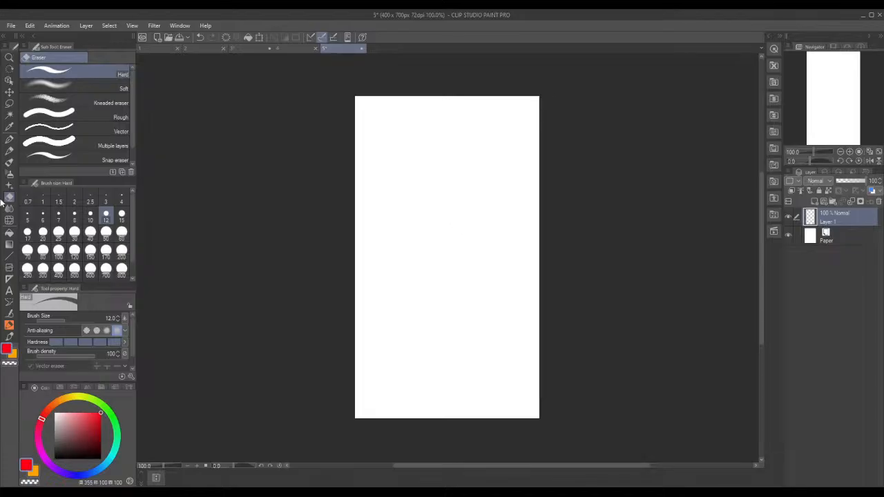
key(p)
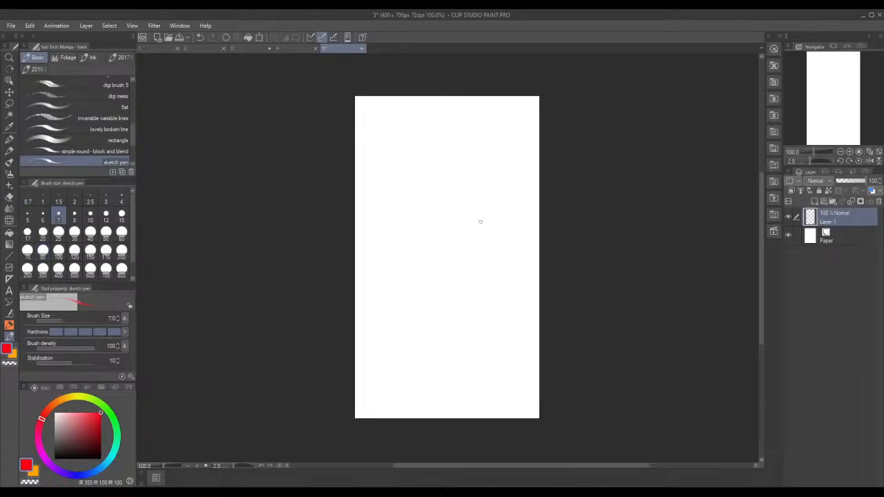
click(90, 216)
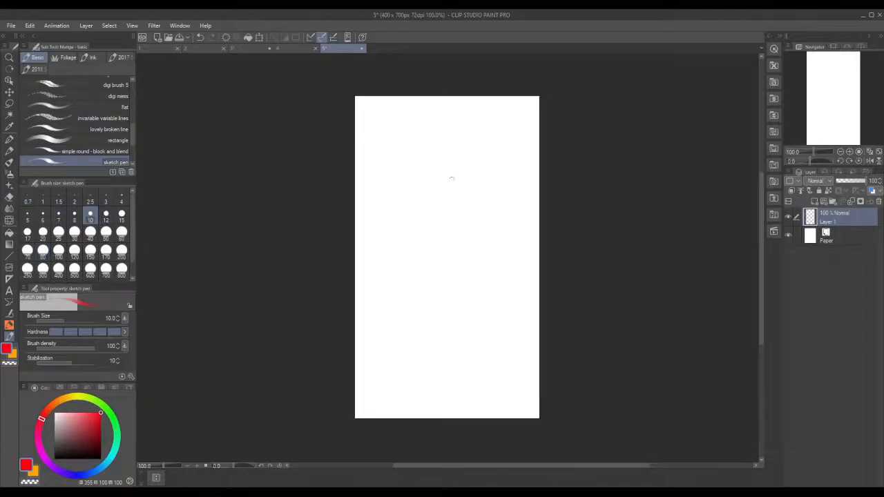
mouse_move(447, 230)
mouse_down()
mouse_move(497, 219)
mouse_move(504, 202)
mouse_move(495, 183)
mouse_move(472, 172)
mouse_move(433, 198)
mouse_move(448, 233)
mouse_move(480, 236)
mouse_move(492, 225)
mouse_move(506, 189)
mouse_up()
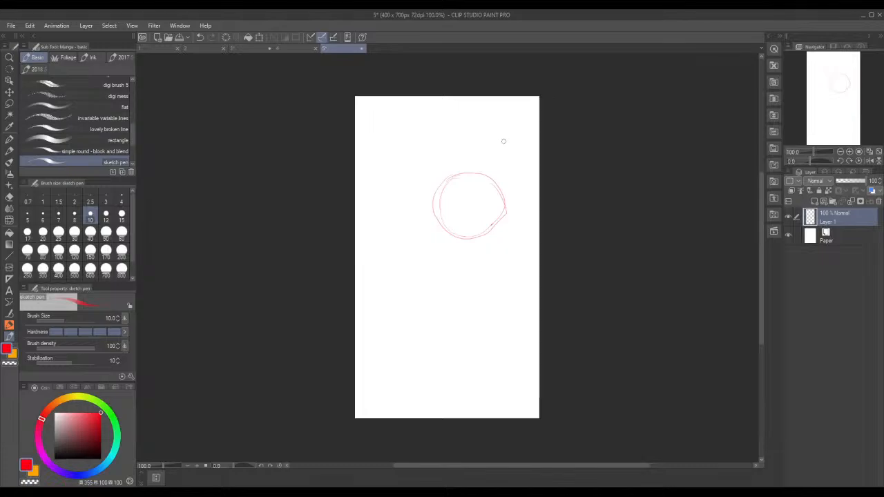
Step: Sketch the face guidelines inside the head circle, darkening the front facial contour and roughing in the brow
mouse_move(450, 233)
mouse_down()
mouse_move(449, 187)
mouse_move(482, 192)
mouse_move(443, 195)
mouse_up()
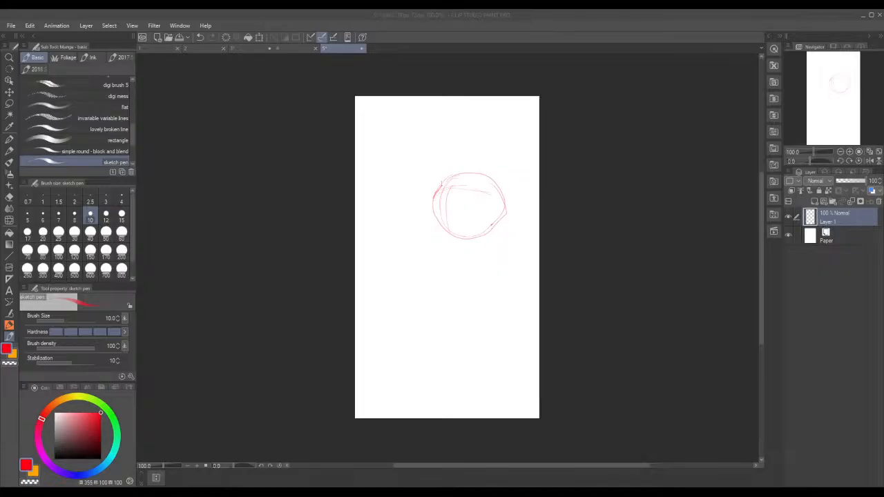
mouse_move(439, 195)
mouse_down()
mouse_move(427, 216)
mouse_move(431, 206)
mouse_move(441, 232)
mouse_move(480, 229)
mouse_up()
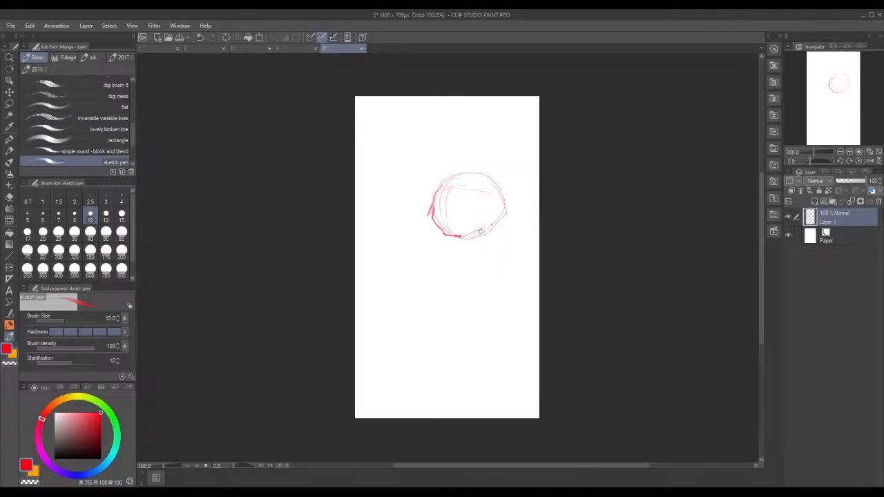
mouse_move(438, 189)
mouse_down()
mouse_move(434, 217)
mouse_move(435, 195)
mouse_up()
mouse_move(451, 185)
mouse_down()
mouse_move(443, 192)
mouse_move(453, 193)
mouse_up()
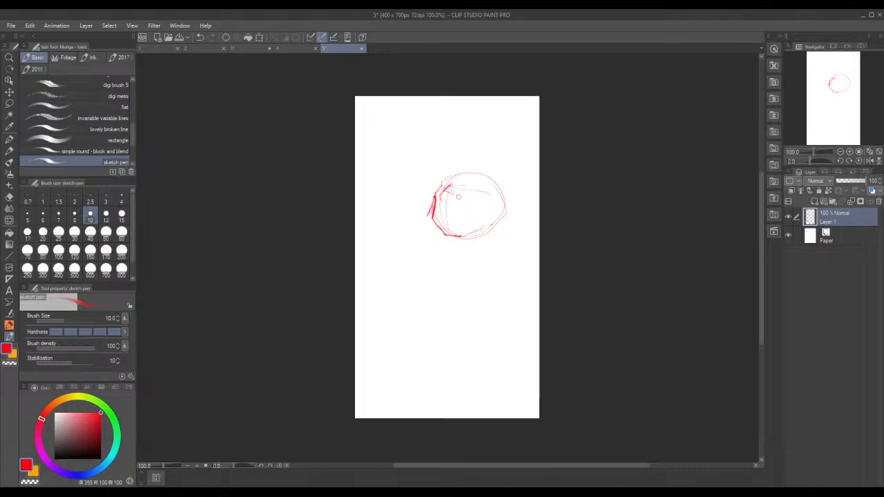
drag(462, 198, 487, 194)
drag(455, 184, 476, 180)
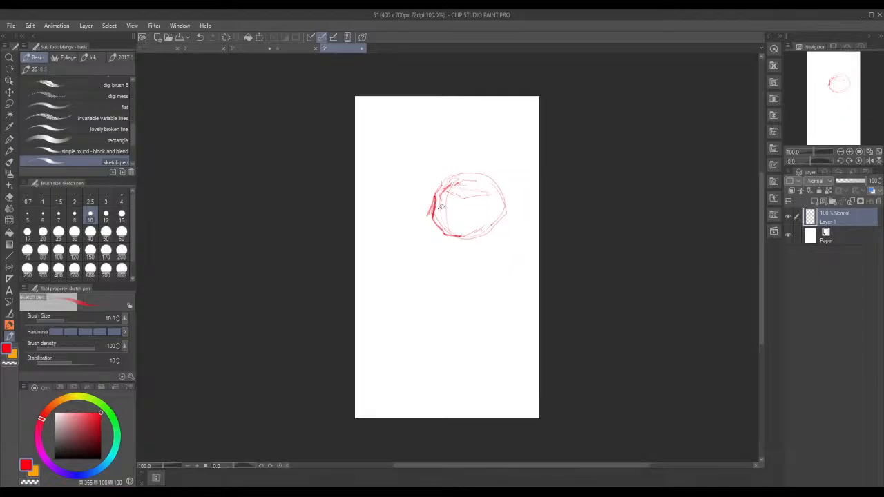
Step: Sketch the open mouth, jaw and sideburn strokes, and reinforce the top of the head
mouse_move(438, 207)
mouse_down()
mouse_move(469, 216)
mouse_move(439, 211)
mouse_up()
drag(467, 185, 475, 188)
drag(463, 236, 468, 247)
mouse_move(476, 234)
mouse_down()
mouse_move(475, 245)
mouse_move(495, 243)
mouse_up()
mouse_move(430, 221)
mouse_down()
mouse_move(427, 234)
mouse_move(439, 239)
mouse_up()
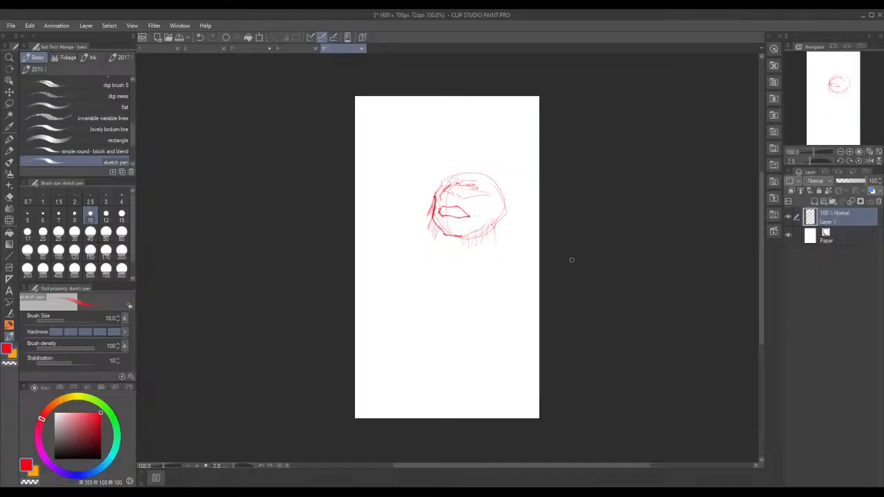
mouse_move(493, 213)
mouse_down()
mouse_move(470, 232)
mouse_move(446, 234)
mouse_up()
mouse_move(476, 170)
mouse_down()
mouse_move(456, 171)
mouse_move(493, 172)
mouse_up()
Step: Rough in the torso guidelines, neck and shoulder lines, and an elbow circle near the canvas's right edge
drag(483, 247, 461, 328)
drag(484, 242, 509, 370)
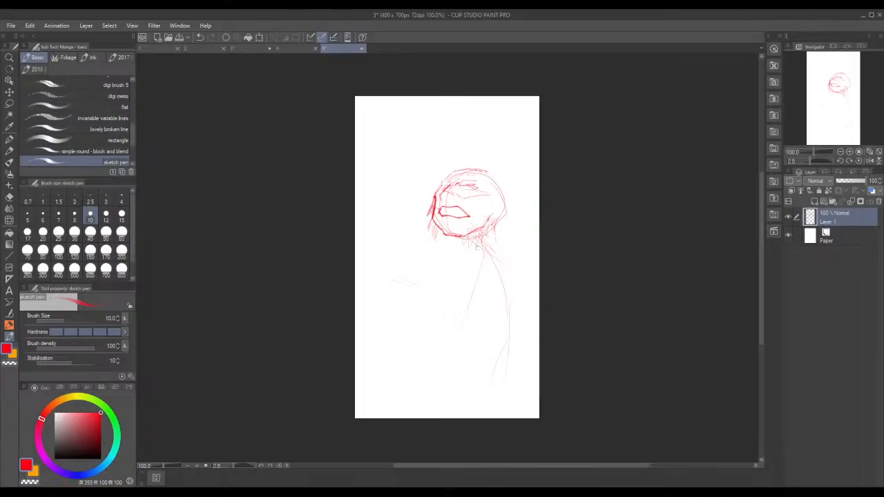
mouse_move(497, 225)
mouse_down()
mouse_move(530, 247)
mouse_move(460, 255)
mouse_move(501, 229)
mouse_move(510, 249)
mouse_move(494, 234)
mouse_move(526, 249)
mouse_move(488, 262)
mouse_move(524, 269)
mouse_move(498, 243)
mouse_move(526, 245)
mouse_up()
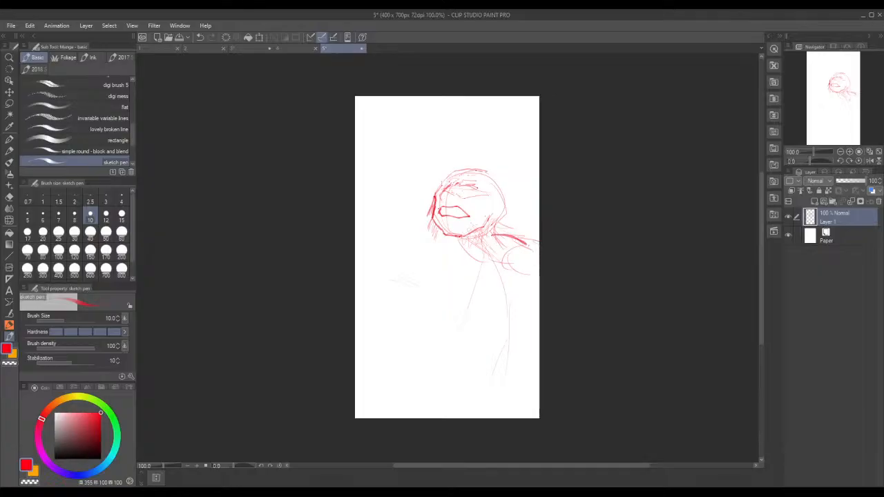
drag(458, 243, 443, 252)
mouse_move(535, 301)
mouse_down()
mouse_move(515, 323)
mouse_move(530, 344)
mouse_move(481, 345)
mouse_move(529, 366)
mouse_move(485, 324)
mouse_move(512, 345)
mouse_move(502, 352)
mouse_move(505, 341)
mouse_up()
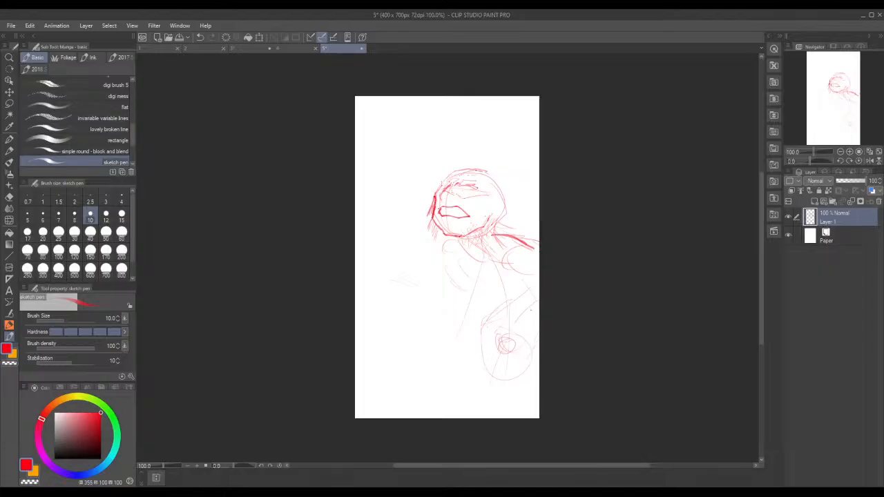
Step: Block in a large fist at the canvas's left edge and draw the forearm's upper and lower contours
mouse_move(457, 276)
mouse_down()
mouse_move(383, 245)
mouse_move(357, 286)
mouse_move(356, 312)
mouse_up()
mouse_move(391, 247)
mouse_down()
mouse_move(419, 259)
mouse_move(418, 286)
mouse_move(399, 315)
mouse_move(362, 319)
mouse_up()
drag(414, 268, 486, 315)
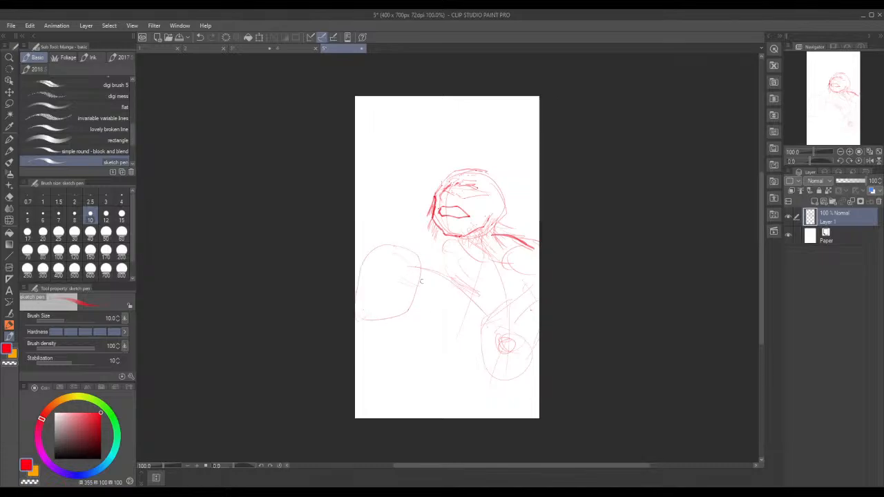
drag(415, 277, 472, 299)
drag(366, 324, 441, 379)
drag(375, 320, 449, 380)
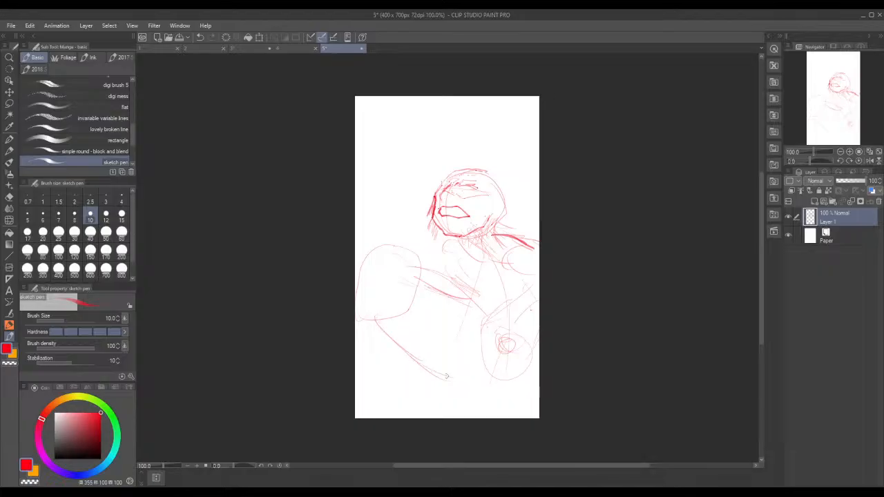
Step: Extend the forearm contours around the elbow, add inner construction lines and indicate the fist's knuckles
mouse_move(461, 297)
mouse_down()
mouse_move(505, 323)
mouse_move(520, 349)
mouse_up()
mouse_move(446, 379)
mouse_down()
mouse_move(465, 389)
mouse_move(510, 373)
mouse_up()
drag(489, 327, 467, 352)
mouse_move(414, 334)
mouse_down()
mouse_move(441, 372)
mouse_move(475, 379)
mouse_up()
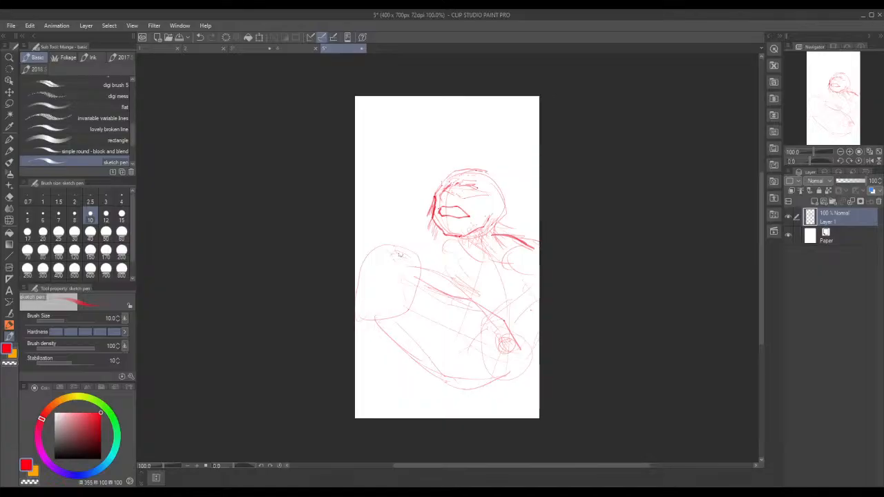
mouse_move(415, 266)
mouse_down()
mouse_move(388, 251)
mouse_move(415, 257)
mouse_up()
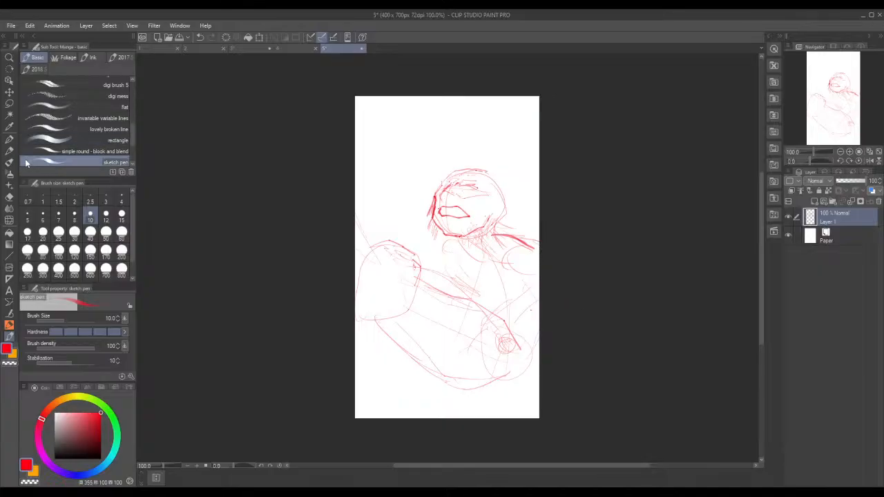
Step: Sketch the chest and shoulder contours below the neck with the sketch pen
click(9, 91)
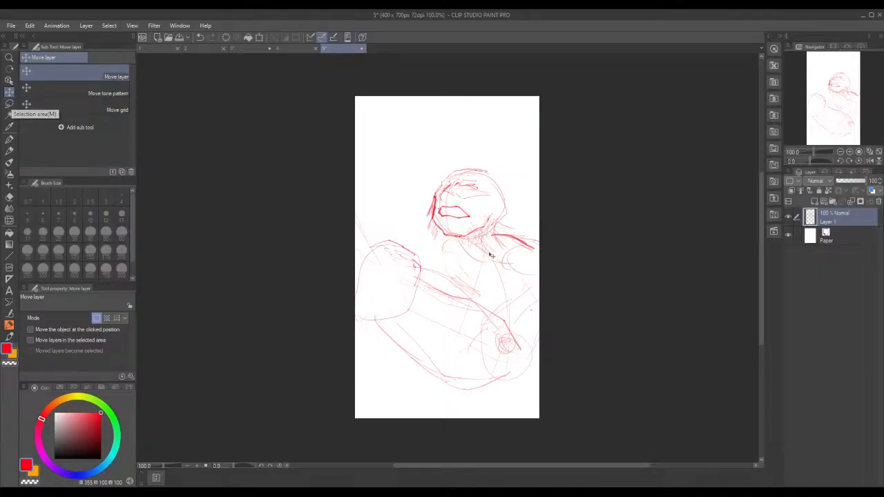
click(9, 337)
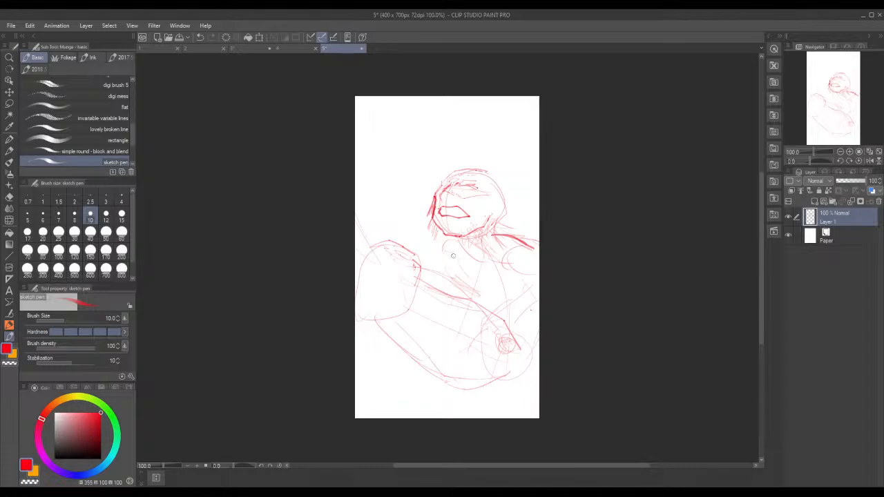
drag(494, 253, 533, 257)
mouse_move(429, 262)
mouse_down()
mouse_move(455, 269)
mouse_move(451, 254)
mouse_move(434, 258)
mouse_move(472, 254)
mouse_up()
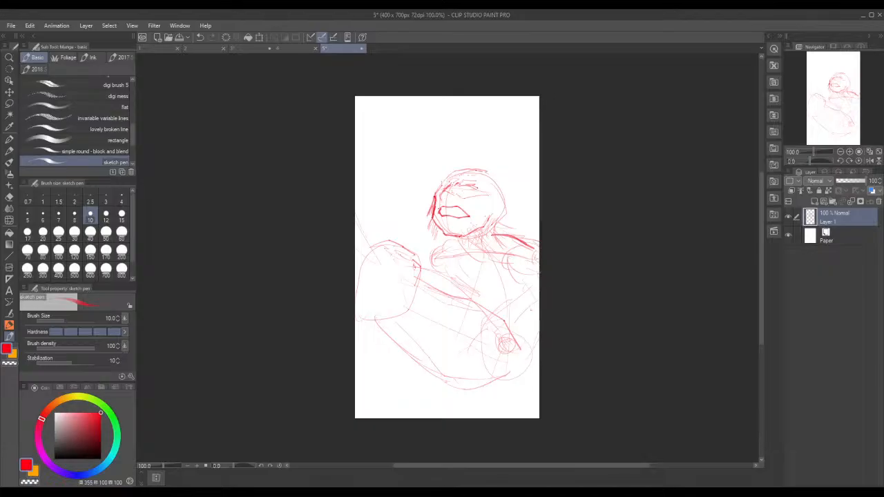
drag(509, 257, 515, 290)
Step: Rough in rounded shapes below the forearm and reinforce the forearm's upper and lower contours
drag(398, 364, 414, 381)
drag(399, 366, 432, 388)
drag(488, 385, 475, 408)
drag(414, 286, 454, 307)
mouse_move(380, 317)
mouse_down()
mouse_move(445, 370)
mouse_move(498, 388)
mouse_up()
drag(450, 306, 499, 322)
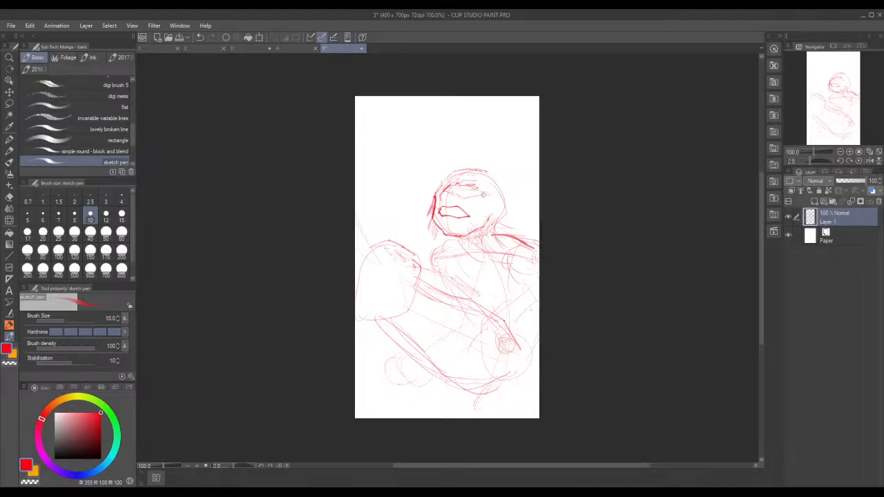
Step: Sketch the pointed mask tips on both sides of the head and reshape the top of the skull
mouse_move(484, 196)
mouse_down()
mouse_move(513, 181)
mouse_move(512, 172)
mouse_move(511, 180)
mouse_move(518, 176)
mouse_up()
mouse_move(446, 176)
mouse_down()
mouse_move(448, 154)
mouse_move(435, 189)
mouse_move(469, 165)
mouse_move(490, 169)
mouse_up()
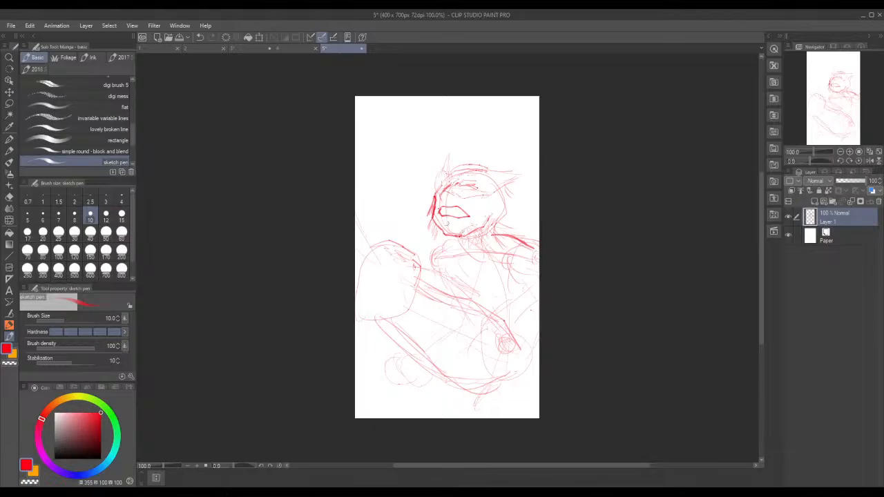
Step: Darken the jawline, mouth and sideburn with heavier red strokes
mouse_move(434, 216)
mouse_down()
mouse_move(436, 232)
mouse_move(463, 234)
mouse_up()
mouse_move(461, 209)
mouse_down()
mouse_move(468, 219)
mouse_move(442, 216)
mouse_up()
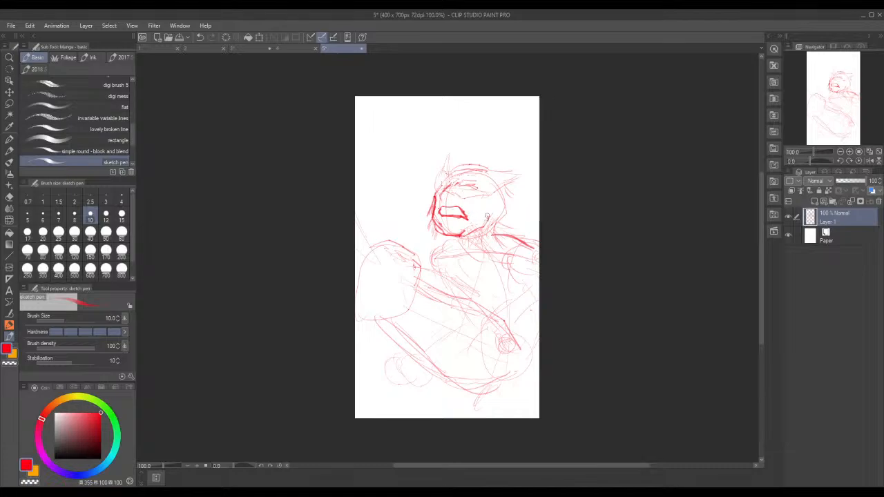
mouse_move(488, 215)
mouse_down()
mouse_move(464, 234)
mouse_move(502, 211)
mouse_up()
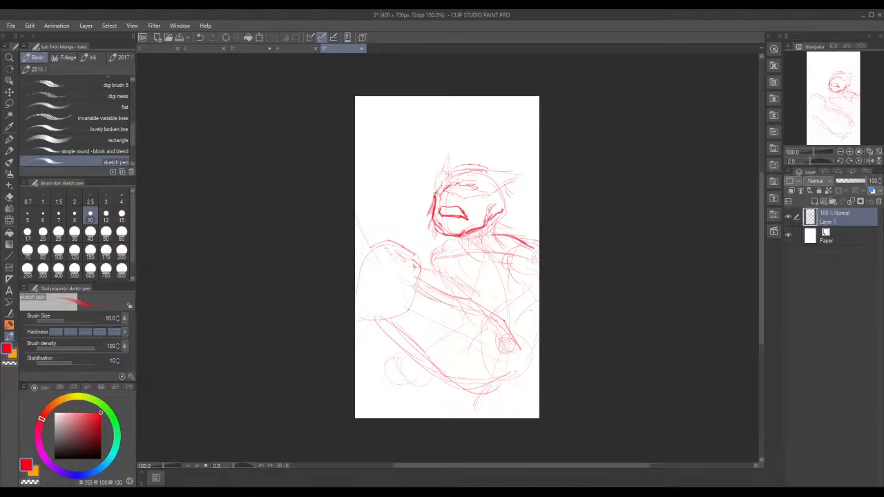
mouse_move(435, 203)
mouse_down()
mouse_move(434, 223)
mouse_move(448, 236)
mouse_up()
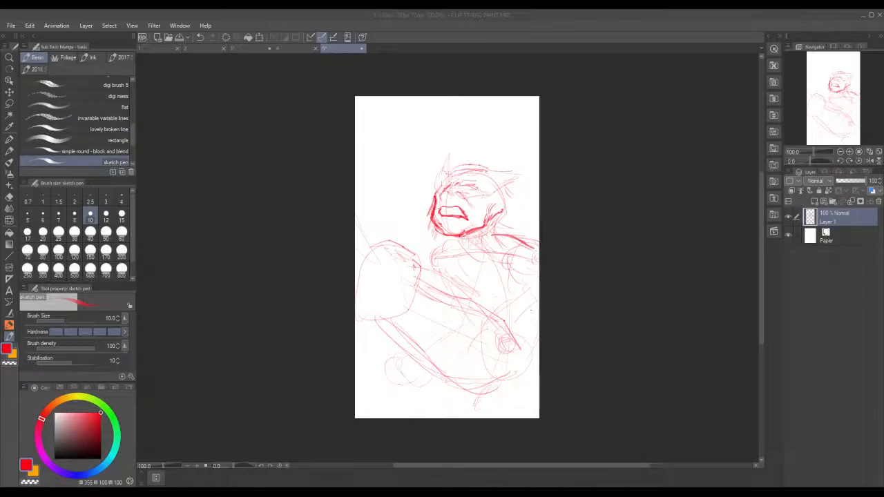
Step: Refine the front edge of the face and sharpen the rear mask tip with red strokes
drag(438, 200, 433, 223)
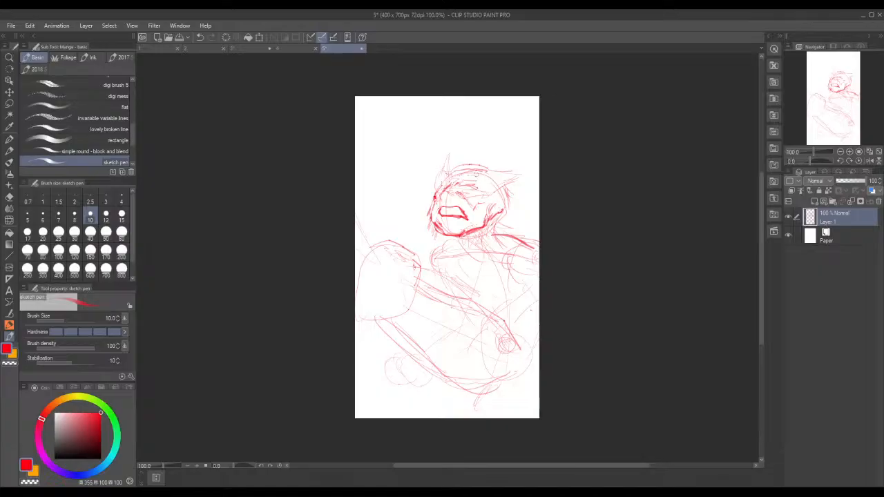
mouse_move(484, 174)
mouse_down()
mouse_move(518, 167)
mouse_move(494, 191)
mouse_up()
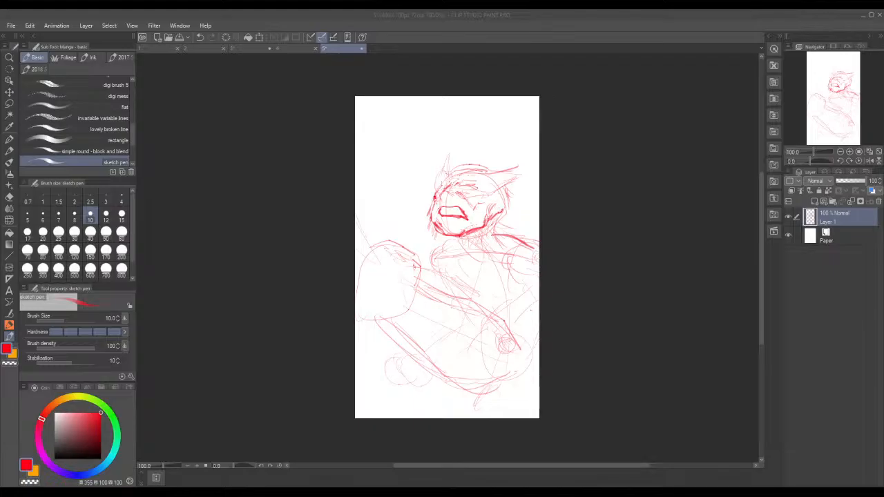
click(436, 199)
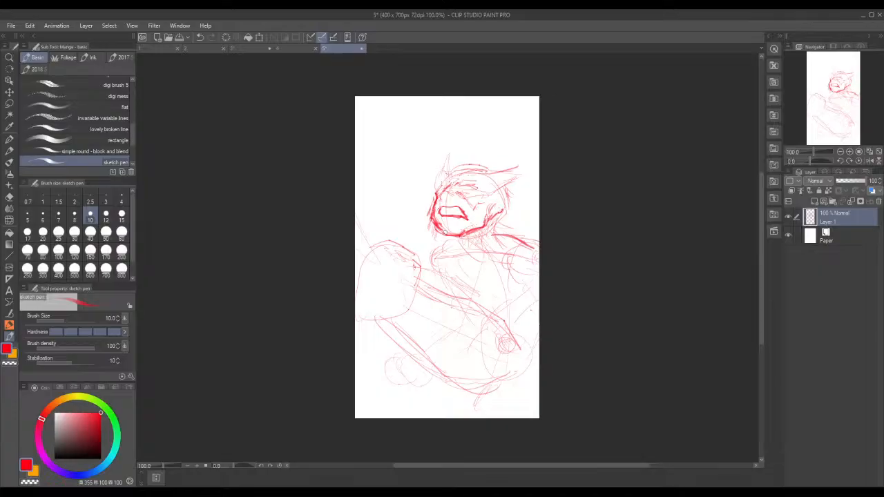
Step: Add a raster layer and sketch heavier neck, shoulder and rounded upper-arm contours on it
click(814, 200)
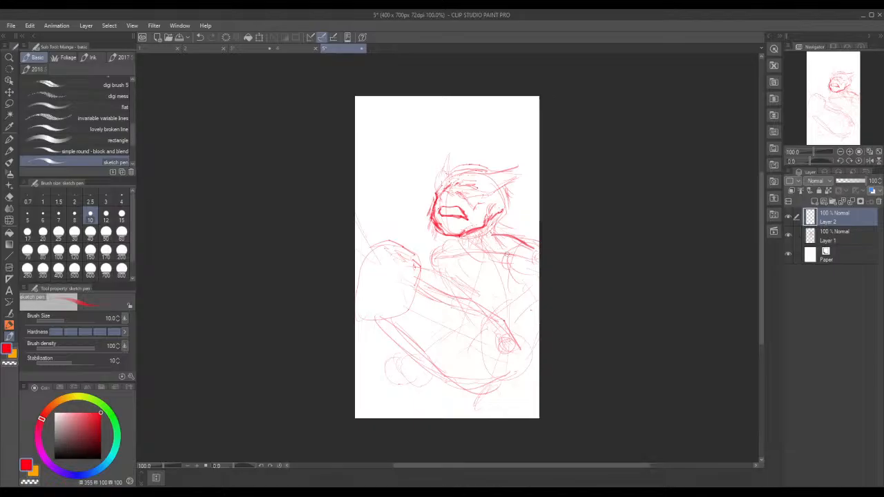
drag(492, 225, 540, 243)
mouse_move(457, 238)
mouse_down()
mouse_move(439, 247)
mouse_move(453, 255)
mouse_move(429, 266)
mouse_move(440, 275)
mouse_up()
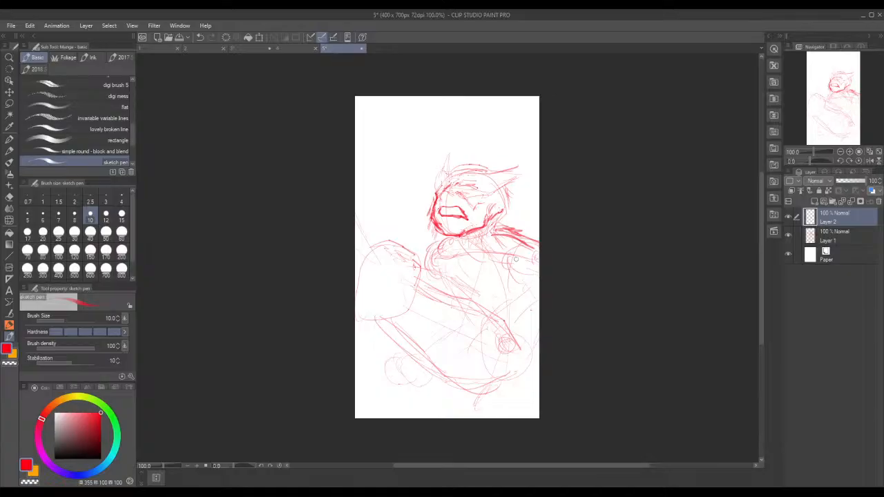
drag(510, 266, 527, 284)
mouse_move(519, 234)
mouse_down()
mouse_move(540, 244)
mouse_move(518, 275)
mouse_up()
drag(518, 266, 522, 290)
mouse_move(499, 232)
mouse_down()
mouse_move(526, 247)
mouse_move(505, 264)
mouse_move(529, 240)
mouse_move(535, 251)
mouse_move(516, 282)
mouse_move(537, 292)
mouse_move(519, 293)
mouse_move(503, 319)
mouse_up()
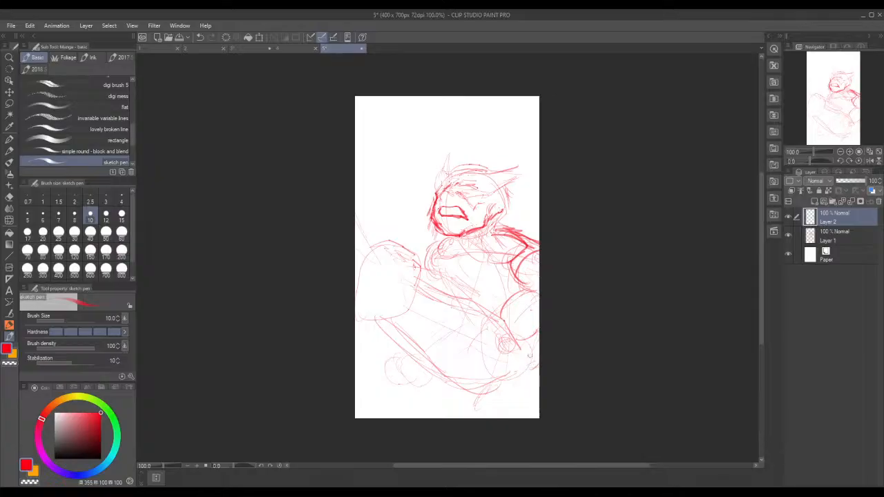
Step: Rework the foreground forearm and elbow contours with long red strokes
mouse_move(447, 335)
mouse_down()
mouse_move(482, 368)
mouse_move(540, 364)
mouse_up()
drag(386, 327, 439, 367)
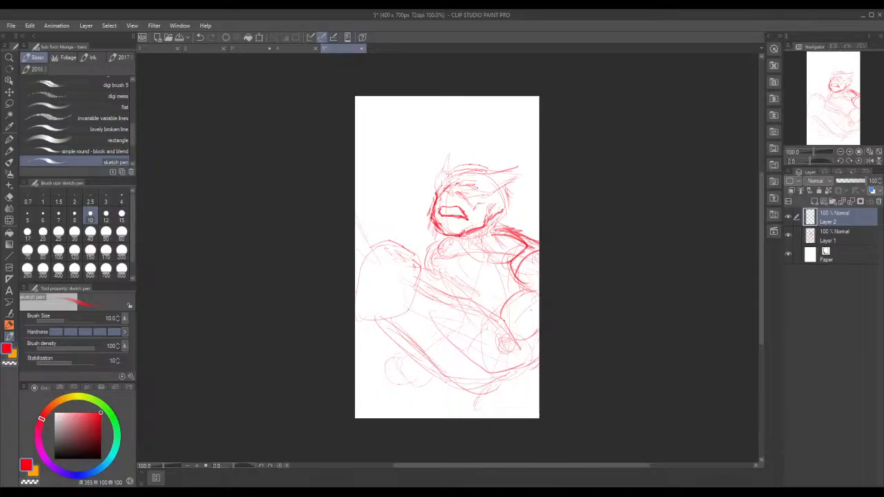
drag(439, 300, 487, 318)
mouse_move(420, 334)
mouse_down()
mouse_move(474, 392)
mouse_move(494, 381)
mouse_up()
drag(496, 323, 489, 376)
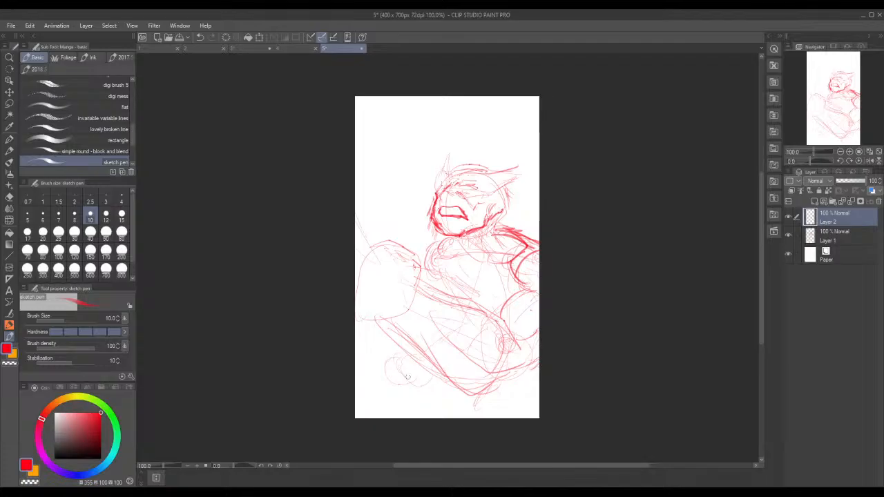
Step: Sketch the second fist below the forearm and rough in the knuckles of the large foreground fist
drag(430, 247, 432, 276)
mouse_move(406, 355)
mouse_down()
mouse_move(390, 359)
mouse_move(392, 387)
mouse_move(422, 384)
mouse_up()
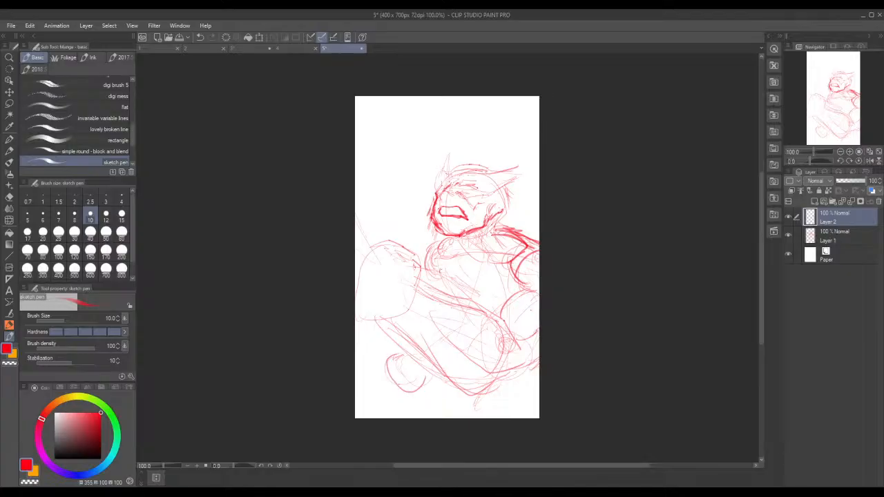
drag(396, 357, 395, 379)
drag(417, 264, 399, 252)
mouse_move(377, 243)
mouse_down()
mouse_move(410, 265)
mouse_move(392, 252)
mouse_move(357, 263)
mouse_move(358, 286)
mouse_up()
mouse_move(402, 362)
mouse_down()
mouse_move(406, 377)
mouse_move(418, 374)
mouse_move(412, 365)
mouse_move(405, 377)
mouse_move(390, 362)
mouse_move(393, 380)
mouse_move(384, 371)
mouse_move(391, 358)
mouse_move(403, 394)
mouse_up()
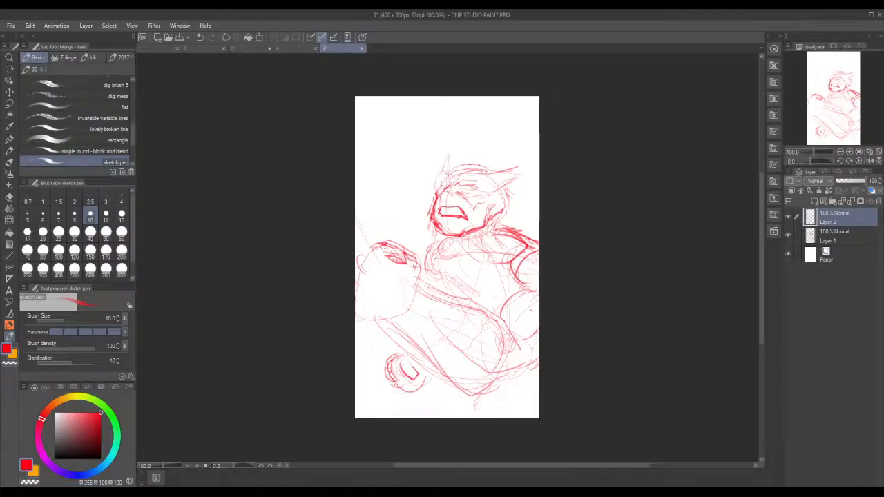
Step: Review the finished drawings on canvases 2, 3, 1 and 4, and return to canvas 5
click(199, 49)
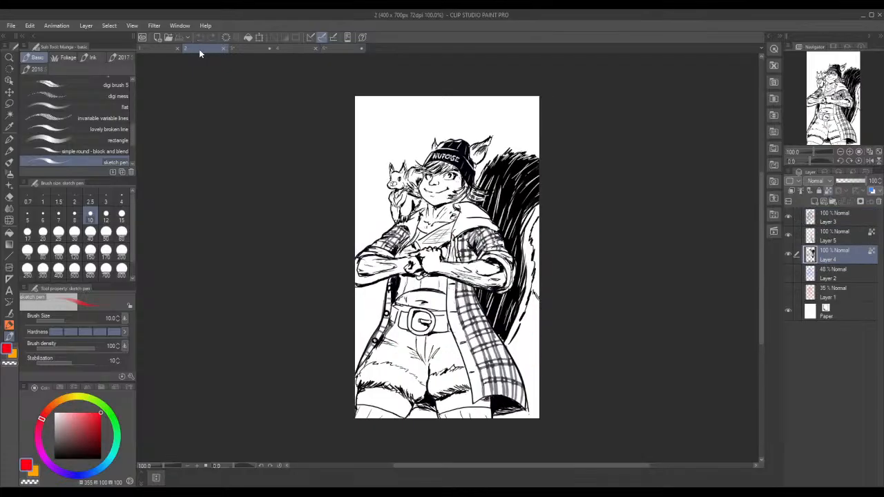
click(261, 46)
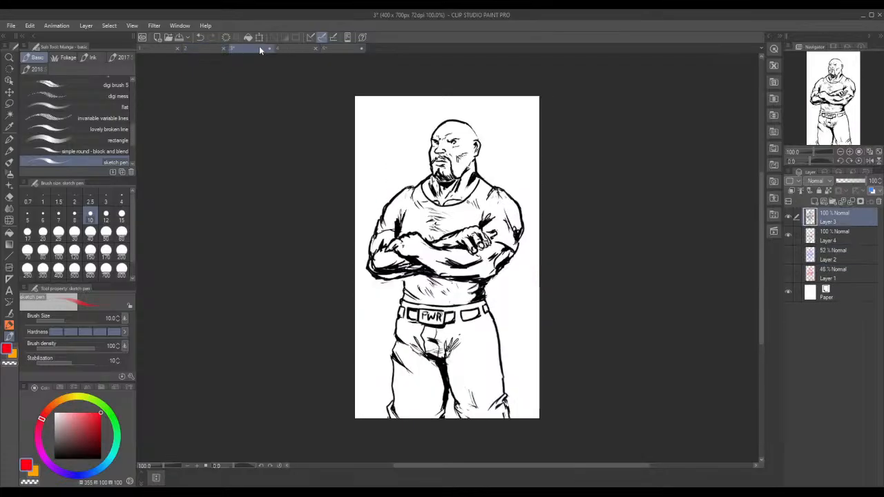
click(167, 49)
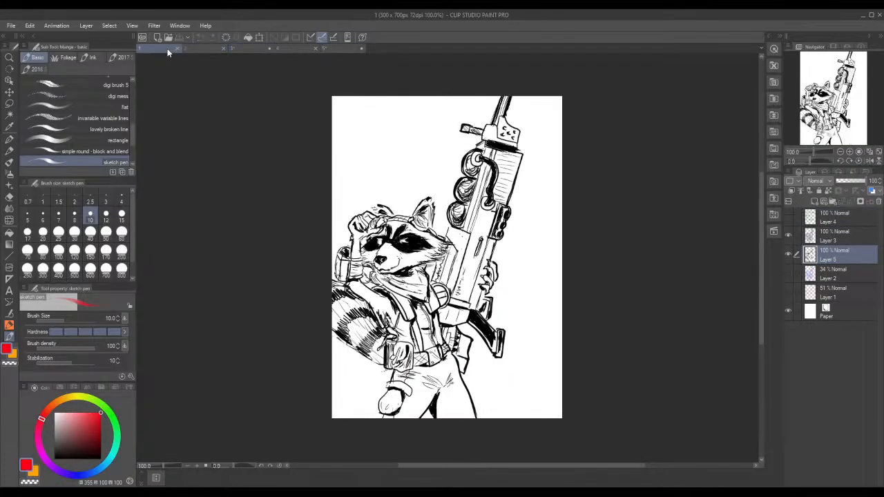
click(287, 51)
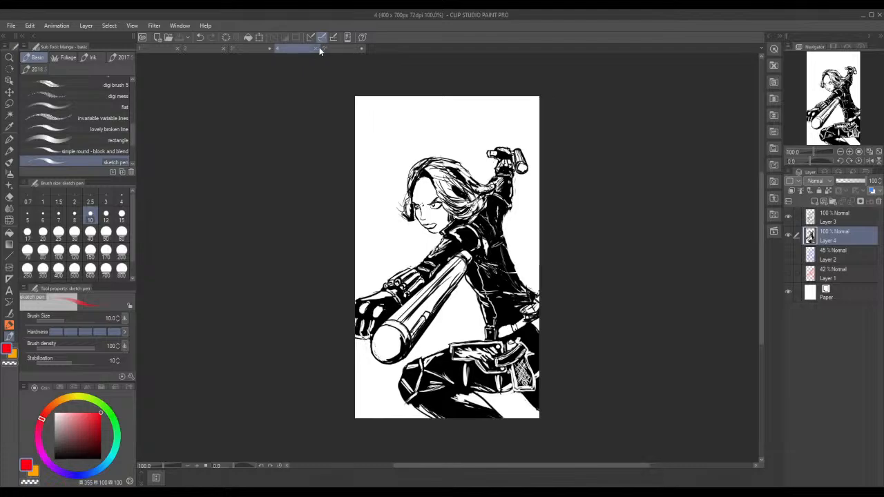
click(346, 48)
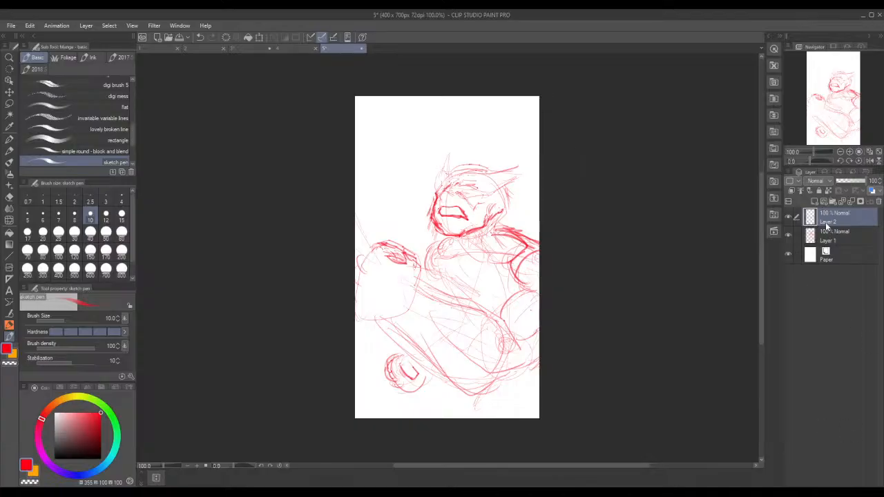
Step: Merge the two red sketch layers into one and rename the result Layer 1
click(805, 237)
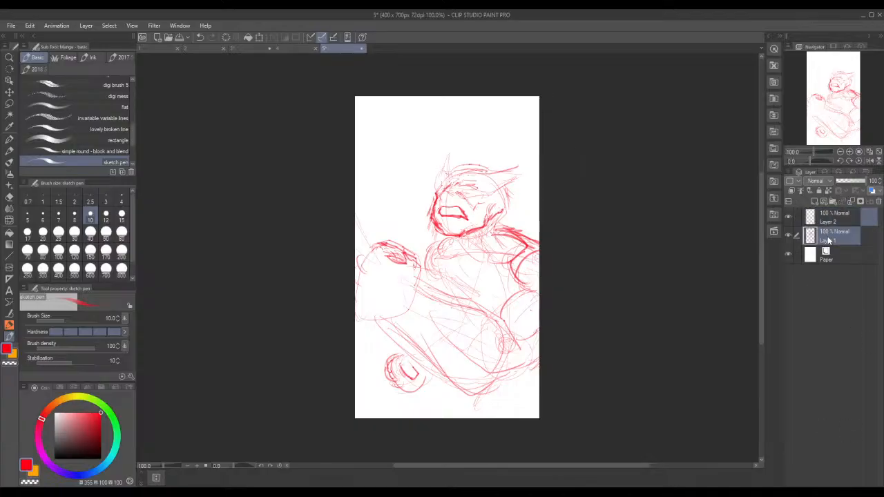
click(789, 216)
click(789, 216)
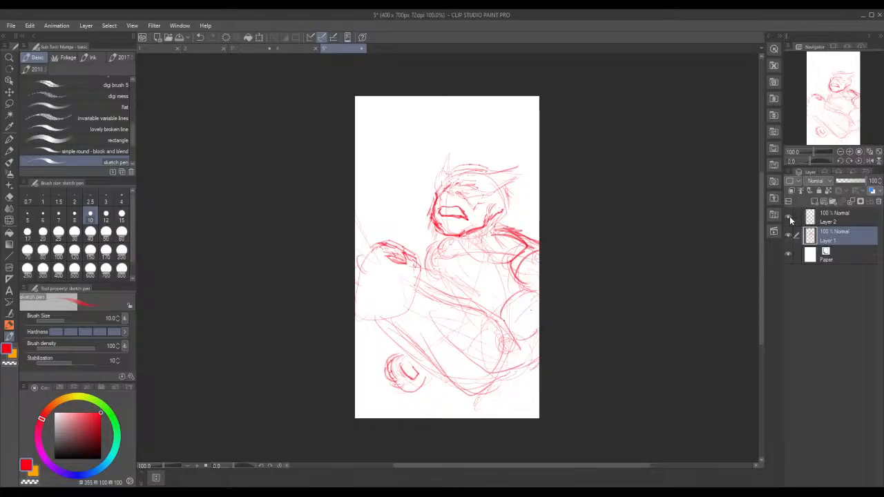
click(805, 220)
click(797, 234)
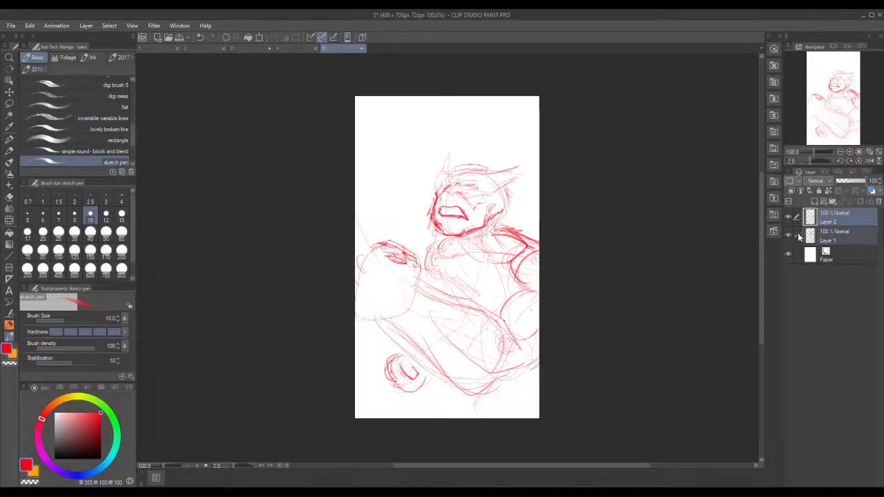
right_click(842, 241)
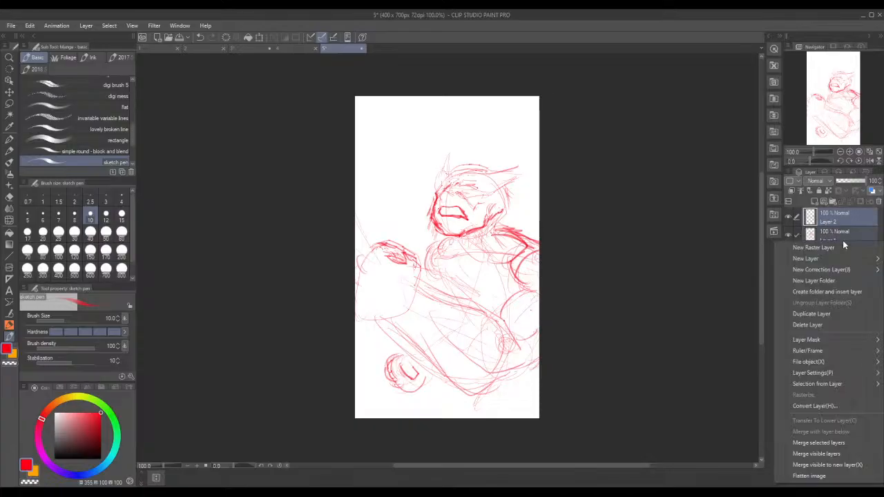
click(815, 455)
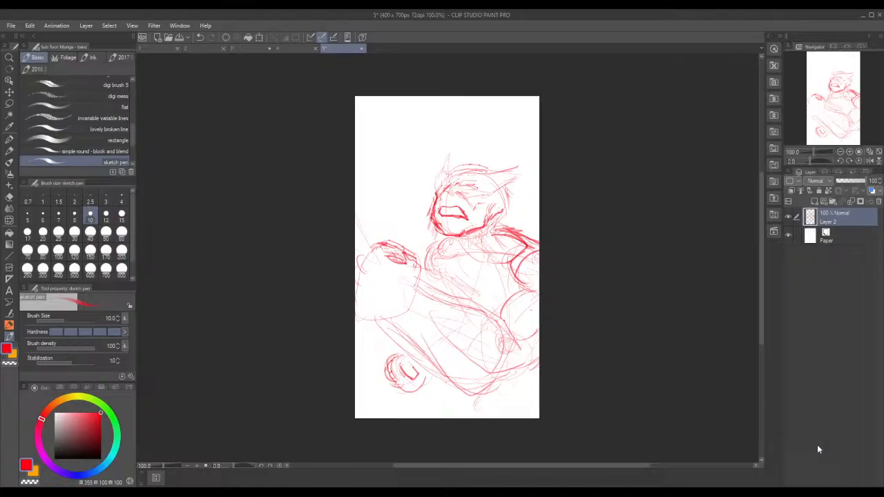
double_click(838, 219)
Step: Add a new raster layer above the merged sketch and lower the sketch layer's opacity to 43%
click(815, 201)
click(838, 238)
click(851, 180)
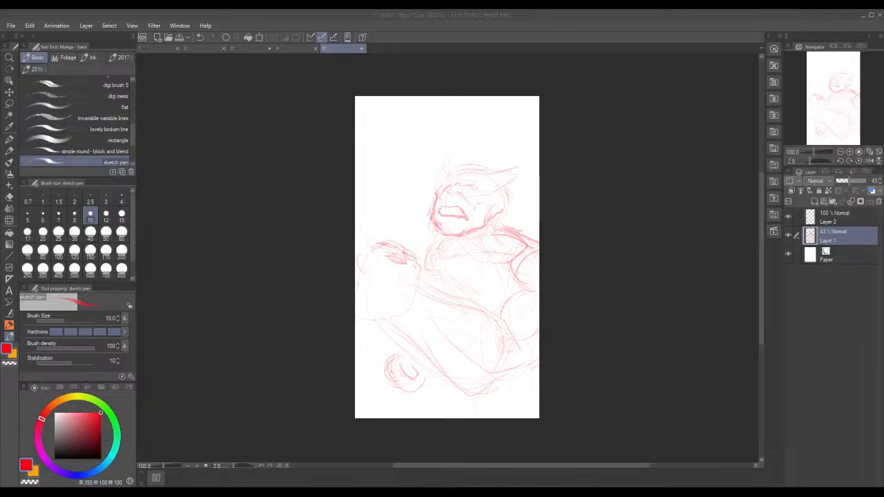
Step: On Layer 2, draw the snarling mouth and teeth in blue with the sketch pen at size 7
click(826, 219)
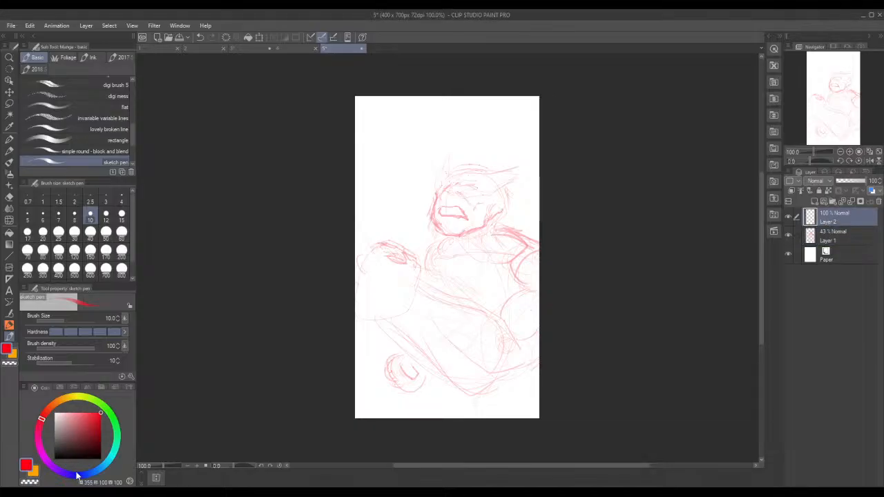
click(78, 476)
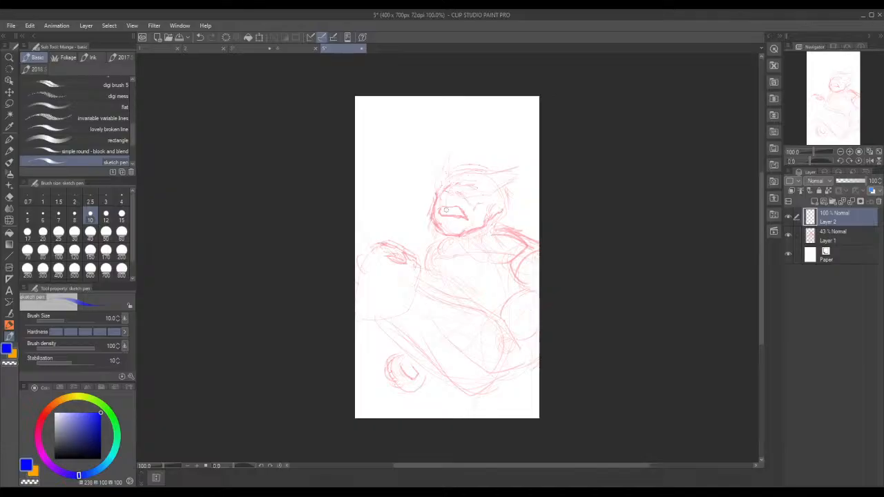
drag(440, 206, 450, 206)
key(ctrl+z)
click(59, 214)
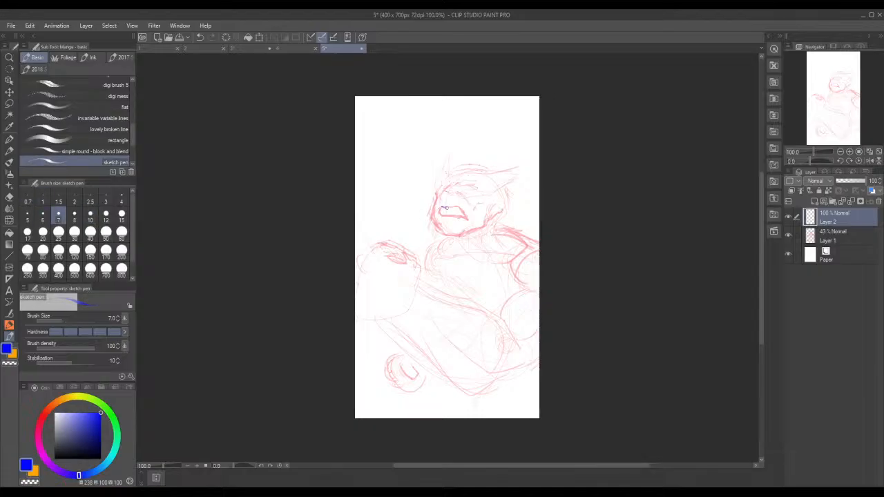
drag(442, 207, 453, 207)
drag(454, 207, 463, 215)
drag(465, 222, 465, 217)
drag(443, 209, 440, 217)
drag(451, 208, 465, 218)
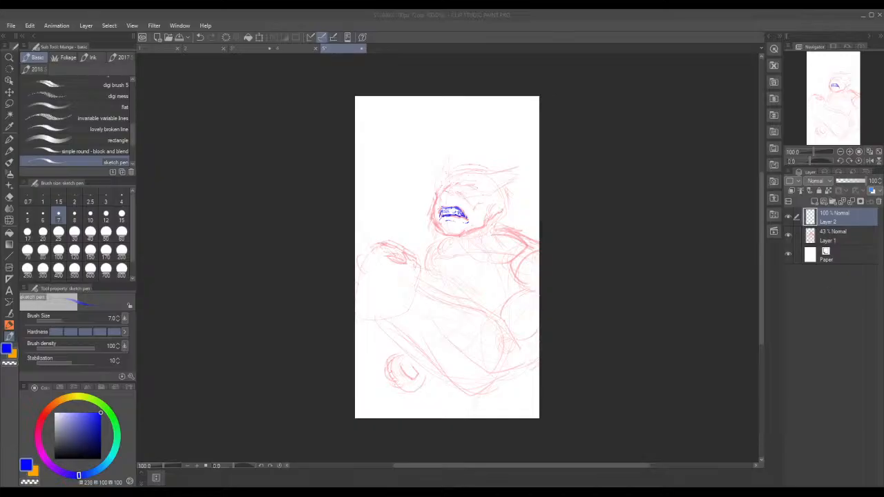
Step: Outline the chin and lower jaw in blue and draw the nose above the mouth
click(437, 225)
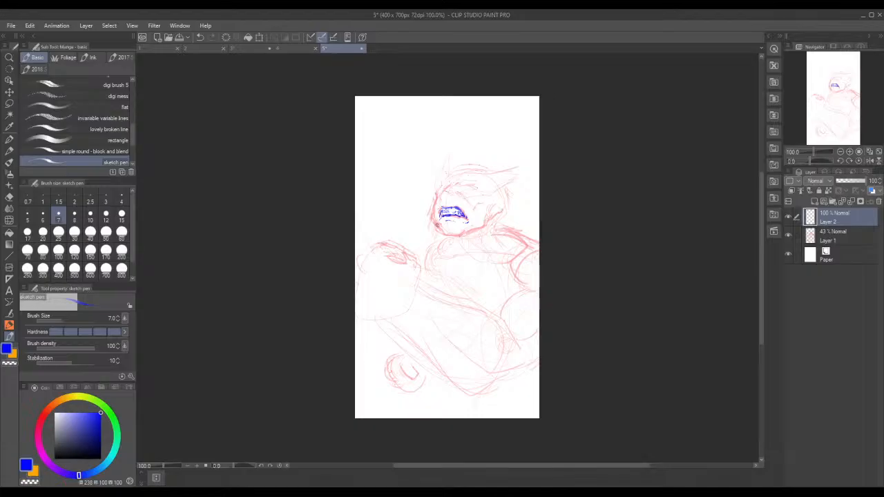
mouse_move(437, 224)
mouse_down()
mouse_move(455, 236)
mouse_move(479, 229)
mouse_up()
drag(441, 197, 445, 199)
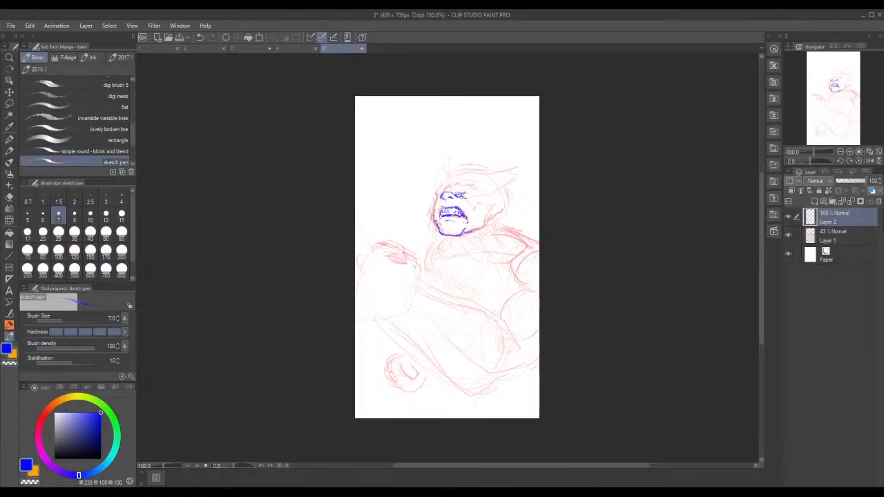
Step: Draw the mask's long rear fin in blue, redoing its upper edge, and add the narrow fin on the far side
mouse_move(466, 198)
mouse_down()
mouse_move(499, 190)
mouse_move(524, 170)
mouse_up()
mouse_move(460, 181)
mouse_down()
mouse_move(529, 163)
mouse_move(488, 173)
mouse_up()
key(ctrl+z)
key(ctrl+z)
key(ctrl+z)
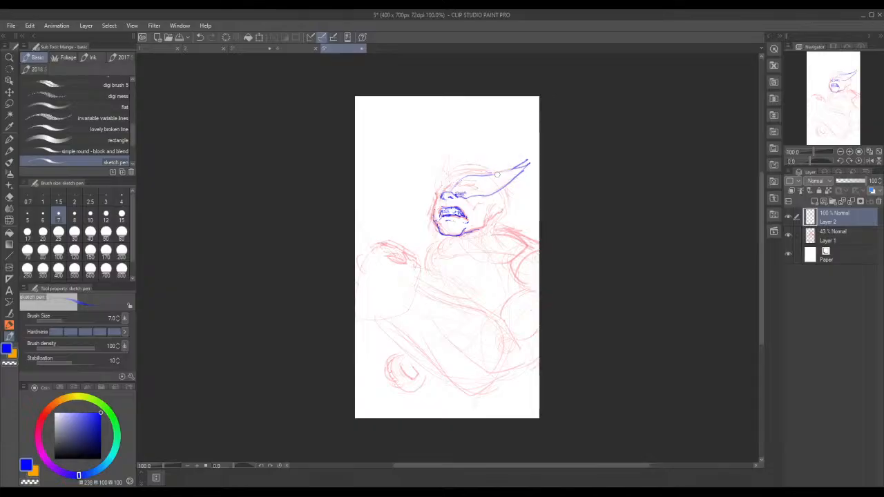
key(ctrl+z)
mouse_move(518, 173)
mouse_down()
mouse_move(526, 164)
mouse_move(452, 182)
mouse_up()
mouse_move(480, 176)
mouse_down()
mouse_move(450, 183)
mouse_move(444, 163)
mouse_move(435, 192)
mouse_up()
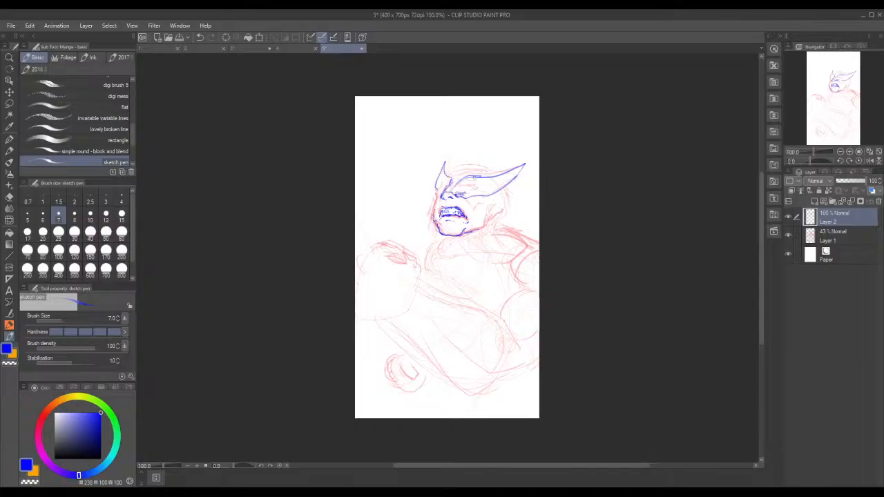
Step: Undo the far-side mask fin and draw the near eye inside the mask
key(ctrl+z)
key(ctrl+z)
drag(460, 186, 479, 190)
key(ctrl+z)
key(ctrl+z)
key(ctrl+z)
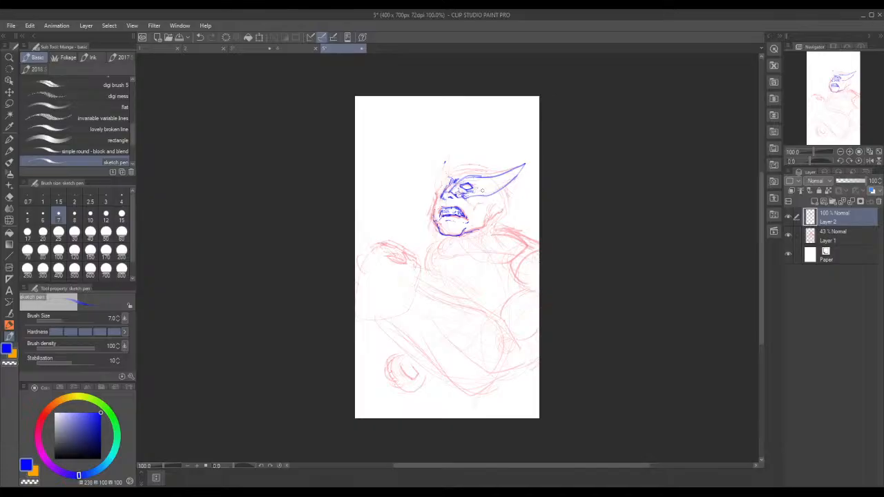
Step: Strengthen the angry brow over the eye and redraw the far-side mask fin
drag(450, 182, 468, 180)
mouse_move(445, 165)
mouse_down()
mouse_move(448, 157)
mouse_move(438, 192)
mouse_up()
key(ctrl+z)
mouse_move(476, 193)
mouse_down()
mouse_move(525, 163)
mouse_move(459, 181)
mouse_up()
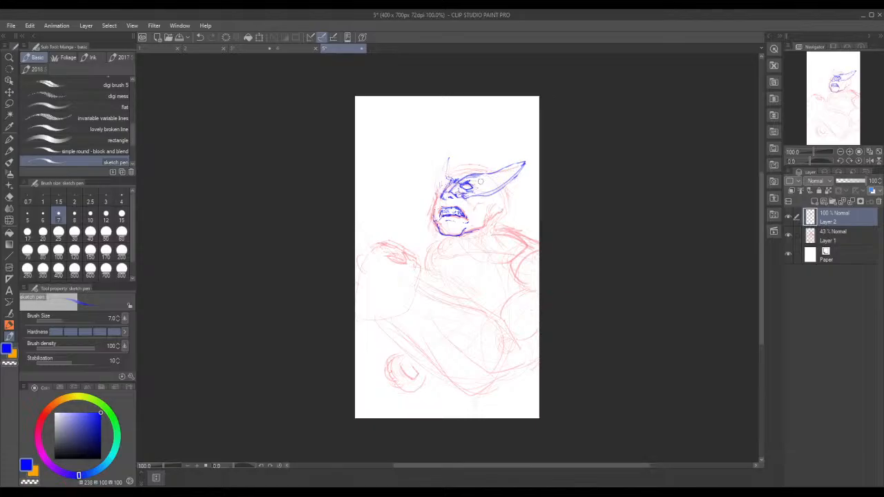
Step: Undo the latest mask strokes and redraw the far side of the mask with a pointed fin
key(ctrl+z)
key(ctrl+z)
key(ctrl+z)
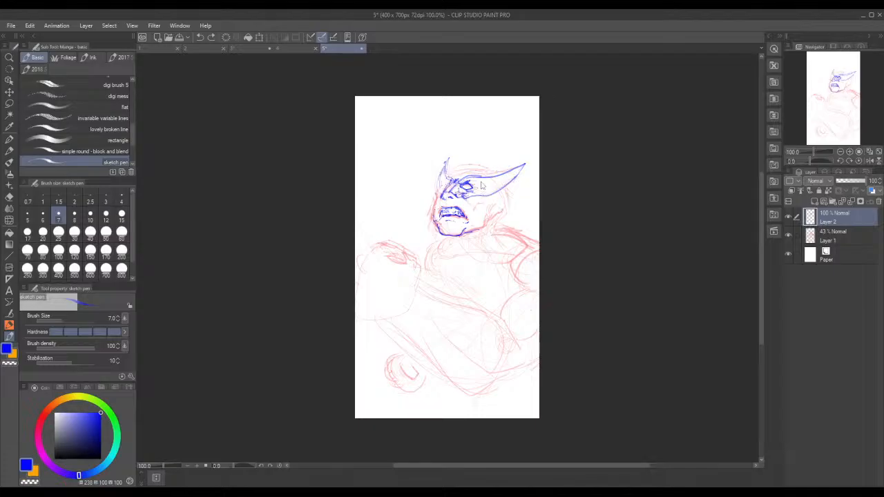
key(ctrl+z)
mouse_move(450, 182)
mouse_down()
mouse_move(433, 171)
mouse_move(442, 169)
mouse_move(437, 192)
mouse_up()
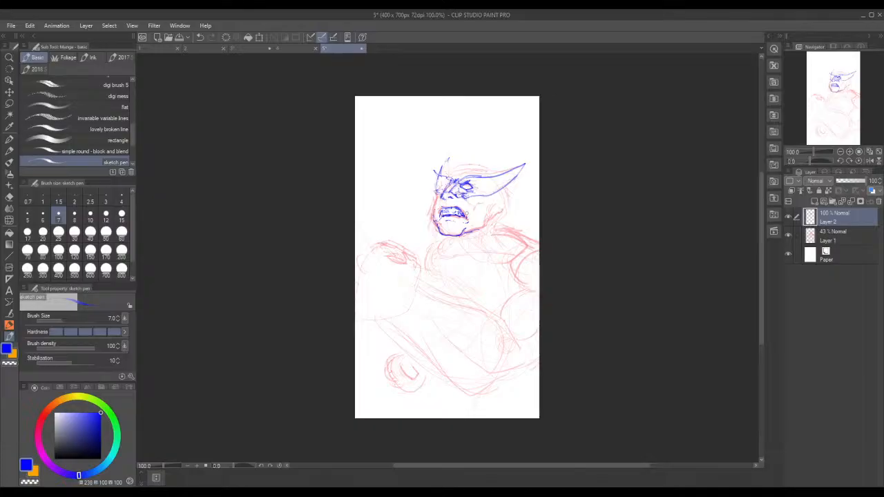
Step: Draw the near sideburn and jaw edge with hatching under it, and outline the mask's lower rear edge and crown
drag(484, 196, 467, 236)
drag(477, 222, 470, 234)
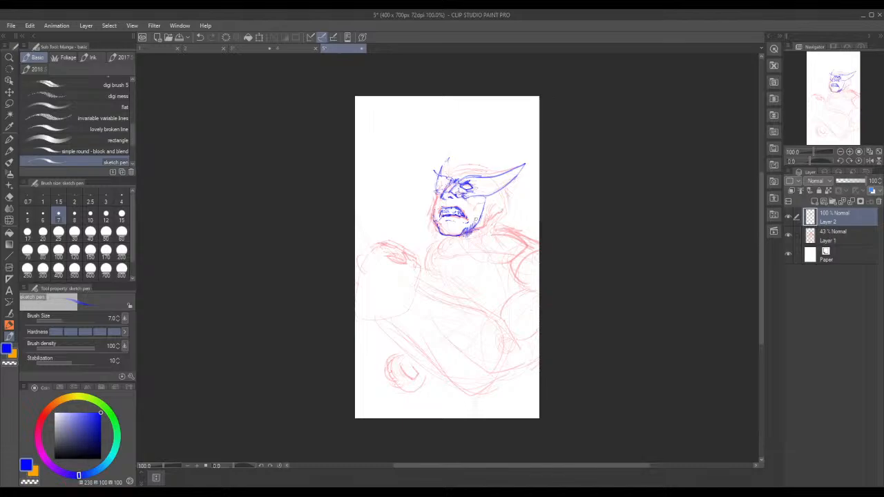
drag(476, 223, 475, 235)
mouse_move(494, 204)
mouse_down()
mouse_move(488, 221)
mouse_move(500, 208)
mouse_up()
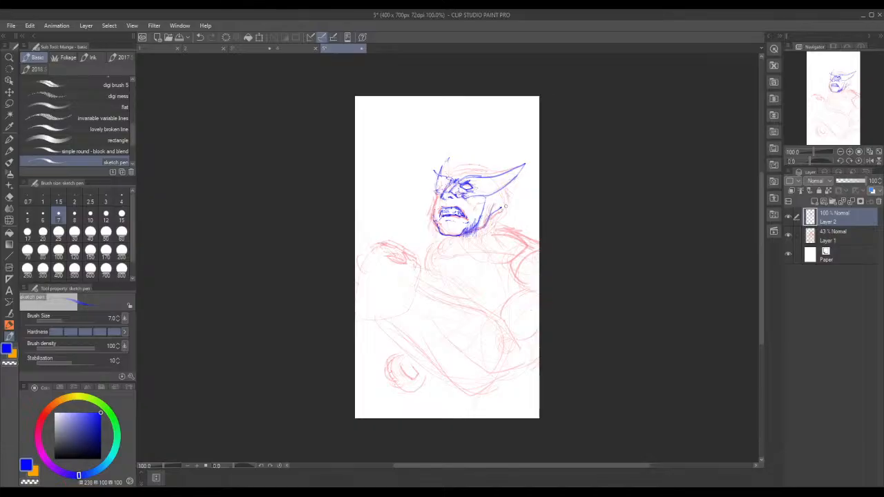
mouse_move(494, 210)
mouse_down()
mouse_move(529, 163)
mouse_move(515, 176)
mouse_up()
mouse_move(454, 169)
mouse_down()
mouse_move(483, 166)
mouse_move(495, 175)
mouse_up()
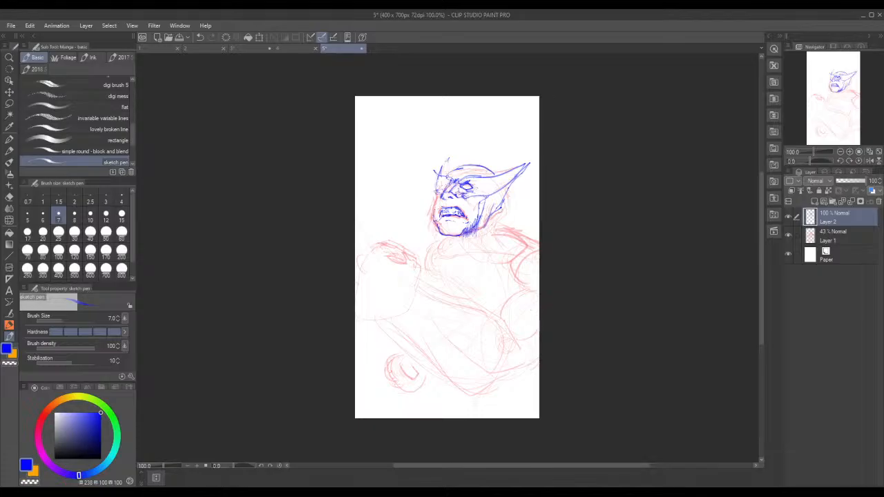
Step: Add short stubble strokes along Wolverine's chin and near jaw
drag(465, 234, 473, 228)
drag(445, 230, 474, 227)
drag(469, 216, 472, 232)
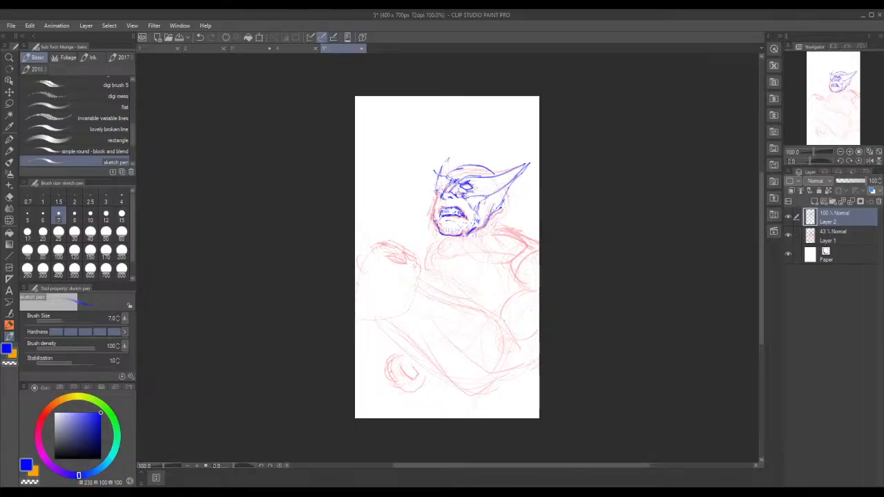
Step: Draw the side of the head behind the sideburn, the neck line, and the top of the near shoulder in blue
drag(491, 211, 495, 194)
drag(502, 219, 483, 246)
drag(500, 223, 534, 240)
drag(490, 264, 517, 261)
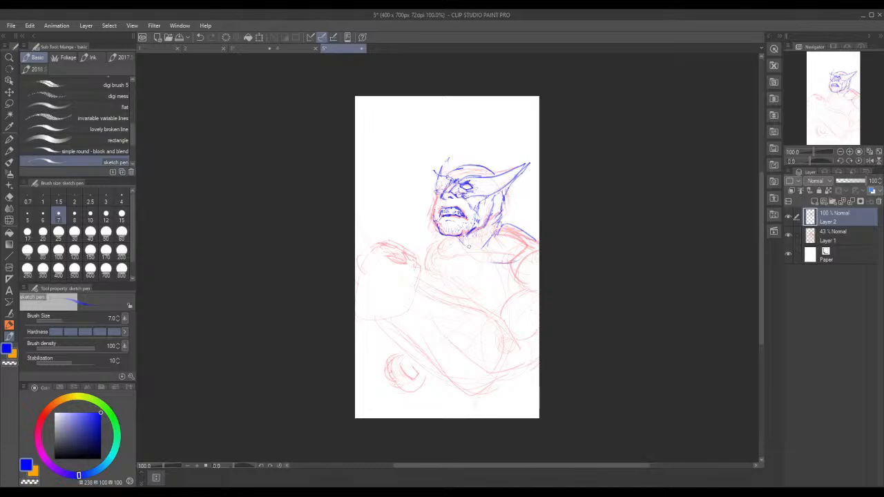
Step: Lasso the whole head on Layer 1 and Layer 2 and move it slightly down toward the shoulders
key(m)
mouse_move(437, 218)
mouse_down()
mouse_move(476, 244)
mouse_move(525, 192)
mouse_move(534, 163)
mouse_move(518, 142)
mouse_move(433, 144)
mouse_move(428, 238)
mouse_up()
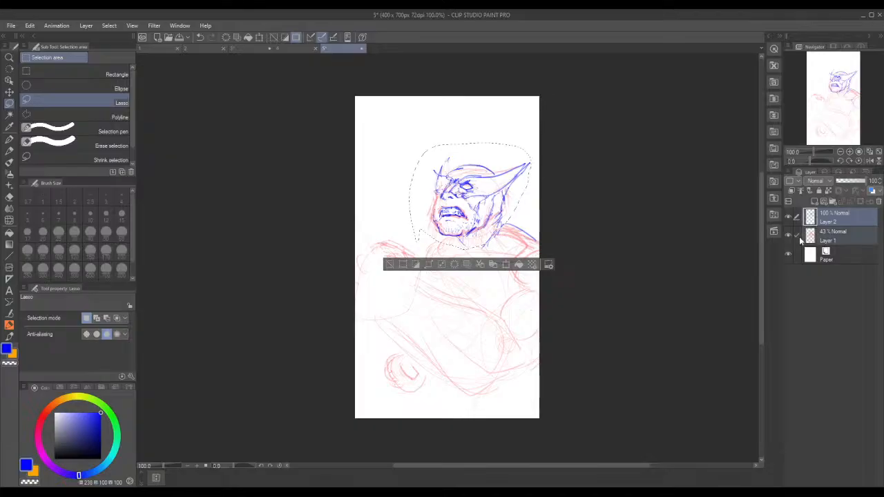
click(504, 265)
drag(485, 210, 487, 221)
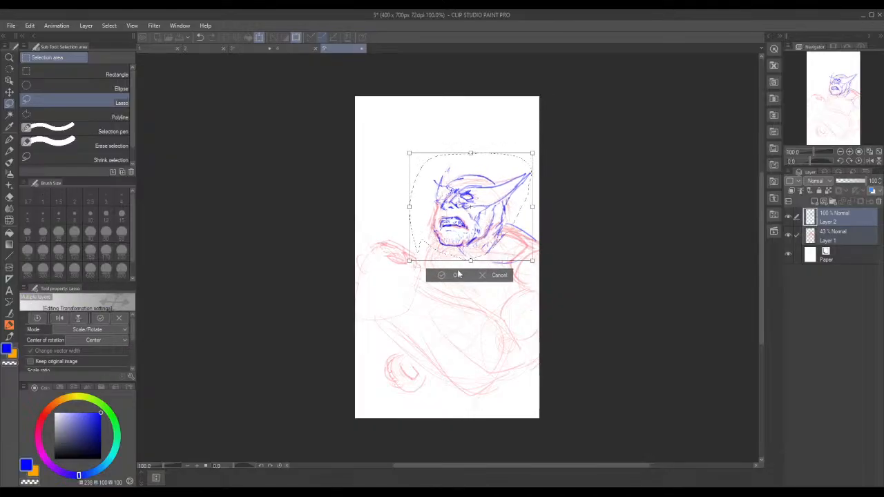
click(457, 275)
click(393, 274)
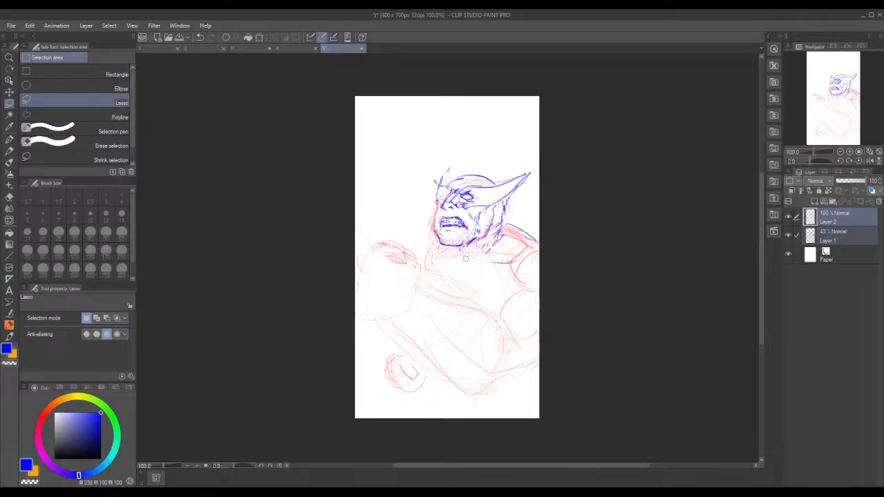
Step: Rework the far side of the face with the sketch pen, undoing rejected strokes and strengthening the far eye and mask edge
key(p)
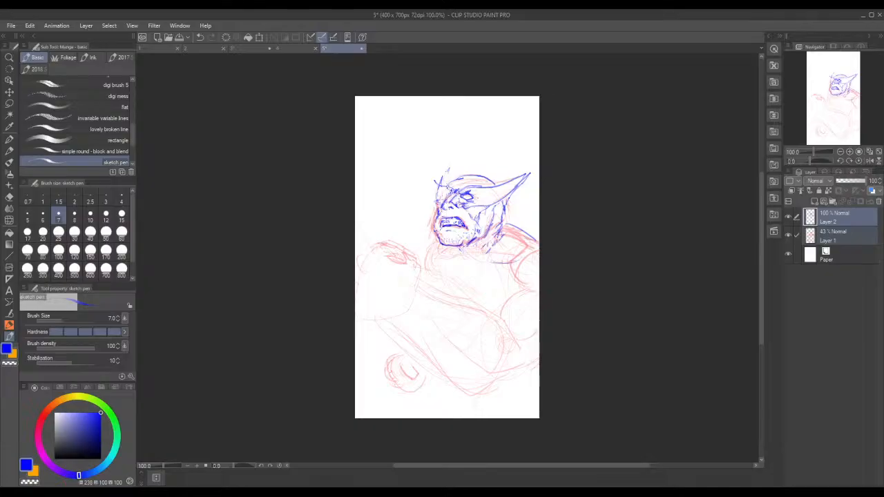
drag(441, 213, 437, 239)
mouse_move(441, 205)
mouse_down()
mouse_move(435, 173)
mouse_move(439, 184)
mouse_move(455, 179)
mouse_move(445, 188)
mouse_move(438, 179)
mouse_move(435, 203)
mouse_up()
key(ctrl+z)
key(ctrl+z)
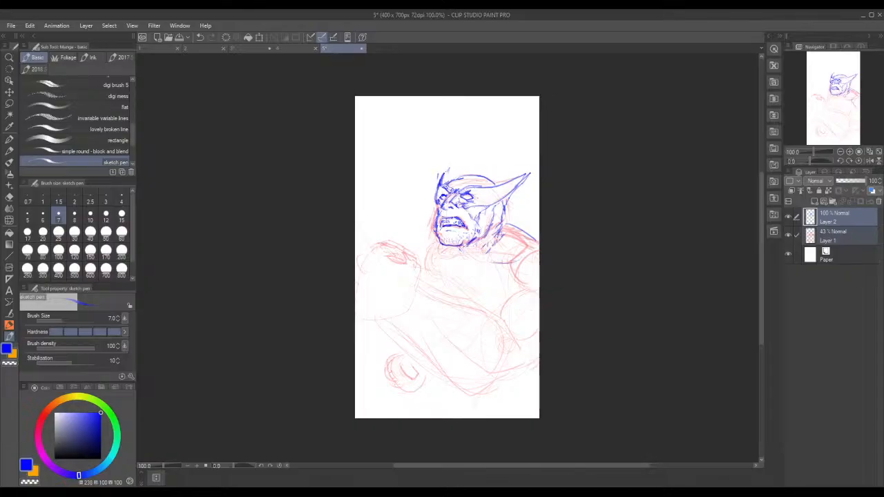
mouse_move(449, 192)
mouse_down()
mouse_move(431, 180)
mouse_move(438, 207)
mouse_up()
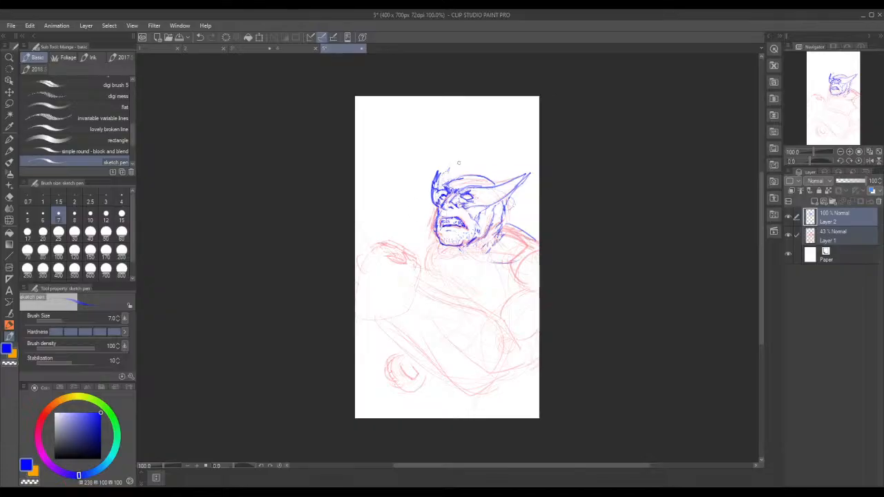
Step: Redraw the far-side mask fin as a thick point leaning back over the brow
drag(441, 184, 449, 171)
key(ctrl+z)
key(ctrl+z)
drag(443, 180, 450, 172)
mouse_move(448, 170)
mouse_down()
mouse_move(431, 204)
mouse_move(435, 192)
mouse_up()
drag(443, 184, 440, 191)
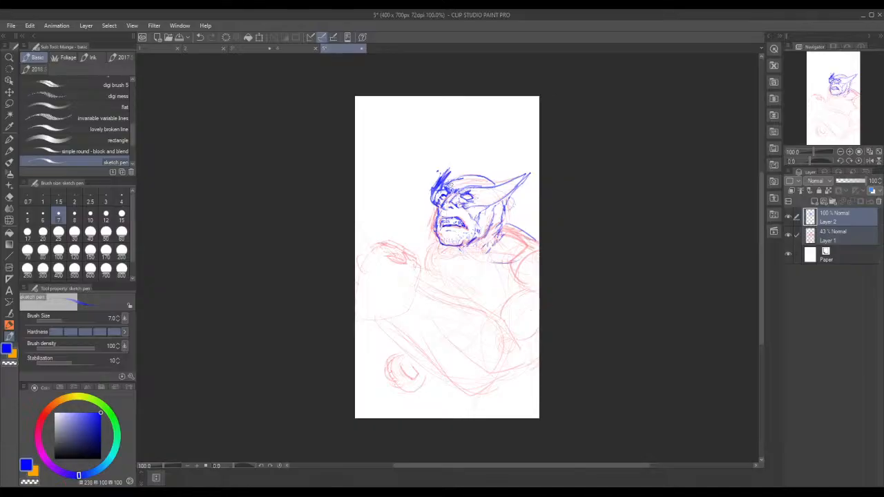
Step: Try a far-side mask fin that sweeps outward in front of the face
key(ctrl+z)
key(ctrl+z)
drag(449, 171, 439, 189)
key(ctrl+z)
mouse_move(446, 191)
mouse_down()
mouse_move(416, 177)
mouse_move(431, 201)
mouse_up()
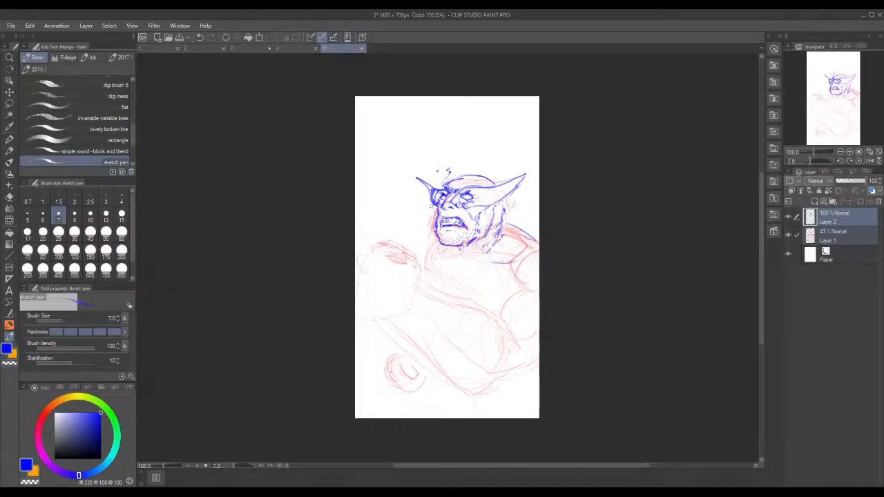
Step: Undo the outward-sweeping far fin and restore the near fin's tip and the backward-leaning far fin
key(ctrl+z)
key(ctrl+z)
key(ctrl+z)
drag(520, 184, 529, 173)
drag(447, 172, 438, 188)
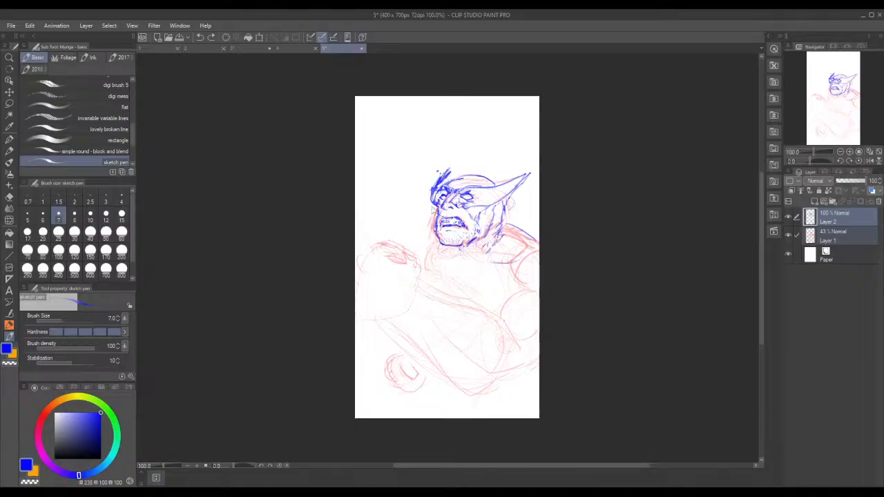
Step: Clear the far-side mask fin beyond the brow
key(ctrl+z)
key(ctrl+z)
key(ctrl+y)
key(ctrl+z)
drag(449, 173, 434, 204)
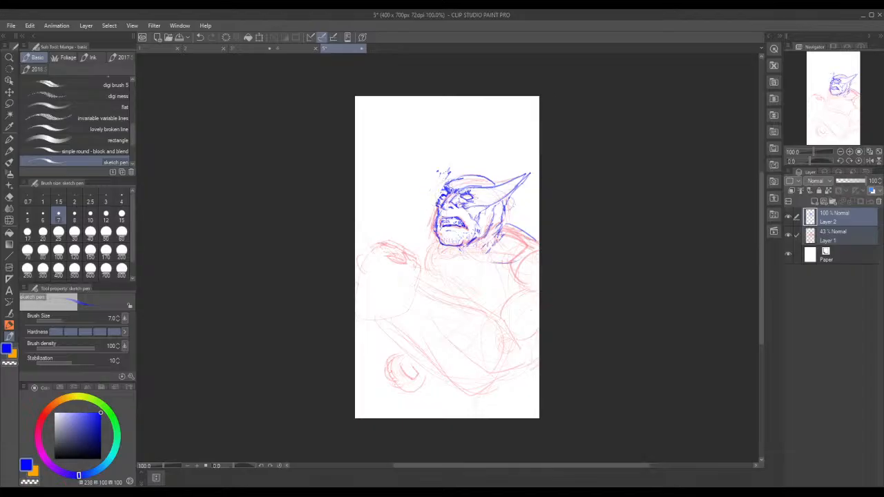
Step: Try a narrow upright fin on the far side of the mask, undoing and redrawing its edges
mouse_move(440, 195)
mouse_down()
mouse_move(448, 196)
mouse_move(440, 199)
mouse_up()
drag(439, 201, 430, 200)
drag(442, 178, 451, 159)
key(ctrl+z)
key(ctrl+z)
mouse_move(439, 186)
mouse_down()
mouse_move(437, 169)
mouse_move(434, 196)
mouse_move(437, 177)
mouse_up()
key(ctrl+z)
key(ctrl+z)
drag(441, 183, 439, 169)
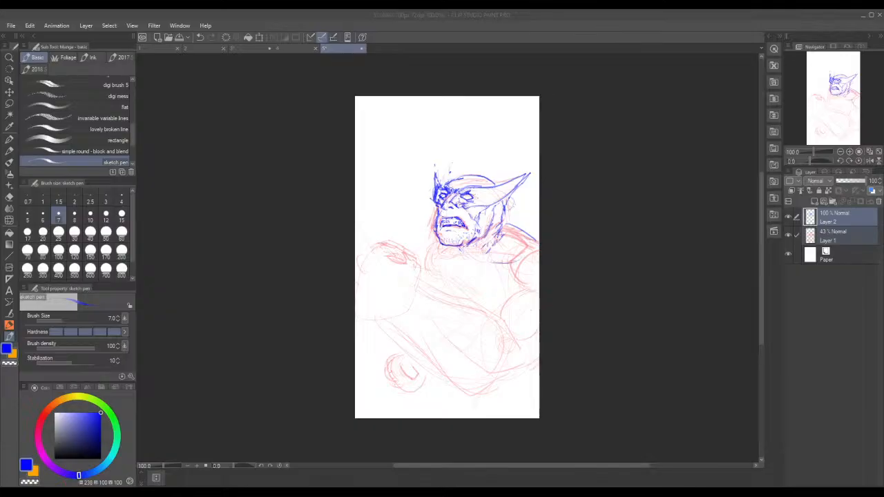
Step: Undo the upright far-side fin and redraw it with slim strokes slanting back above the brow
click(426, 179)
key(ctrl+z)
key(ctrl+z)
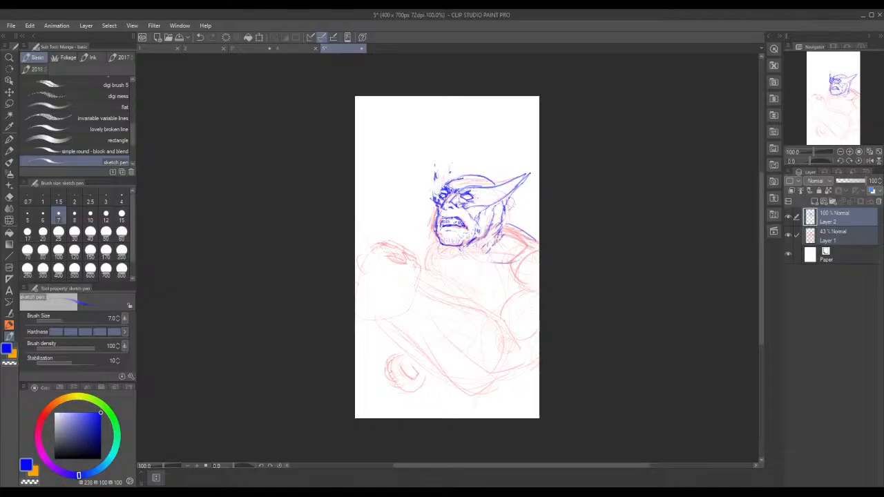
key(ctrl+z)
key(ctrl+z)
key(ctrl+z)
drag(444, 185, 434, 207)
drag(466, 159, 438, 191)
drag(457, 162, 450, 172)
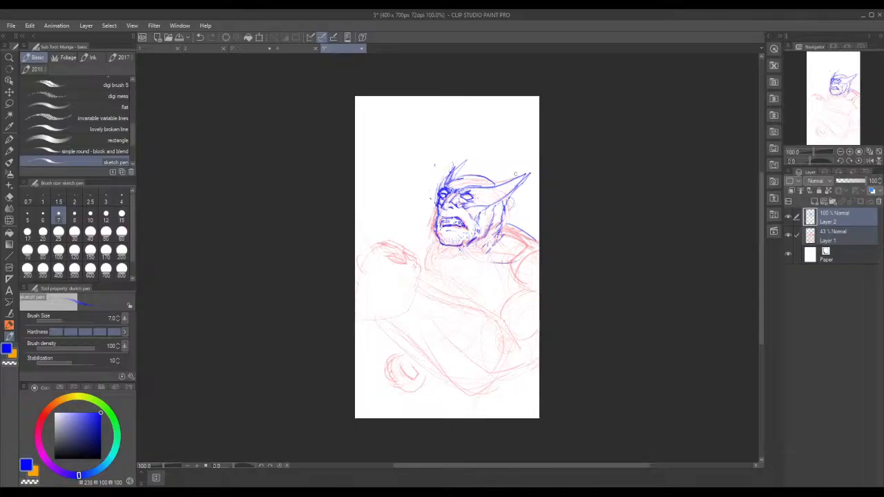
Step: Thicken the far-side fin, undo the latest strokes, and redraw its outer edge from the cheek upward
drag(452, 161, 446, 176)
drag(453, 161, 438, 189)
key(ctrl+z)
key(ctrl+z)
key(ctrl+z)
key(ctrl+z)
key(ctrl+z)
mouse_move(437, 204)
mouse_down()
mouse_move(435, 181)
mouse_move(449, 167)
mouse_move(432, 195)
mouse_move(434, 165)
mouse_up()
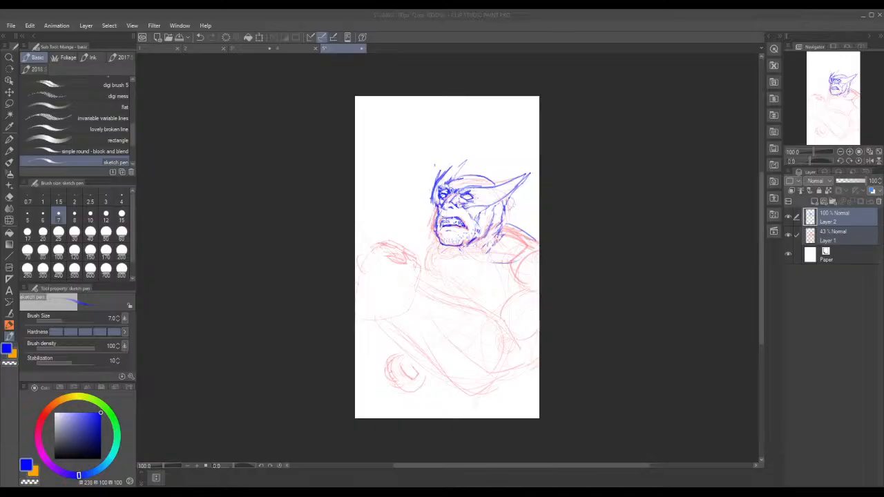
Step: Check the character list in Notepad, return to Clip Studio Paint, and inspect the drawing in a mirrored view
key(alt+Tab)
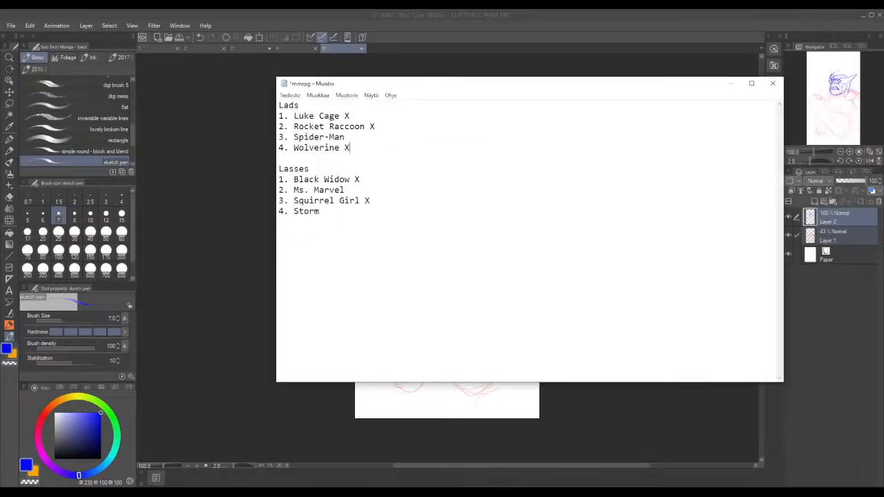
click(730, 84)
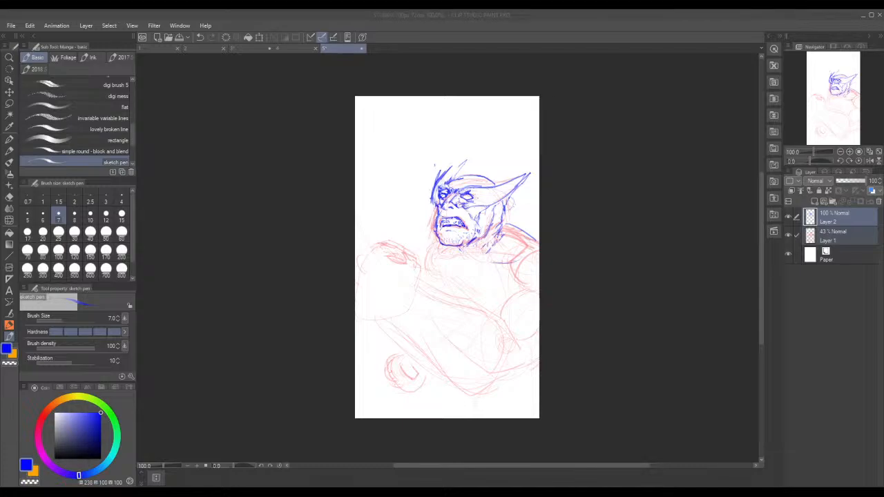
click(869, 161)
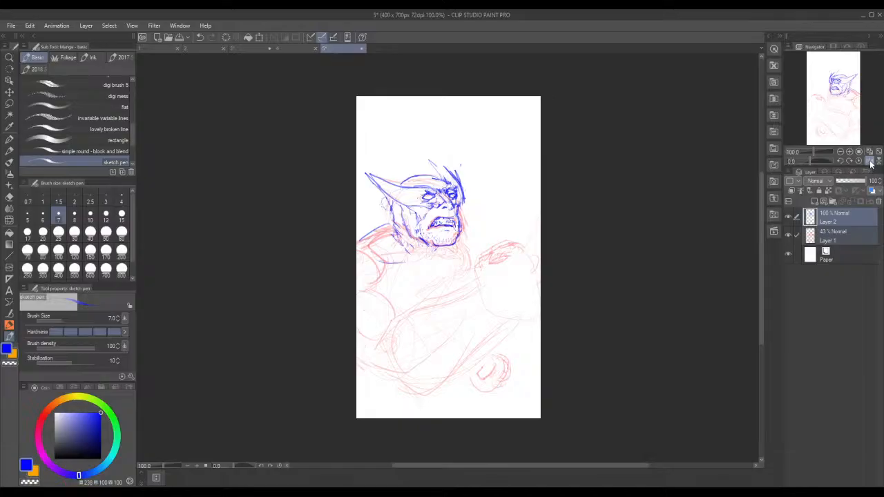
click(870, 162)
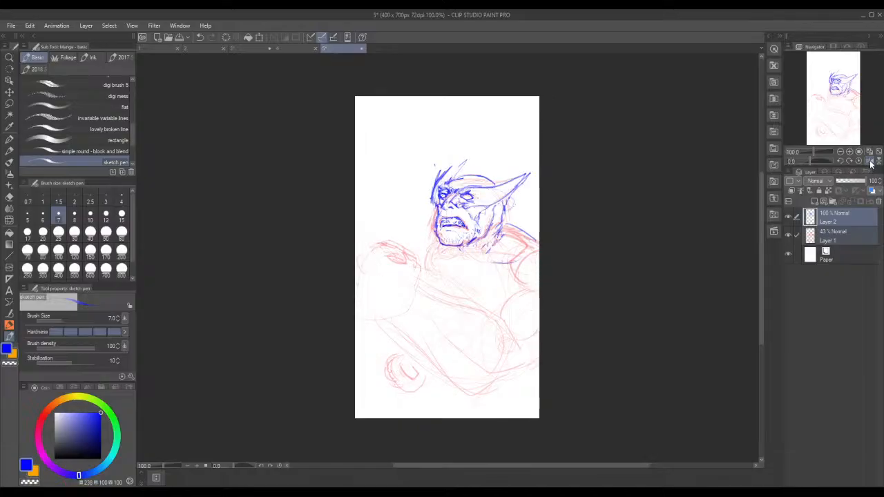
Step: Clear the far-side mask fin, and lasso the mouth and rotate it slightly on both layers
mouse_move(439, 181)
mouse_down()
mouse_move(433, 203)
mouse_move(438, 187)
mouse_up()
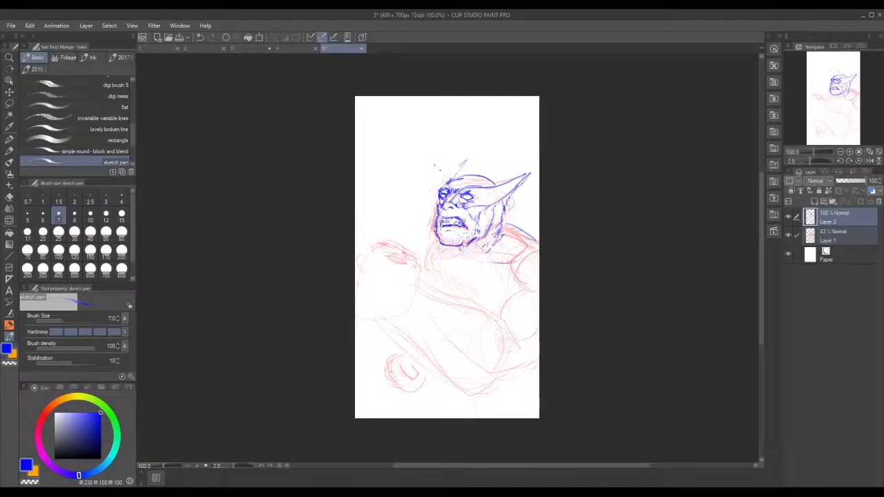
key(m)
mouse_move(446, 226)
mouse_down()
mouse_move(471, 230)
mouse_move(464, 211)
mouse_move(442, 214)
mouse_up()
click(493, 247)
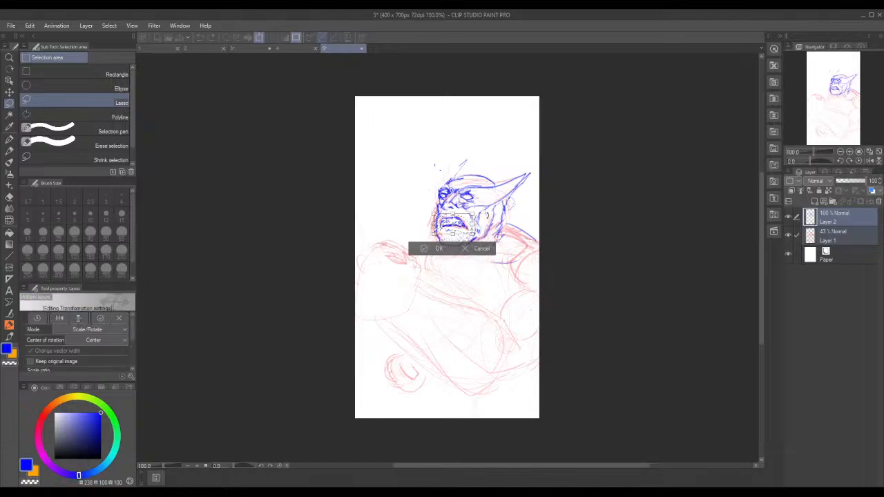
drag(501, 199, 508, 201)
click(422, 250)
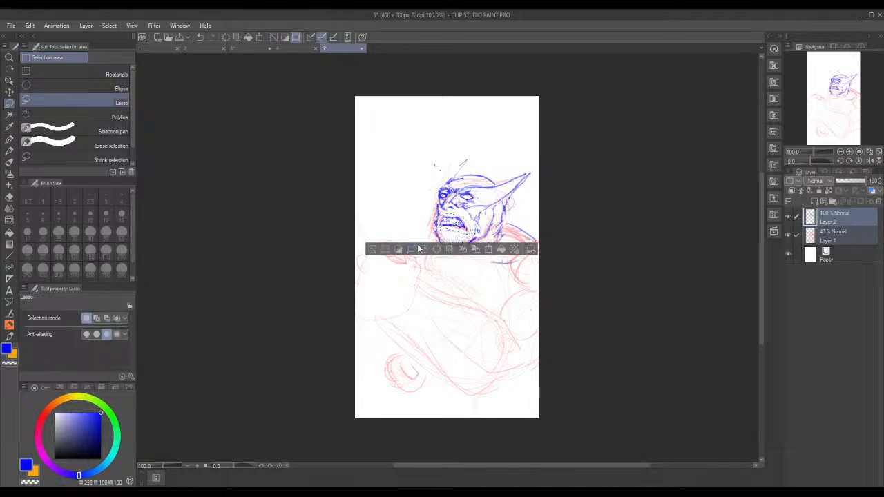
key(ctrl+d)
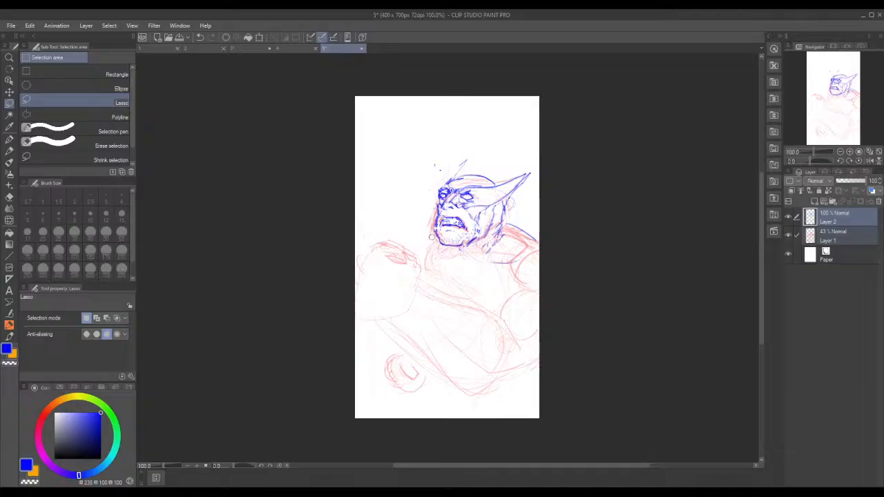
mouse_move(433, 227)
mouse_down()
mouse_move(439, 215)
mouse_move(436, 233)
mouse_up()
key(ctrl+d)
Step: Redraw the far-side mask fin as an upright point with the sketch pen, undoing the rejected backward-leaning version
key(p)
mouse_move(435, 202)
mouse_down()
mouse_move(439, 179)
mouse_move(461, 161)
mouse_move(436, 202)
mouse_up()
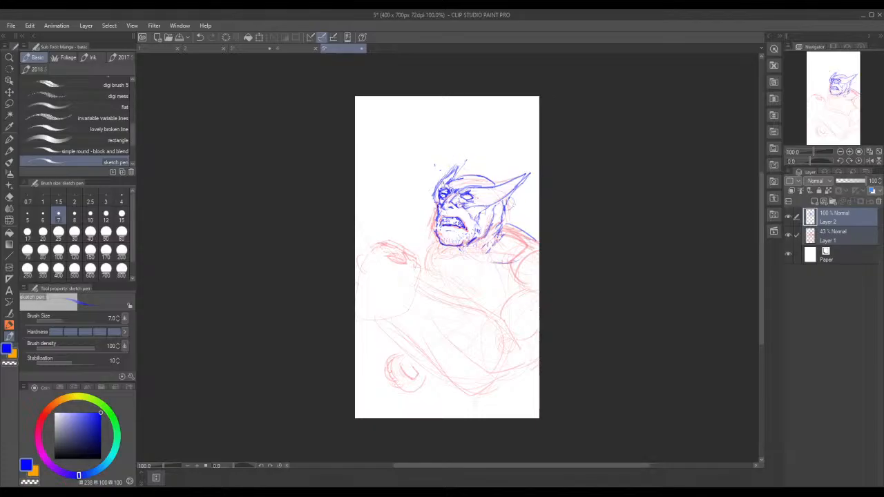
mouse_move(445, 178)
mouse_down()
mouse_move(432, 203)
mouse_move(440, 177)
mouse_up()
key(ctrl+z)
key(ctrl+z)
key(ctrl+z)
key(ctrl+z)
key(ctrl+z)
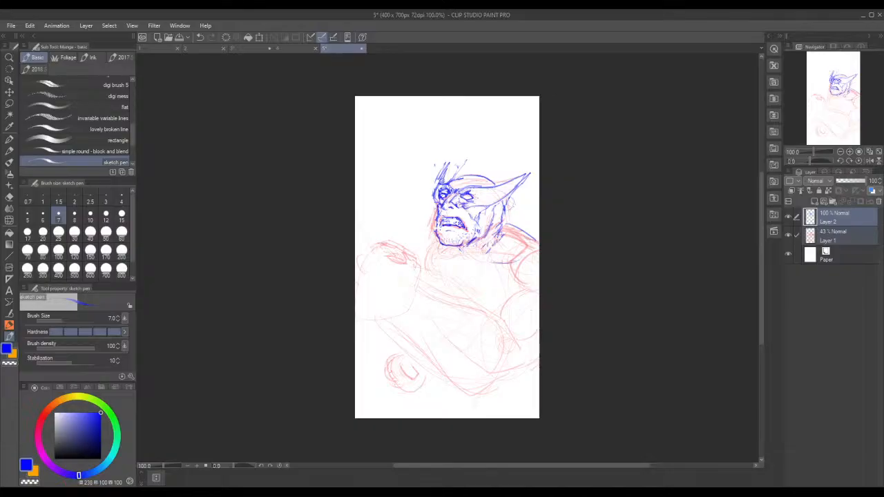
Step: Lasso the far eye and far-side fin and shift them slightly toward the center of the face
key(m)
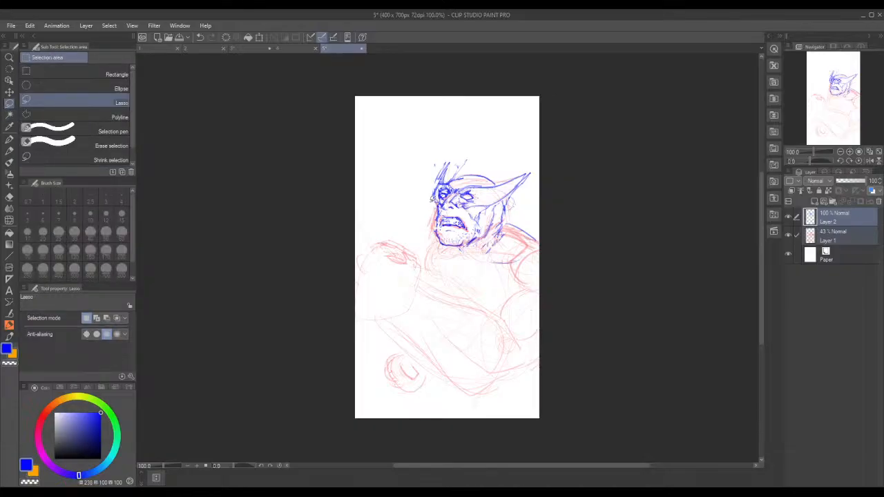
mouse_move(433, 201)
mouse_down()
mouse_move(438, 162)
mouse_move(424, 210)
mouse_up()
click(474, 227)
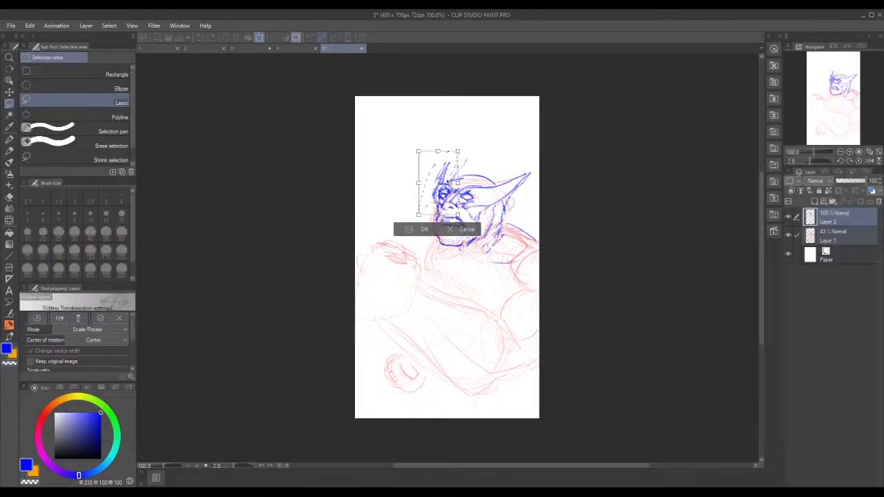
drag(443, 176, 447, 177)
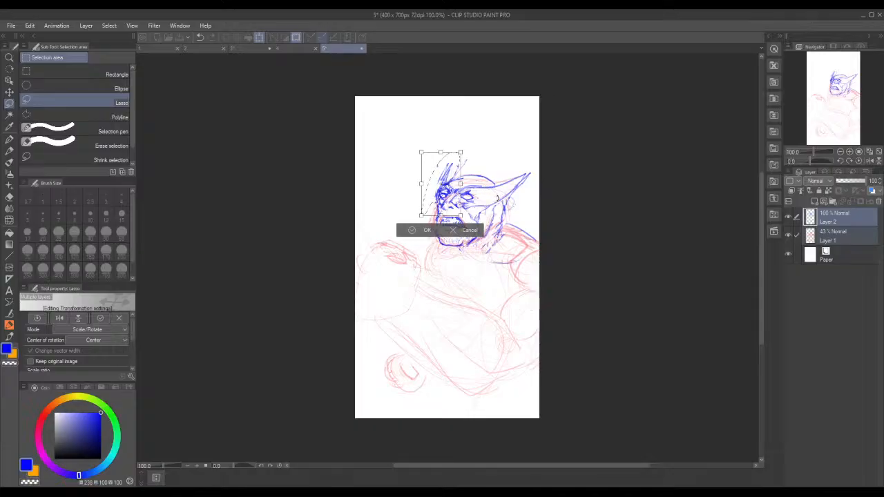
click(412, 230)
Step: Lasso the near-side mask fin on both layers and pull its tip up and inward with Free Transform
mouse_move(494, 184)
mouse_down()
mouse_move(529, 194)
mouse_move(534, 168)
mouse_move(498, 174)
mouse_move(483, 196)
mouse_up()
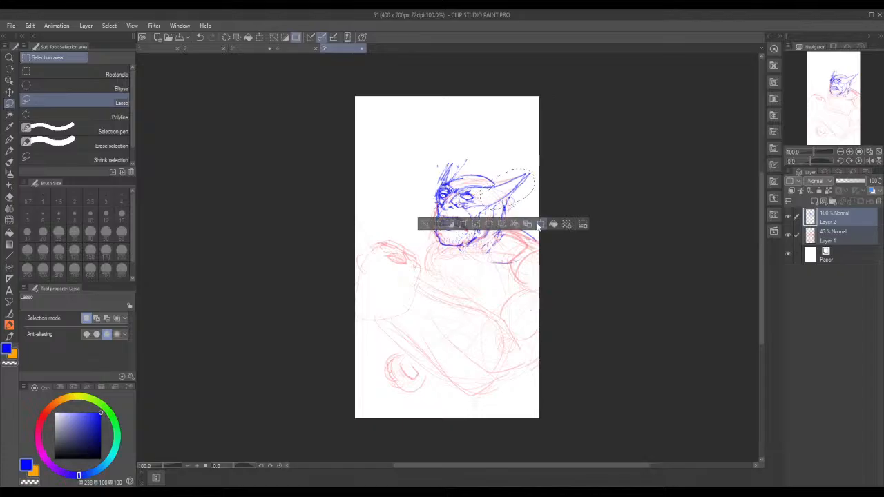
click(541, 225)
click(29, 26)
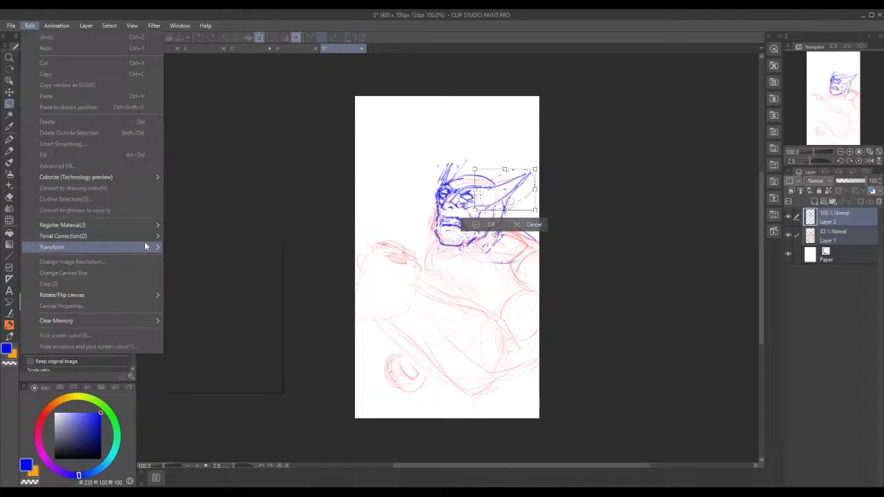
mouse_move(144, 245)
click(207, 285)
drag(535, 169, 524, 165)
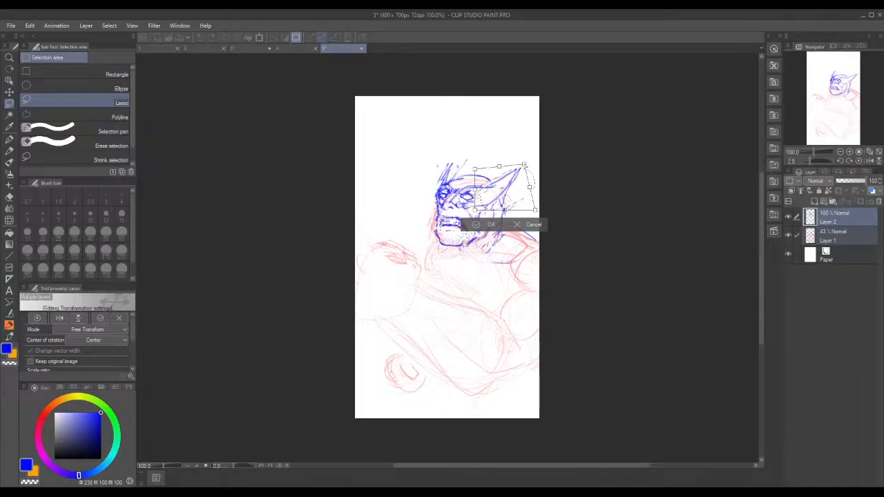
click(487, 224)
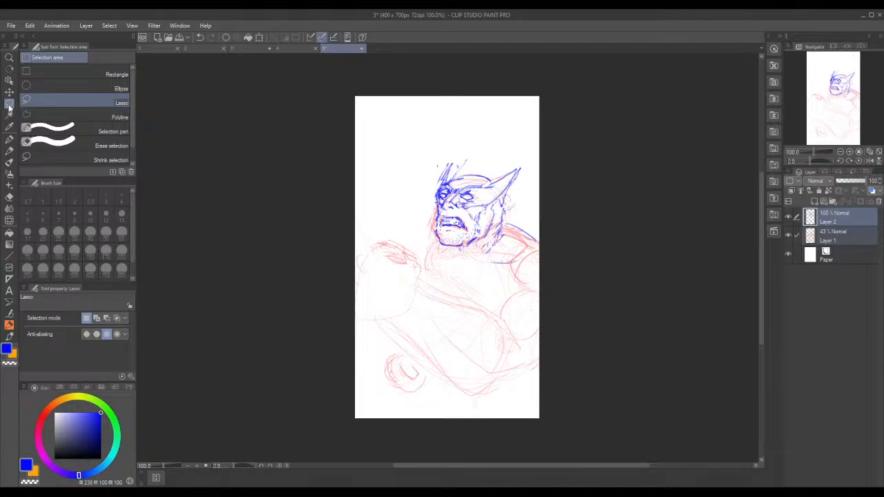
Step: Try narrowing and raising the lower face by lassoing the mouth and jaw and reshaping them with Free Transform
mouse_move(437, 208)
mouse_down()
mouse_move(431, 237)
mouse_move(442, 247)
mouse_move(476, 242)
mouse_move(480, 211)
mouse_move(438, 208)
mouse_up()
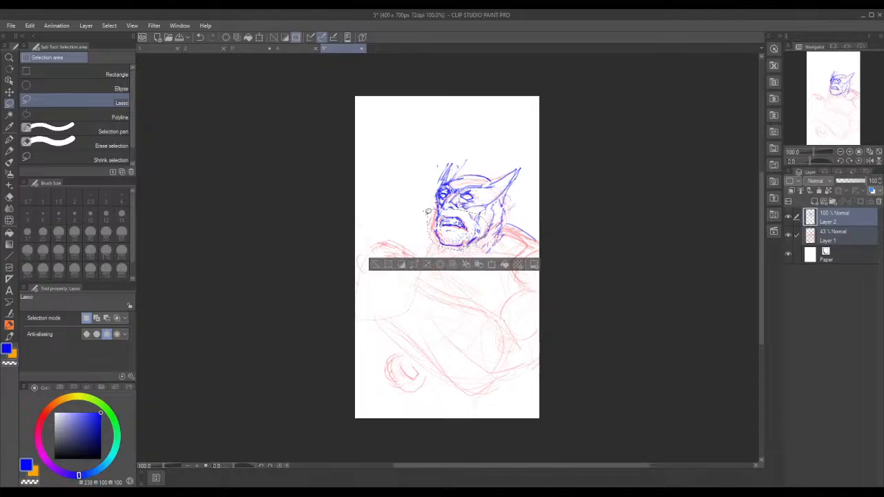
click(493, 266)
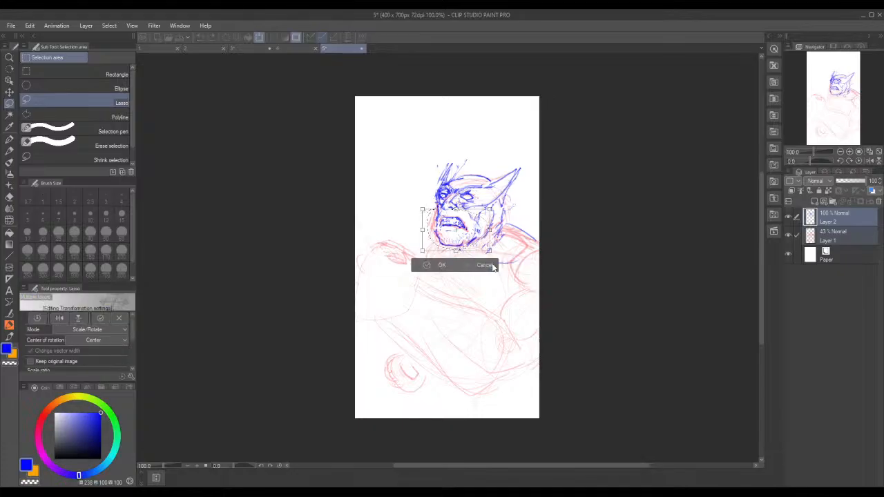
click(32, 27)
mouse_move(127, 249)
click(235, 285)
drag(423, 250, 427, 249)
drag(423, 209, 424, 205)
drag(489, 250, 486, 247)
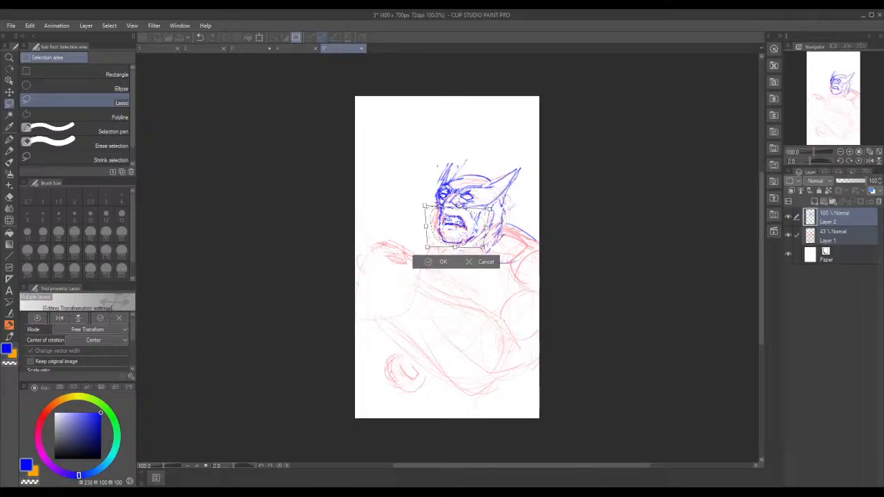
click(428, 262)
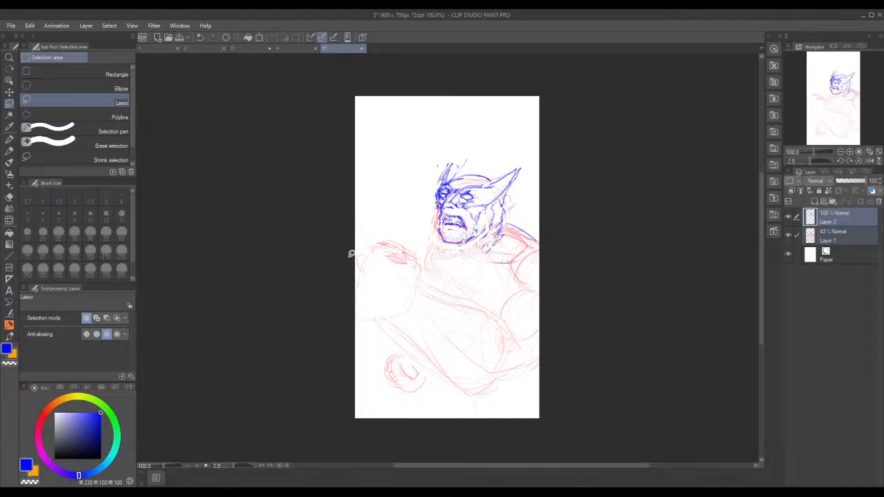
Step: Check the reshaped head in a mirrored view, try a pen stroke at the far eye, and undo back past the lower-face transform
click(9, 336)
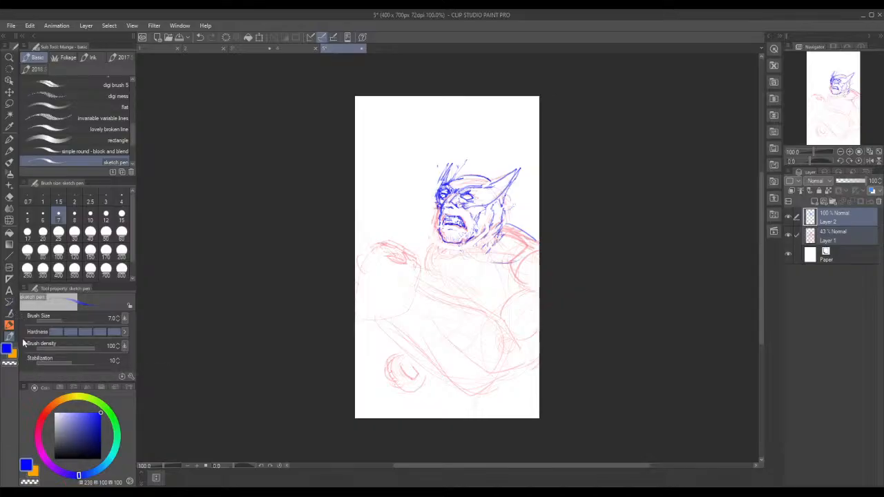
click(868, 161)
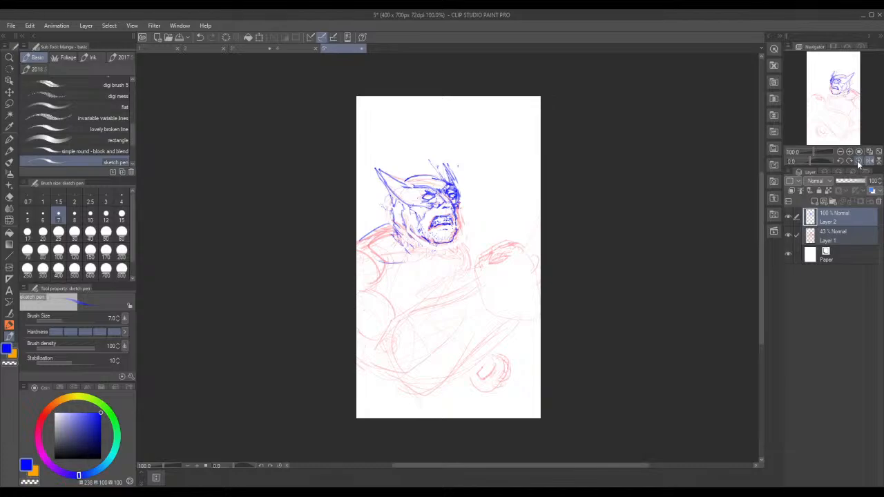
click(866, 160)
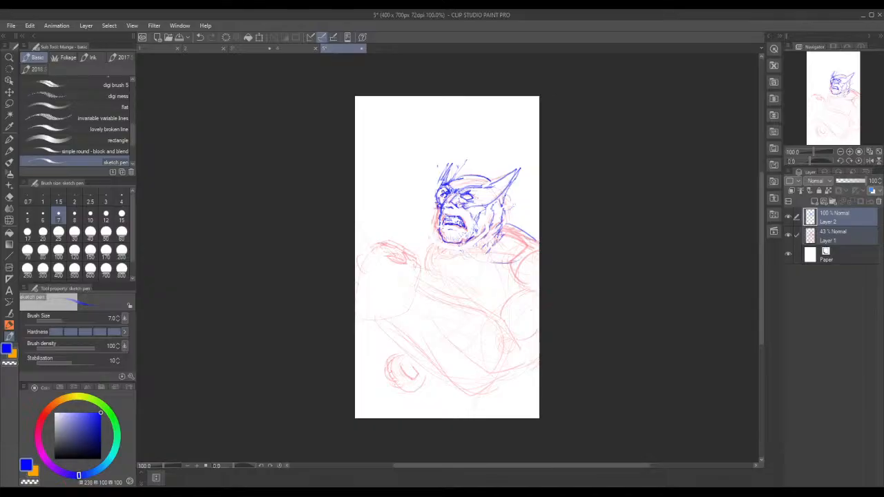
mouse_move(441, 193)
mouse_down()
mouse_move(450, 170)
mouse_move(438, 197)
mouse_up()
key(ctrl+z)
key(ctrl+z)
key(ctrl+z)
key(ctrl+z)
key(ctrl+z)
key(ctrl+z)
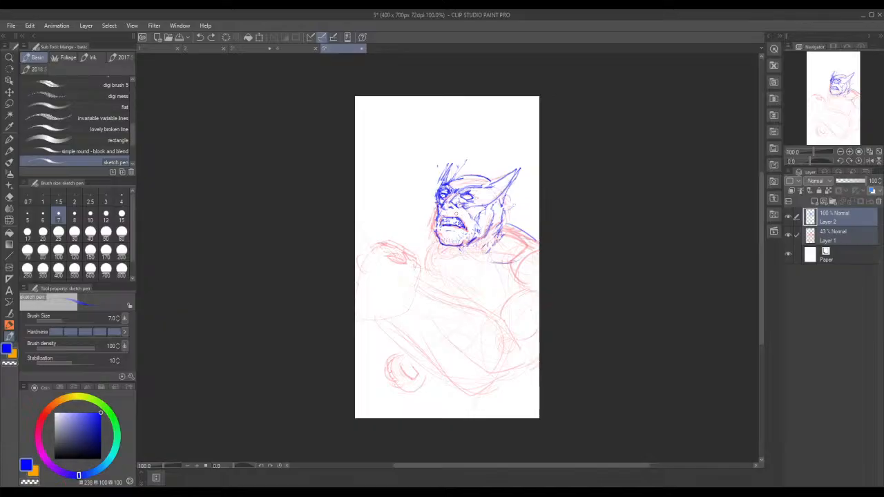
Step: Check the head in a mirrored view, and lasso the near side of the jaw and adjust it slightly with Free Transform
drag(470, 247, 495, 221)
click(9, 103)
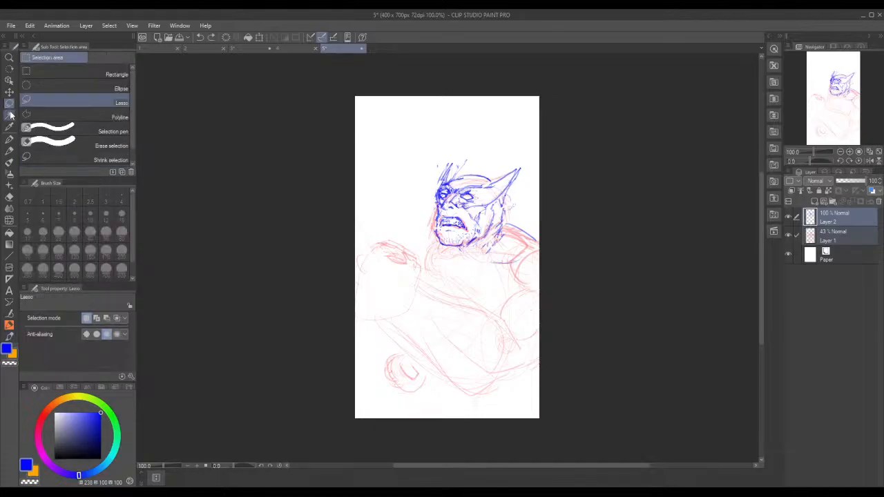
click(869, 161)
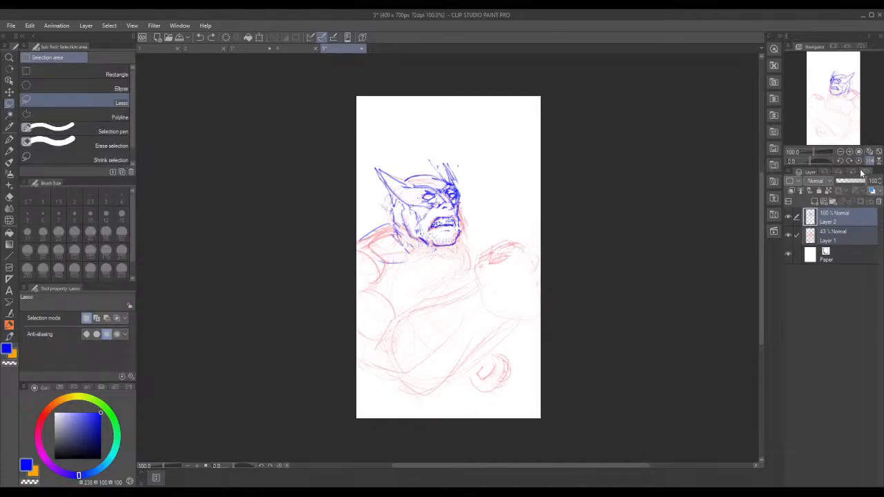
click(868, 160)
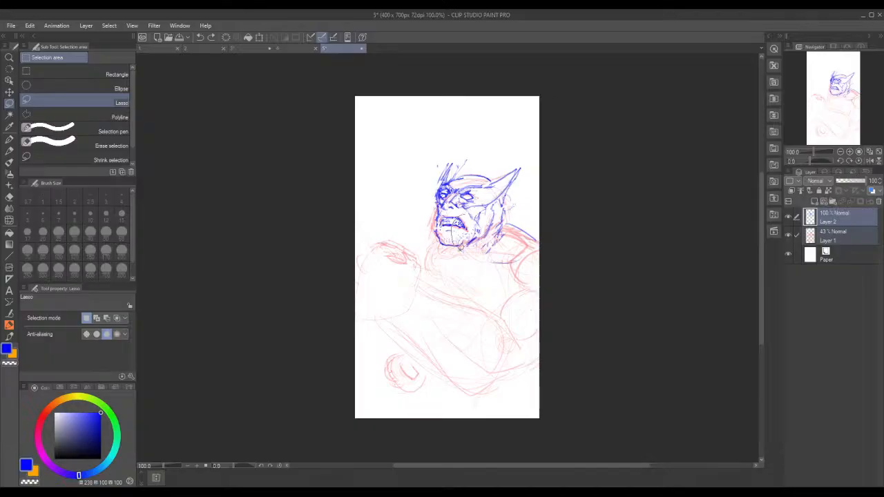
drag(486, 218, 482, 235)
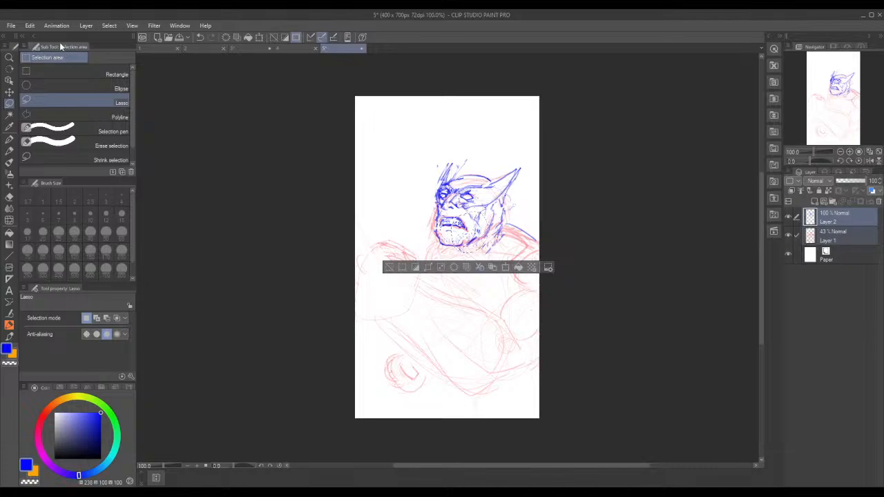
click(29, 26)
mouse_move(148, 246)
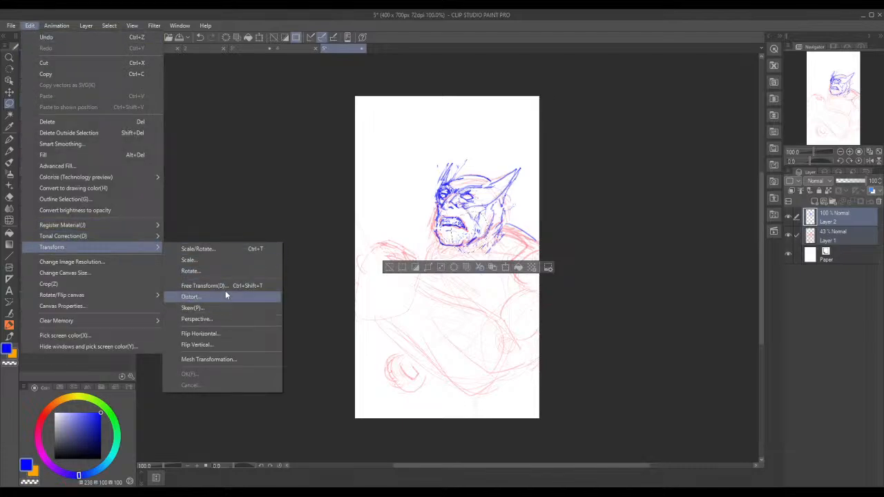
click(225, 290)
drag(488, 233, 486, 233)
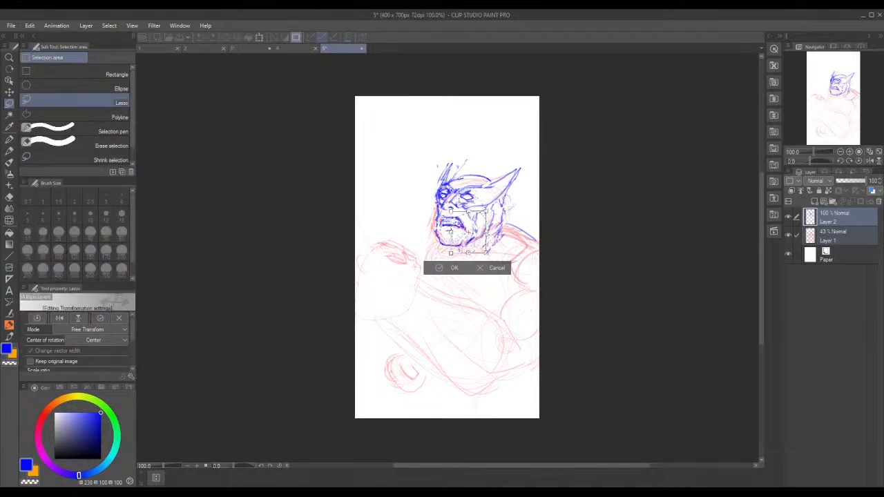
click(450, 268)
click(393, 265)
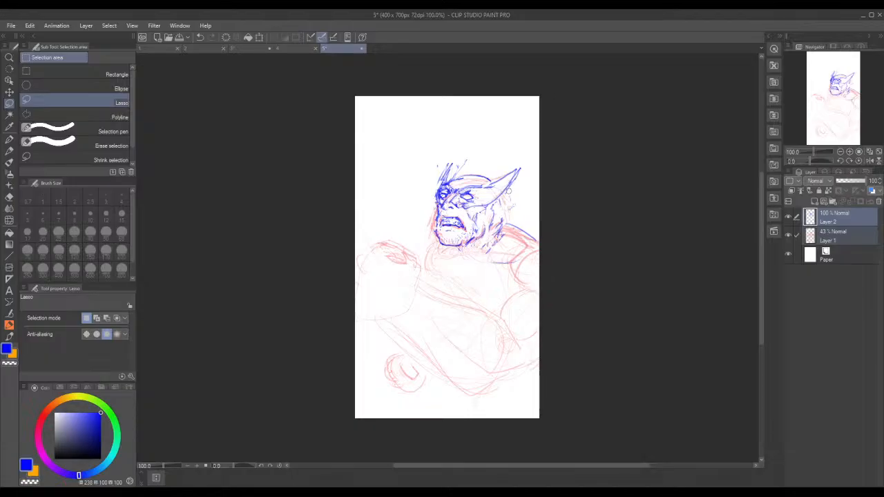
Step: Draw the neck, collarbones, shoulder tops and near-side chest edge in blue with the sketch pen over the red sketch
key(p)
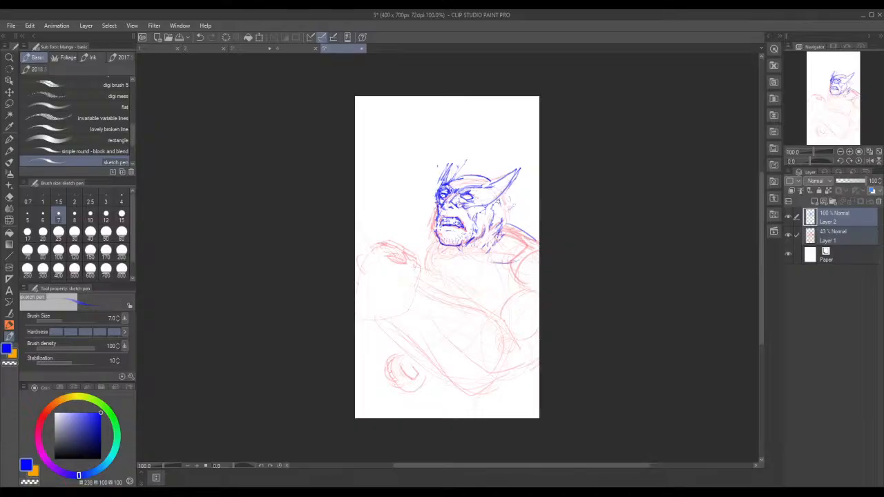
drag(501, 227, 532, 227)
mouse_move(435, 241)
mouse_down()
mouse_move(428, 258)
mouse_move(444, 257)
mouse_move(471, 278)
mouse_up()
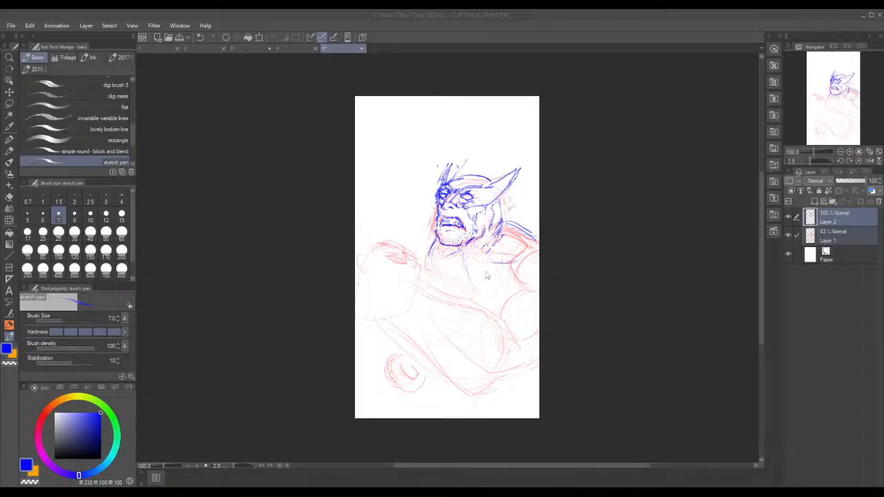
mouse_move(485, 245)
mouse_down()
mouse_move(481, 256)
mouse_move(459, 261)
mouse_move(476, 264)
mouse_move(472, 275)
mouse_move(497, 258)
mouse_move(443, 264)
mouse_move(453, 274)
mouse_move(450, 266)
mouse_up()
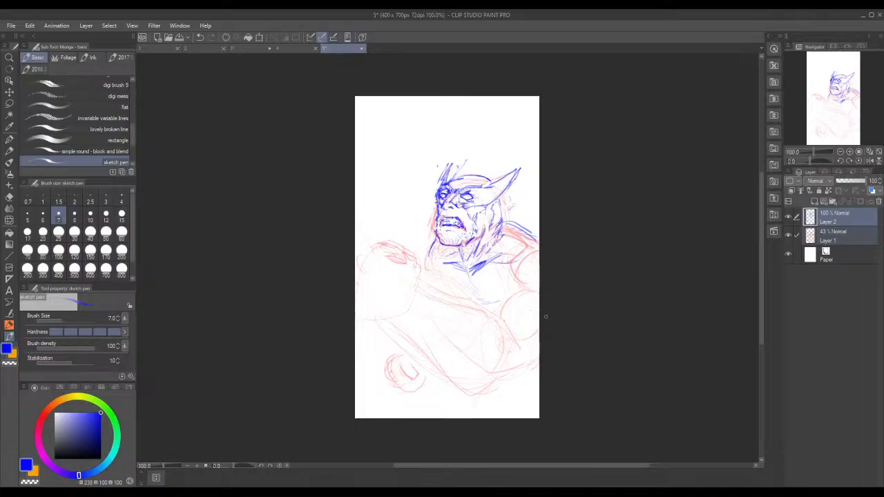
mouse_move(524, 236)
mouse_down()
mouse_move(502, 256)
mouse_move(504, 291)
mouse_move(517, 295)
mouse_move(541, 270)
mouse_move(531, 234)
mouse_move(541, 236)
mouse_up()
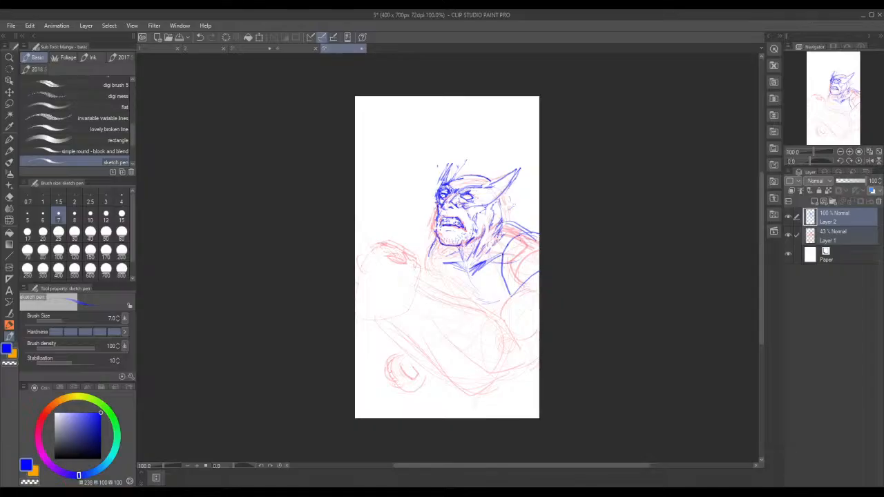
mouse_move(434, 240)
mouse_down()
mouse_move(446, 276)
mouse_move(430, 238)
mouse_move(446, 275)
mouse_move(432, 240)
mouse_move(423, 270)
mouse_move(439, 281)
mouse_up()
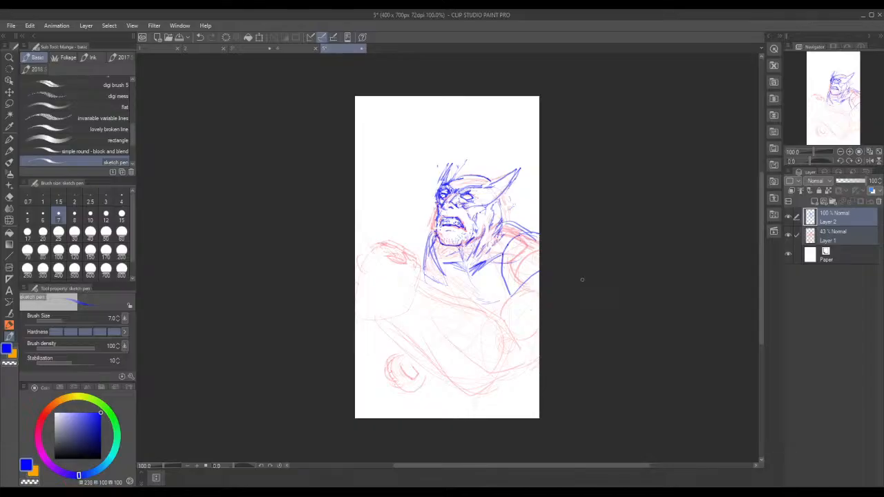
Step: Reinforce the mask's side and far-side fin lines, and add short muscle strokes across the chest
mouse_move(502, 197)
mouse_down()
mouse_move(499, 205)
mouse_move(478, 177)
mouse_move(454, 178)
mouse_move(490, 185)
mouse_move(502, 215)
mouse_up()
mouse_move(442, 175)
mouse_down()
mouse_move(436, 195)
mouse_move(451, 164)
mouse_up()
mouse_move(469, 290)
mouse_down()
mouse_move(482, 286)
mouse_move(487, 304)
mouse_move(499, 299)
mouse_up()
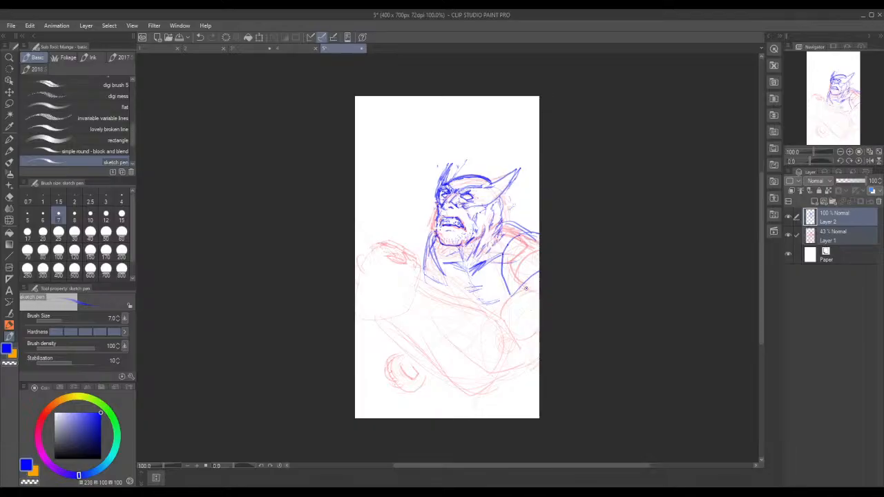
Step: Draw the near-side arm at the canvas edge in blue, with its rounded upper contour, inner muscle marks and lower edge lines
drag(526, 288, 502, 315)
drag(526, 289, 538, 287)
drag(519, 340, 535, 335)
mouse_move(529, 356)
mouse_down()
mouse_move(531, 347)
mouse_move(538, 361)
mouse_up()
mouse_move(496, 370)
mouse_down()
mouse_move(528, 363)
mouse_move(536, 343)
mouse_move(539, 370)
mouse_up()
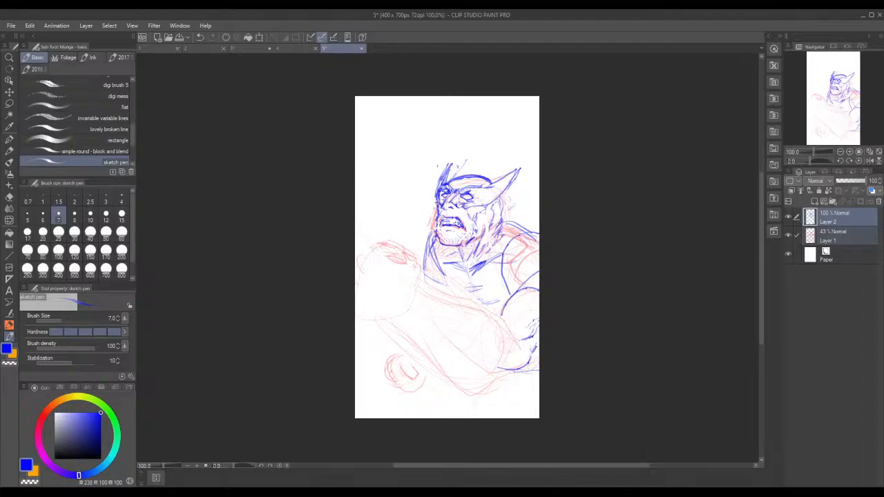
drag(498, 376, 512, 376)
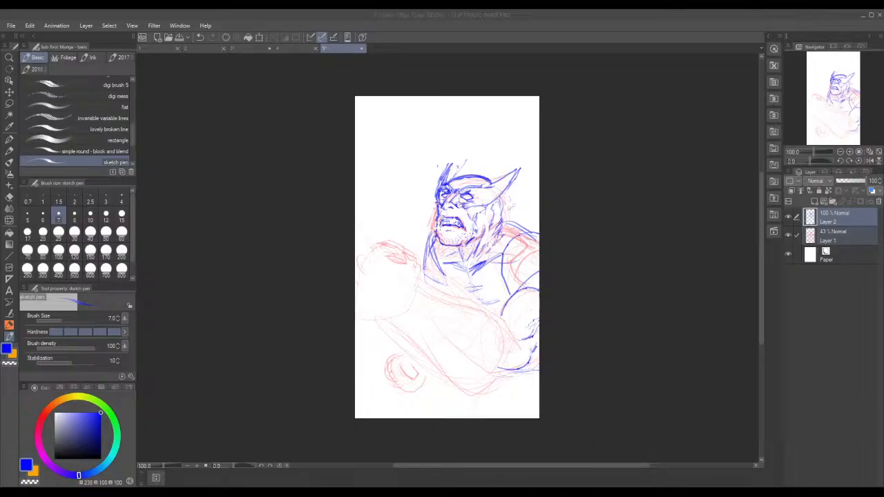
click(503, 366)
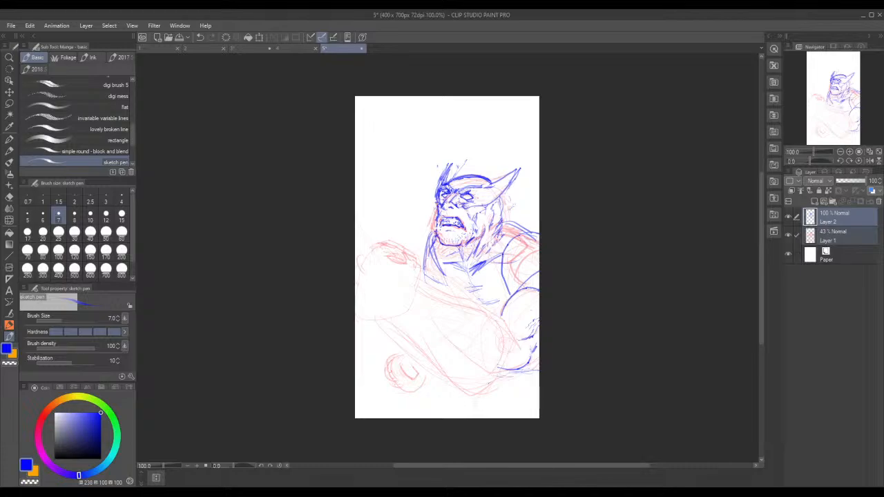
mouse_move(488, 384)
mouse_down()
mouse_move(518, 388)
mouse_move(537, 375)
mouse_move(495, 387)
mouse_up()
Step: Outline the large foreground forearm in blue, from the wrist along both edges to the rounded elbow
drag(414, 292, 494, 317)
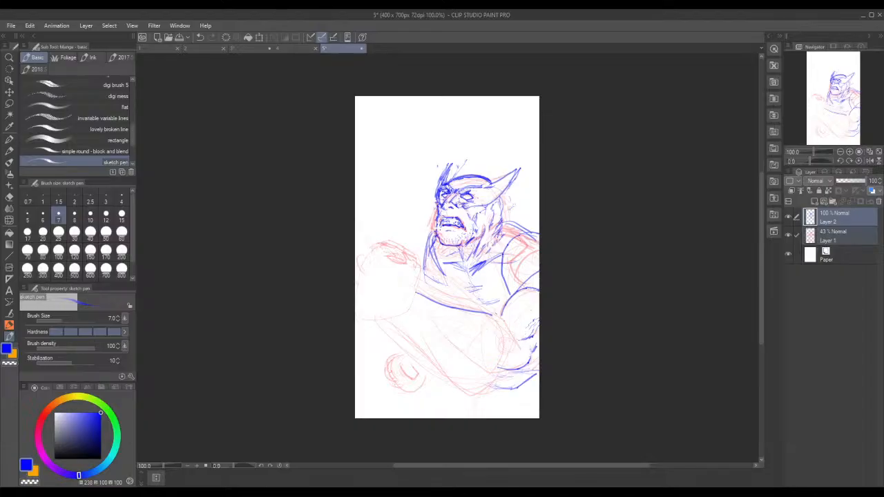
mouse_move(490, 314)
mouse_down()
mouse_move(498, 371)
mouse_move(480, 387)
mouse_up()
mouse_move(390, 325)
mouse_down()
mouse_move(458, 391)
mouse_move(495, 380)
mouse_up()
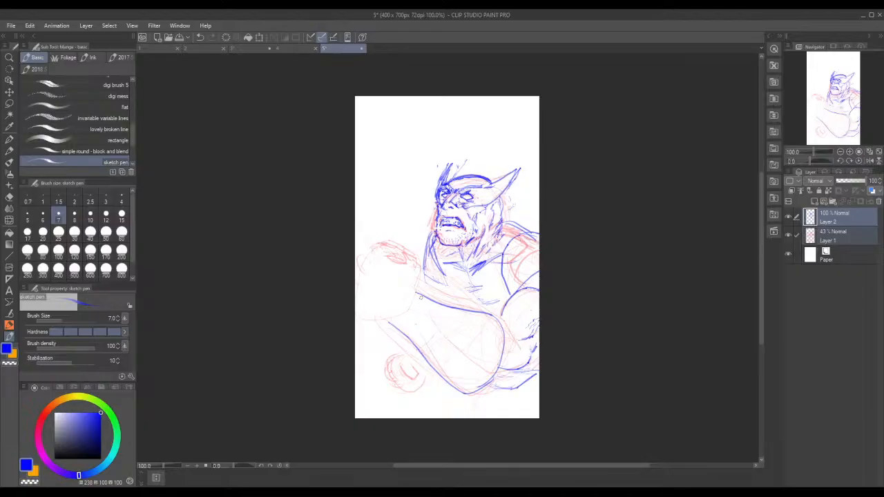
Step: Draw the curved straps with buckle shapes wrapping around the foreground wrist and forearm
mouse_move(426, 301)
mouse_down()
mouse_move(425, 318)
mouse_move(436, 323)
mouse_move(417, 339)
mouse_move(429, 334)
mouse_move(415, 323)
mouse_move(404, 344)
mouse_move(414, 354)
mouse_move(420, 335)
mouse_move(406, 352)
mouse_up()
mouse_move(457, 306)
mouse_down()
mouse_move(457, 326)
mouse_move(445, 339)
mouse_up()
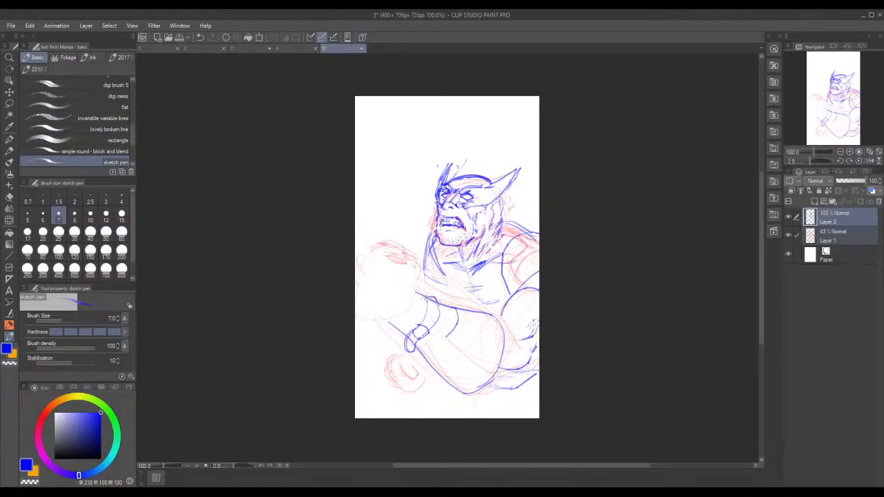
mouse_move(441, 300)
mouse_down()
mouse_move(440, 338)
mouse_move(430, 336)
mouse_move(439, 344)
mouse_move(423, 341)
mouse_move(438, 335)
mouse_move(427, 360)
mouse_up()
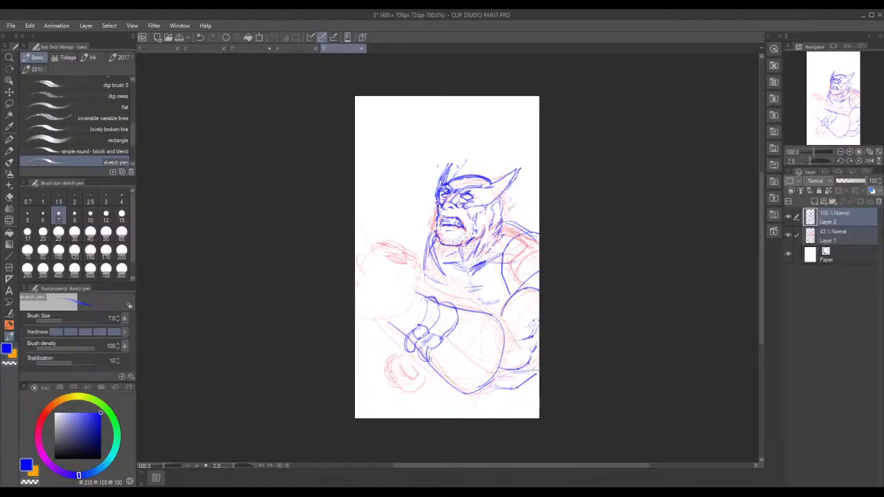
drag(443, 317, 436, 333)
Step: Draw the large foreground fist's bent knuckles and inner edge in blue, and add muscle hatching across the chest and shoulder
mouse_move(383, 322)
mouse_down()
mouse_move(399, 324)
mouse_move(386, 322)
mouse_up()
mouse_move(414, 289)
mouse_down()
mouse_move(416, 273)
mouse_move(396, 270)
mouse_move(416, 263)
mouse_move(381, 244)
mouse_move(407, 252)
mouse_move(399, 264)
mouse_move(388, 261)
mouse_move(394, 266)
mouse_move(401, 254)
mouse_up()
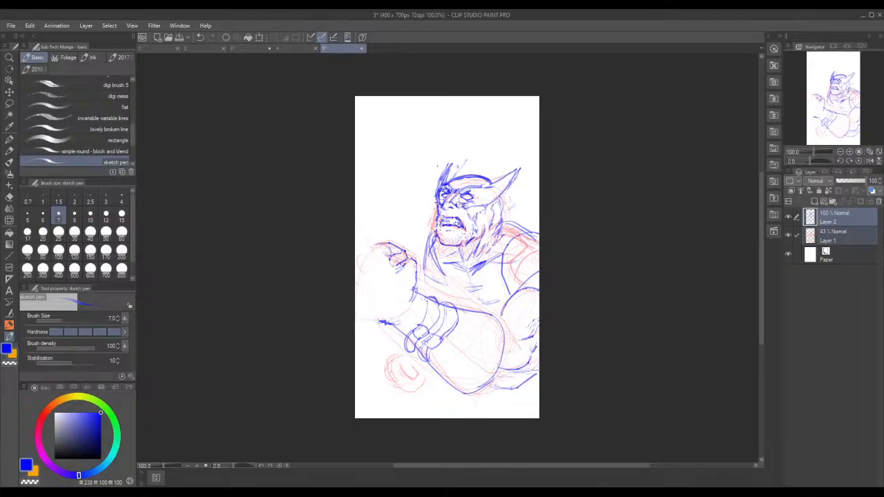
drag(406, 262, 398, 265)
mouse_move(426, 279)
mouse_down()
mouse_move(456, 304)
mouse_move(491, 315)
mouse_up()
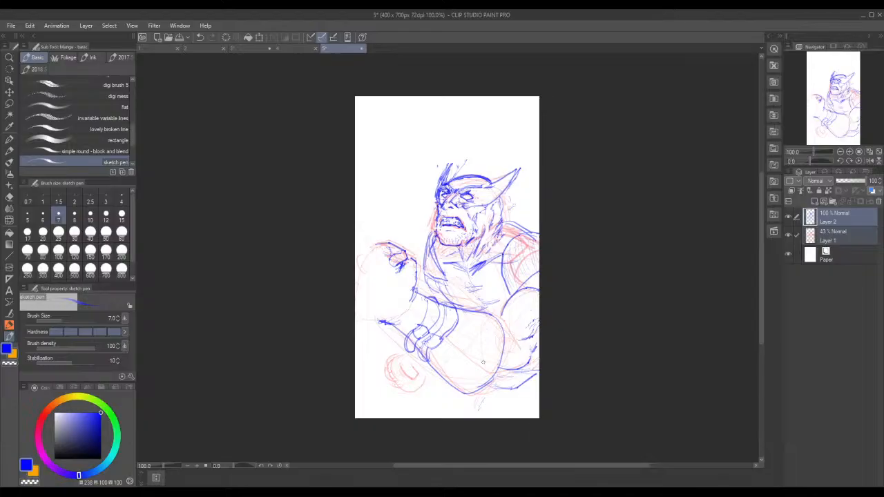
Step: Draw the foreground fist's lower contour, palm curve and curled fingers, with claws running off the canvas edge
drag(355, 310, 391, 324)
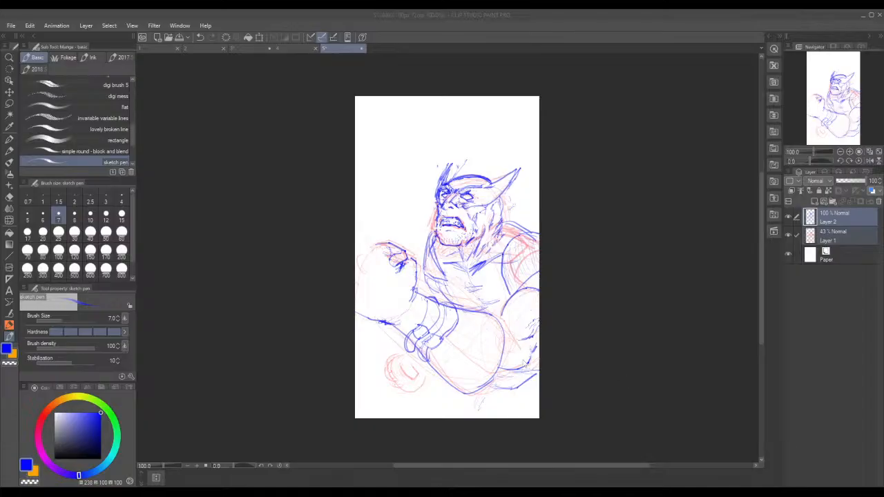
click(521, 355)
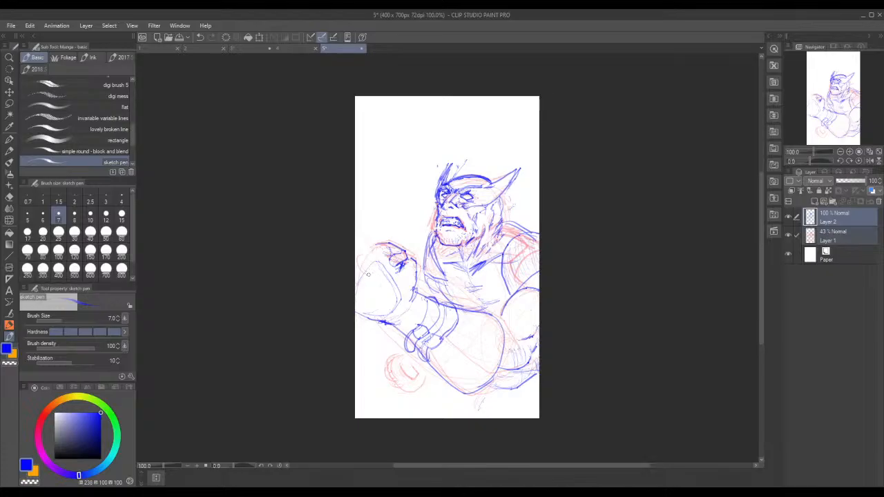
mouse_move(366, 276)
mouse_down()
mouse_move(380, 286)
mouse_move(374, 270)
mouse_move(361, 276)
mouse_move(358, 247)
mouse_up()
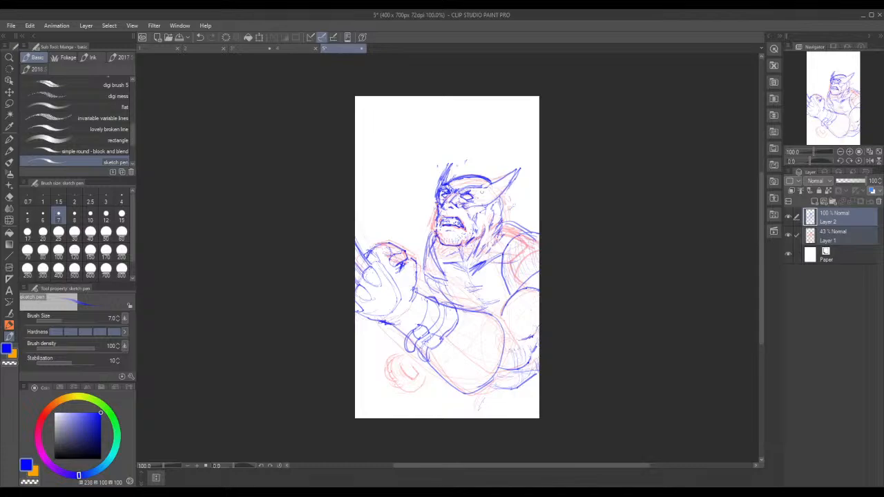
Step: Touch up the mask's side line and sketch the waist and hip lines in blue beneath the foreground elbow
drag(497, 180, 480, 190)
mouse_move(485, 399)
mouse_down()
mouse_move(472, 409)
mouse_move(508, 401)
mouse_move(517, 412)
mouse_move(508, 416)
mouse_move(500, 418)
mouse_move(538, 398)
mouse_move(525, 389)
mouse_move(514, 388)
mouse_move(537, 415)
mouse_move(471, 410)
mouse_move(476, 416)
mouse_move(452, 405)
mouse_move(441, 413)
mouse_move(469, 404)
mouse_move(487, 409)
mouse_move(477, 418)
mouse_up()
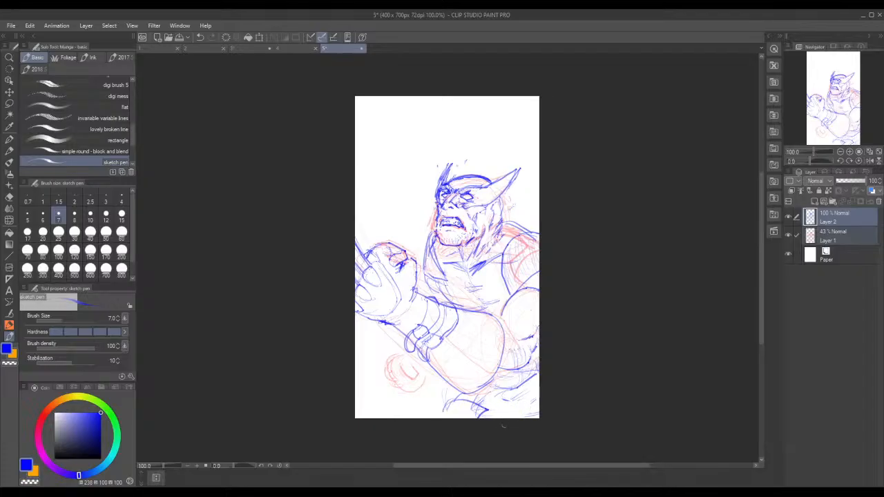
mouse_move(494, 403)
mouse_down()
mouse_move(528, 392)
mouse_move(447, 402)
mouse_move(539, 393)
mouse_up()
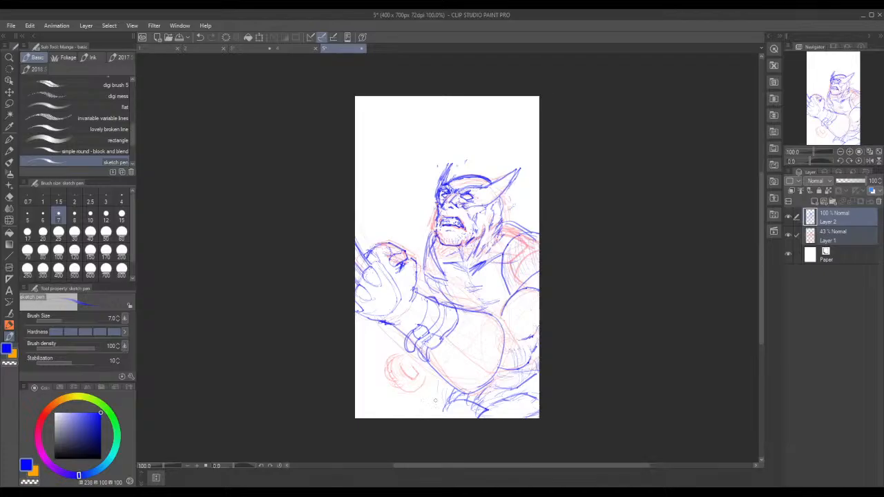
mouse_move(401, 363)
mouse_down()
mouse_move(411, 377)
mouse_move(418, 372)
mouse_move(411, 367)
mouse_up()
drag(388, 364, 399, 367)
mouse_move(389, 365)
mouse_down()
mouse_move(391, 373)
mouse_move(403, 365)
mouse_up()
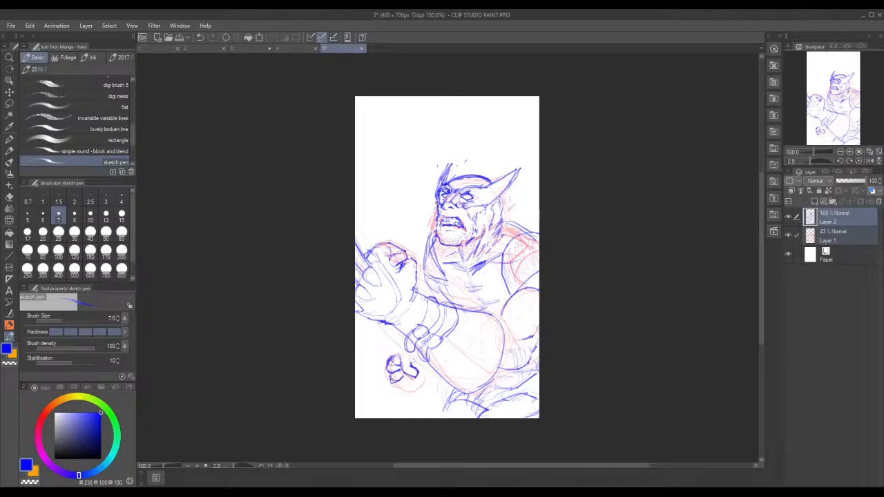
mouse_move(392, 383)
mouse_down()
mouse_move(420, 380)
mouse_move(405, 353)
mouse_move(414, 383)
mouse_up()
drag(386, 367, 403, 391)
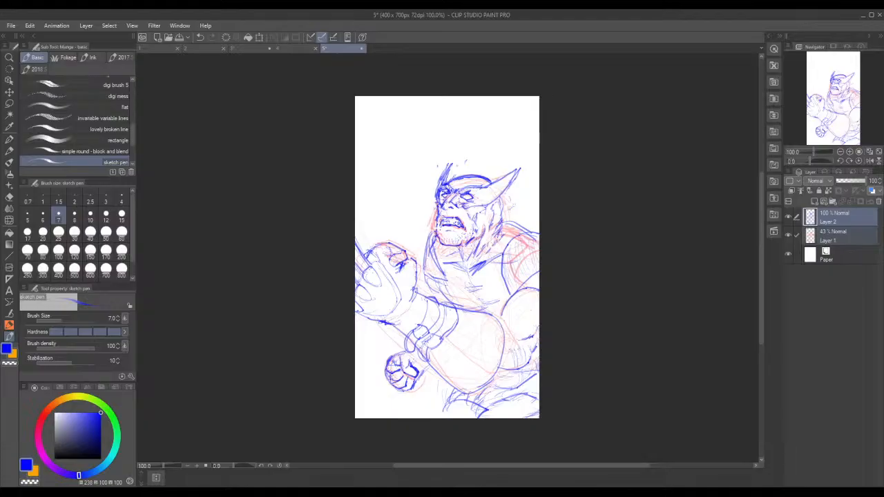
drag(385, 366, 399, 373)
key(ctrl+z)
key(ctrl+z)
key(ctrl+z)
key(ctrl+z)
key(ctrl+z)
key(ctrl+z)
key(ctrl+z)
key(ctrl+z)
key(ctrl+z)
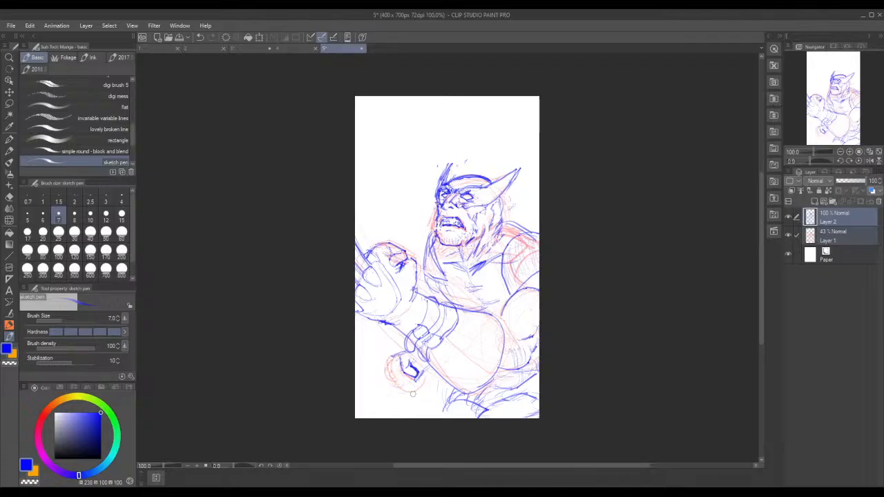
key(ctrl+z)
key(ctrl+z)
key(ctrl+z)
key(ctrl+z)
key(ctrl+z)
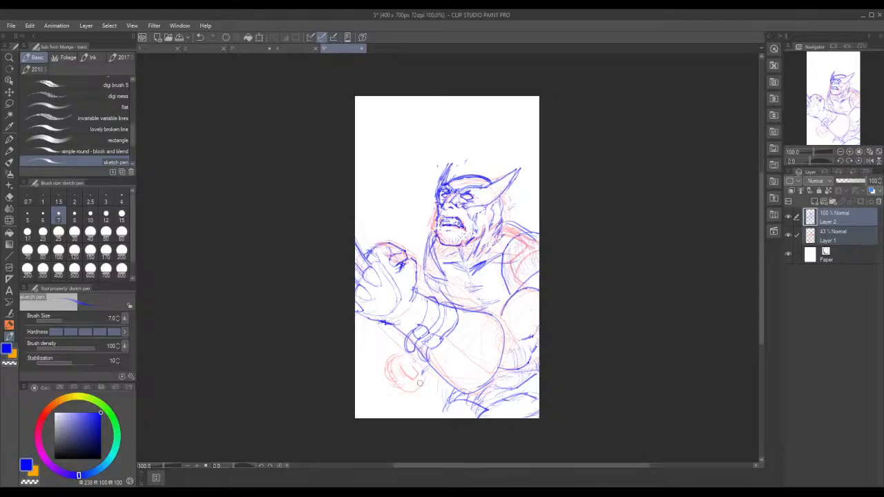
Step: Draw the small second fist below the foreground wrist in blue, with curled fingers, thumb and rounded outer contour
mouse_move(385, 369)
mouse_down()
mouse_move(393, 390)
mouse_move(387, 376)
mouse_move(399, 375)
mouse_move(397, 365)
mouse_move(402, 373)
mouse_move(400, 362)
mouse_move(410, 380)
mouse_move(410, 362)
mouse_move(385, 371)
mouse_move(391, 386)
mouse_move(407, 385)
mouse_up()
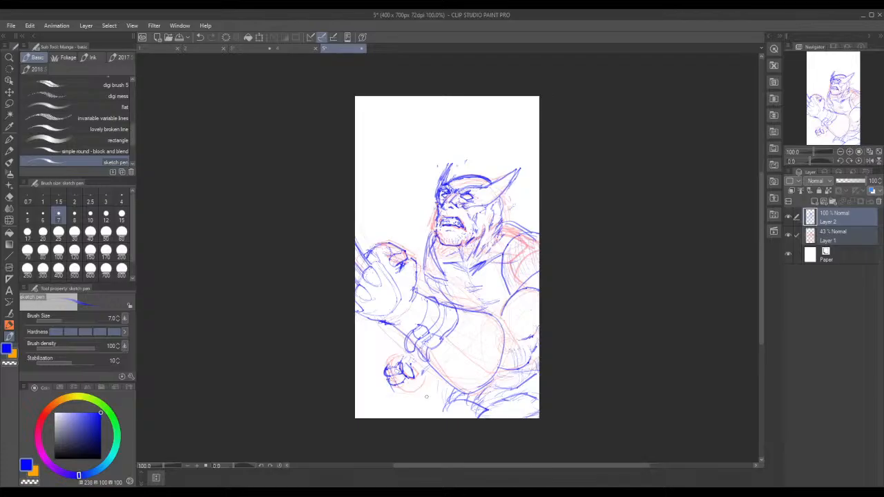
mouse_move(391, 385)
mouse_down()
mouse_move(411, 396)
mouse_move(415, 381)
mouse_up()
mouse_move(412, 391)
mouse_down()
mouse_move(423, 374)
mouse_move(393, 357)
mouse_move(414, 357)
mouse_up()
Step: Draw long claw lines sweeping from the small fist's knuckles down to the canvas's lower corner
mouse_move(401, 361)
mouse_down()
mouse_move(411, 356)
mouse_move(422, 369)
mouse_move(377, 380)
mouse_move(357, 396)
mouse_up()
mouse_move(388, 374)
mouse_down()
mouse_move(362, 391)
mouse_move(356, 406)
mouse_up()
mouse_move(376, 380)
mouse_down()
mouse_move(355, 396)
mouse_move(388, 391)
mouse_move(358, 418)
mouse_up()
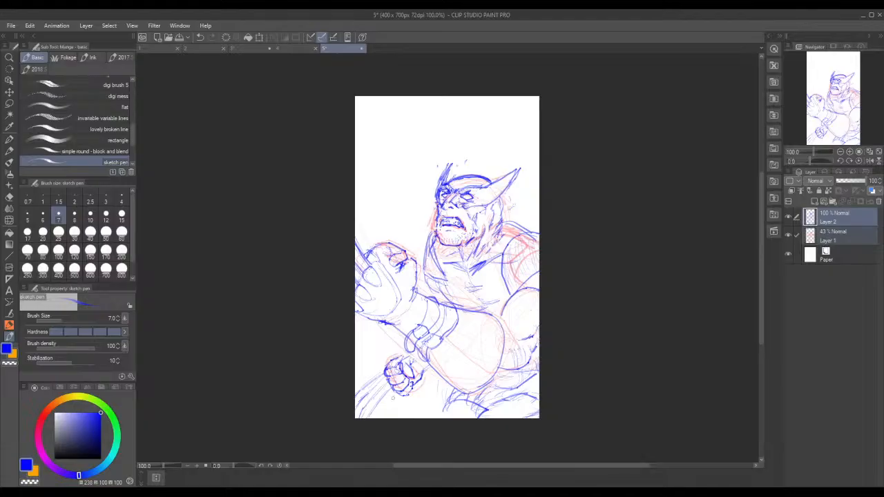
mouse_move(396, 394)
mouse_down()
mouse_move(373, 419)
mouse_move(382, 418)
mouse_up()
Step: Lasso the mask's near-side fin, enlarge it slightly, deselect it, and reconnect its lines to the mask with the sketch pen
key(m)
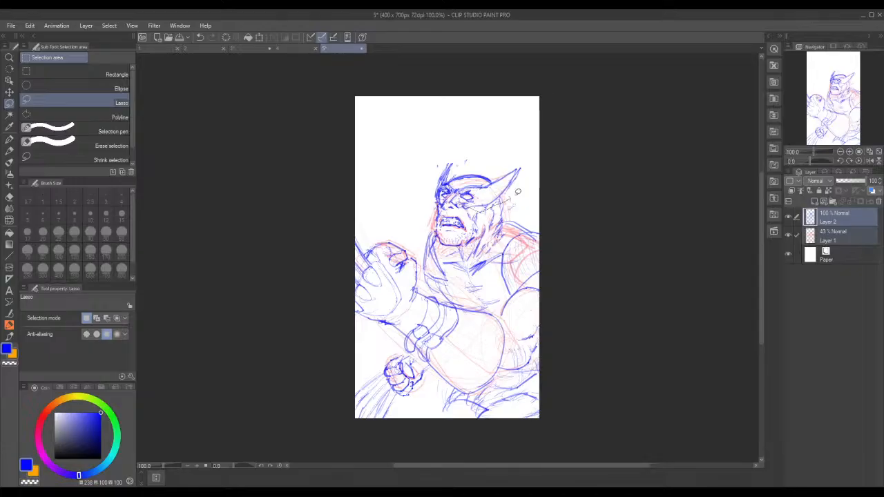
mouse_move(517, 191)
mouse_down()
mouse_move(509, 158)
mouse_move(478, 183)
mouse_move(486, 206)
mouse_move(533, 164)
mouse_move(483, 181)
mouse_move(468, 205)
mouse_up()
click(418, 226)
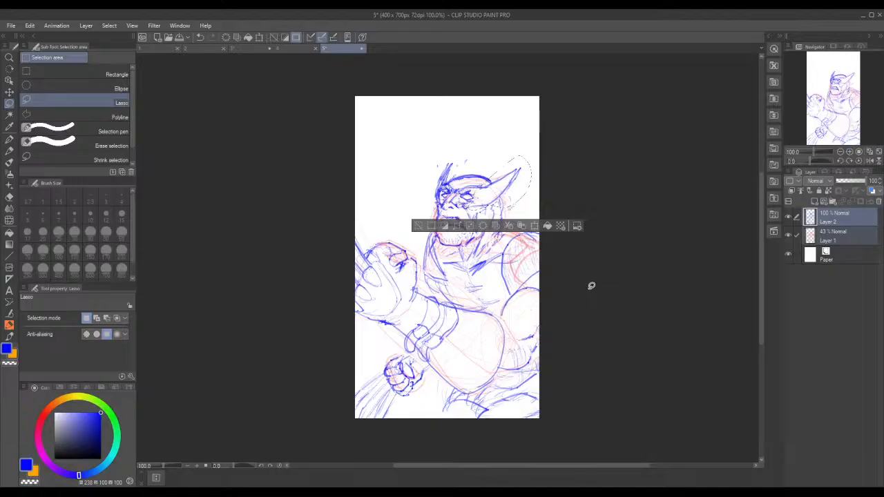
click(535, 226)
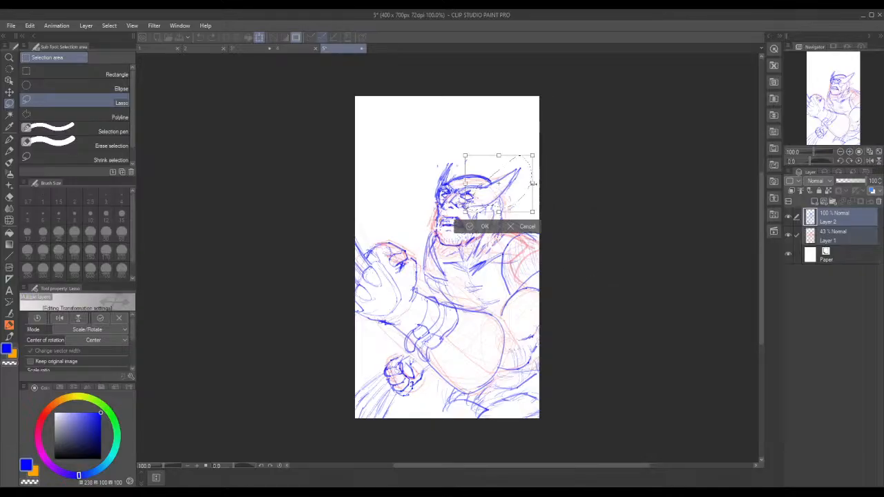
mouse_move(532, 184)
mouse_down()
mouse_move(543, 183)
mouse_move(512, 192)
mouse_up()
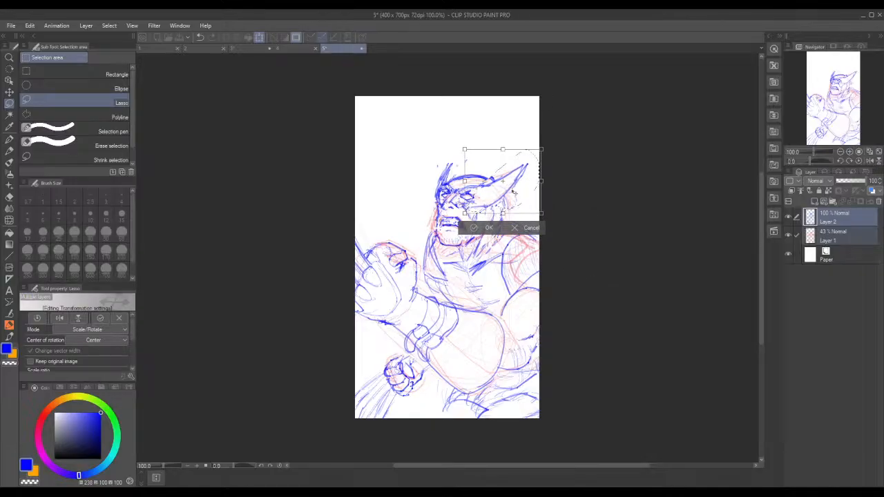
click(475, 228)
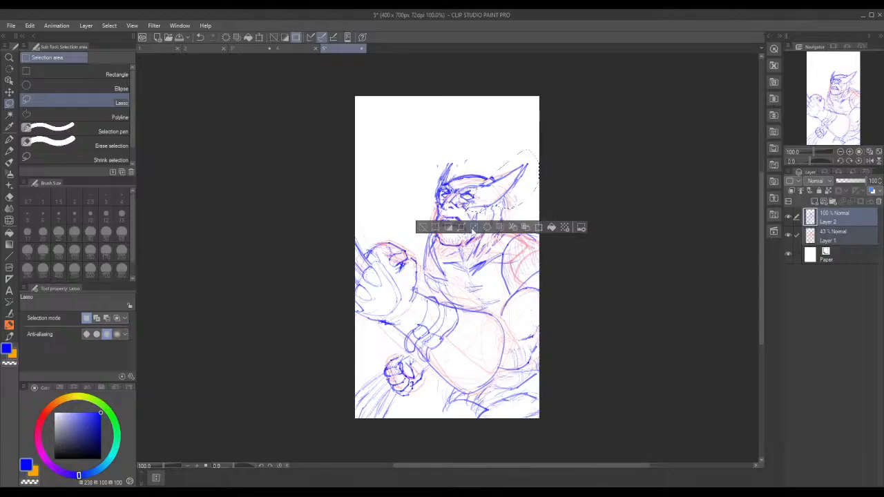
click(422, 227)
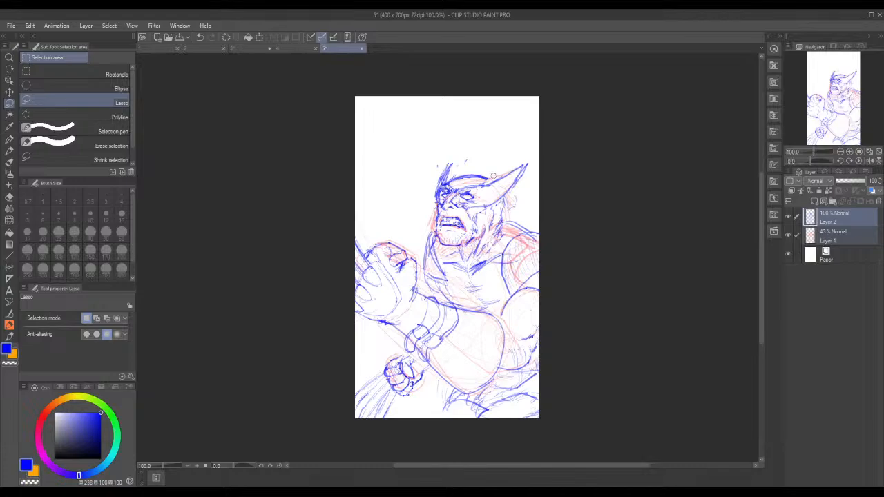
key(p)
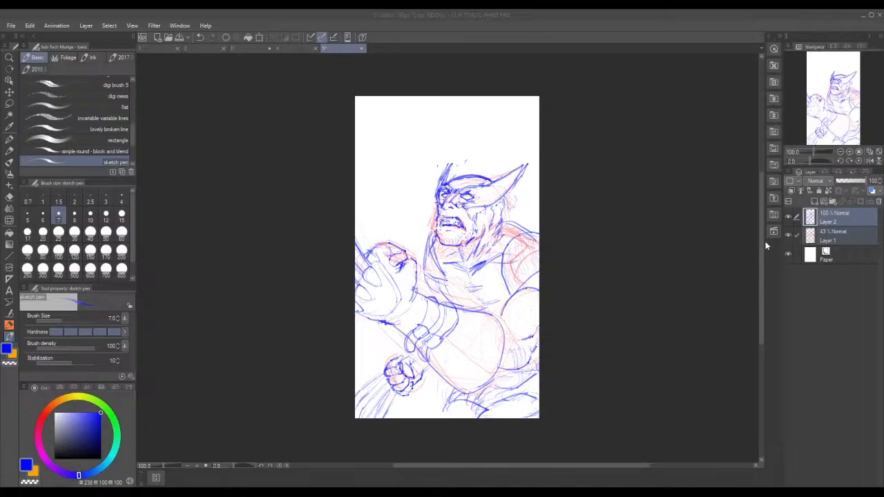
Step: Hide the red sketch on Layer 1, leaving only Layer 2 selected, and add a new layer above it
click(798, 238)
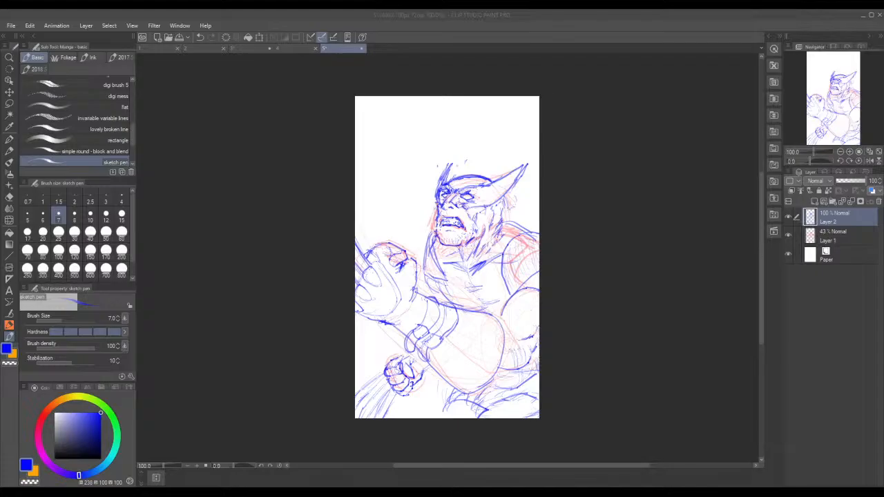
click(788, 235)
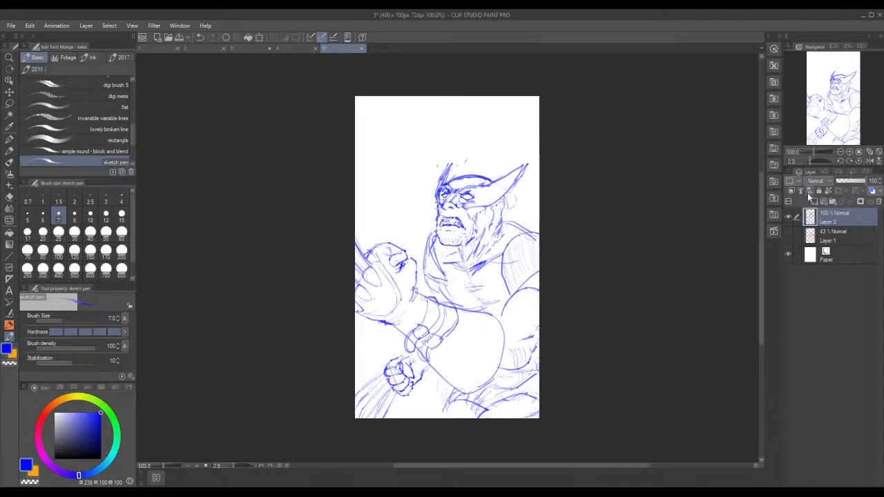
click(815, 200)
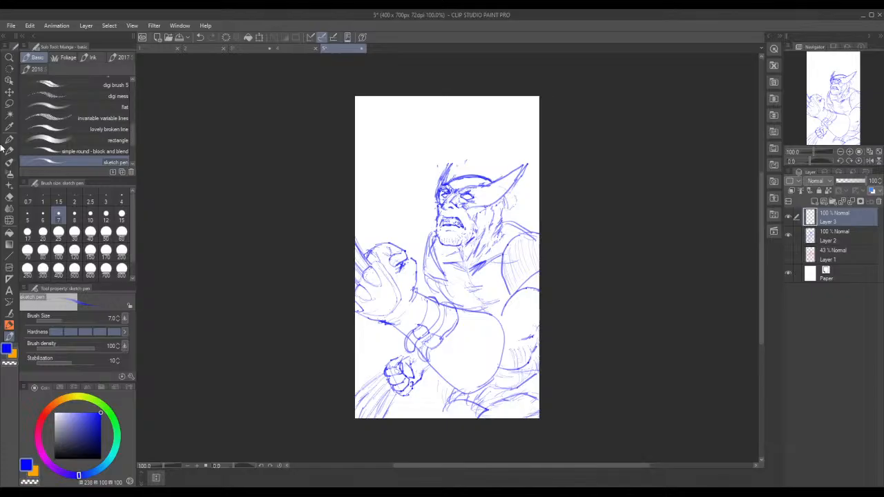
Step: Lasso the chest and shoulders between the head and the foreground forearm
click(9, 104)
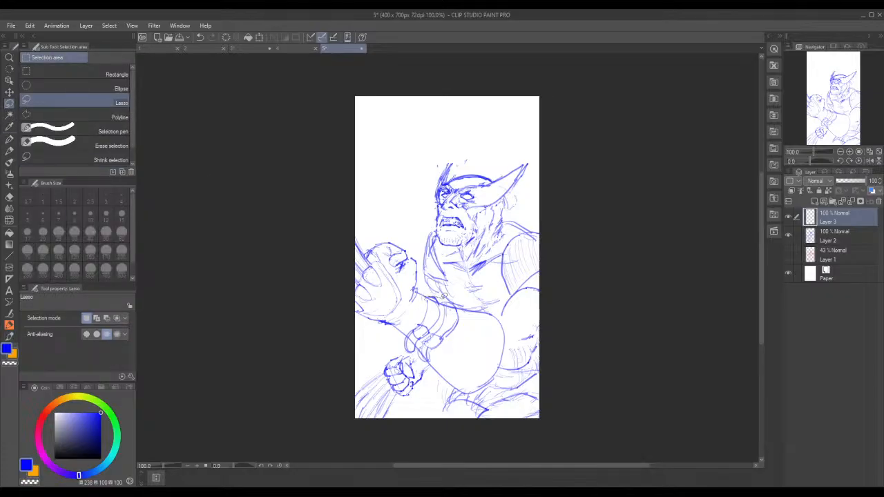
mouse_move(486, 299)
mouse_down()
mouse_move(542, 283)
mouse_move(564, 249)
mouse_move(541, 219)
mouse_move(508, 218)
mouse_move(479, 251)
mouse_move(462, 254)
mouse_move(435, 227)
mouse_move(421, 250)
mouse_up()
mouse_move(426, 282)
mouse_down()
mouse_move(449, 299)
mouse_move(483, 301)
mouse_up()
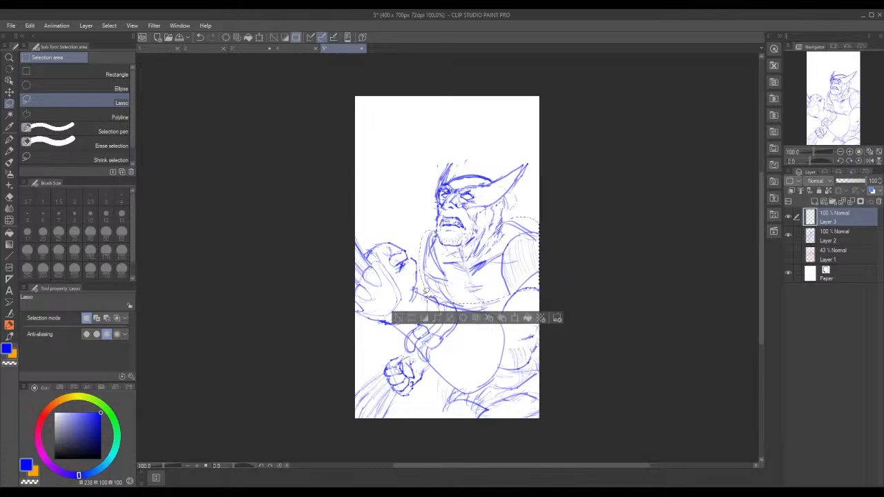
click(30, 25)
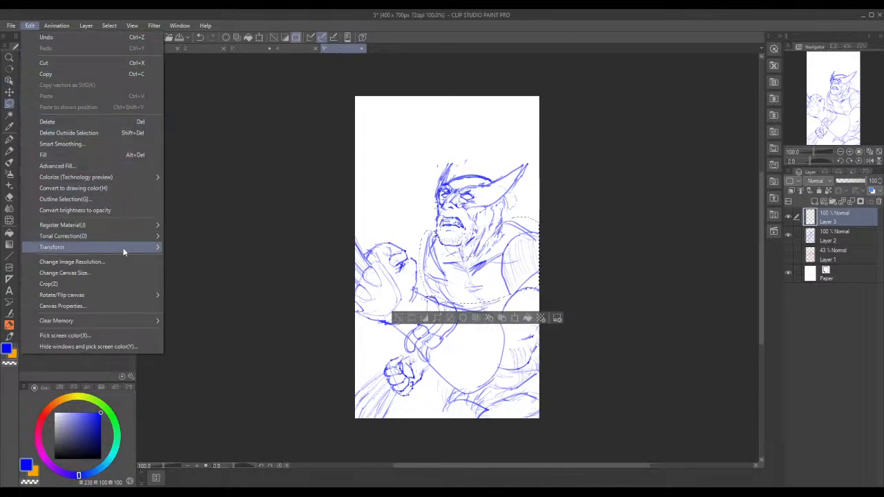
mouse_move(124, 250)
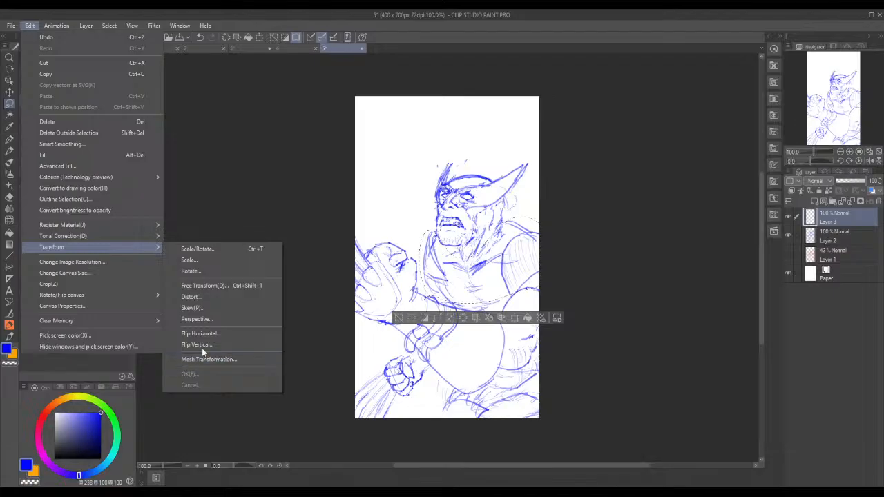
click(210, 288)
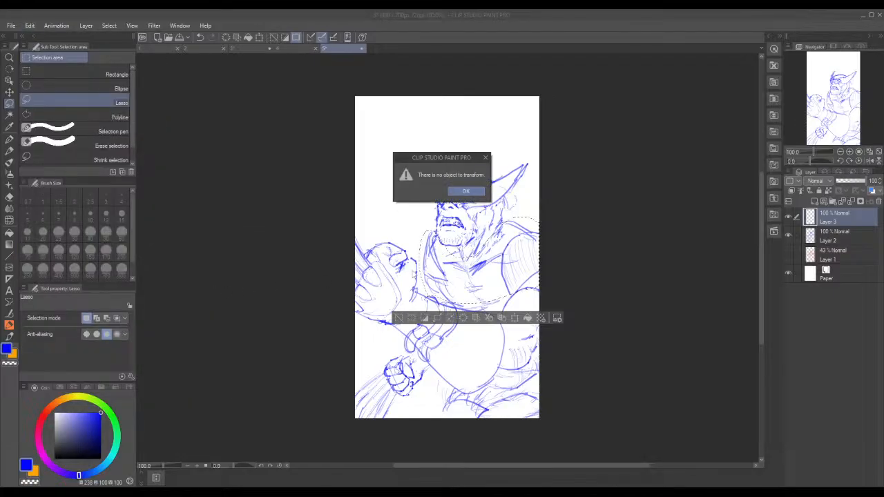
click(467, 192)
Step: Widen the selected chest and shoulders on Layer 2 with Free Transform, extending them past the canvas edge, and deselect
click(831, 239)
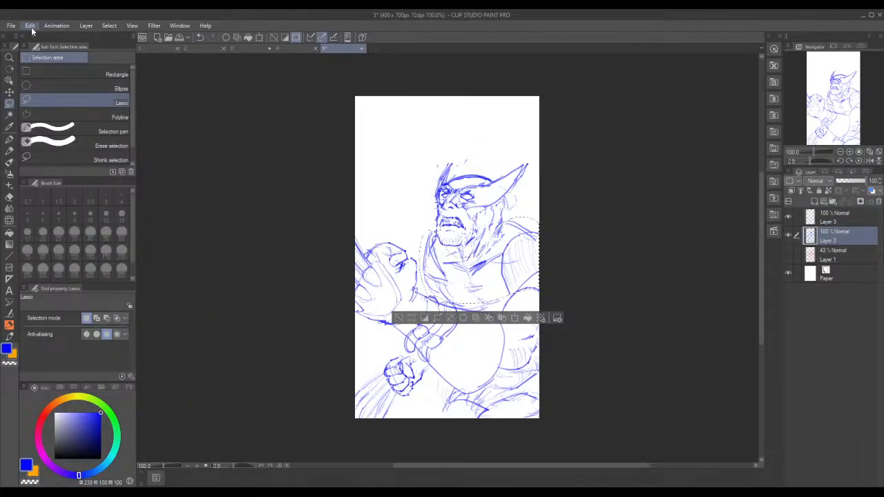
click(30, 26)
mouse_move(121, 248)
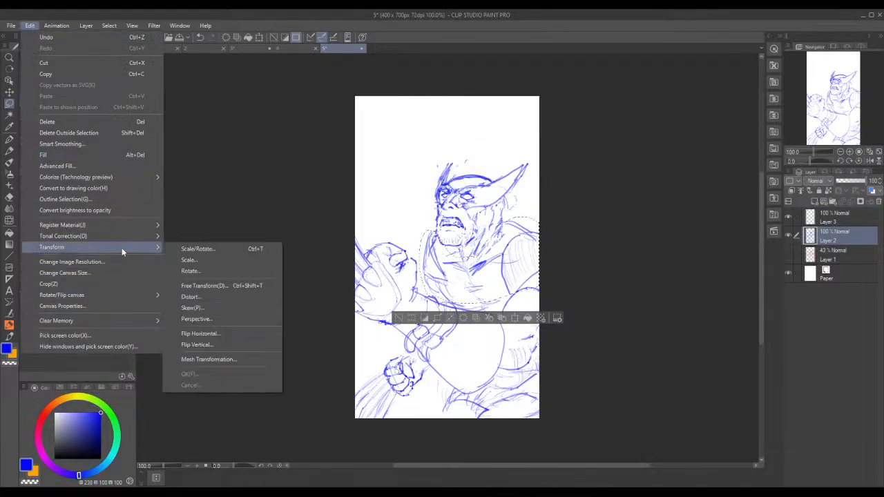
click(233, 287)
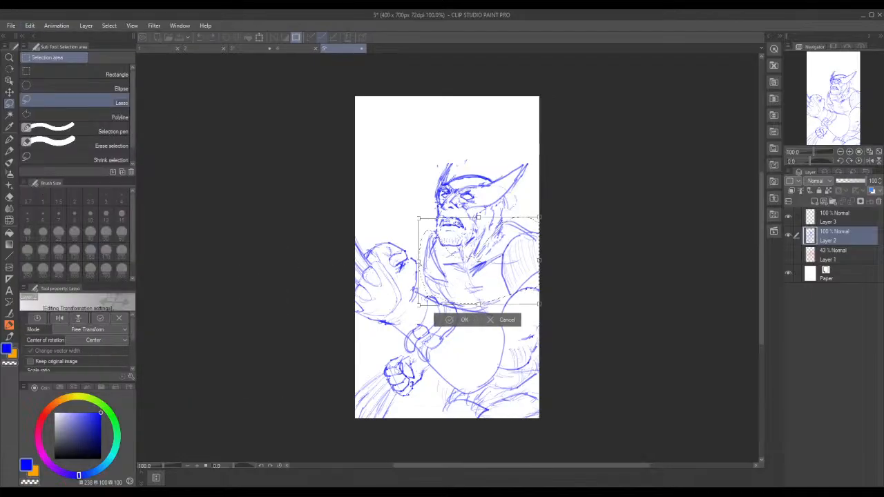
drag(407, 264, 410, 264)
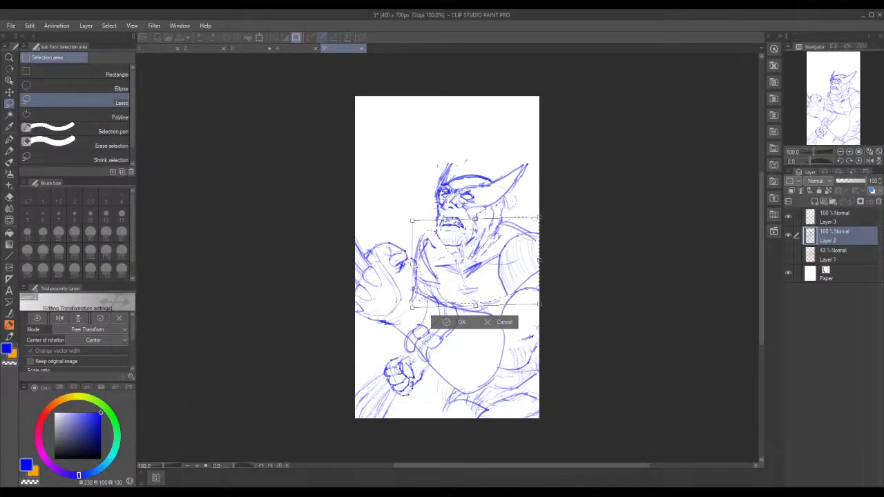
drag(539, 261, 550, 264)
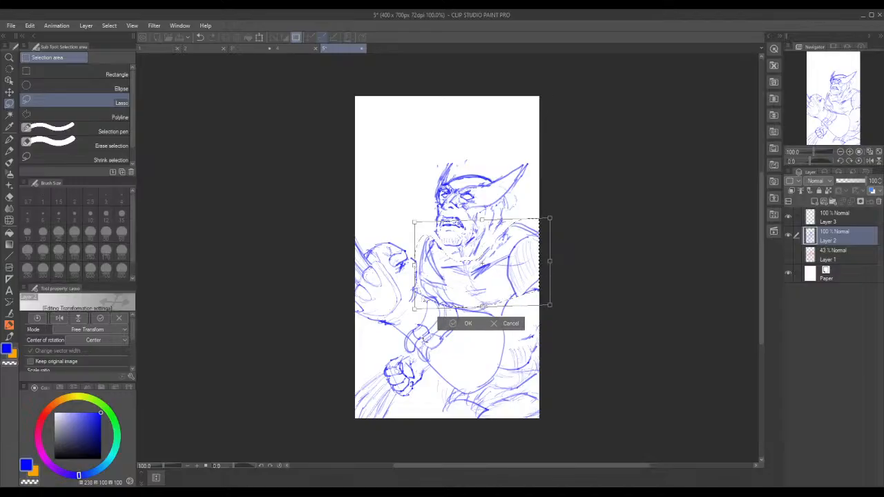
key(Return)
click(404, 323)
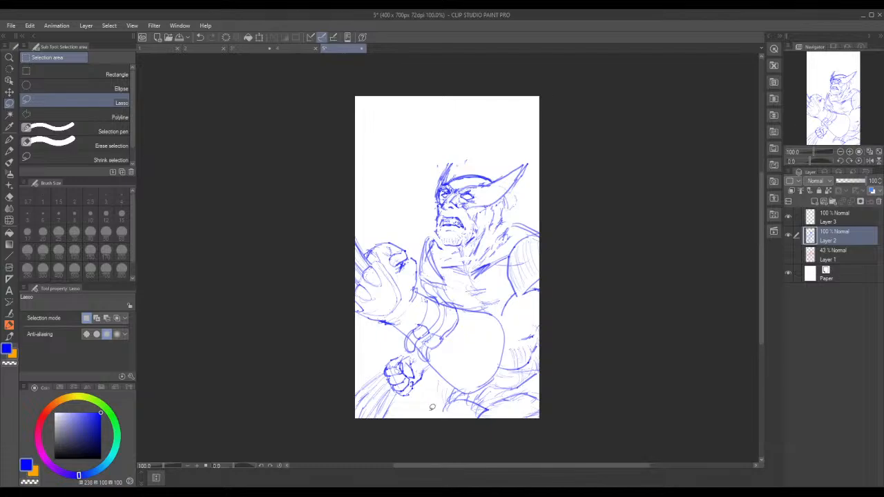
Step: Draw the belt lines at the waist along the canvas's lower edge with the sketch pen
click(9, 337)
mouse_move(442, 417)
mouse_down()
mouse_move(462, 402)
mouse_move(483, 407)
mouse_move(477, 417)
mouse_move(451, 403)
mouse_move(443, 417)
mouse_move(453, 404)
mouse_move(478, 409)
mouse_move(472, 419)
mouse_move(473, 413)
mouse_move(446, 416)
mouse_up()
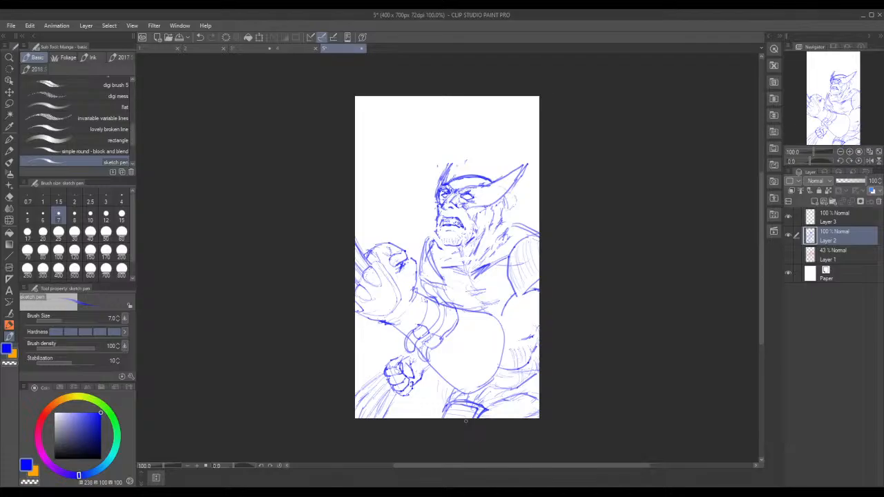
Step: Lower Layer 2's opacity to 32%, make Layer 3 active and set the G-pen to black
drag(869, 180, 845, 180)
click(835, 221)
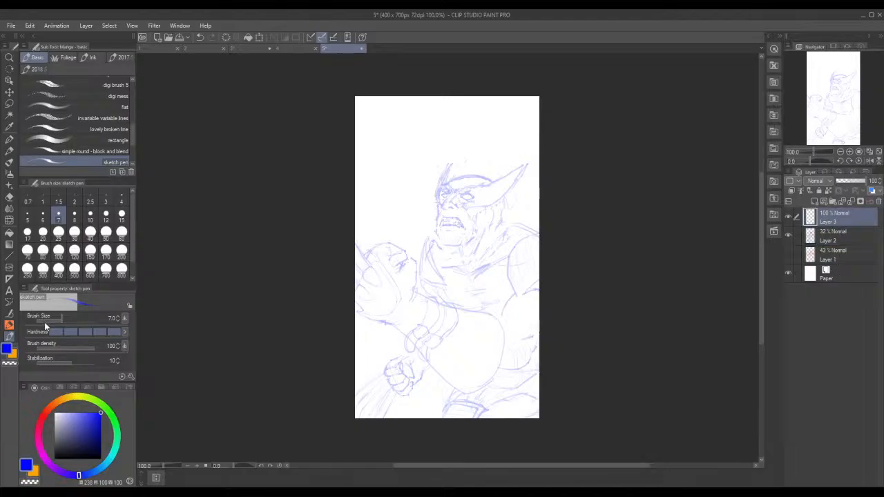
click(9, 139)
drag(97, 447, 105, 470)
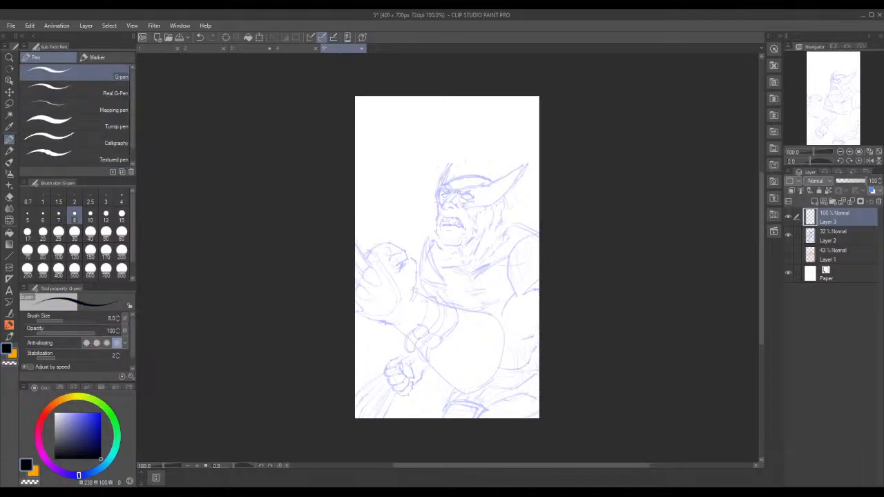
Step: Ink the near side of the mask with its long fin, the neck lines and the near shoulder's top line on Layer 3
drag(455, 193, 451, 191)
mouse_move(450, 201)
mouse_down()
mouse_move(522, 164)
mouse_move(494, 200)
mouse_move(464, 210)
mouse_move(449, 201)
mouse_up()
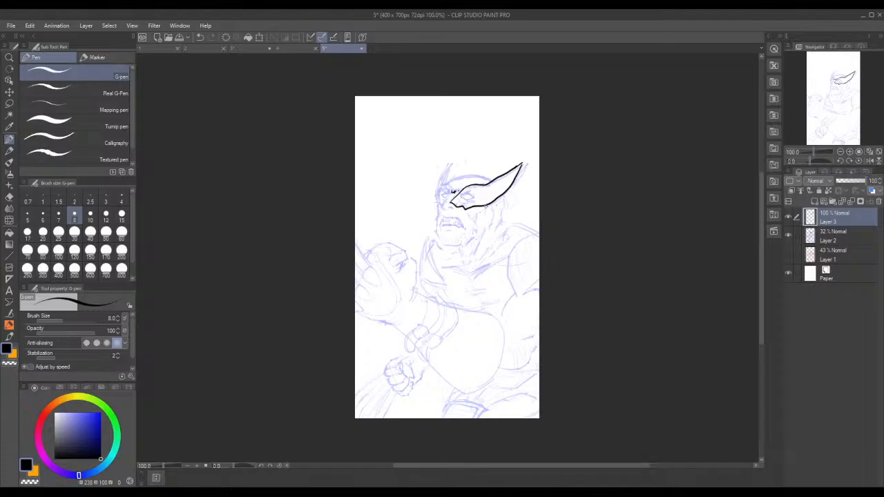
drag(484, 205, 471, 240)
mouse_move(496, 201)
mouse_down()
mouse_move(490, 230)
mouse_move(472, 237)
mouse_move(503, 209)
mouse_move(494, 238)
mouse_up()
mouse_move(503, 218)
mouse_down()
mouse_move(510, 225)
mouse_move(496, 234)
mouse_move(532, 233)
mouse_up()
key(ctrl+z)
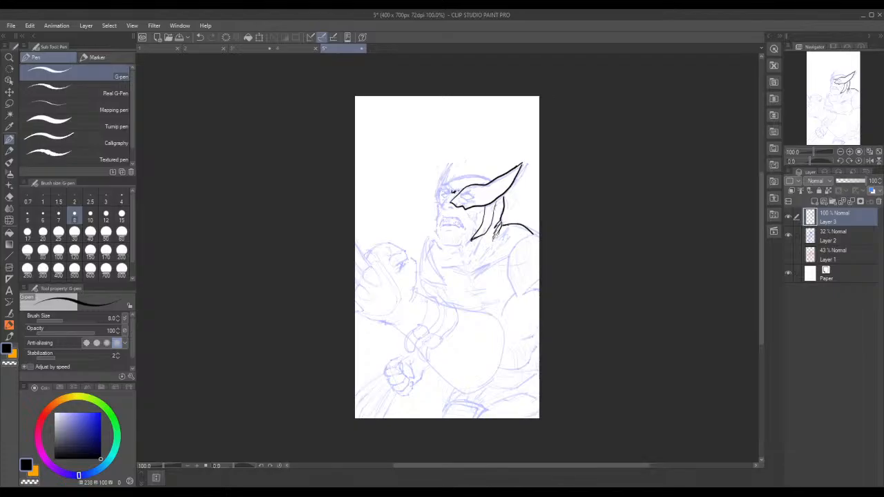
Step: Ink the jaw, chin and snarling mouth over the blue sketch, undoing the misplaced mouth strokes
mouse_move(495, 249)
mouse_down()
mouse_move(508, 244)
mouse_move(472, 257)
mouse_move(438, 236)
mouse_up()
click(452, 239)
click(451, 238)
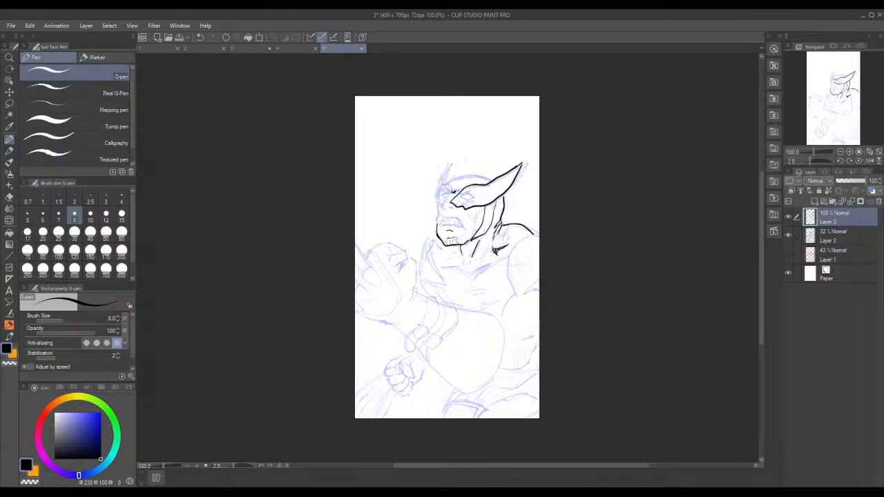
click(466, 236)
drag(460, 222, 443, 221)
key(ctrl+z)
key(ctrl+z)
drag(444, 219, 463, 225)
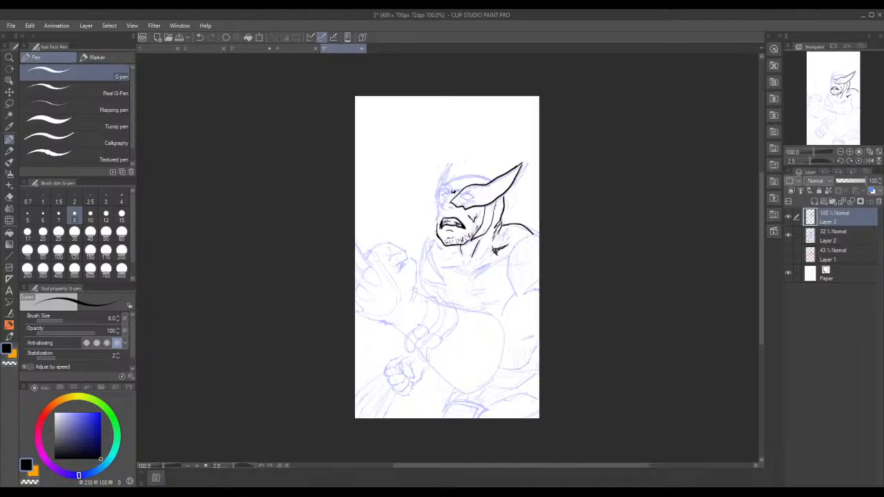
Step: Ink the cheek stubble, nose and eyes inside the mask
drag(479, 213, 475, 240)
mouse_move(486, 208)
mouse_down()
mouse_move(480, 222)
mouse_move(483, 214)
mouse_up()
drag(448, 205, 453, 209)
drag(467, 198, 476, 196)
mouse_move(466, 200)
mouse_down()
mouse_move(475, 196)
mouse_move(462, 191)
mouse_move(443, 207)
mouse_move(451, 203)
mouse_up()
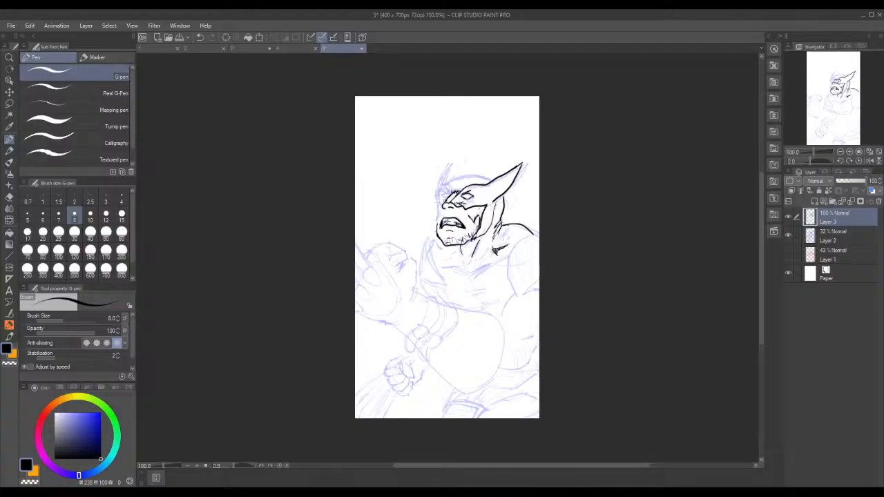
Step: Ink the far side of the mask with its short pointed fin and add the cheek crease beside the nose
drag(447, 199, 441, 206)
mouse_move(444, 188)
mouse_down()
mouse_move(448, 165)
mouse_move(437, 187)
mouse_move(438, 227)
mouse_up()
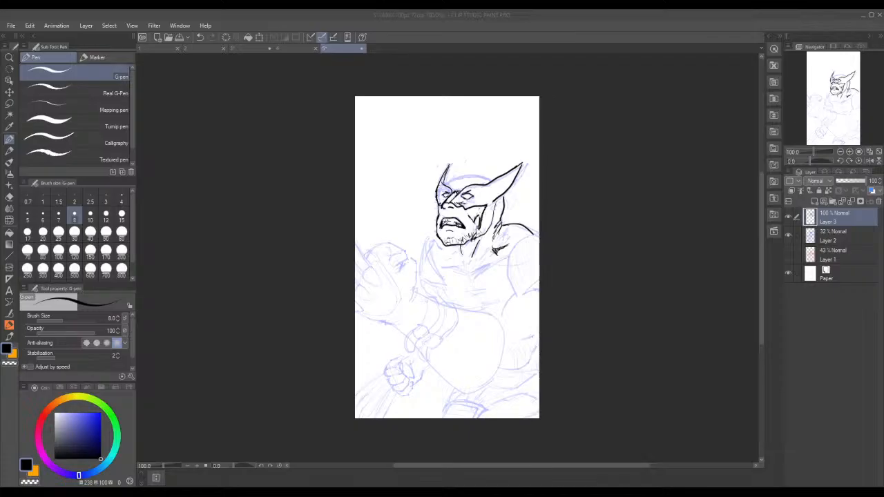
click(474, 217)
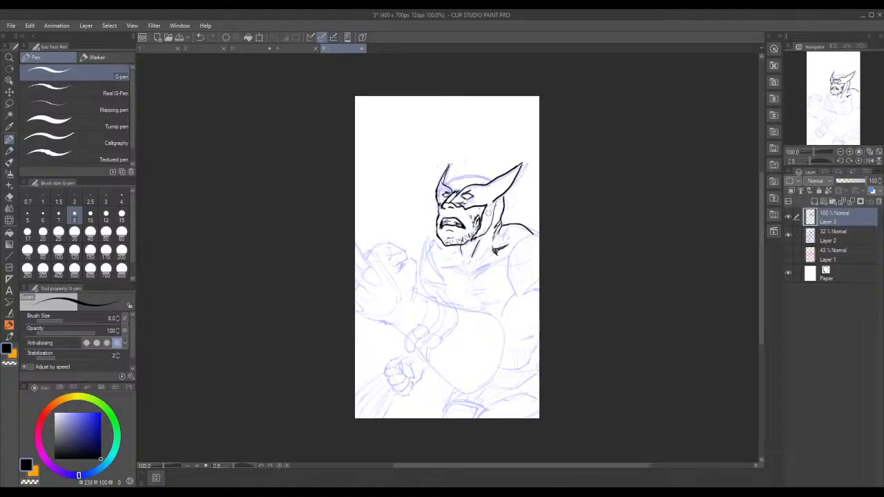
drag(463, 210, 468, 221)
Step: Ink the crown of the cowl between the fins, thinning its heavy lines with the sampled pale blue and finishing in black
drag(447, 185, 483, 179)
drag(495, 211, 497, 218)
drag(496, 177, 448, 181)
alt+click(493, 180)
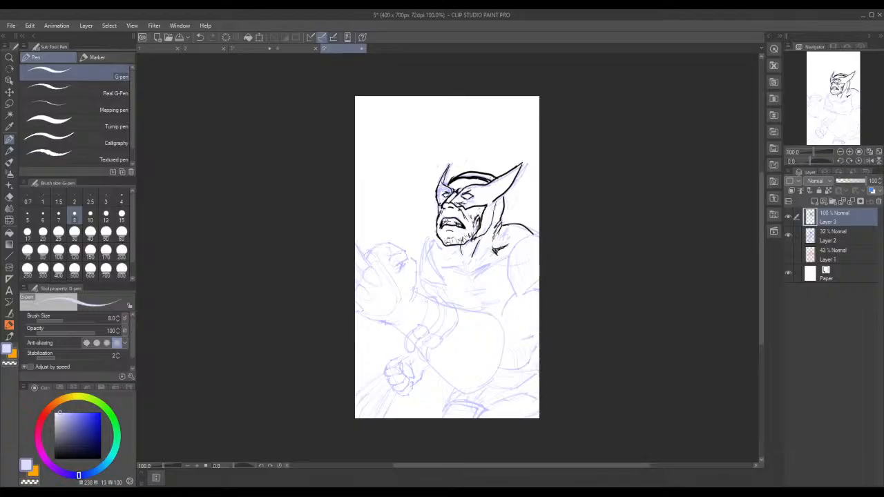
mouse_move(496, 178)
mouse_down()
mouse_move(460, 174)
mouse_move(448, 183)
mouse_move(466, 172)
mouse_move(496, 181)
mouse_move(452, 181)
mouse_up()
click(100, 458)
mouse_move(464, 176)
mouse_down()
mouse_move(484, 178)
mouse_move(457, 177)
mouse_up()
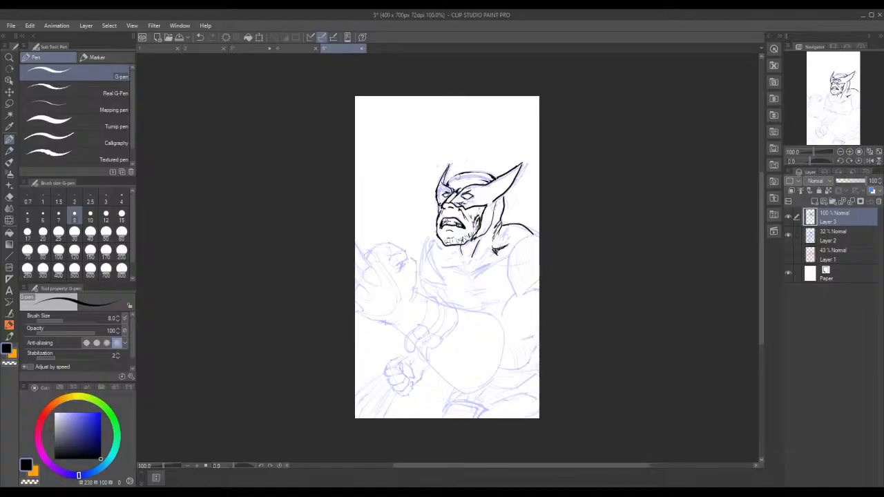
mouse_move(504, 204)
mouse_down()
mouse_move(468, 172)
mouse_move(445, 185)
mouse_up()
Step: Ink the centre of the chest, collarbone, near shoulder and upper arm out to the canvas edge
mouse_move(498, 226)
mouse_down()
mouse_move(495, 250)
mouse_move(467, 265)
mouse_move(467, 295)
mouse_move(472, 290)
mouse_move(485, 308)
mouse_move(506, 306)
mouse_up()
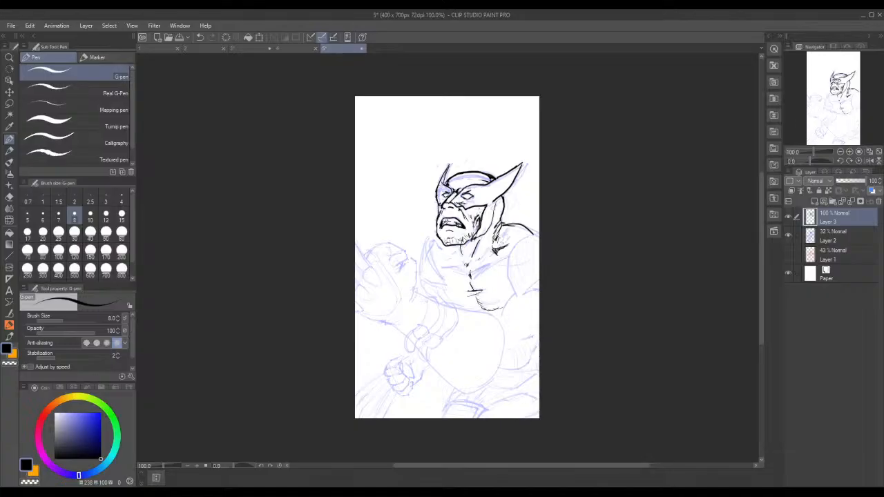
mouse_move(484, 265)
mouse_down()
mouse_move(472, 280)
mouse_move(501, 255)
mouse_move(518, 297)
mouse_move(544, 268)
mouse_up()
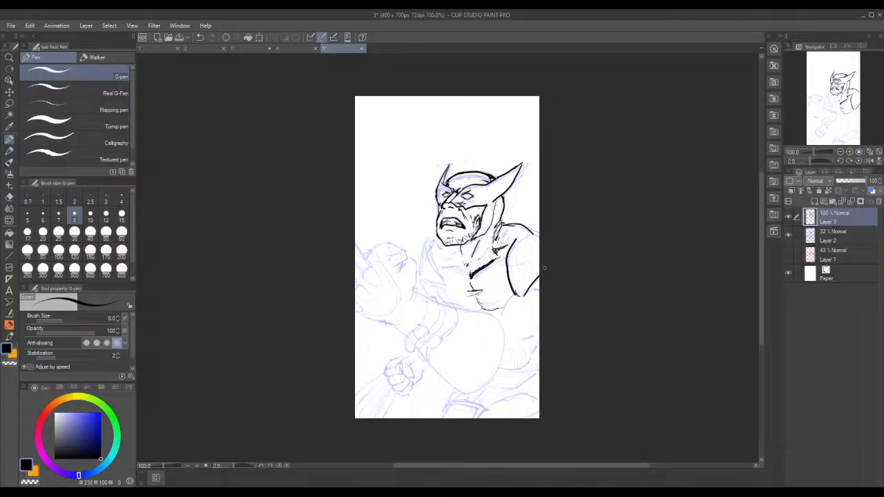
drag(510, 243, 534, 229)
drag(516, 296, 540, 286)
mouse_move(537, 335)
mouse_down()
mouse_move(509, 340)
mouse_move(519, 370)
mouse_move(539, 348)
mouse_up()
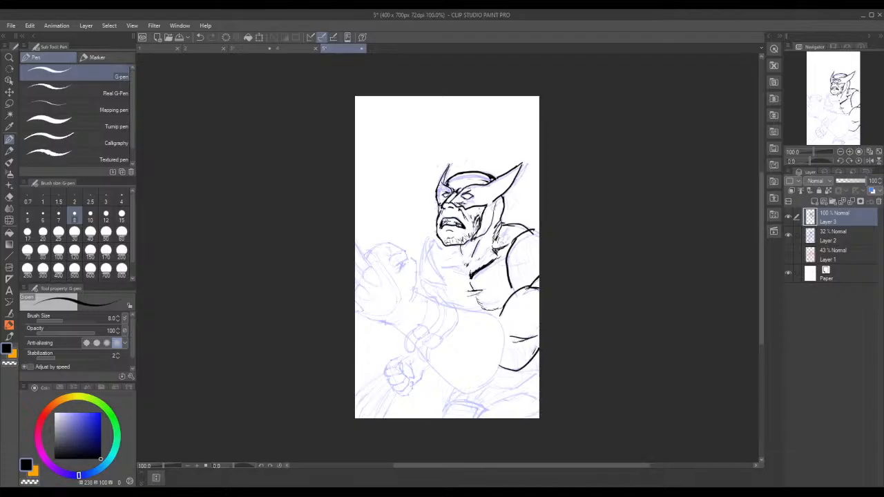
drag(527, 291, 533, 287)
Step: Ink the far shoulder and collarbone, add neck shading under the chin, and thicken the near shoulder's top line
mouse_move(469, 278)
mouse_down()
mouse_move(439, 264)
mouse_move(433, 244)
mouse_move(446, 281)
mouse_move(427, 235)
mouse_move(438, 237)
mouse_move(420, 271)
mouse_move(445, 288)
mouse_up()
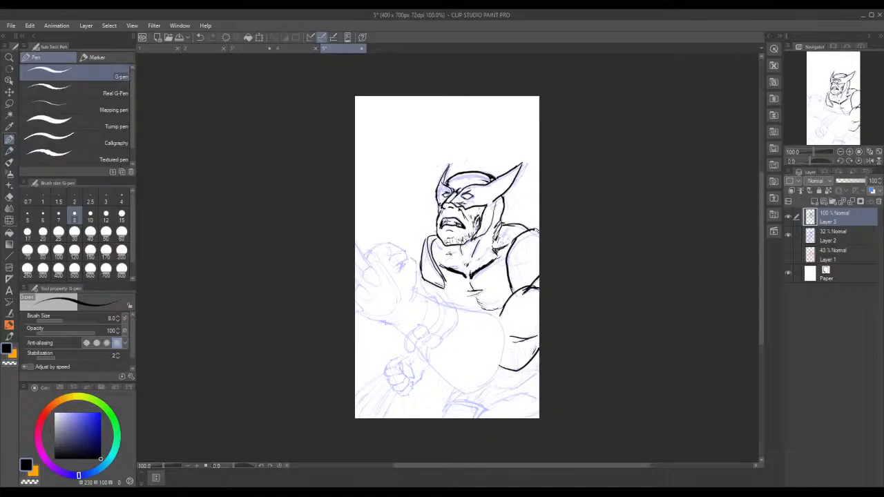
drag(454, 246, 459, 259)
drag(451, 248, 452, 252)
mouse_move(443, 247)
mouse_down()
mouse_move(455, 248)
mouse_move(439, 253)
mouse_move(454, 258)
mouse_up()
key(ctrl+z)
key(ctrl+z)
drag(500, 220, 530, 233)
Step: Sample white to clean up the chin area, return to black and redraw the jawline under the mouth
right_click(471, 236)
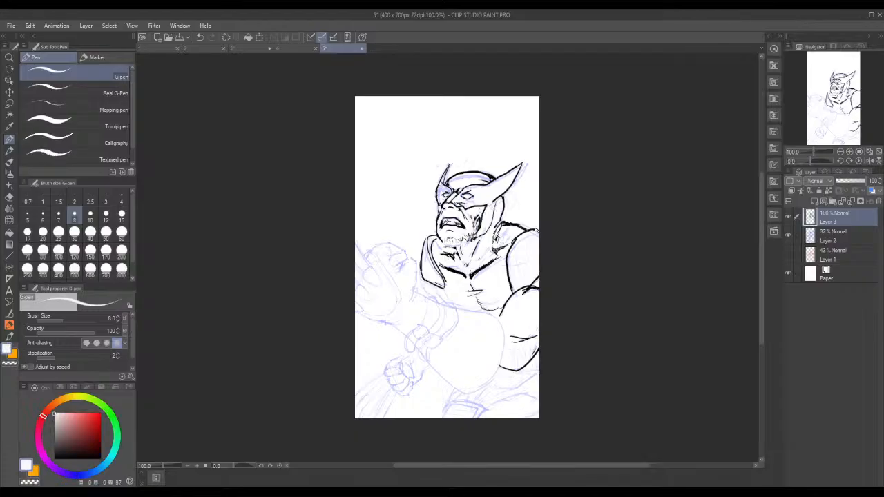
drag(72, 454, 106, 463)
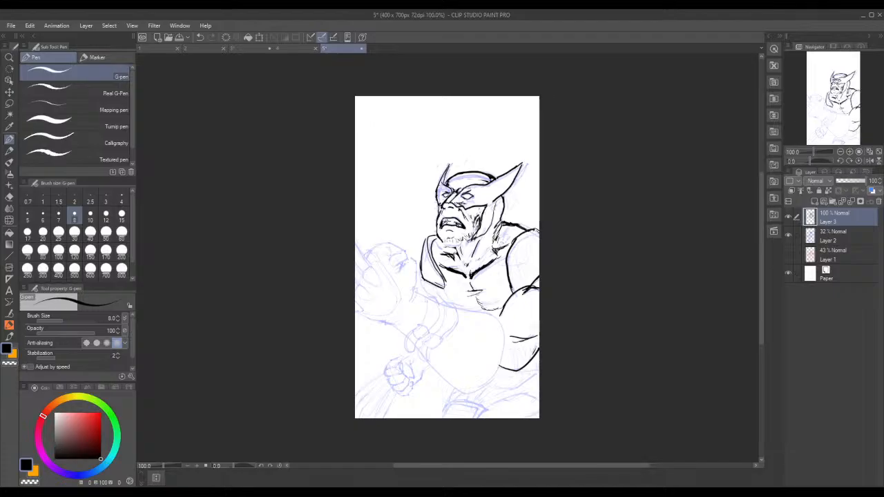
mouse_move(470, 241)
mouse_down()
mouse_move(443, 242)
mouse_move(453, 244)
mouse_up()
Step: Lasso the near mask fin, extend it outward with a Scale/Rotate transform, apply it and deselect
key(m)
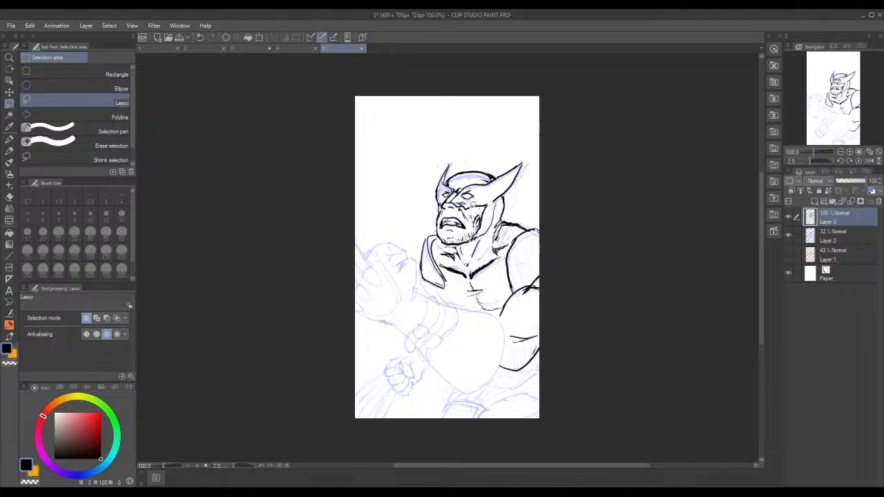
mouse_move(462, 207)
mouse_down()
mouse_move(497, 205)
mouse_move(533, 166)
mouse_move(511, 154)
mouse_move(464, 183)
mouse_move(461, 209)
mouse_up()
click(521, 226)
drag(535, 211, 541, 216)
drag(499, 197, 500, 192)
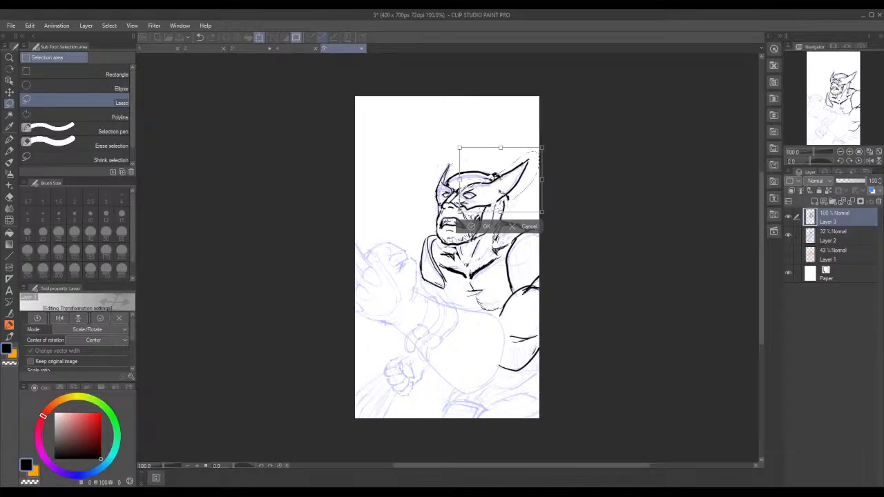
click(487, 226)
click(425, 220)
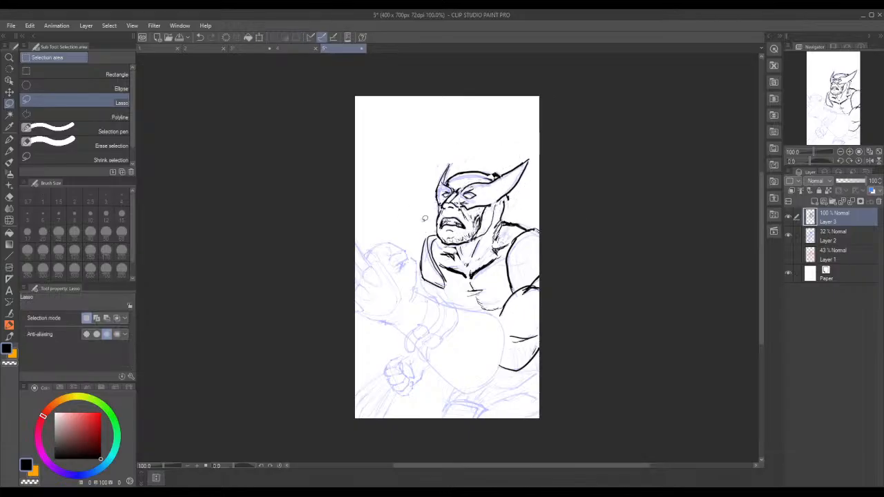
Step: Set the G-pen's stabilization to 14 and ink the hatching and muscle lines beneath the near upper arm
click(9, 336)
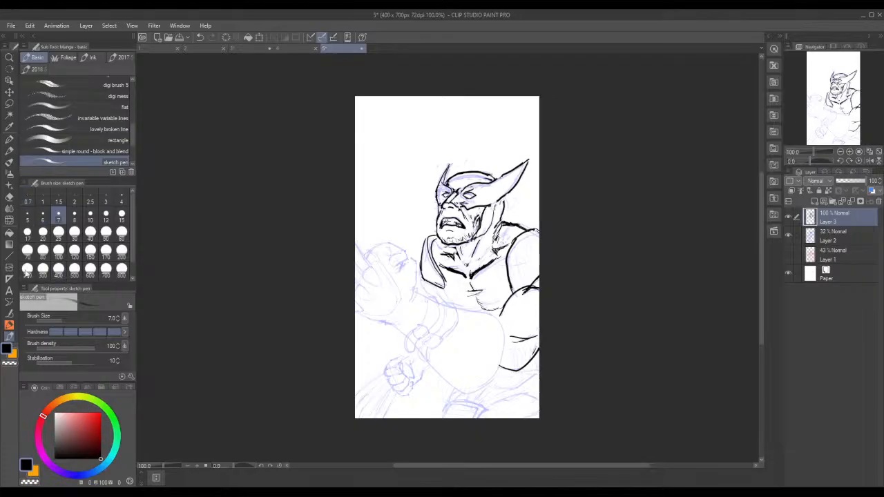
click(13, 142)
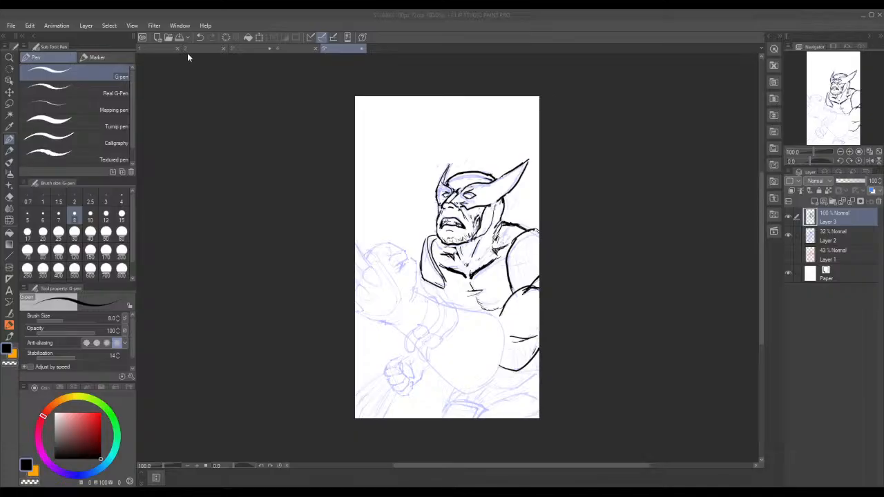
drag(516, 367, 522, 350)
drag(523, 364, 530, 349)
drag(525, 383, 534, 367)
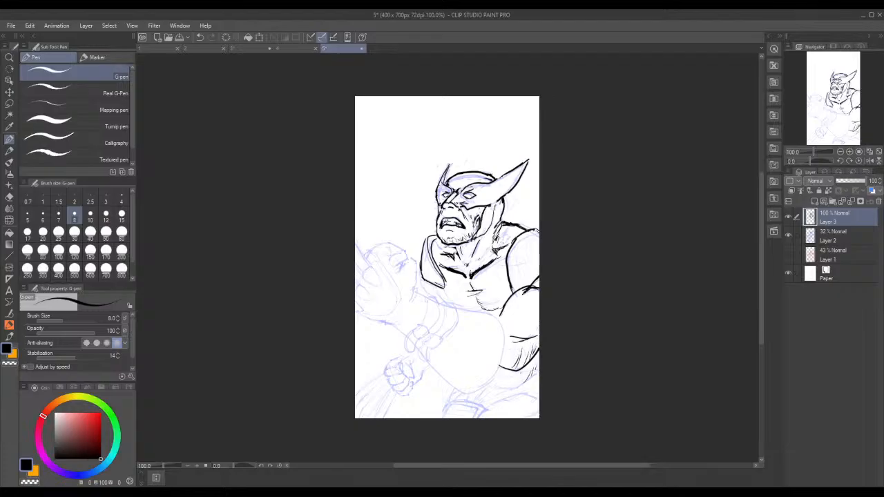
mouse_move(483, 385)
mouse_down()
mouse_move(509, 395)
mouse_move(532, 373)
mouse_move(528, 381)
mouse_up()
mouse_move(523, 389)
mouse_down()
mouse_move(539, 375)
mouse_move(539, 357)
mouse_up()
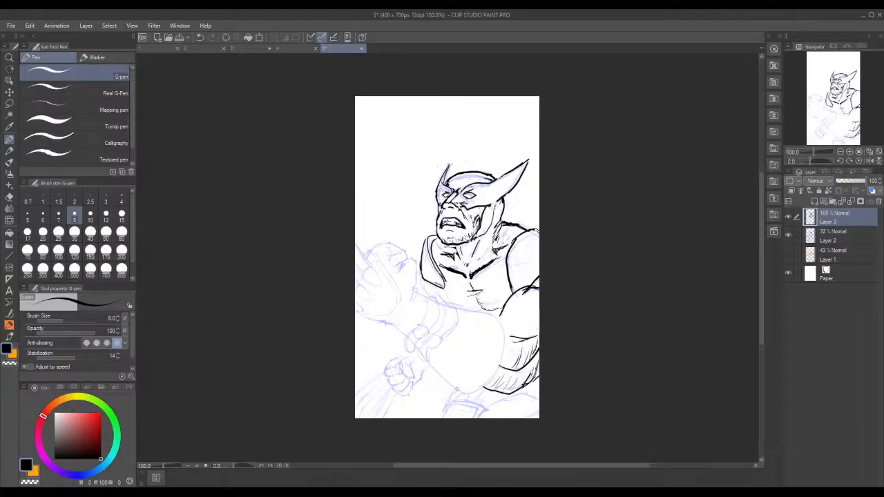
Step: Ink the rounded upper edge of the foreground forearm and the glove's rear cuff edge
mouse_move(455, 391)
mouse_down()
mouse_move(475, 392)
mouse_move(498, 367)
mouse_move(504, 330)
mouse_move(491, 315)
mouse_move(455, 305)
mouse_move(459, 314)
mouse_move(443, 336)
mouse_up()
mouse_move(445, 304)
mouse_down()
mouse_move(433, 334)
mouse_move(440, 340)
mouse_move(420, 343)
mouse_move(431, 333)
mouse_move(441, 341)
mouse_up()
mouse_move(437, 345)
mouse_down()
mouse_move(446, 332)
mouse_move(425, 363)
mouse_move(417, 353)
mouse_move(421, 361)
mouse_up()
drag(420, 357, 425, 362)
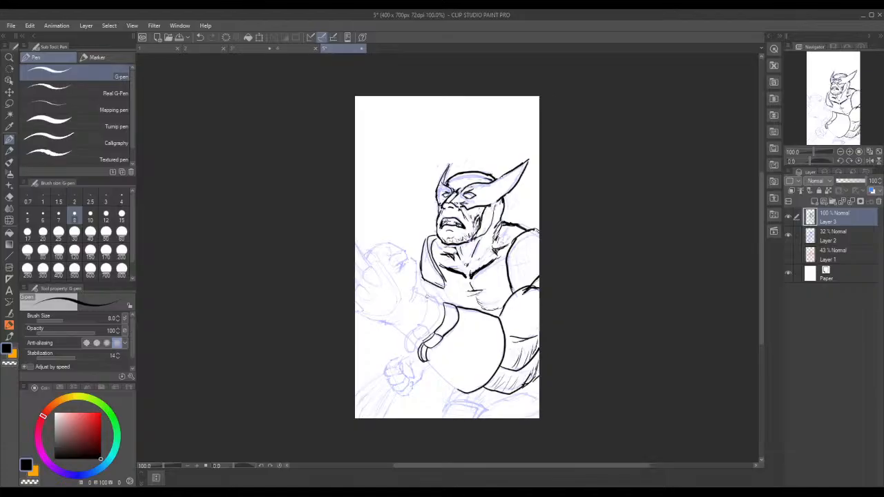
Step: Ink the remaining glove cuff bands and the creases at the wrist
mouse_move(426, 296)
mouse_down()
mouse_move(441, 303)
mouse_move(431, 328)
mouse_move(423, 324)
mouse_move(428, 298)
mouse_up()
key(ctrl+z)
drag(425, 299, 436, 293)
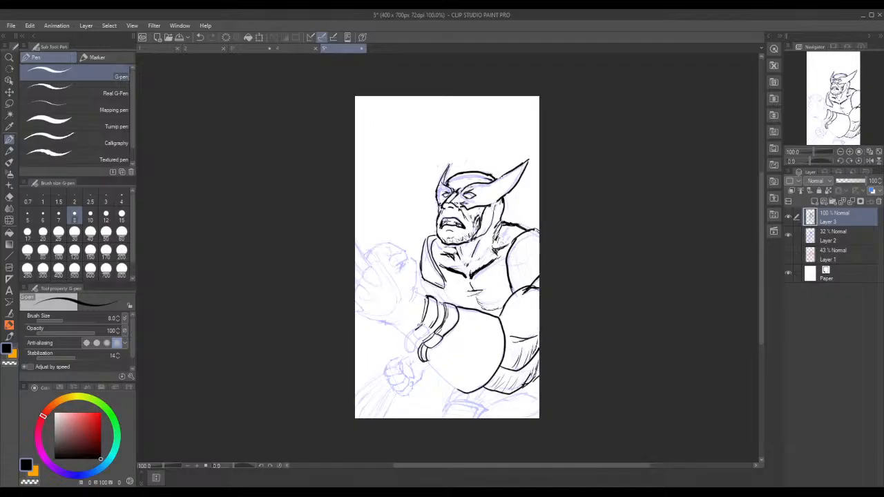
mouse_move(420, 325)
mouse_down()
mouse_move(413, 329)
mouse_move(422, 325)
mouse_move(424, 340)
mouse_move(433, 324)
mouse_move(414, 353)
mouse_move(411, 339)
mouse_move(403, 346)
mouse_move(415, 354)
mouse_up()
mouse_move(413, 294)
mouse_down()
mouse_move(421, 288)
mouse_move(427, 299)
mouse_move(411, 306)
mouse_up()
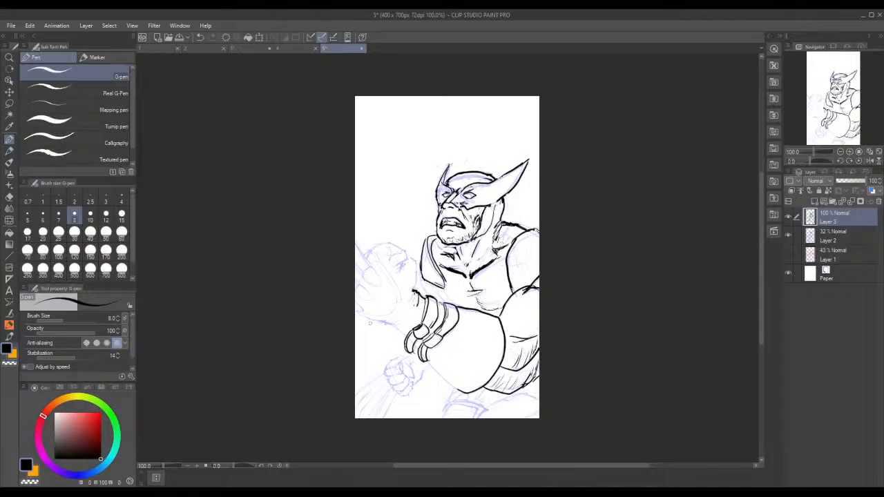
Step: Ink the underside of the foreground hand, the forearm's lower edge and the outer edge of the thumb side
drag(363, 319, 399, 325)
drag(446, 379, 472, 391)
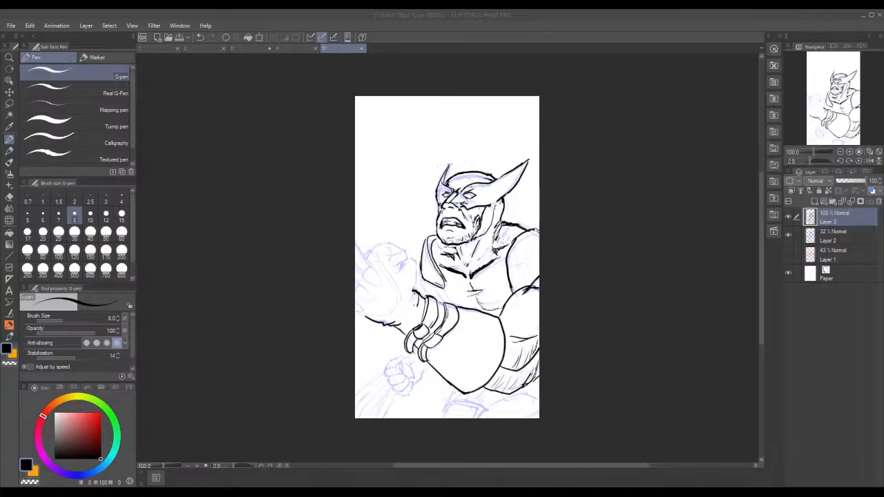
mouse_move(415, 295)
mouse_down()
mouse_move(412, 256)
mouse_move(427, 295)
mouse_up()
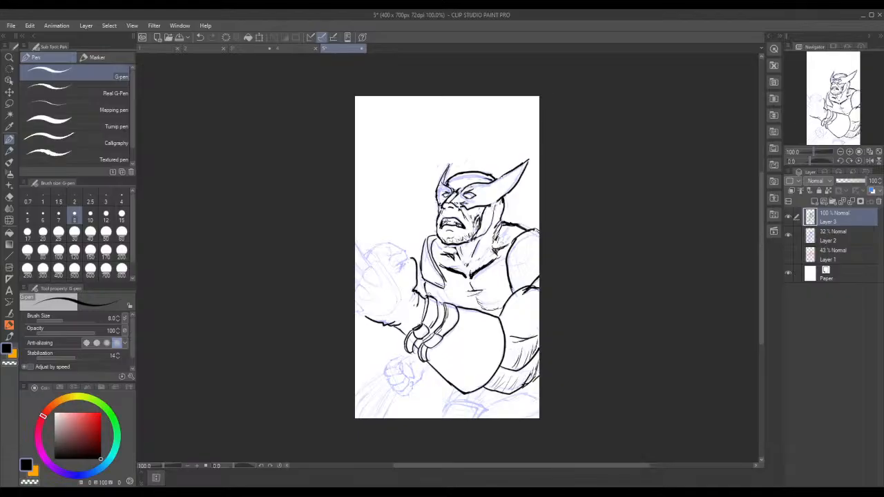
Step: Ink the curled fingers, knuckles, claw bases and palm edge of the foreground fist
drag(412, 259, 395, 272)
mouse_move(415, 280)
mouse_down()
mouse_move(410, 262)
mouse_move(402, 264)
mouse_up()
mouse_move(397, 269)
mouse_down()
mouse_move(386, 252)
mouse_move(397, 255)
mouse_up()
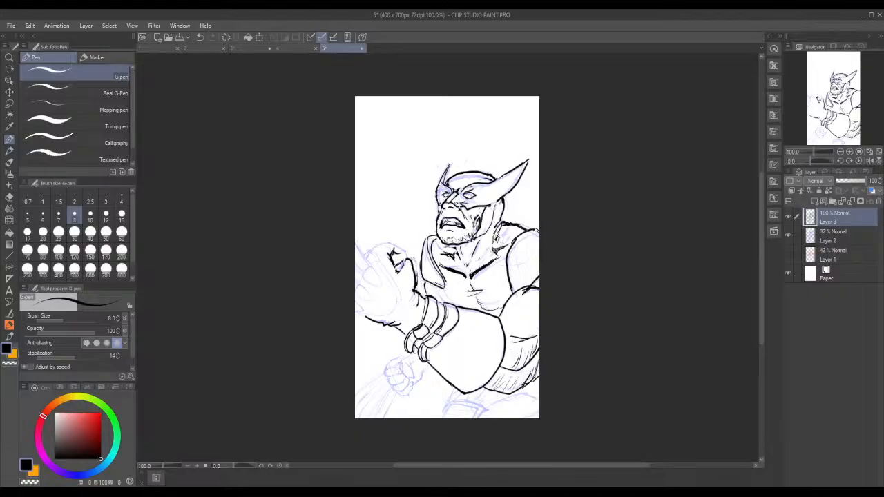
mouse_move(406, 259)
mouse_down()
mouse_move(389, 240)
mouse_move(371, 246)
mouse_move(367, 266)
mouse_move(380, 284)
mouse_move(368, 265)
mouse_move(366, 275)
mouse_up()
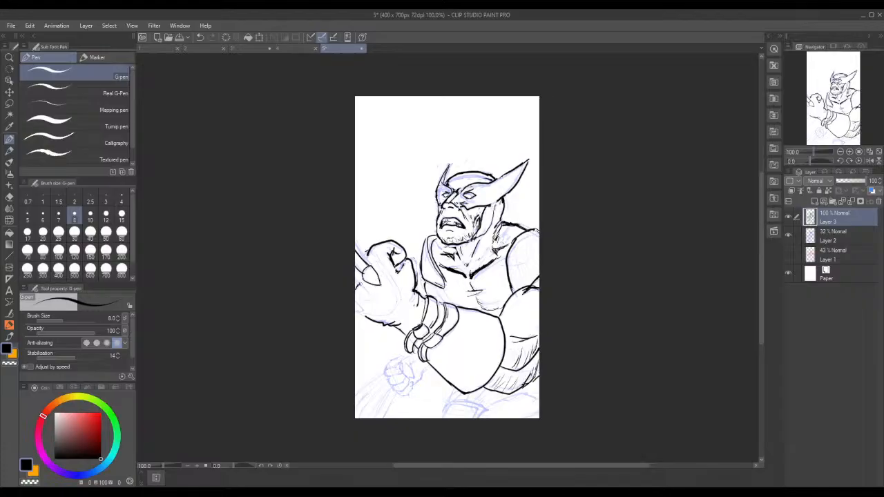
mouse_move(357, 285)
mouse_down()
mouse_move(369, 299)
mouse_move(357, 295)
mouse_move(379, 285)
mouse_move(370, 268)
mouse_move(368, 281)
mouse_up()
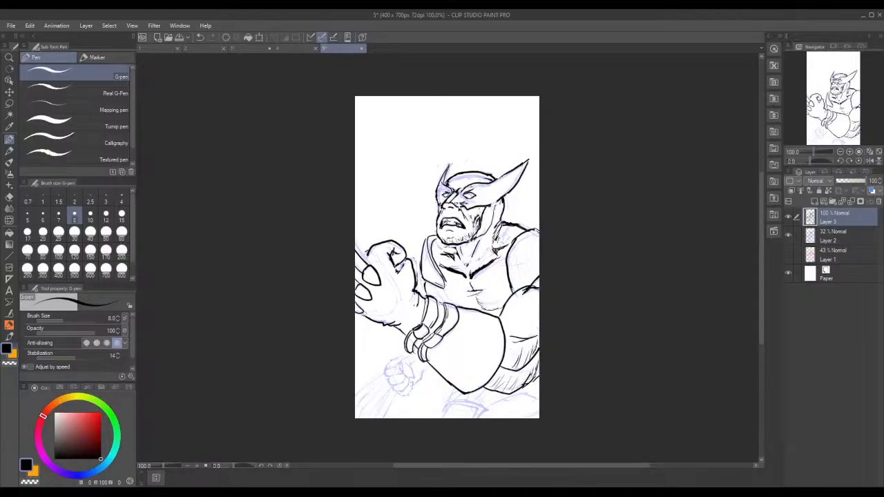
mouse_move(362, 316)
mouse_down()
mouse_move(392, 315)
mouse_move(398, 303)
mouse_move(378, 261)
mouse_up()
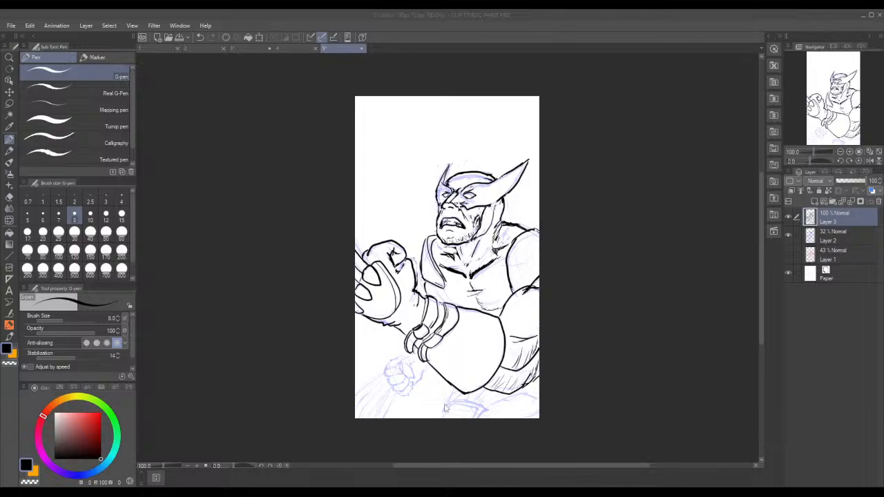
Step: Ink the belt, waist and hip lines along the canvas's lower edge
mouse_move(449, 402)
mouse_down()
mouse_move(483, 408)
mouse_move(477, 422)
mouse_move(454, 404)
mouse_move(445, 409)
mouse_move(470, 414)
mouse_move(443, 417)
mouse_up()
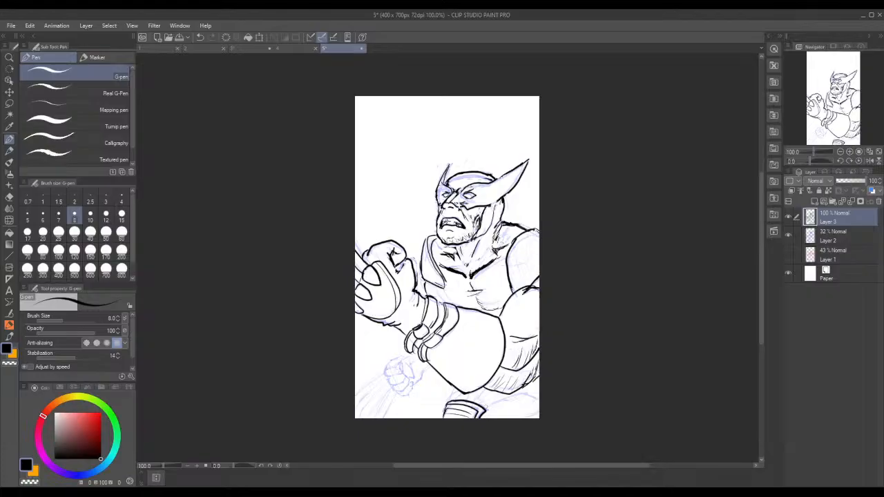
drag(477, 392, 473, 401)
drag(541, 407, 522, 418)
mouse_move(499, 391)
mouse_down()
mouse_move(482, 410)
mouse_move(451, 403)
mouse_move(505, 393)
mouse_move(529, 418)
mouse_up()
mouse_move(449, 404)
mouse_down()
mouse_move(466, 394)
mouse_move(448, 408)
mouse_up()
mouse_move(517, 418)
mouse_down()
mouse_move(530, 417)
mouse_move(538, 386)
mouse_up()
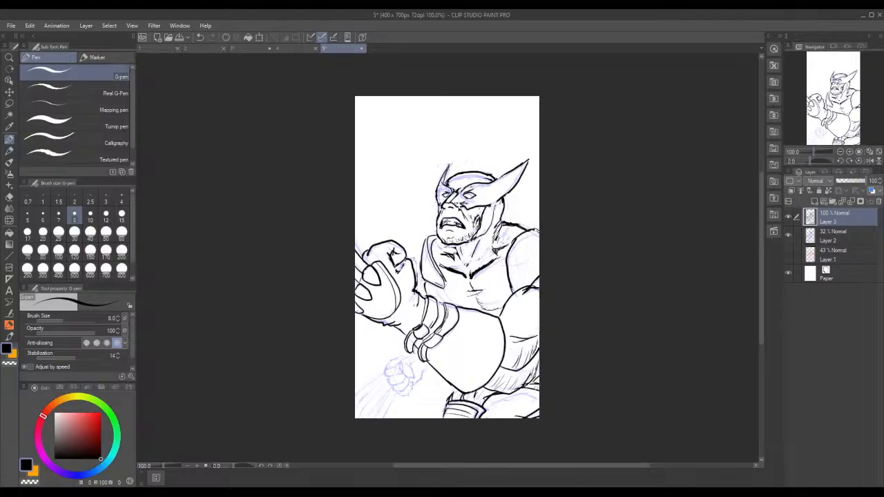
Step: Undo the stray belt strokes, then ink the belt's edge and the small fist below the foreground glove cuff
key(ctrl+z)
key(ctrl+z)
drag(446, 394, 449, 407)
mouse_move(385, 365)
mouse_down()
mouse_move(387, 380)
mouse_move(397, 367)
mouse_move(403, 377)
mouse_move(398, 365)
mouse_move(414, 377)
mouse_move(411, 365)
mouse_up()
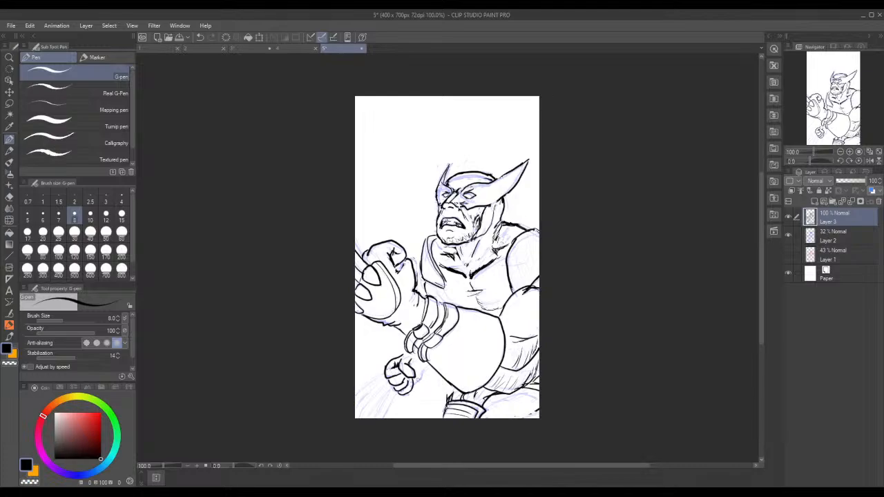
Step: Clear the small fist's fingers and re-ink its curled fingers, knuckles and lower edge over the sketch
mouse_move(411, 388)
mouse_down()
mouse_move(429, 368)
mouse_move(411, 351)
mouse_up()
right_click(404, 392)
click(407, 394)
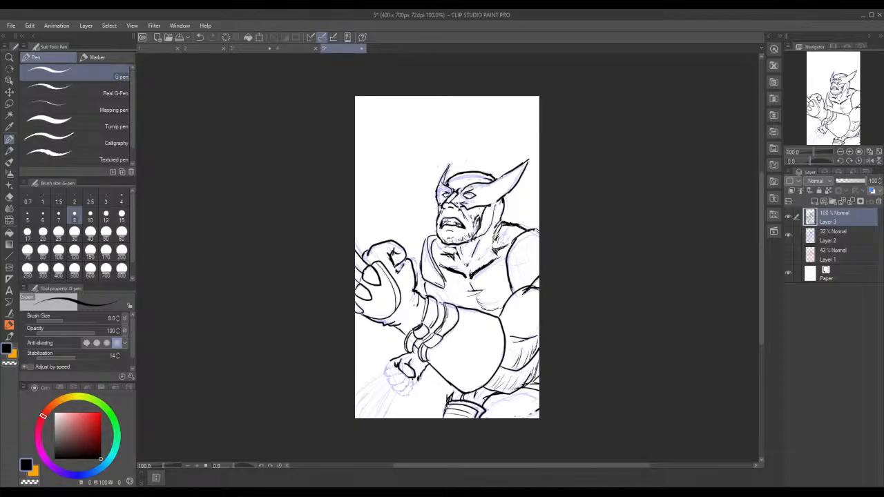
mouse_move(398, 367)
mouse_down()
mouse_move(390, 362)
mouse_move(384, 377)
mouse_move(399, 372)
mouse_move(399, 387)
mouse_move(404, 378)
mouse_move(395, 378)
mouse_move(405, 376)
mouse_up()
drag(390, 386, 405, 386)
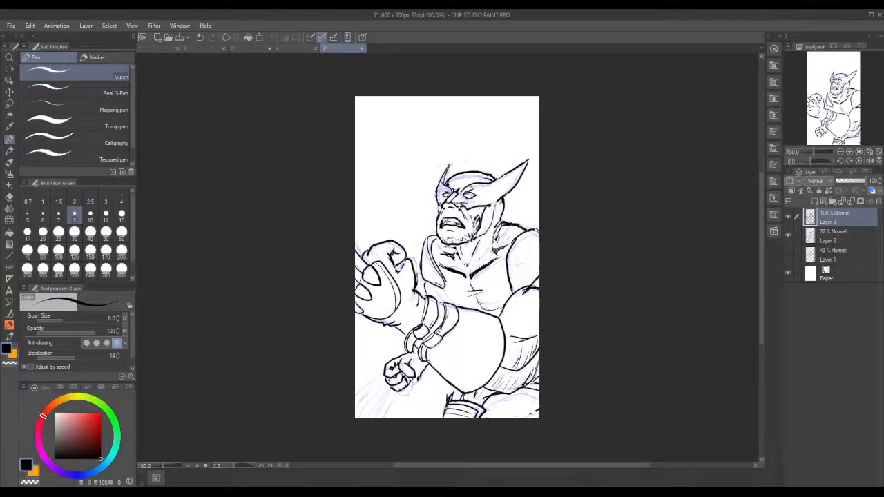
drag(401, 392, 412, 381)
click(9, 104)
key(alt+bracketleft)
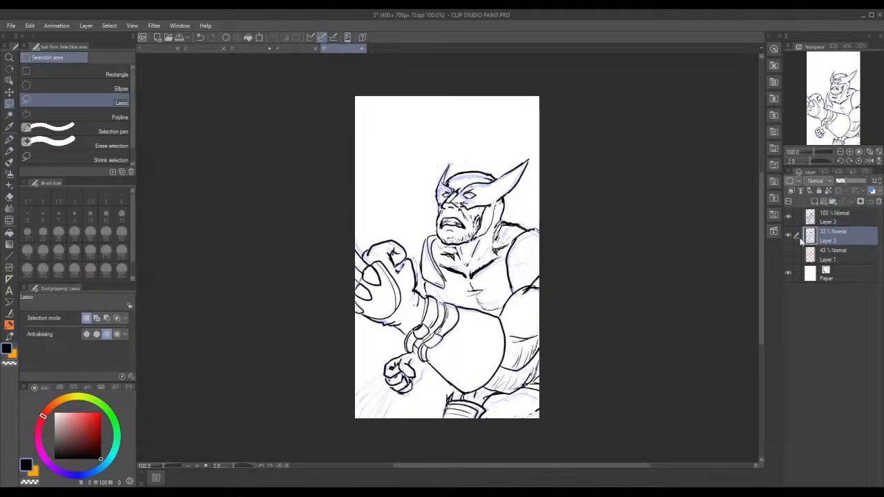
mouse_move(354, 376)
mouse_down()
mouse_move(354, 427)
mouse_move(417, 421)
mouse_move(432, 389)
mouse_move(426, 367)
mouse_move(396, 344)
mouse_move(345, 399)
mouse_up()
click(428, 433)
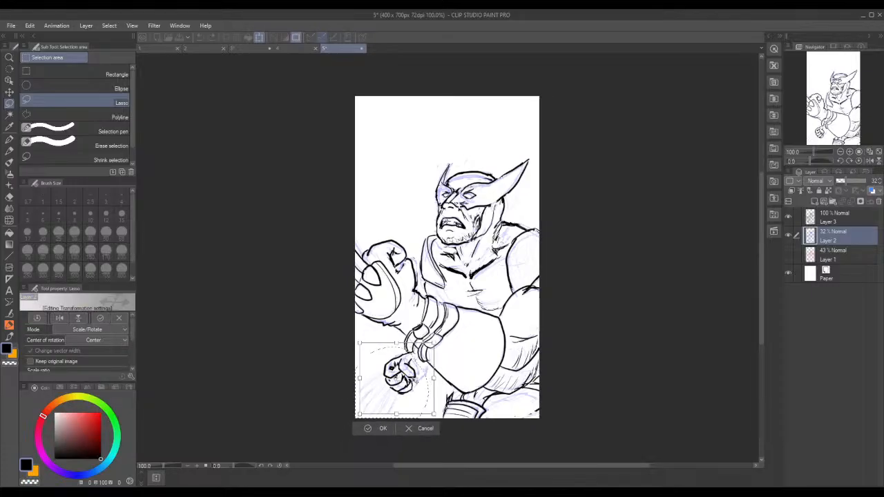
key(Return)
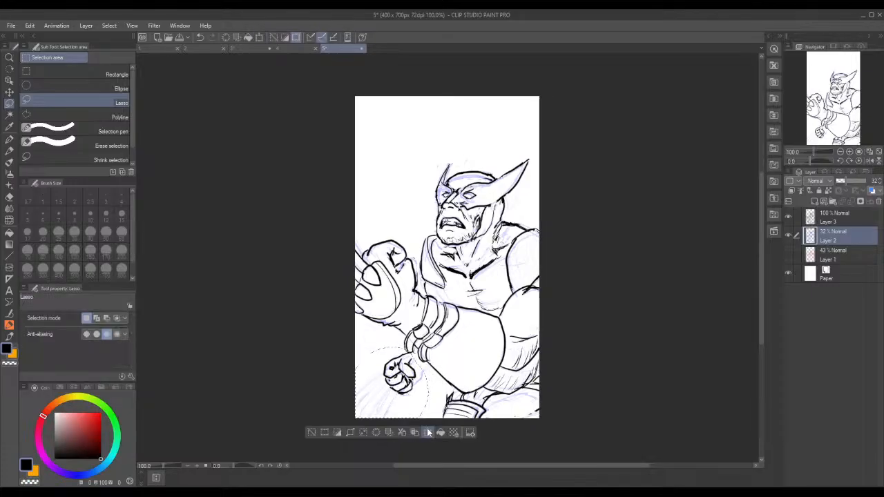
click(428, 433)
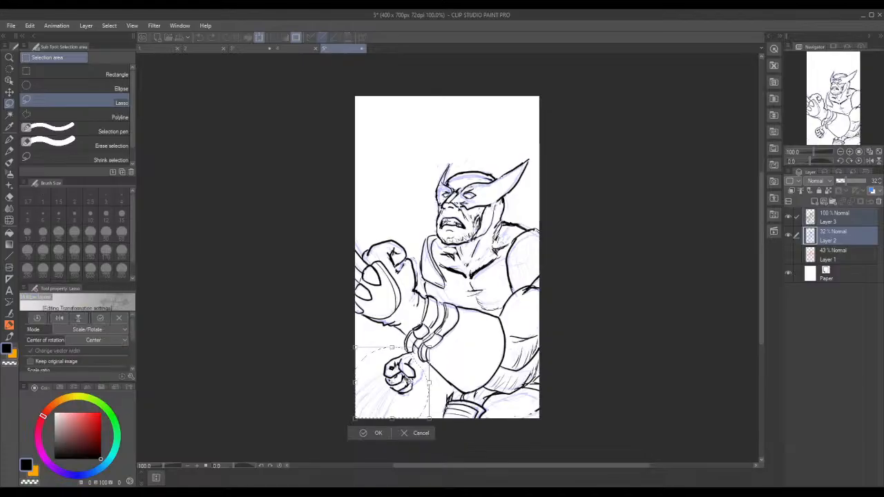
drag(409, 380, 403, 388)
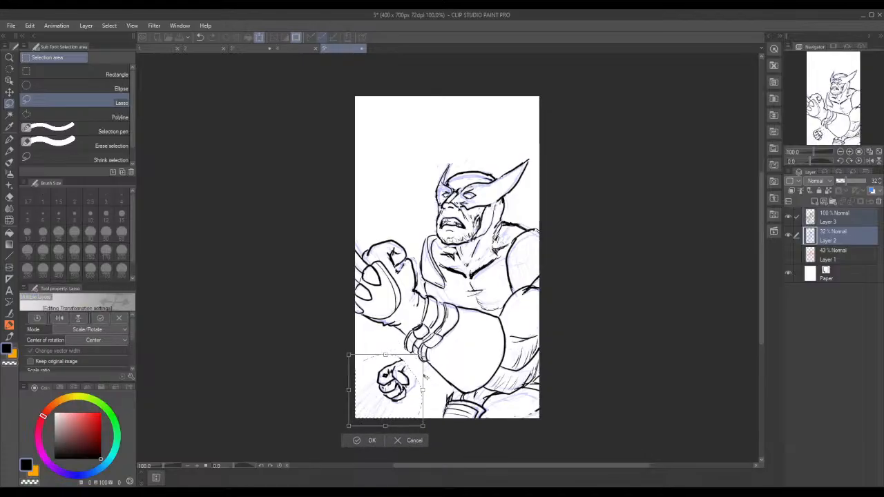
click(414, 439)
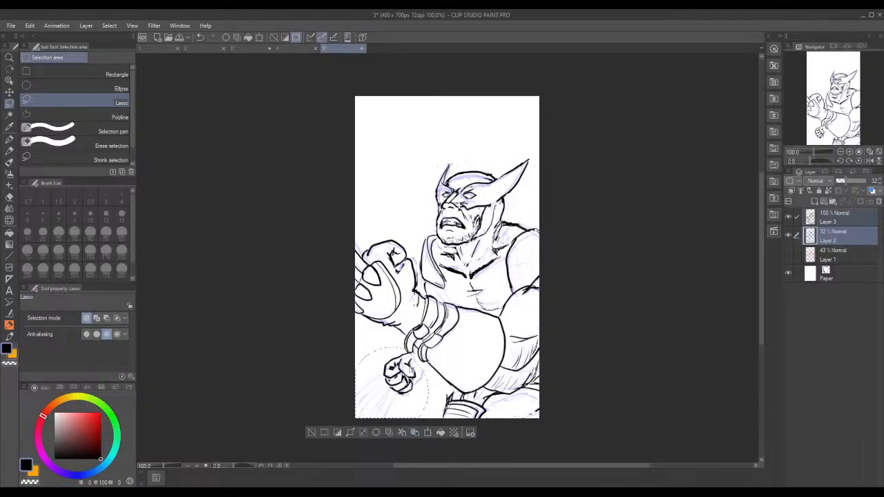
key(ctrl+d)
Step: Lasso the small fist with its sketched claws and move it on Layers 2 and 3 closer to the glove cuff
mouse_move(350, 413)
mouse_down()
mouse_move(418, 411)
mouse_move(421, 369)
mouse_move(411, 346)
mouse_move(366, 372)
mouse_move(353, 418)
mouse_up()
click(435, 433)
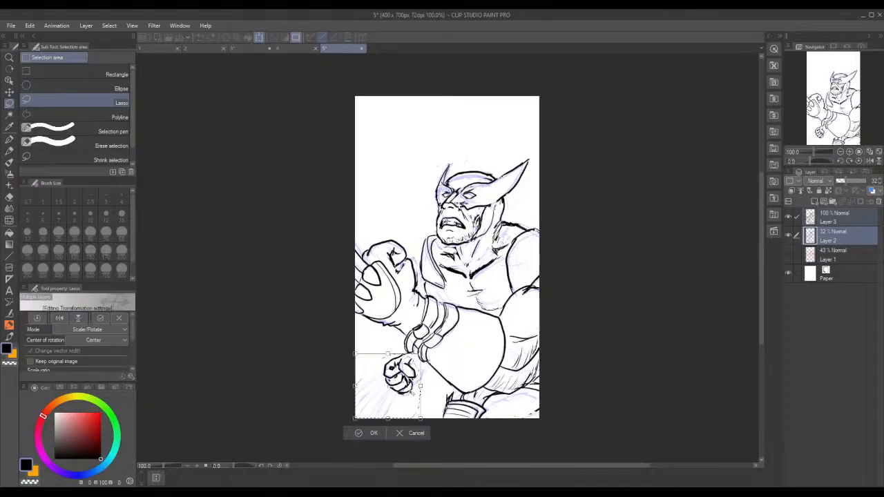
drag(413, 381, 414, 379)
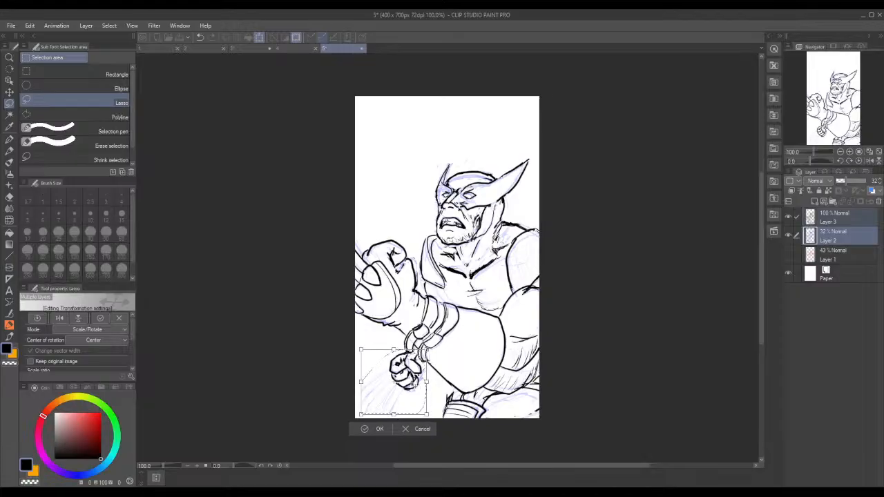
click(366, 429)
Step: Enlarge the inked small fist slightly on Layer 3, reposition it beneath the cuff, apply the transformation and deselect
click(825, 222)
key(ctrl+t)
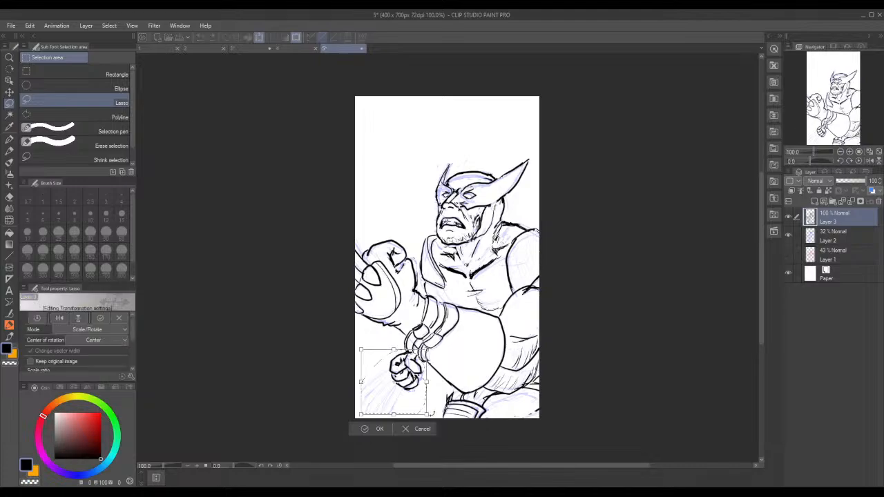
drag(432, 419, 438, 425)
drag(425, 388, 419, 388)
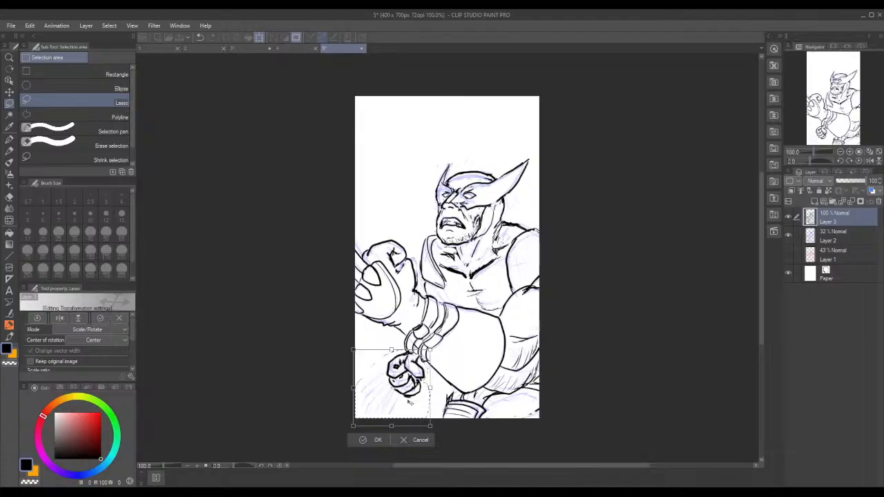
click(9, 337)
click(400, 195)
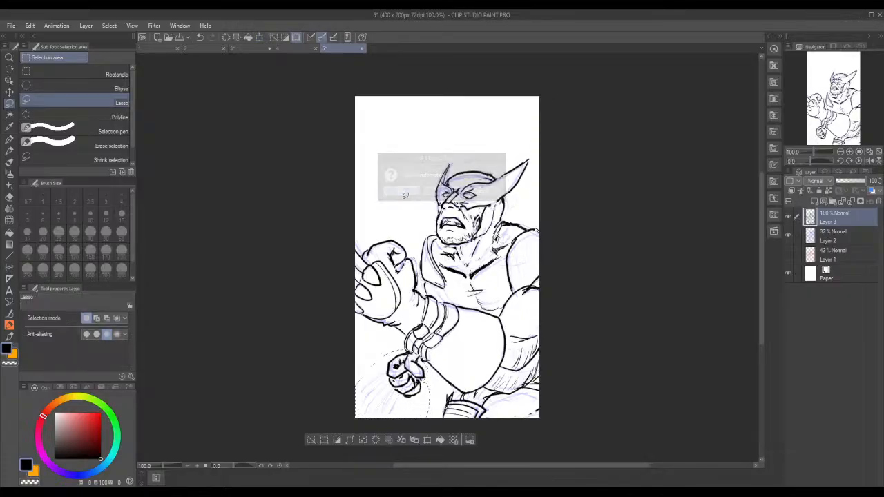
key(ctrl+d)
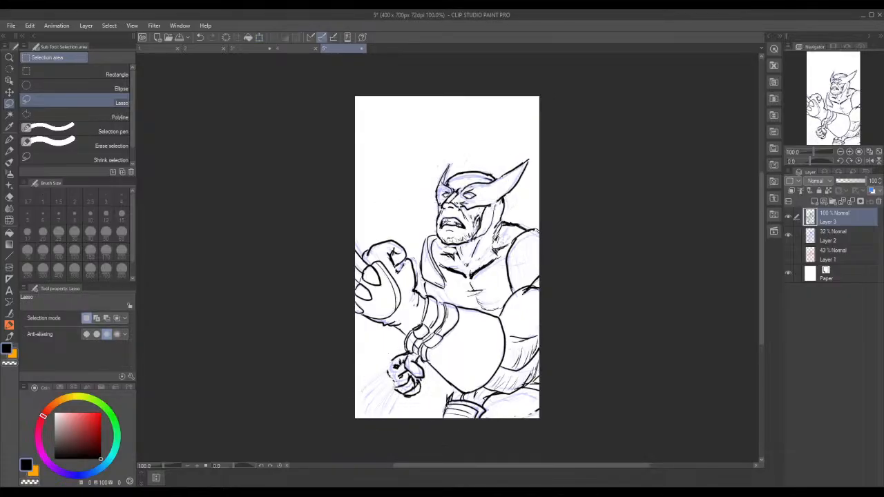
Step: Erase the small fist's inked fingers and part of its thumb, and switch back to the G-pen
mouse_move(404, 362)
mouse_down()
mouse_move(392, 382)
mouse_move(412, 396)
mouse_move(416, 384)
mouse_move(396, 362)
mouse_move(401, 357)
mouse_move(403, 370)
mouse_up()
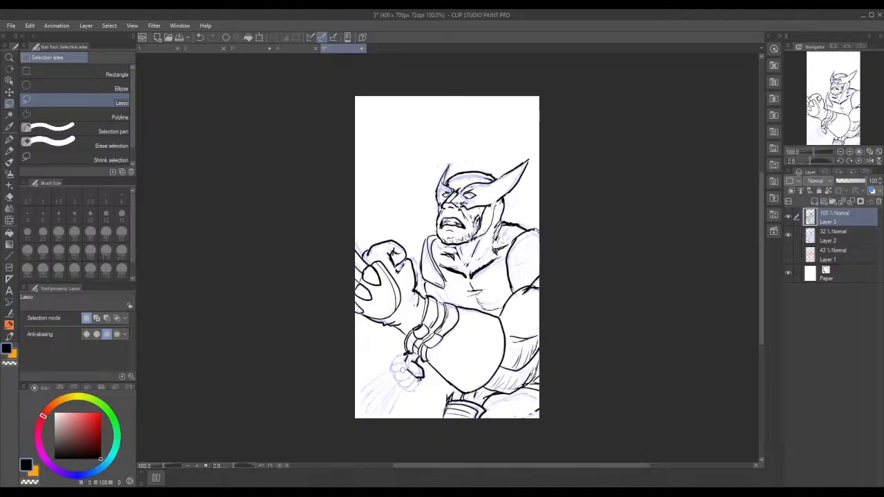
mouse_move(403, 364)
mouse_down()
mouse_move(416, 376)
mouse_move(408, 353)
mouse_move(417, 358)
mouse_move(407, 354)
mouse_move(410, 363)
mouse_up()
key(p)
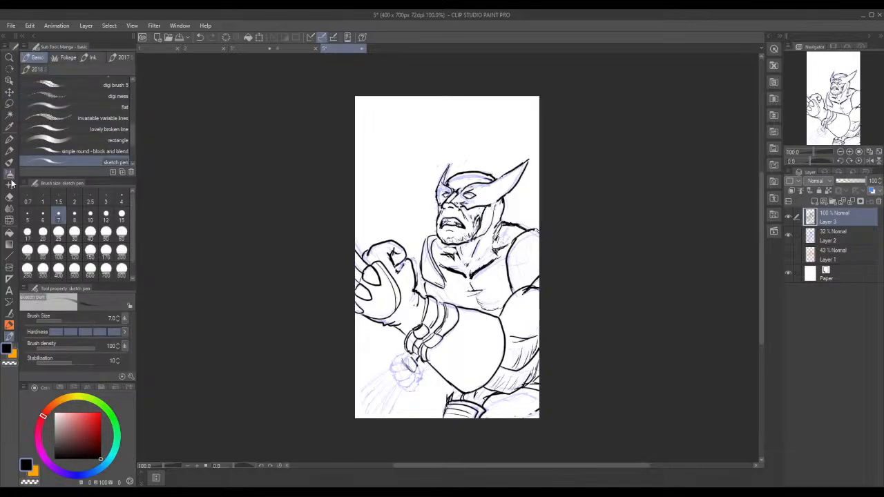
click(10, 185)
click(10, 140)
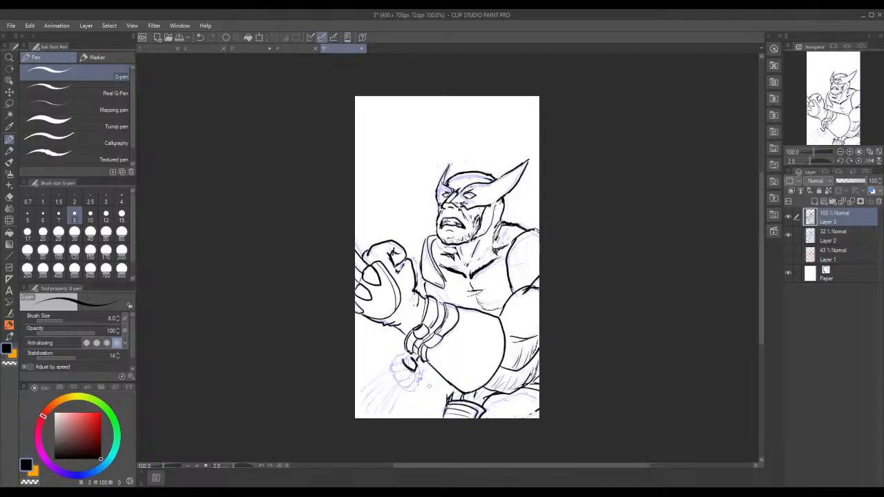
Step: Try to ink the small fist's knuckles and upper finger outlines, and undo the strokes
mouse_move(390, 363)
mouse_down()
mouse_move(403, 370)
mouse_move(394, 359)
mouse_move(403, 358)
mouse_up()
drag(401, 351, 399, 358)
mouse_move(392, 373)
mouse_down()
mouse_move(395, 381)
mouse_move(410, 372)
mouse_up()
drag(393, 366, 398, 379)
key(ctrl+z)
key(ctrl+z)
key(ctrl+z)
key(ctrl+z)
key(ctrl+z)
Step: Ink the small fist's curled fingers, lower edge and outer side over the repositioned sketch
mouse_move(393, 371)
mouse_down()
mouse_move(410, 380)
mouse_move(394, 378)
mouse_up()
key(ctrl+z)
key(ctrl+z)
key(ctrl+z)
key(ctrl+z)
drag(391, 375, 396, 381)
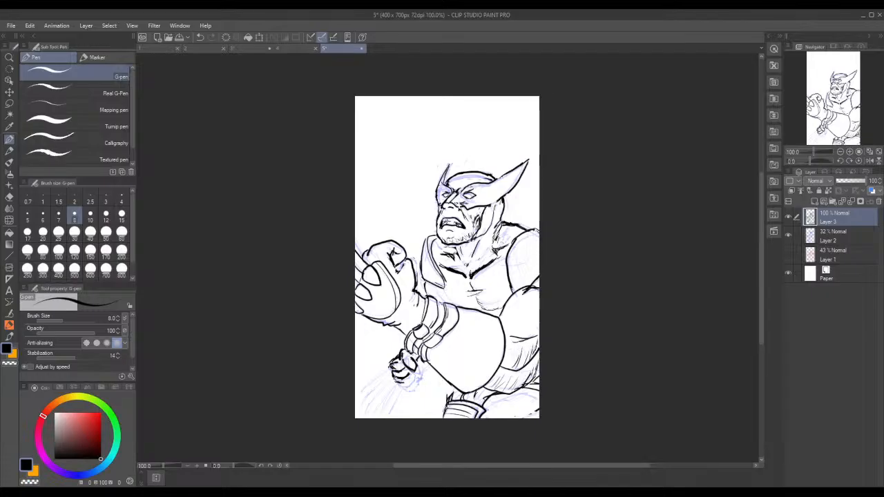
drag(396, 382, 407, 383)
mouse_move(417, 381)
mouse_down()
mouse_move(418, 365)
mouse_move(407, 373)
mouse_move(429, 366)
mouse_up()
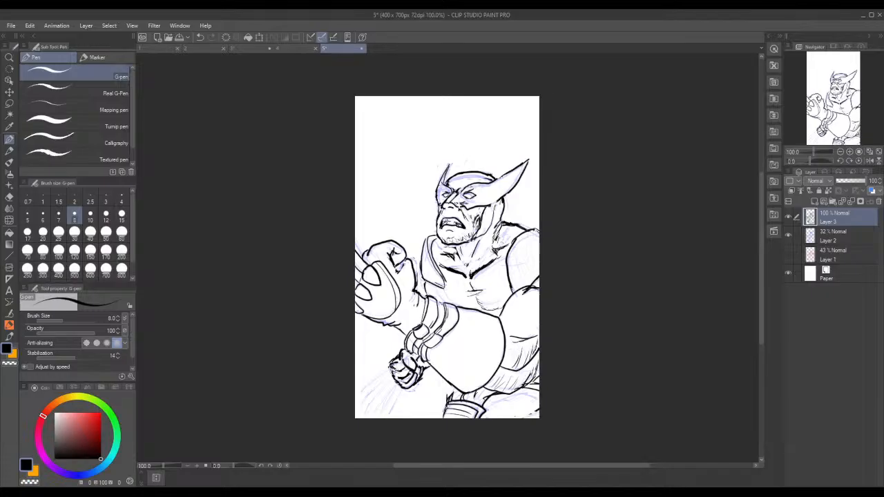
Step: Try to ink the first long claw running from the small fist's knuckles to the canvas's lower-left corner
drag(390, 366, 398, 371)
drag(385, 372, 355, 415)
drag(385, 371, 354, 412)
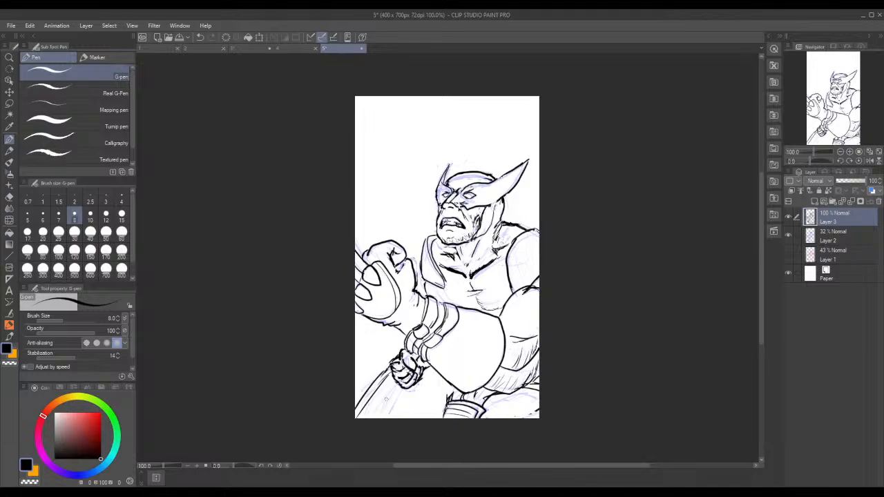
mouse_move(383, 384)
mouse_down()
mouse_move(387, 370)
mouse_move(364, 406)
mouse_up()
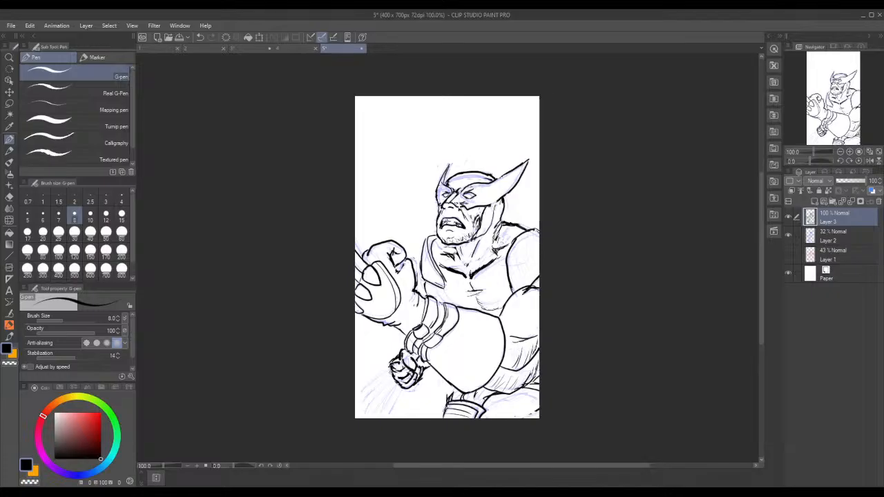
Step: Ink the long claws extending from the lower fist to the canvas's lower-left corner with the G-pen at size 8
drag(392, 372, 356, 407)
drag(389, 367, 362, 390)
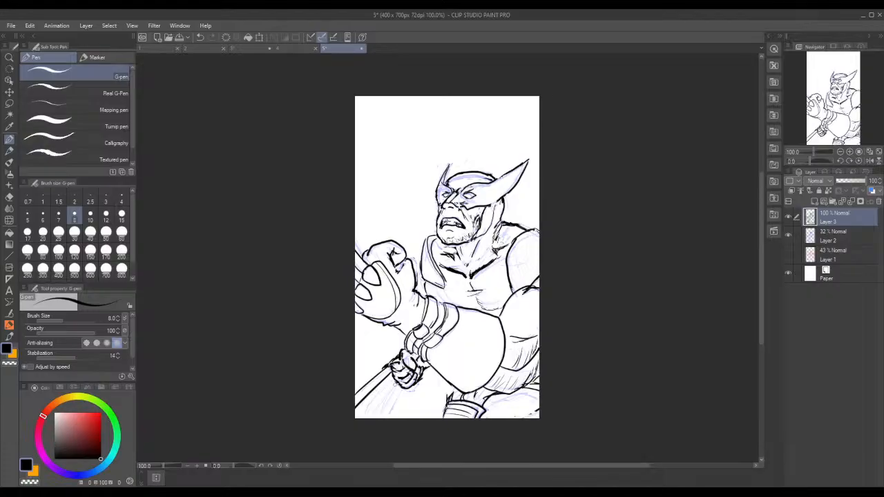
drag(395, 383, 370, 414)
mouse_move(393, 377)
mouse_down()
mouse_move(359, 412)
mouse_move(365, 419)
mouse_up()
drag(396, 381, 367, 417)
click(9, 220)
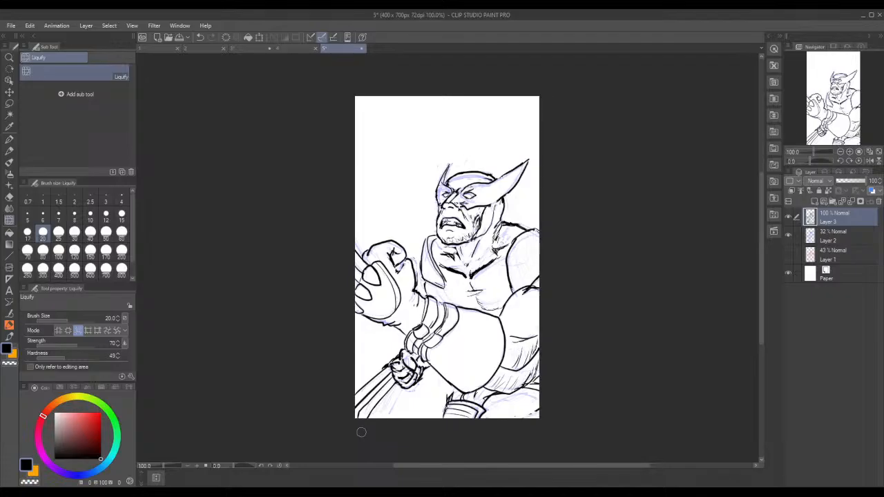
click(9, 138)
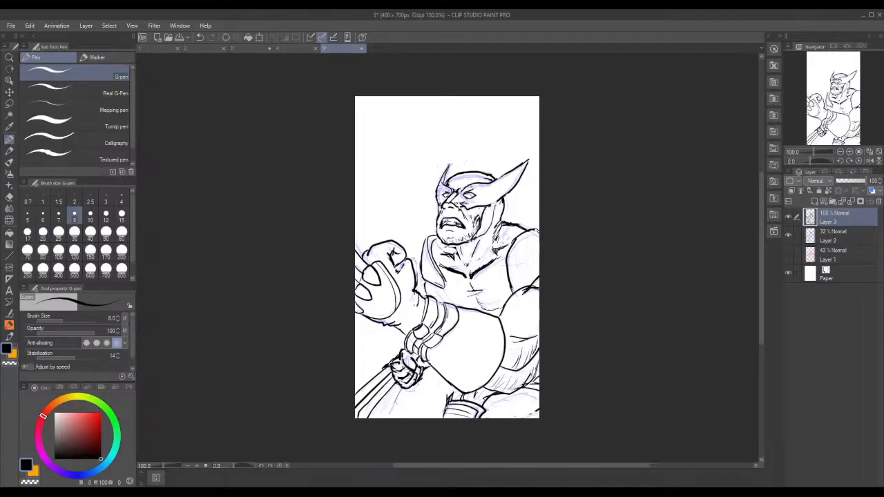
drag(401, 388, 388, 417)
drag(397, 384, 379, 419)
mouse_move(401, 388)
mouse_down()
mouse_move(384, 418)
mouse_move(377, 403)
mouse_move(362, 419)
mouse_move(368, 410)
mouse_up()
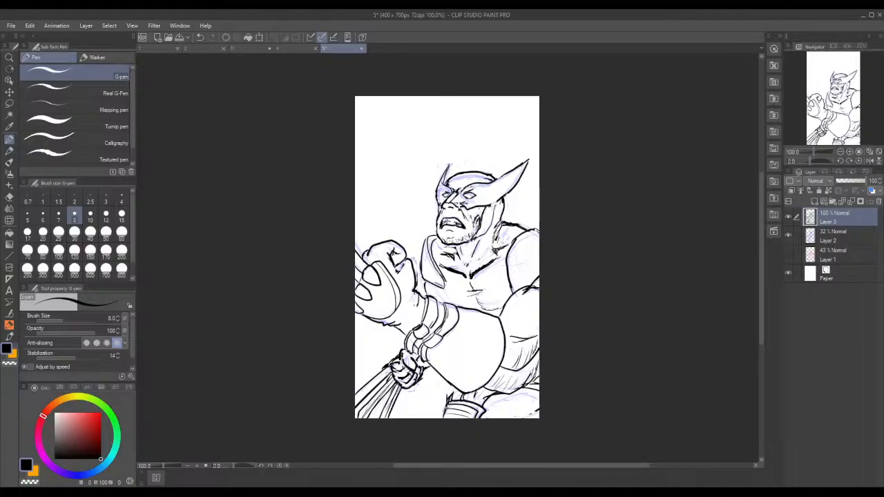
drag(394, 364, 353, 406)
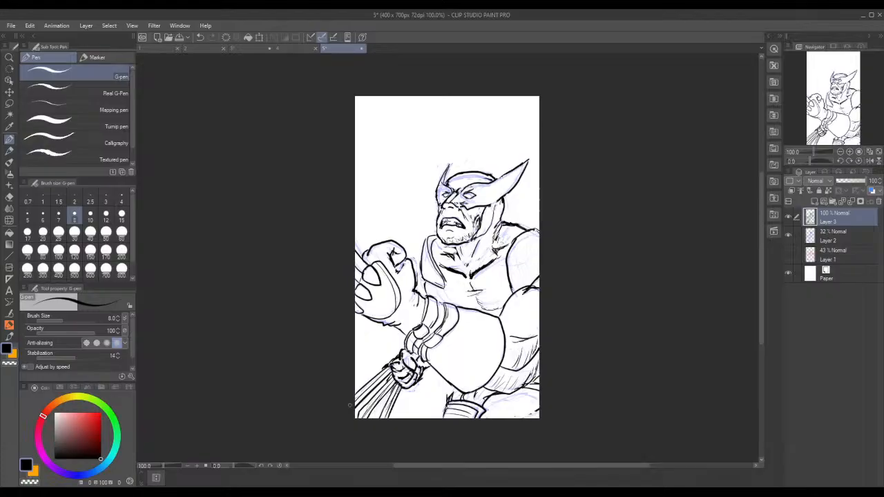
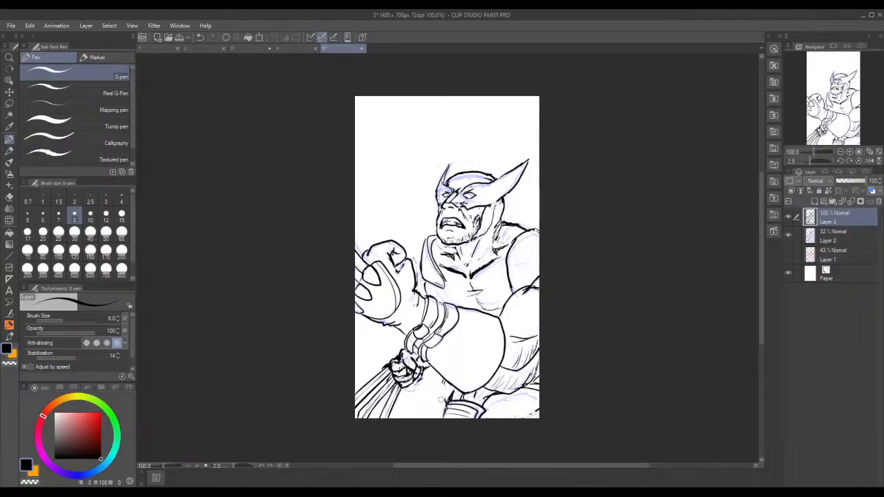
Step: Try erasing the belt and leg linework at the canvas's lower edge with the hard eraser at size 40
click(9, 197)
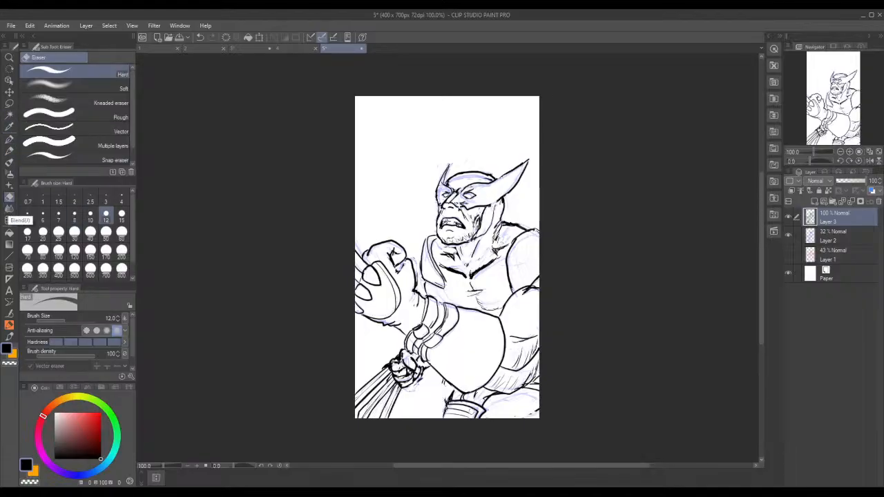
click(122, 250)
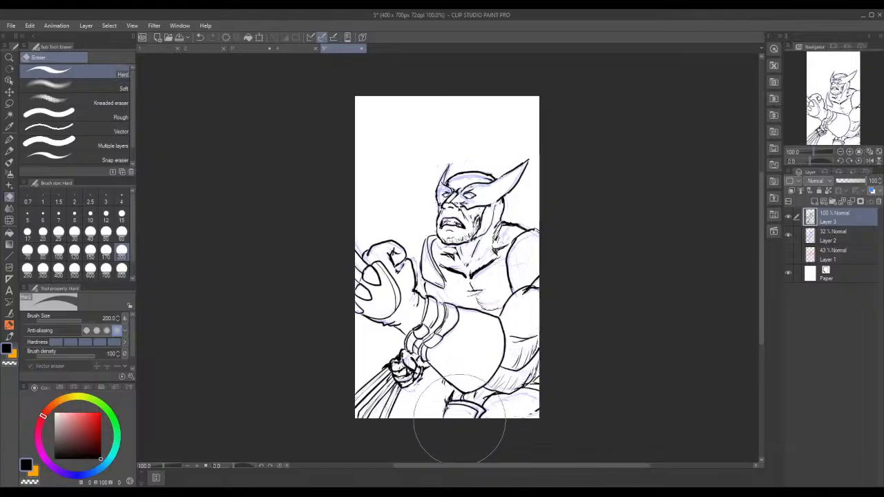
click(89, 232)
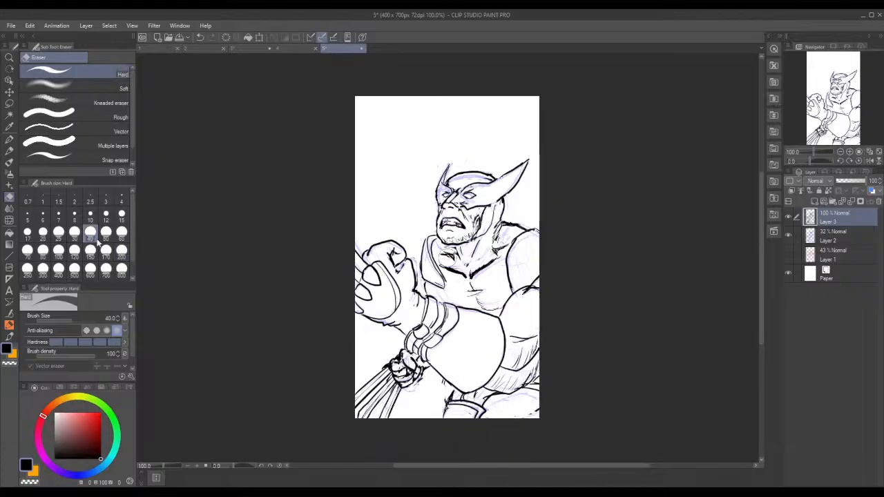
mouse_move(447, 398)
mouse_down()
mouse_move(447, 426)
mouse_move(489, 419)
mouse_move(477, 413)
mouse_move(490, 400)
mouse_move(514, 409)
mouse_move(532, 399)
mouse_move(474, 401)
mouse_up()
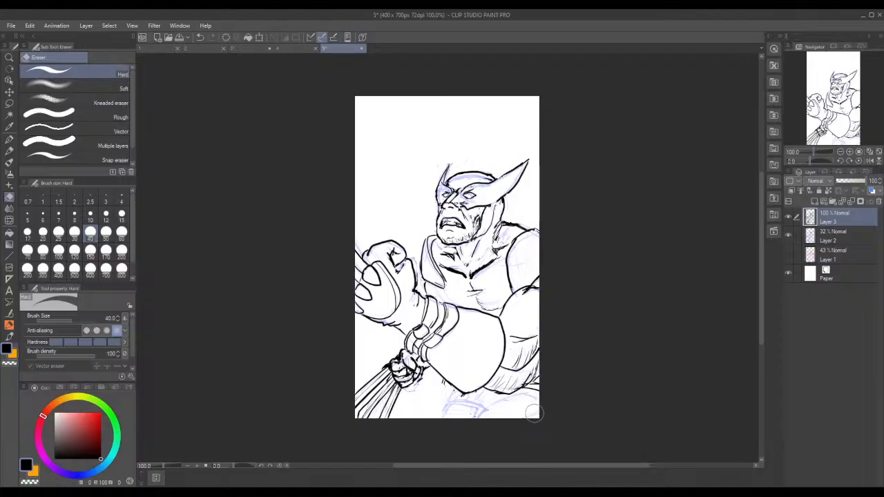
click(787, 235)
click(789, 243)
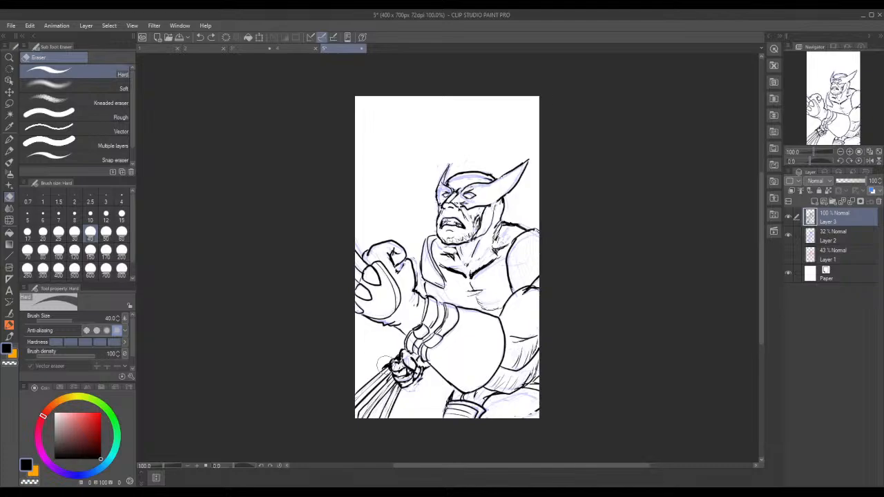
Step: Clean up the linework around the lower fist with the hard eraser and set the eraser size to 15
drag(386, 366, 401, 360)
click(122, 216)
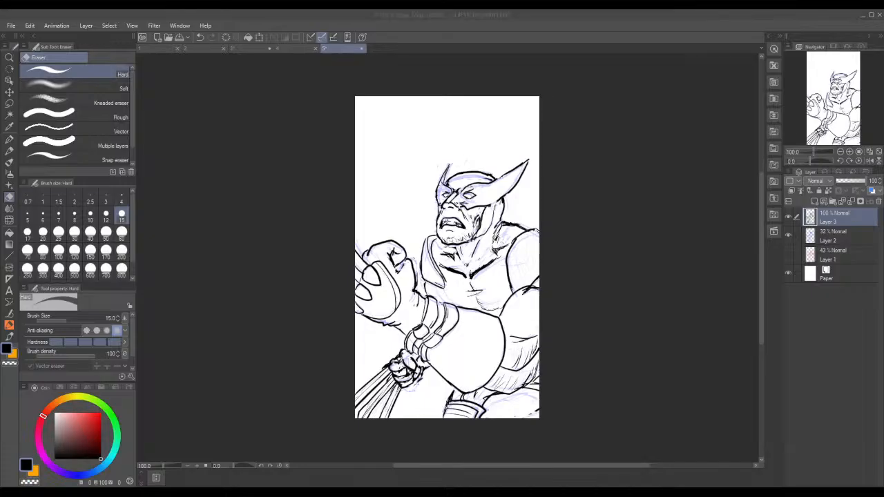
Step: Add a new layer and handwrite "On break" above the figure in dark green with the Oil paint brush at size 20
click(814, 201)
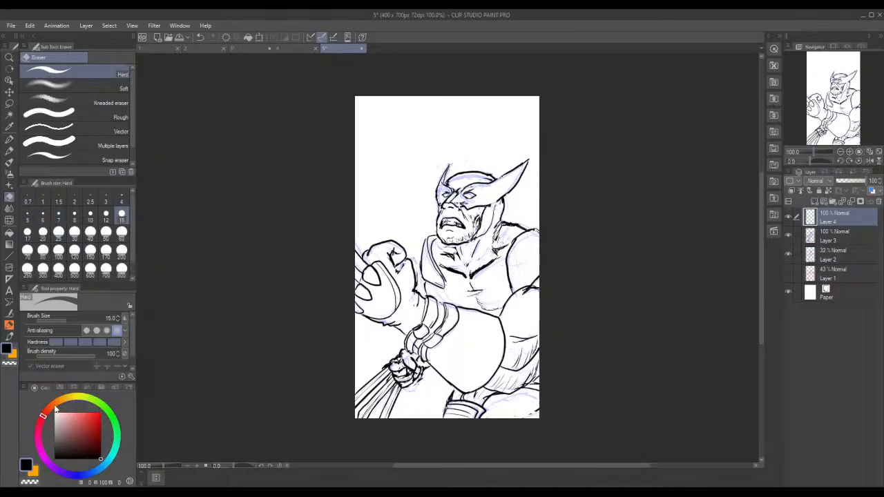
click(113, 420)
click(88, 440)
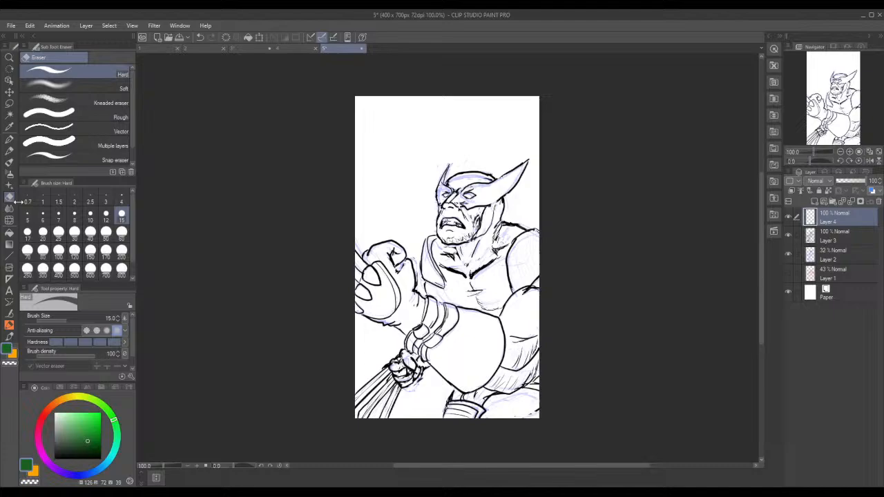
click(8, 165)
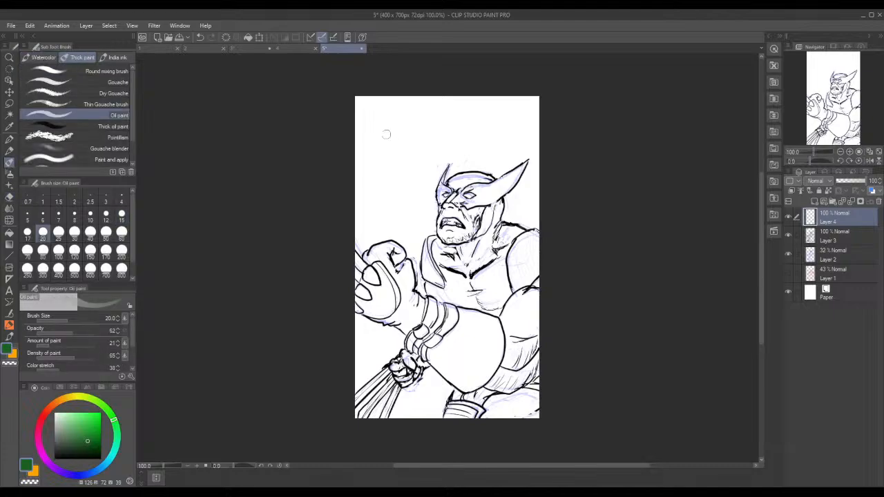
mouse_move(384, 128)
mouse_down()
mouse_move(376, 154)
mouse_move(385, 126)
mouse_move(416, 164)
mouse_up()
mouse_move(447, 122)
mouse_down()
mouse_move(448, 160)
mouse_move(494, 146)
mouse_move(508, 162)
mouse_up()
drag(516, 132, 534, 166)
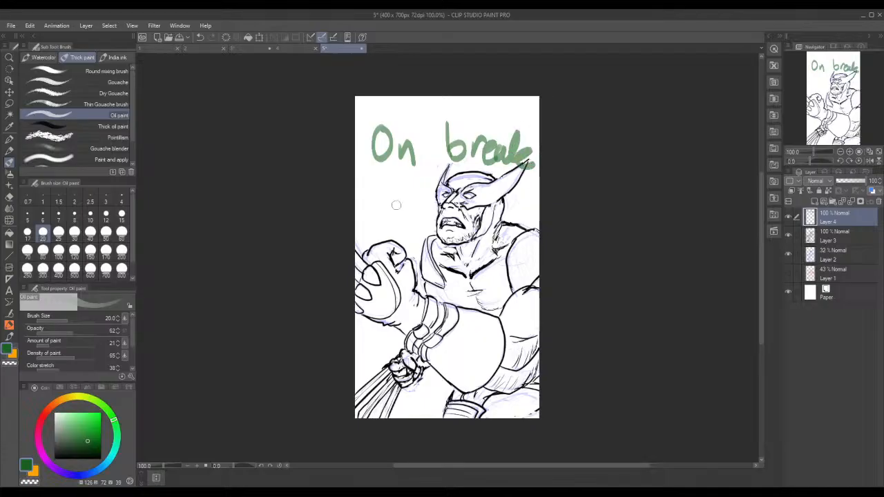
Step: Fade the line art on Layer 3 to 31% opacity and hide the sketch on Layer 2
click(841, 238)
click(848, 183)
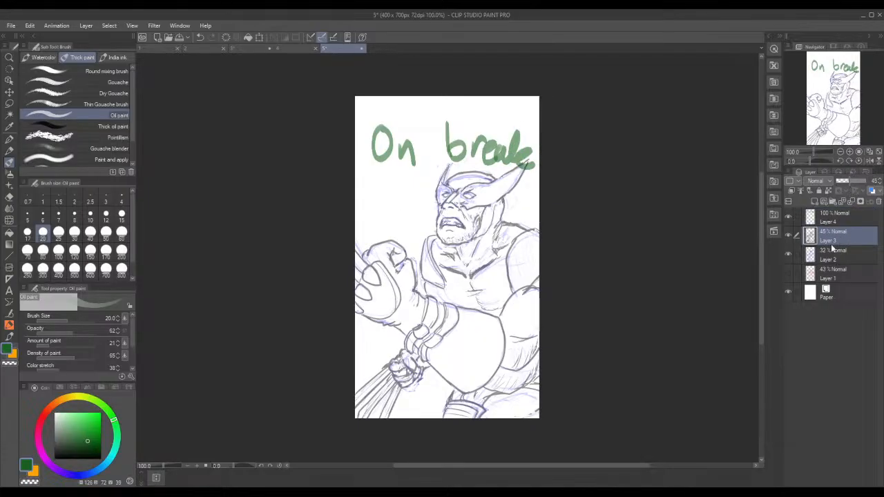
click(845, 181)
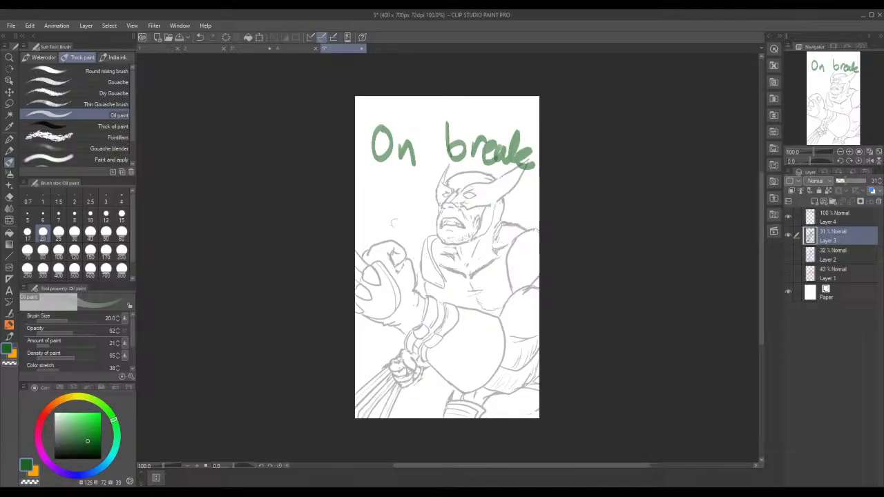
mouse_move(380, 232)
mouse_down()
mouse_move(376, 188)
mouse_move(383, 210)
mouse_up()
key(ctrl+z)
Step: Handwrite "back in" in green below the first message line on Layer 4
click(829, 218)
drag(375, 193, 376, 238)
mouse_move(418, 219)
mouse_down()
mouse_move(413, 239)
mouse_move(423, 242)
mouse_up()
mouse_move(440, 220)
mouse_down()
mouse_move(436, 240)
mouse_move(449, 241)
mouse_up()
mouse_move(461, 224)
mouse_down()
mouse_move(457, 242)
mouse_move(488, 243)
mouse_up()
drag(489, 206, 501, 243)
drag(502, 229, 519, 243)
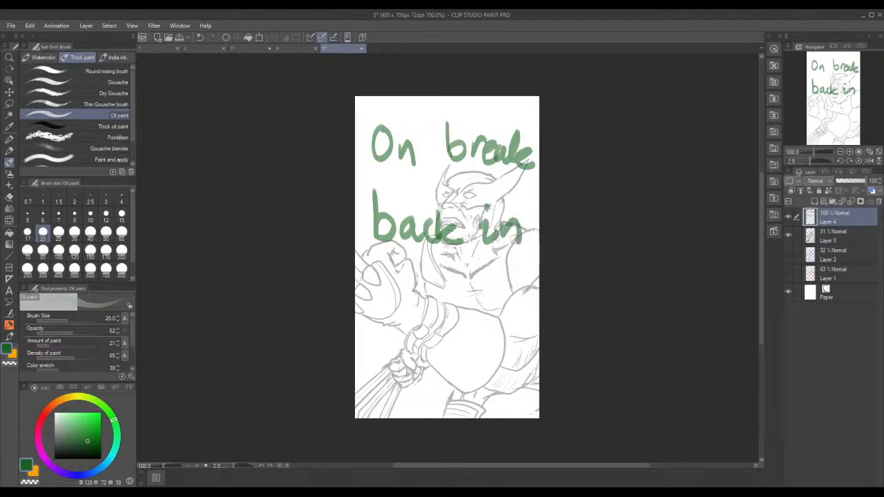
Step: Handwrite "5 mins" in green as the third message line across the figure's torso
drag(363, 276, 394, 275)
mouse_move(371, 278)
mouse_down()
mouse_move(383, 306)
mouse_move(368, 327)
mouse_up()
drag(436, 298, 440, 329)
mouse_move(439, 307)
mouse_down()
mouse_move(462, 314)
mouse_move(487, 331)
mouse_up()
drag(488, 291, 518, 330)
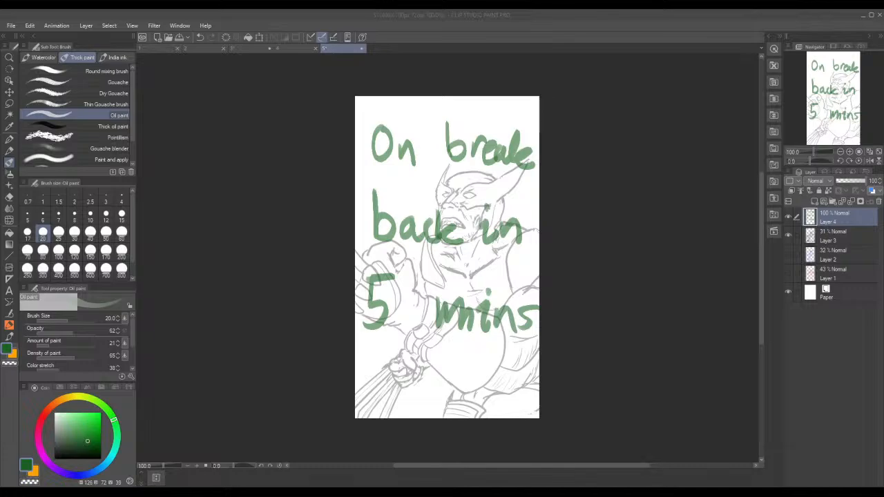
Step: Move Layer 4 below Layer 3 and erase the entire green message with the hard eraser at size 150
drag(835, 217, 845, 239)
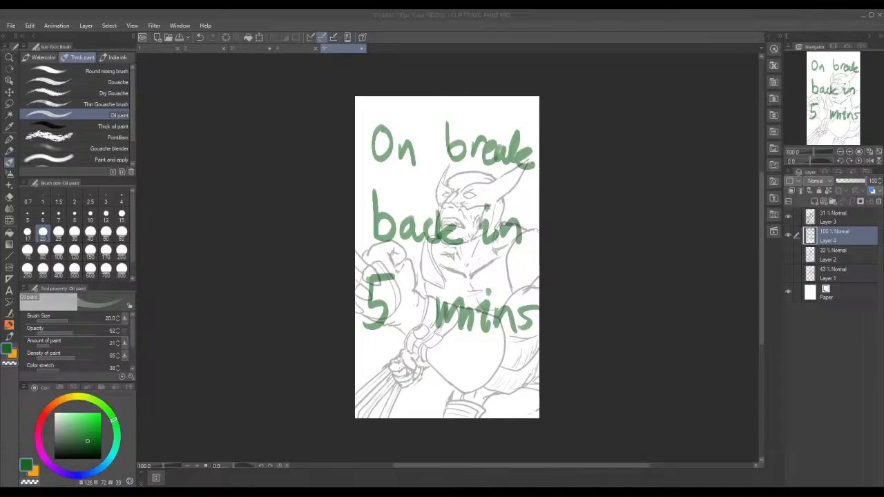
click(9, 196)
click(91, 250)
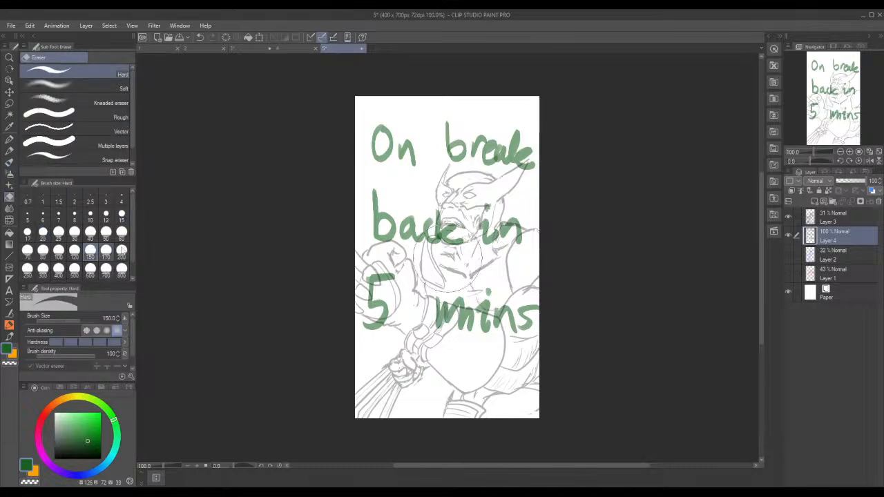
mouse_move(394, 198)
mouse_down()
mouse_move(395, 156)
mouse_move(460, 127)
mouse_move(488, 131)
mouse_move(509, 221)
mouse_move(405, 235)
mouse_move(557, 230)
mouse_move(356, 304)
mouse_move(490, 294)
mouse_up()
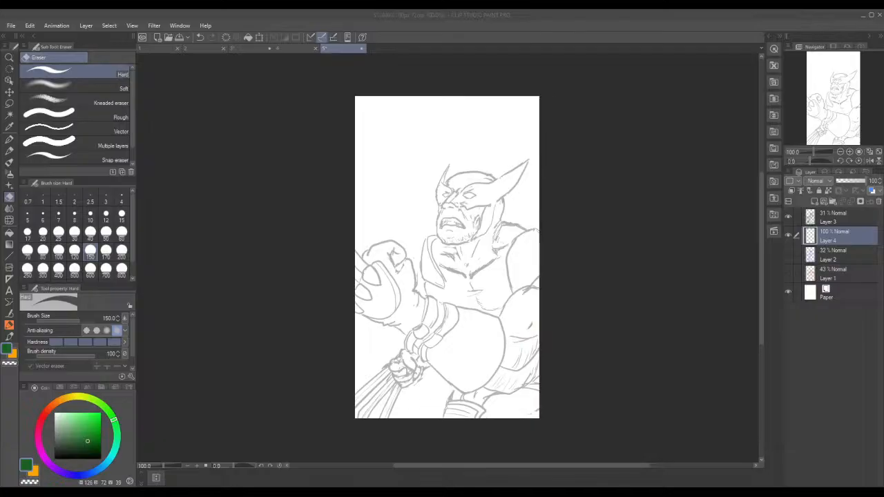
Step: Switch to the G-pen and restore the line art on Layer 3 to 100% opacity
click(9, 337)
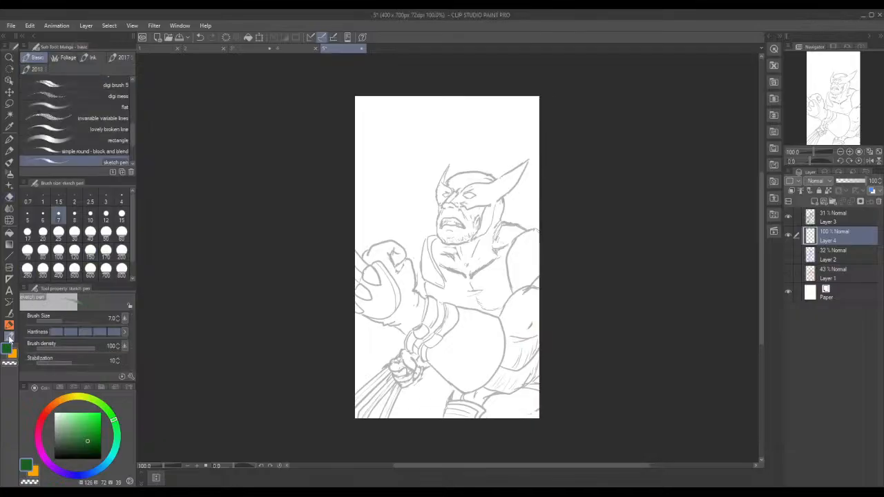
click(9, 139)
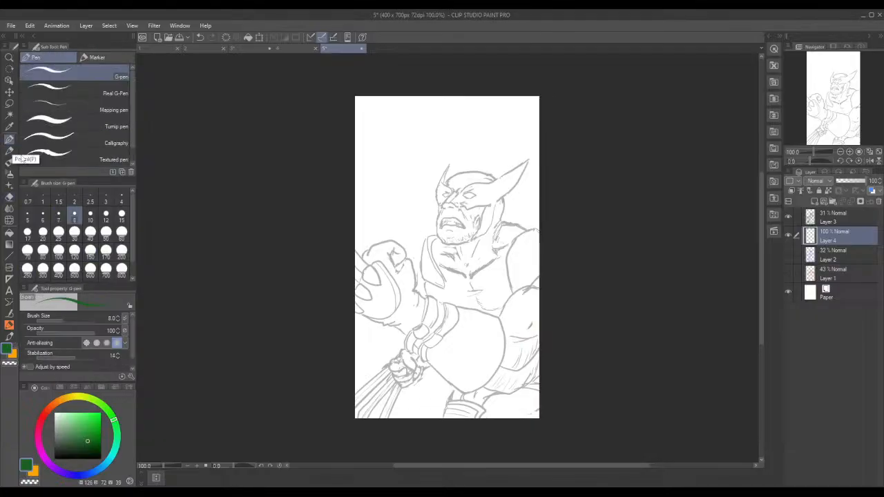
click(830, 219)
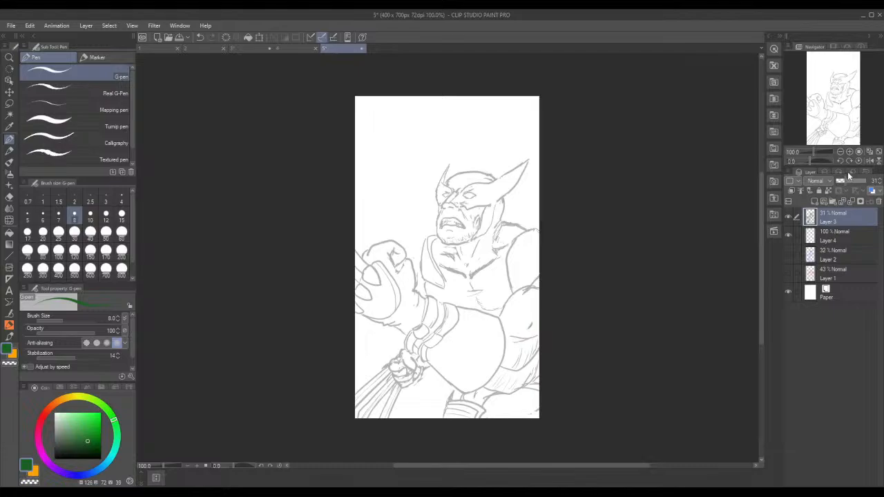
drag(846, 183, 879, 185)
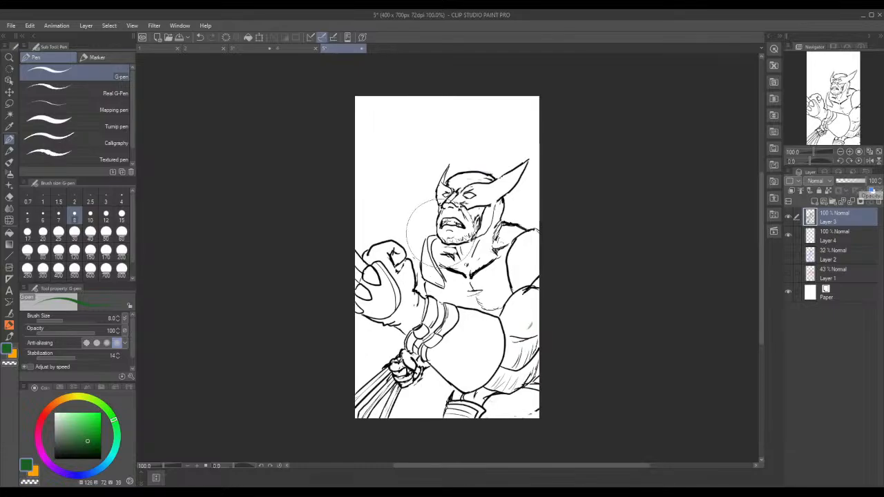
Step: Try erasing a small part of the jawline with the hard eraser at size 15 and redrawing it with the G-pen
click(9, 196)
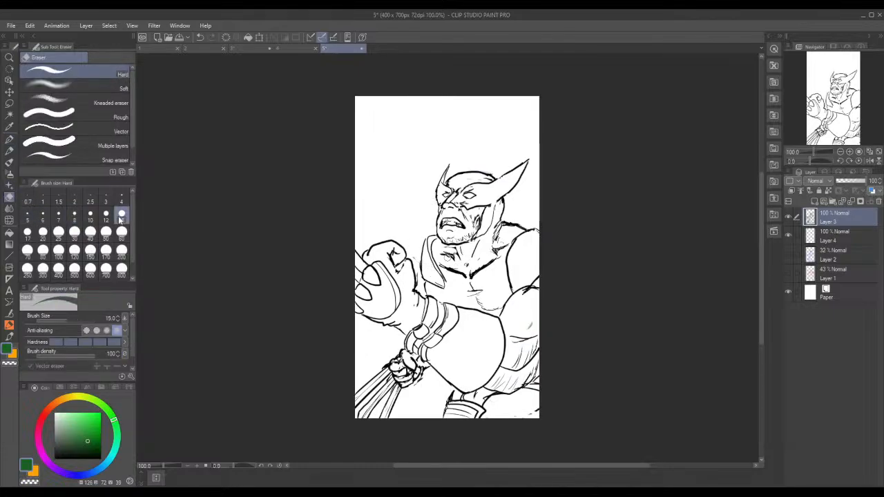
drag(439, 229, 435, 227)
click(9, 138)
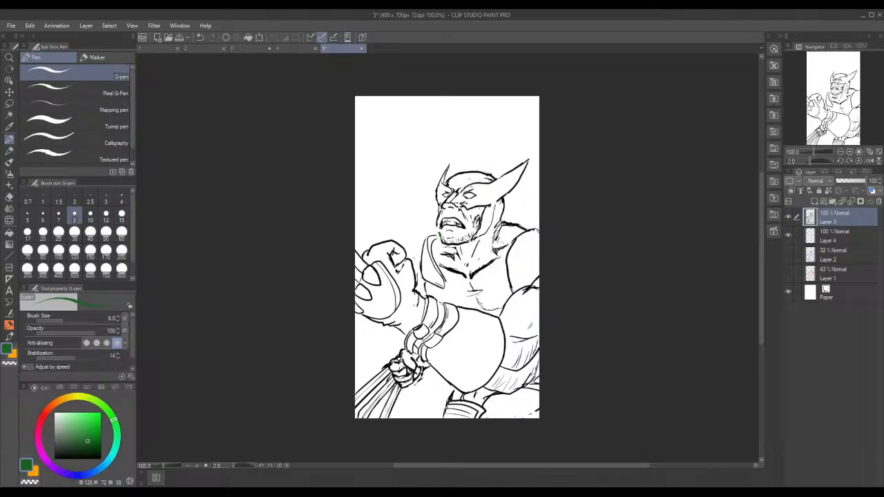
drag(435, 225, 438, 232)
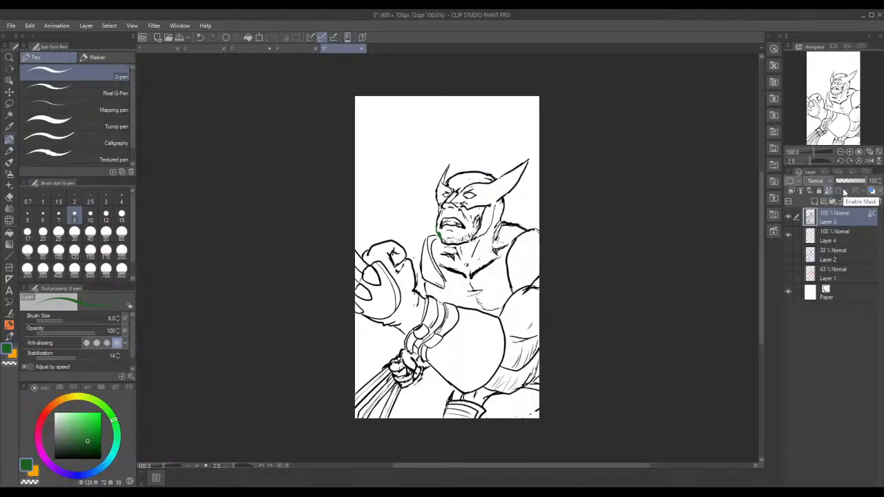
Step: Lock Layer 3's transparent pixels, set the drawing colour to black, recolour the green jaw stroke and set the G-pen to size 50
drag(88, 433, 108, 467)
drag(440, 238, 437, 230)
click(106, 231)
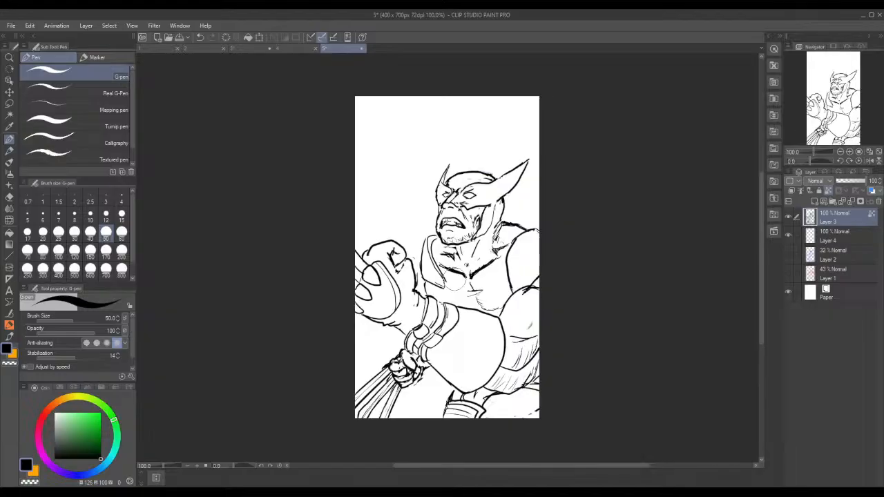
Step: Undo the last four edits on Layer 3
key(ctrl+z)
key(ctrl+z)
key(ctrl+z)
key(ctrl+z)
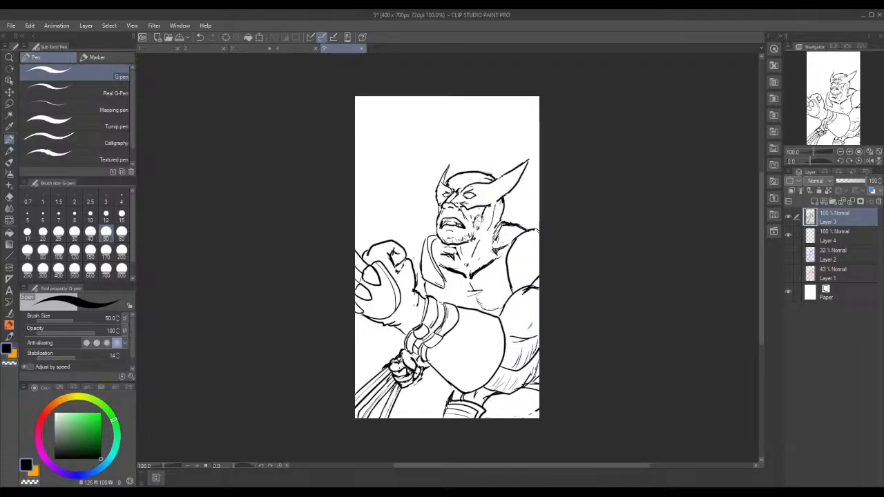
Step: Return to the G-pen and set its brush size to 12 for inking on Layer 3
click(9, 327)
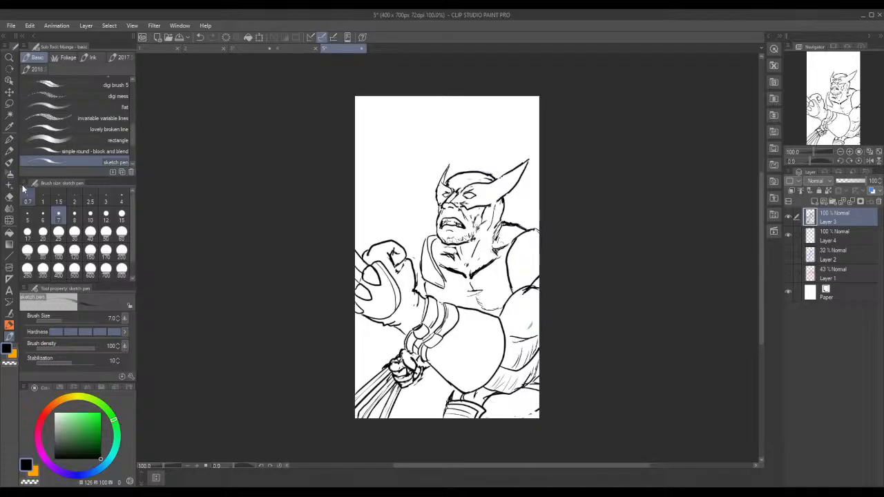
click(9, 140)
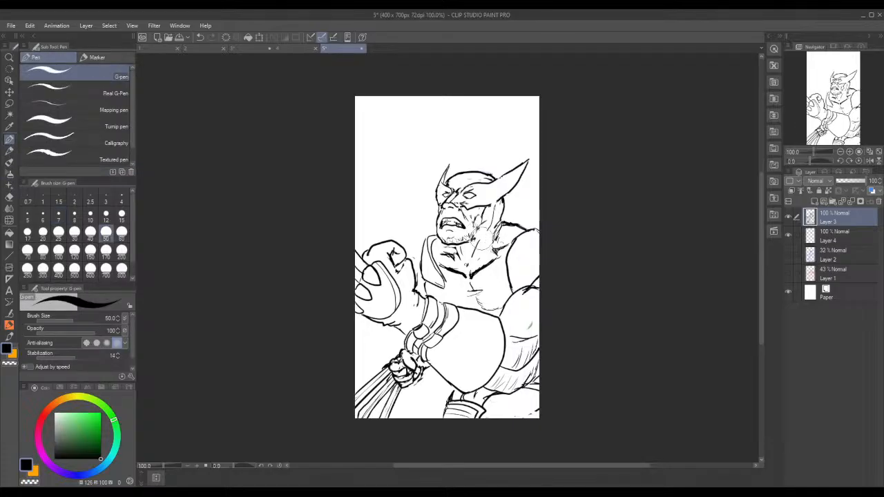
click(106, 216)
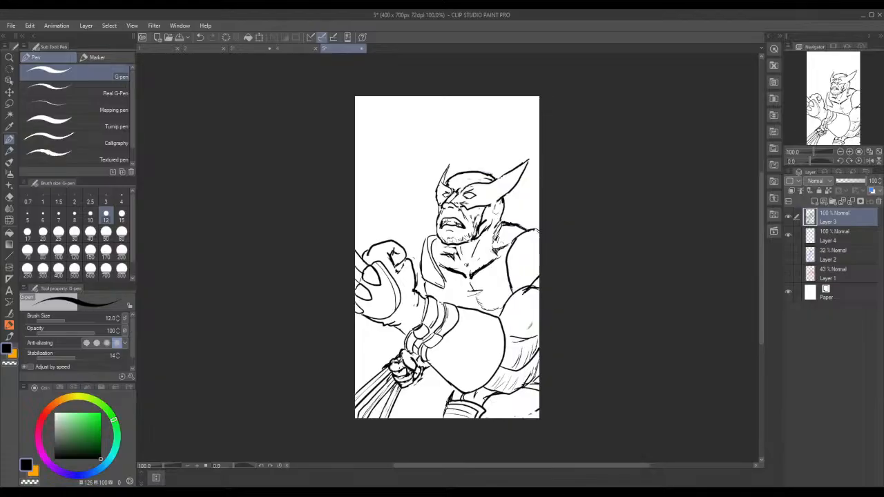
Step: Redraw the mask's large side fin as a shorter curved point on Layer 3, refining its edge with the G-pen at size 8
drag(498, 205, 492, 221)
mouse_move(518, 186)
mouse_down()
mouse_move(501, 208)
mouse_move(521, 181)
mouse_move(512, 196)
mouse_up()
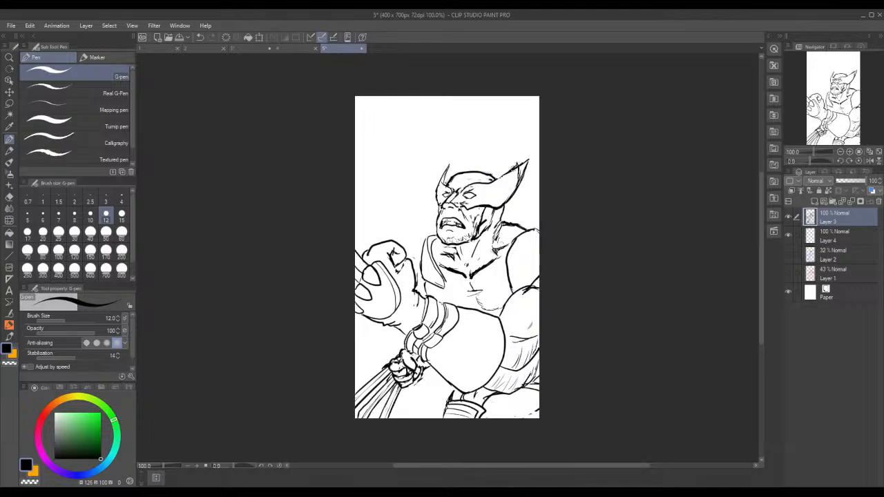
key(ctrl+z)
key(ctrl+z)
click(75, 215)
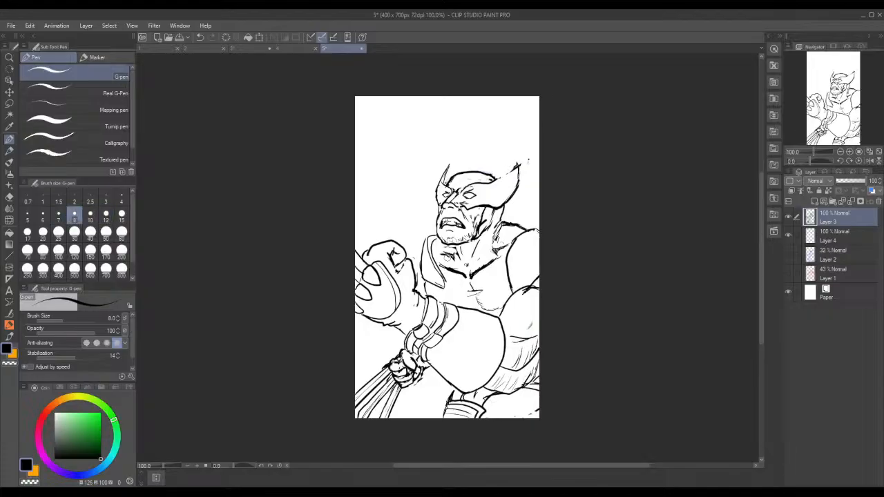
drag(497, 182, 511, 173)
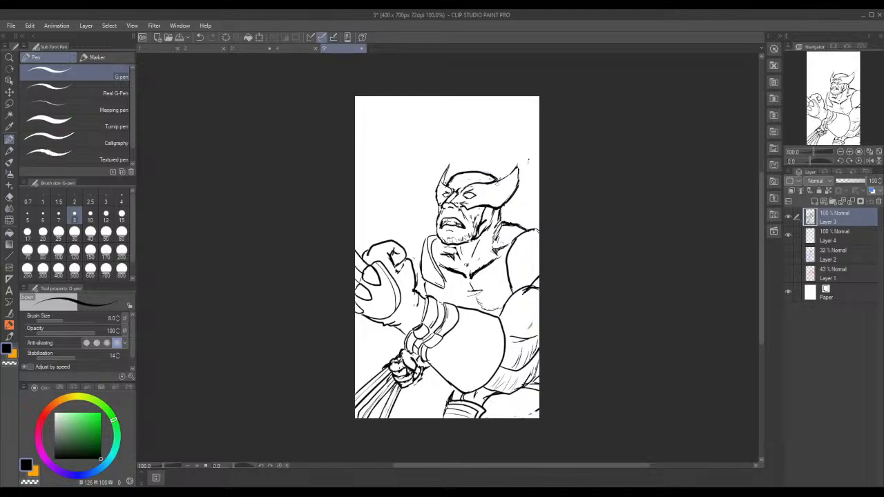
Step: Set Layer 4 to 46 % opacity and fill the mask's fins and eye area with the G-pen at size 20 and stabilization 2
click(834, 235)
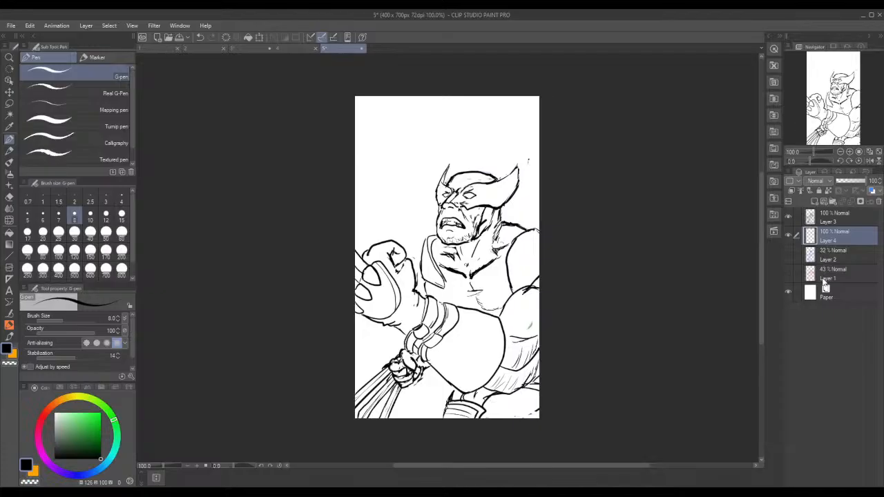
click(849, 180)
mouse_move(487, 195)
mouse_down()
mouse_move(500, 190)
mouse_move(492, 201)
mouse_move(504, 200)
mouse_up()
click(49, 357)
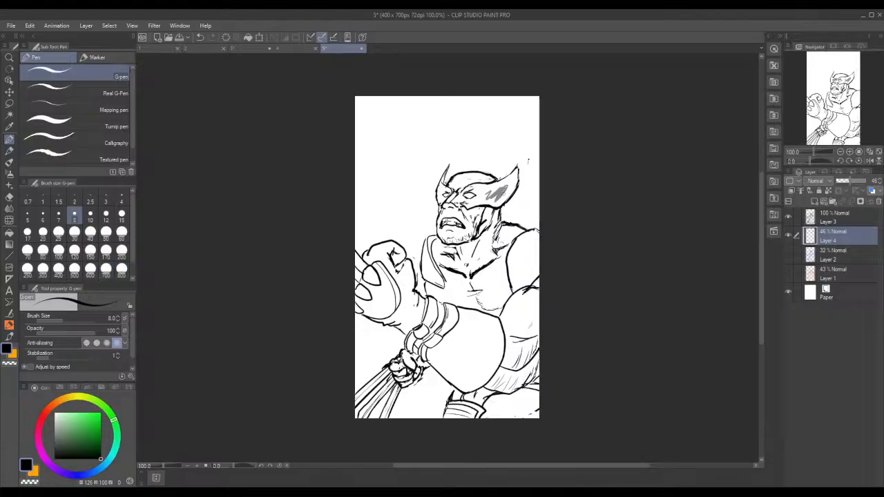
click(53, 357)
click(106, 232)
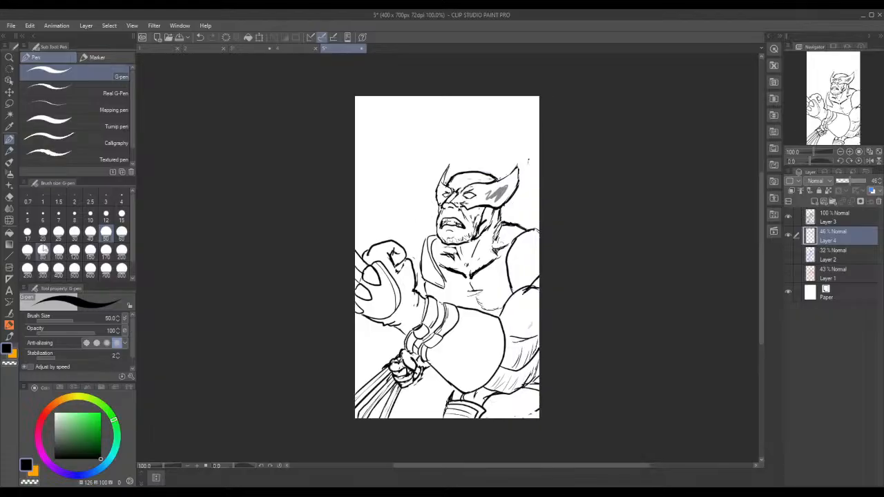
click(43, 233)
mouse_move(500, 198)
mouse_down()
mouse_move(516, 168)
mouse_move(509, 195)
mouse_move(493, 207)
mouse_move(452, 204)
mouse_move(500, 195)
mouse_move(474, 194)
mouse_move(515, 174)
mouse_move(487, 193)
mouse_up()
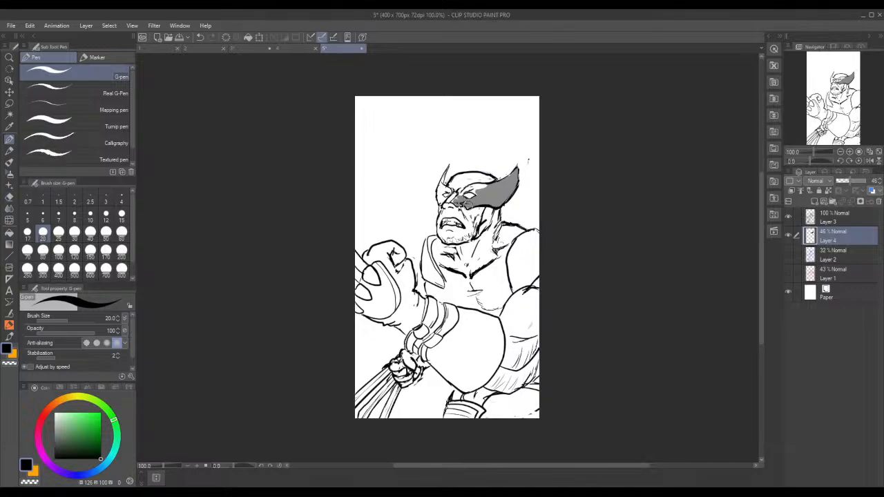
mouse_move(471, 207)
mouse_down()
mouse_move(455, 196)
mouse_move(488, 186)
mouse_move(470, 185)
mouse_move(479, 194)
mouse_up()
drag(440, 202, 437, 178)
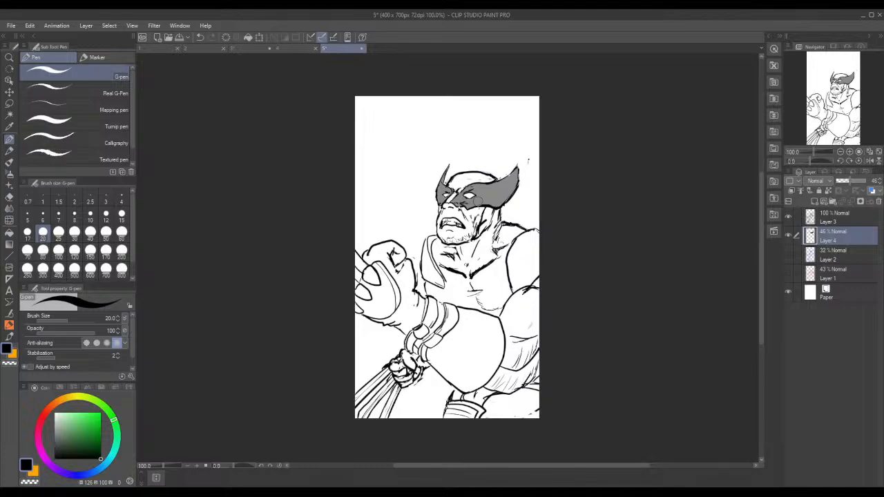
Step: Fill the mask's cheek strip, the neck shadows, the far shoulder and the suit's chest strap on Layer 4
mouse_move(484, 209)
mouse_down()
mouse_move(489, 223)
mouse_move(491, 206)
mouse_move(476, 239)
mouse_up()
drag(439, 205, 439, 208)
mouse_move(524, 243)
mouse_down()
mouse_move(509, 267)
mouse_move(512, 289)
mouse_move(535, 273)
mouse_move(533, 231)
mouse_move(514, 249)
mouse_move(528, 256)
mouse_move(535, 234)
mouse_move(520, 276)
mouse_move(534, 261)
mouse_move(533, 276)
mouse_up()
mouse_move(503, 226)
mouse_down()
mouse_move(503, 246)
mouse_move(511, 232)
mouse_move(502, 246)
mouse_up()
drag(448, 250, 446, 248)
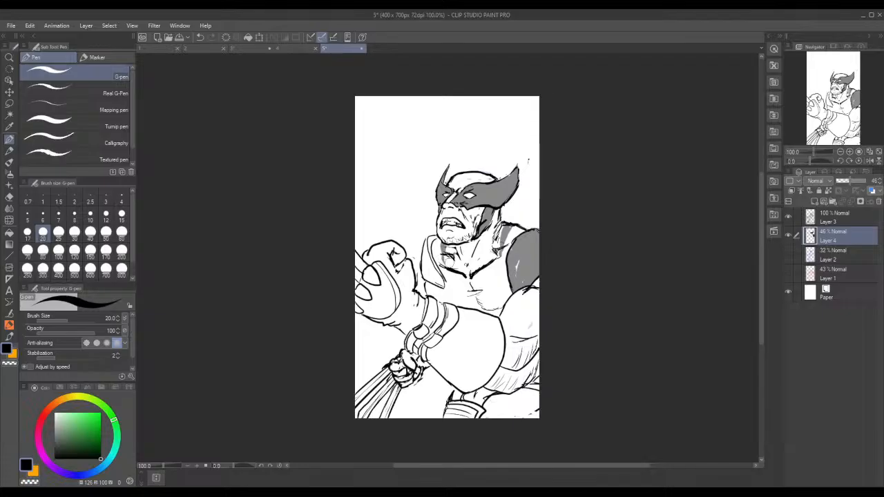
mouse_move(434, 233)
mouse_down()
mouse_move(422, 245)
mouse_move(421, 273)
mouse_move(449, 291)
mouse_move(429, 257)
mouse_move(436, 283)
mouse_move(426, 268)
mouse_up()
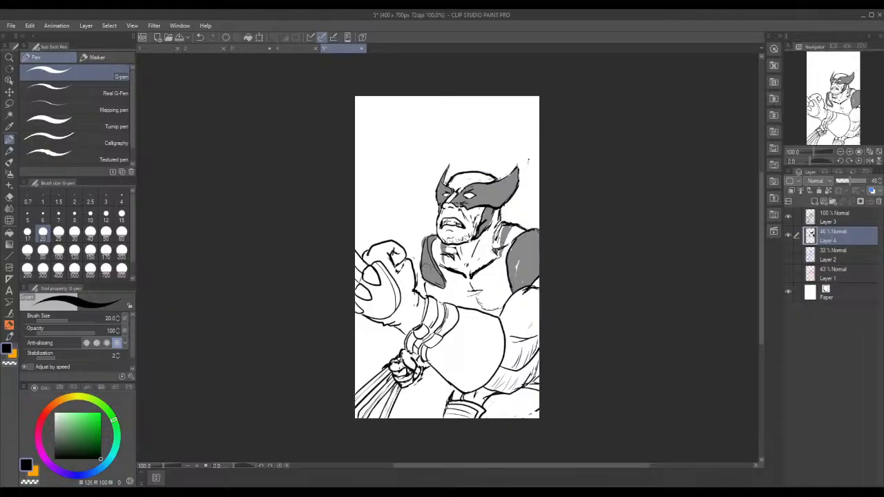
Step: Try Layer 4's shading at 100 % opacity, then lower it to 35 %
click(819, 224)
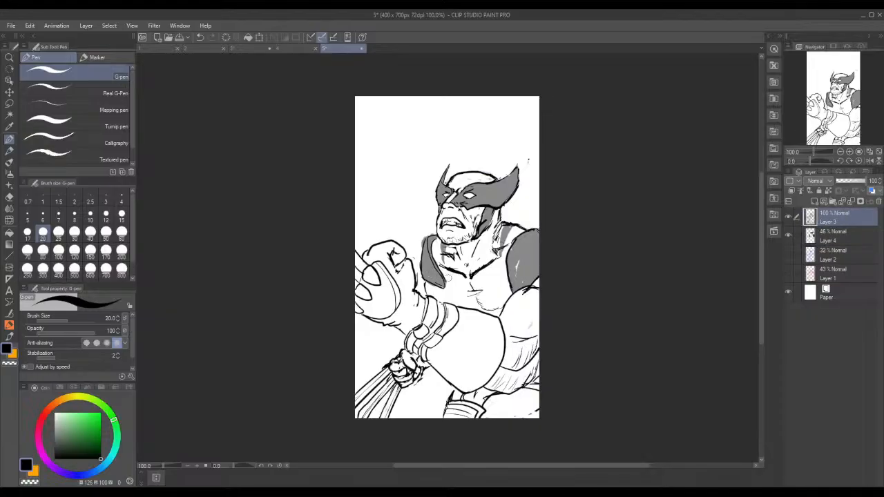
click(832, 233)
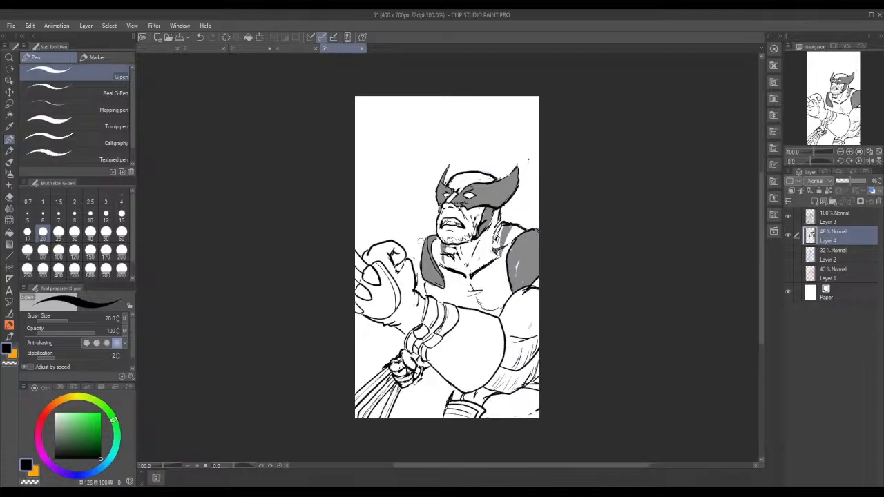
click(833, 222)
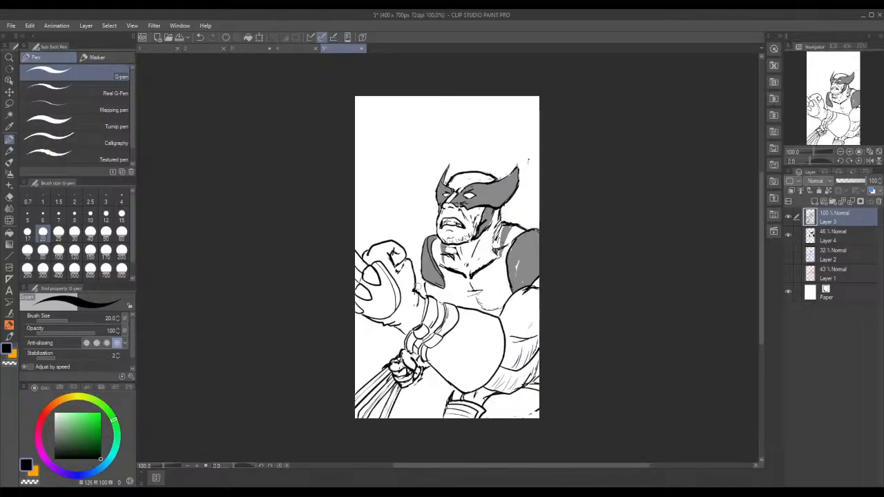
click(823, 238)
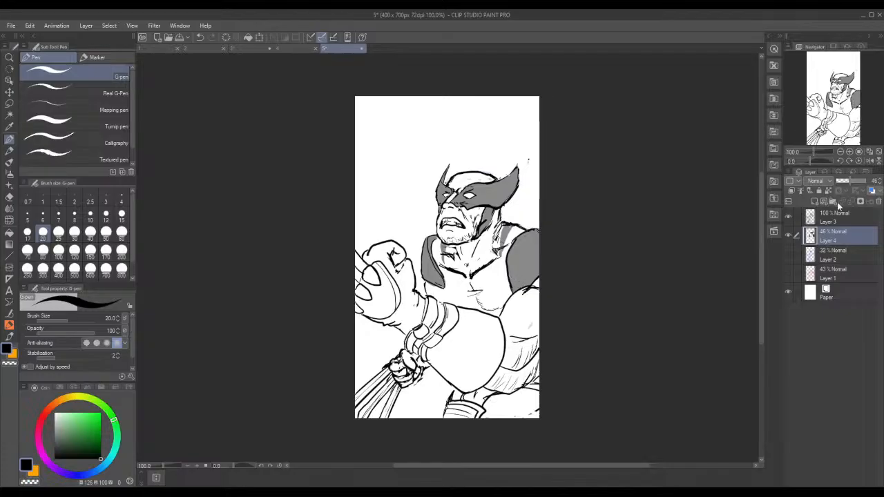
drag(853, 181, 869, 188)
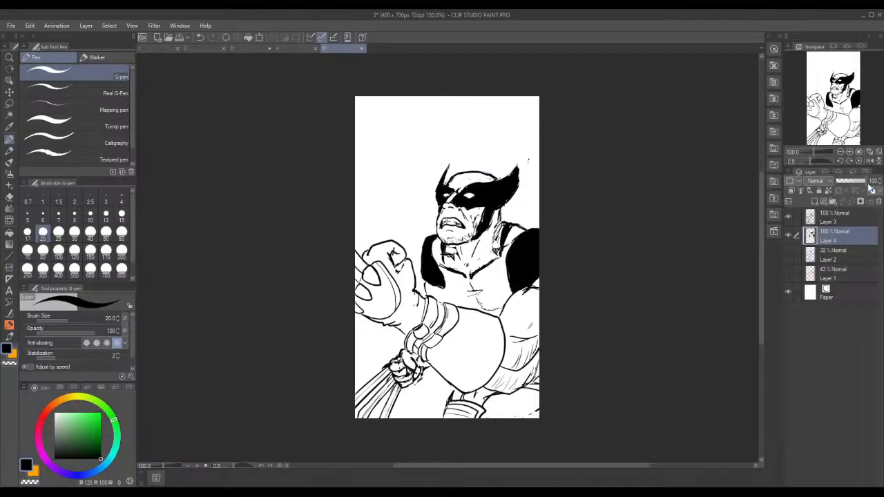
drag(870, 187, 865, 188)
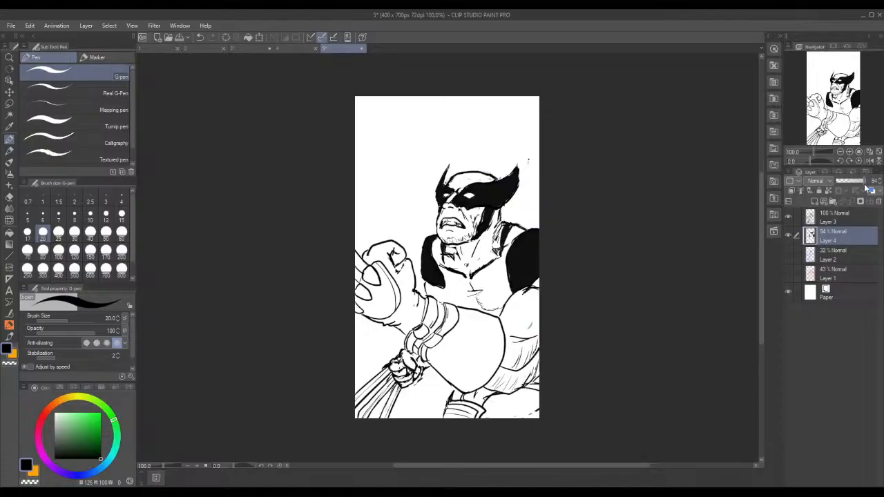
drag(864, 187, 846, 184)
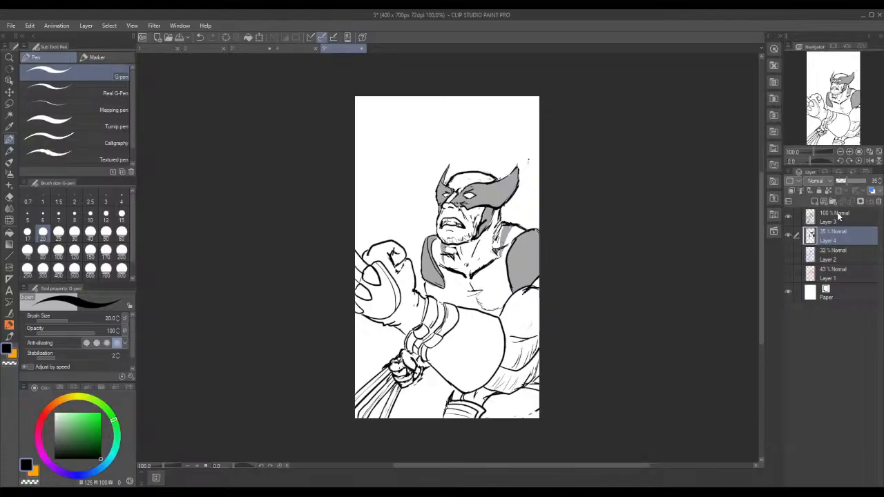
Step: Lock Layer 3's transparent pixels and set the drawing colour to white for recolouring the linework inside the mask
click(837, 215)
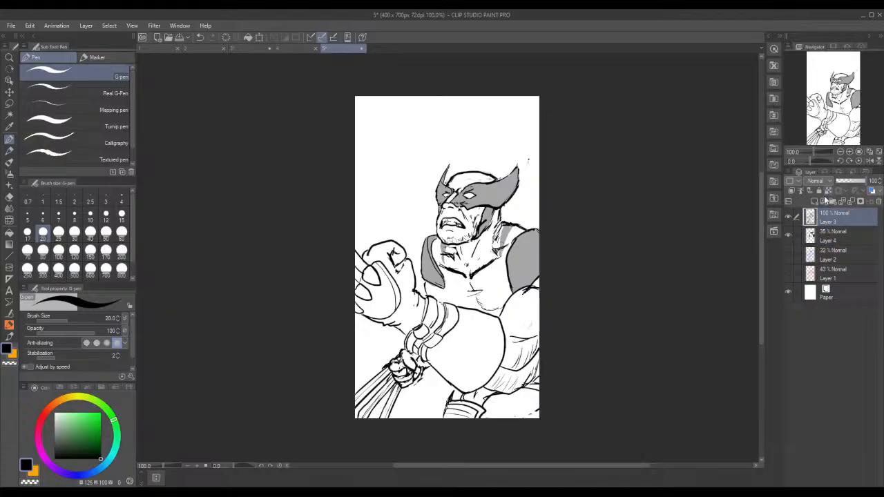
click(827, 191)
click(55, 413)
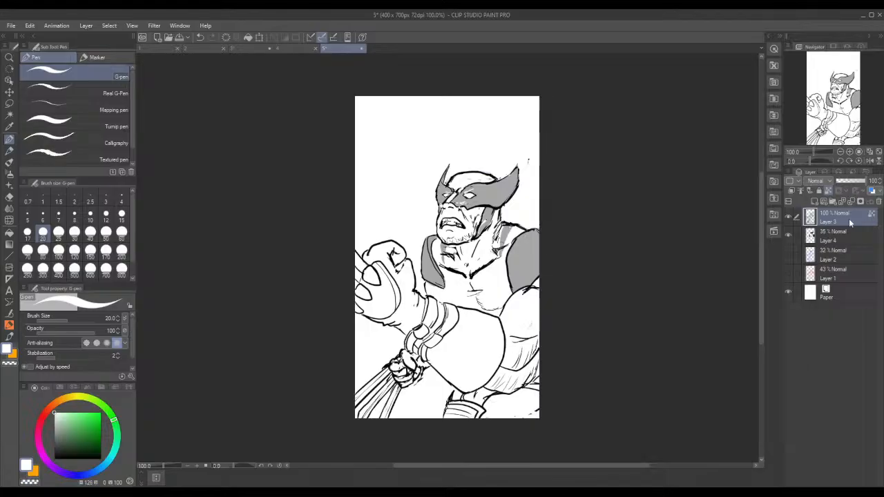
Step: Raise Layer 4 to 100 % opacity and erase highlights from the black shoulder fill with the hard eraser at size 15
click(849, 237)
drag(850, 181, 871, 188)
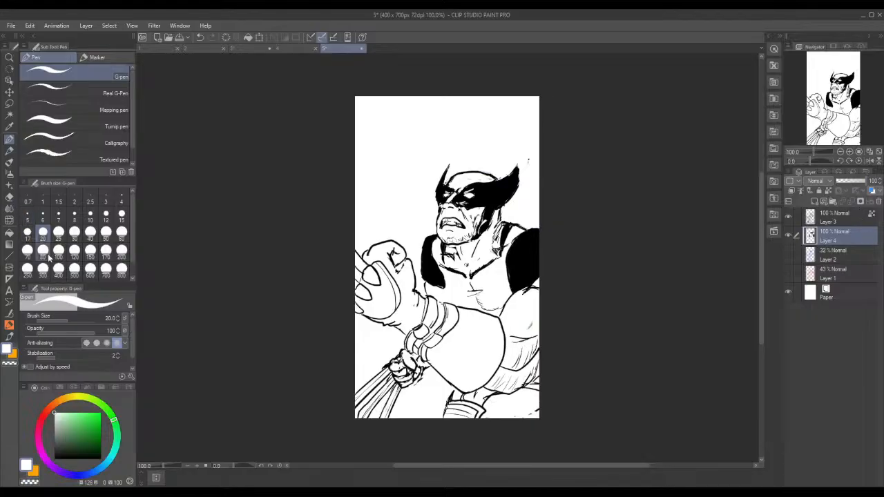
drag(97, 449, 107, 463)
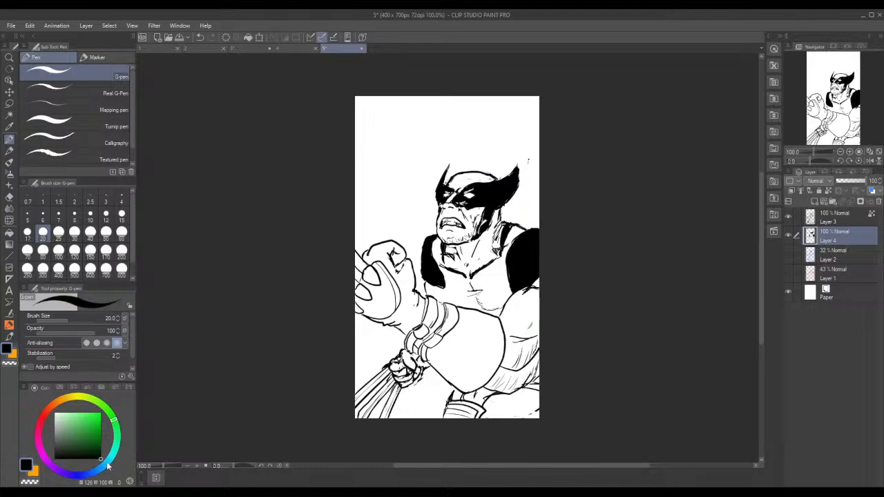
click(9, 196)
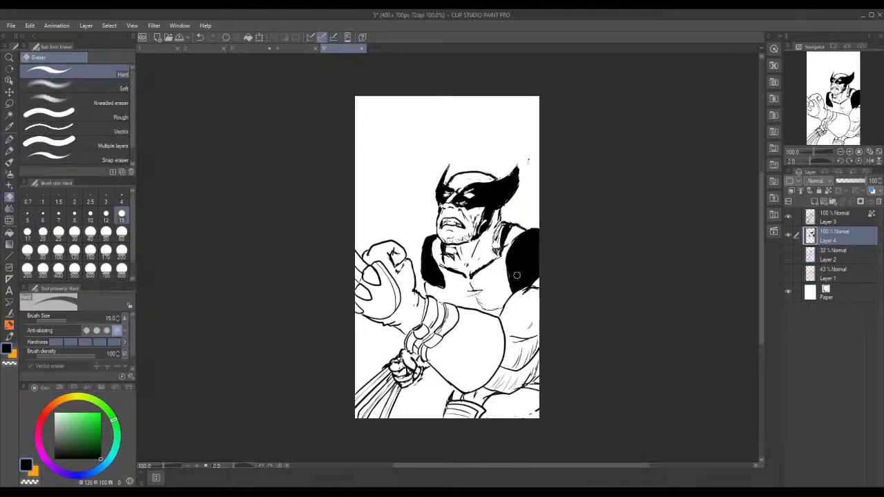
mouse_move(515, 257)
mouse_down()
mouse_move(513, 281)
mouse_move(530, 258)
mouse_up()
Step: Recolour the lines over the black chest strap white on Layer 3 with the G-pen
click(853, 221)
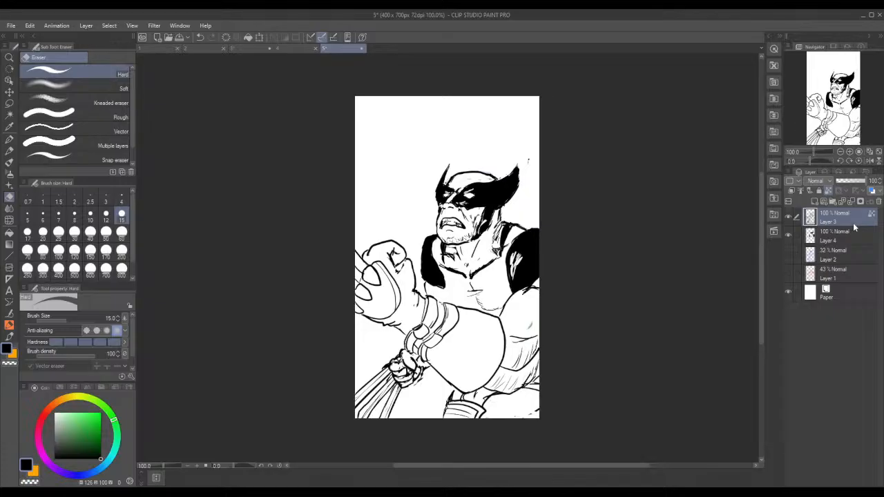
click(9, 138)
drag(71, 412, 51, 399)
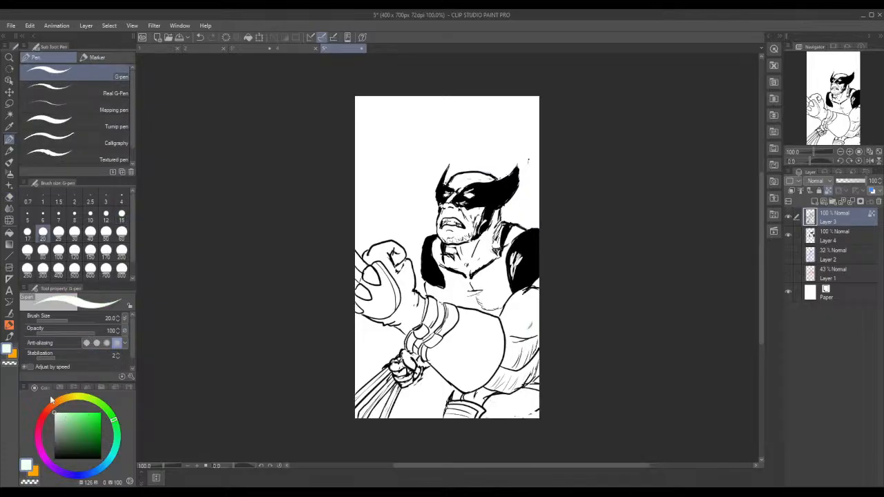
drag(429, 237, 442, 285)
drag(430, 236, 443, 285)
Step: Return the drawing colour to black, unlock Layer 3's transparent pixels and ink fine lines around the mouth and jaw at size 7
click(839, 233)
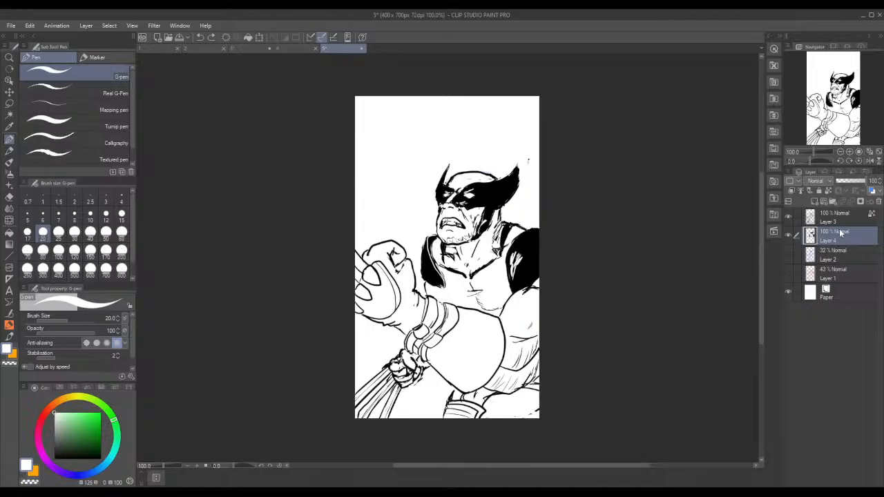
click(100, 458)
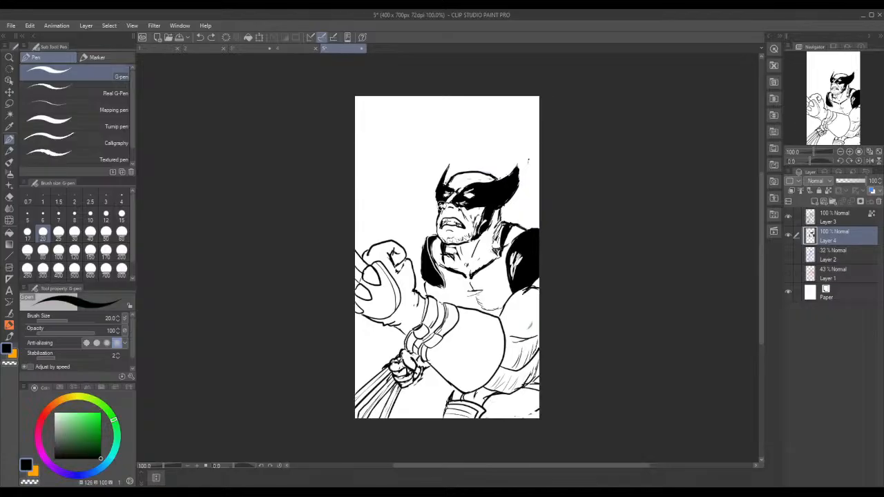
click(835, 220)
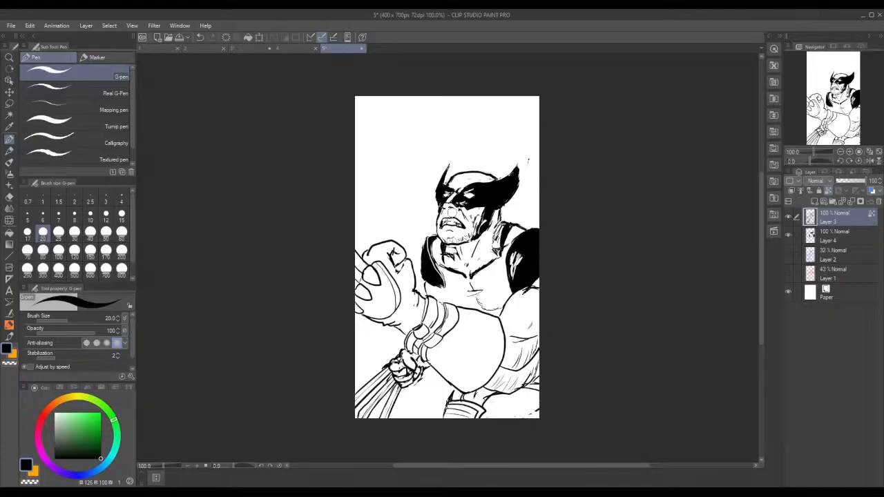
key(alt+bracketleft)
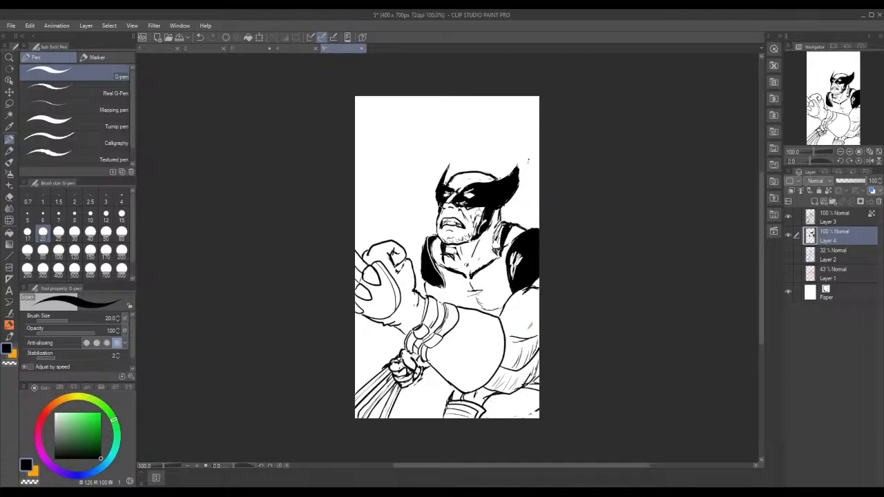
click(836, 221)
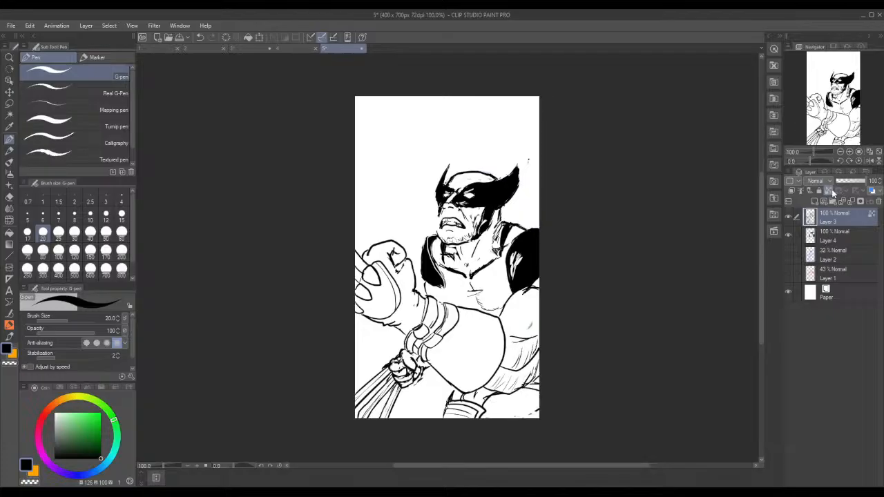
click(58, 215)
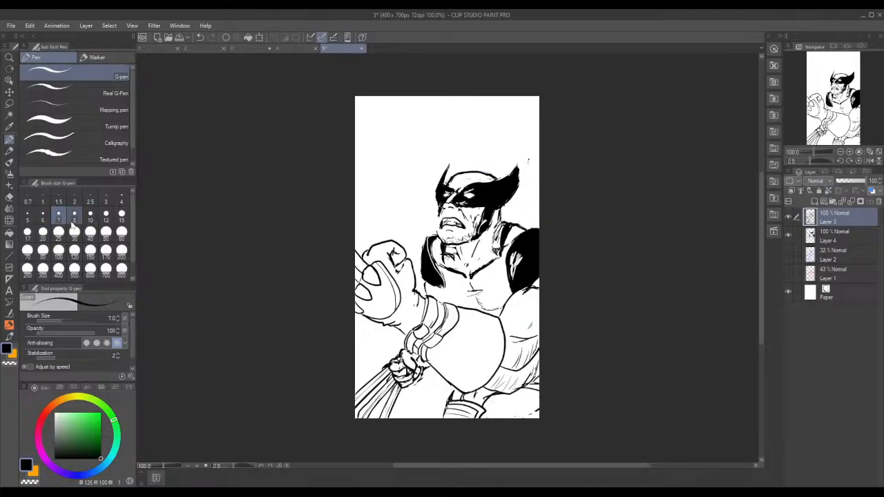
drag(443, 212, 437, 238)
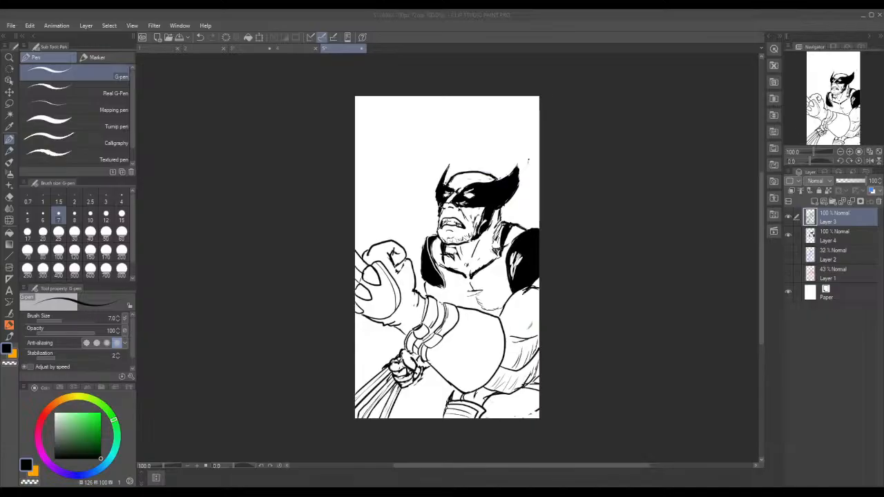
Step: Break up the highlights in the black shoulder fill on Layer 4 with fine G-pen strokes
click(852, 238)
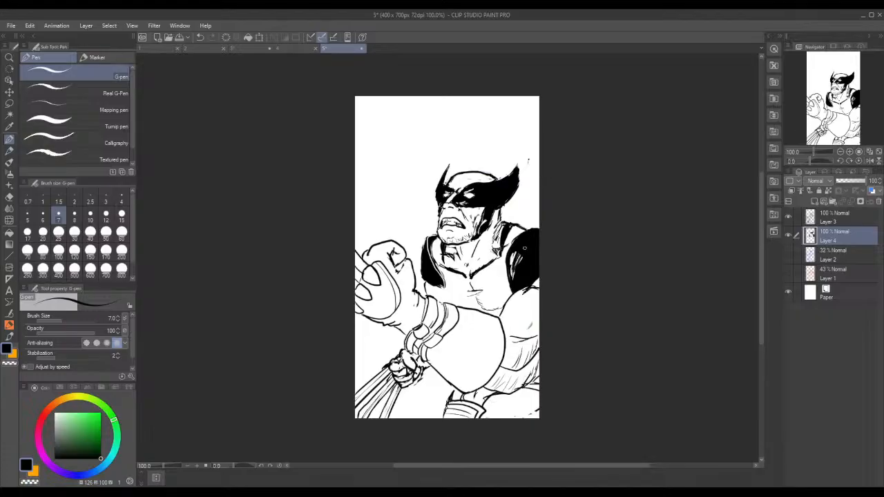
mouse_move(522, 255)
mouse_down()
mouse_move(513, 275)
mouse_move(511, 265)
mouse_up()
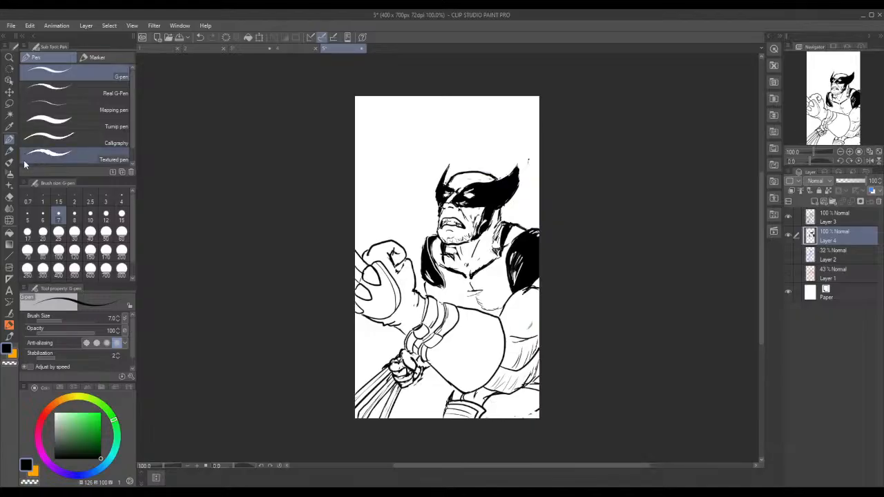
Step: Lower Layer 4's opacity to 65 % and set the G-pen's brush size to 12
click(859, 181)
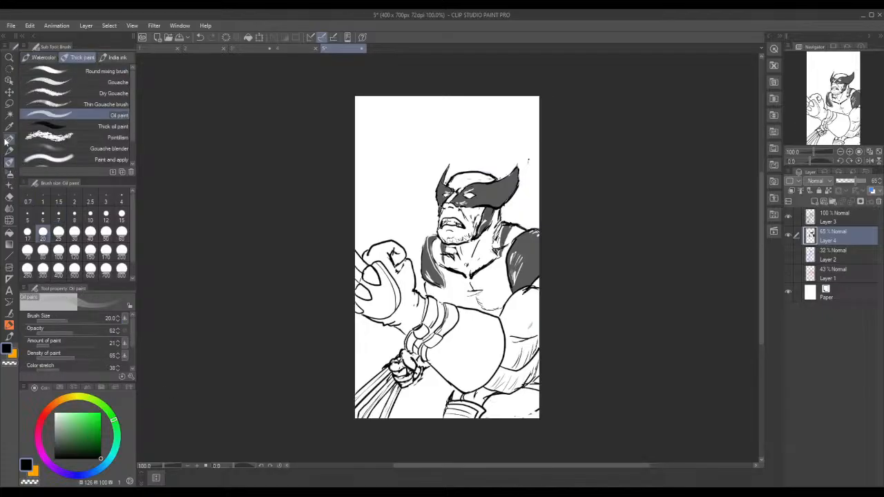
click(9, 139)
click(106, 214)
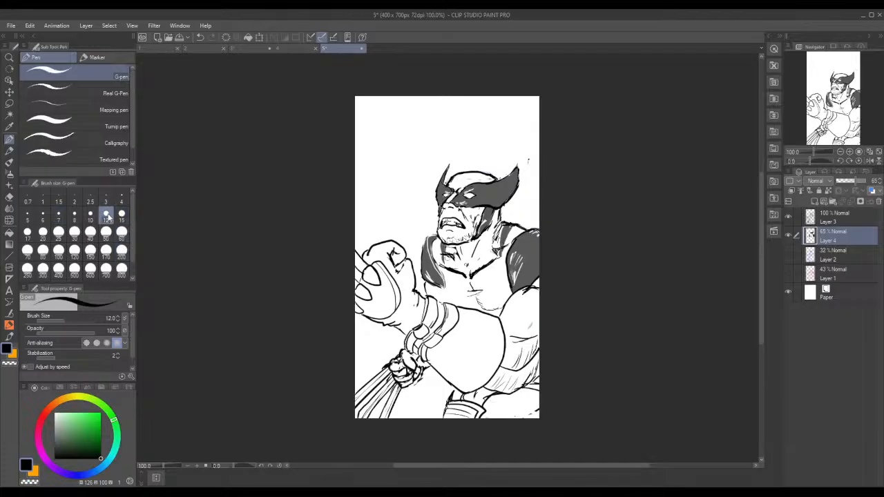
Step: Fill the forearm sleeve black on Layer 4 with the G-pen up to size 50, and both gloved hands at size 15
mouse_move(431, 352)
mouse_down()
mouse_move(446, 378)
mouse_move(479, 388)
mouse_move(502, 347)
mouse_move(494, 316)
mouse_move(502, 335)
mouse_move(494, 321)
mouse_move(457, 308)
mouse_move(460, 325)
mouse_move(430, 349)
mouse_move(458, 382)
mouse_move(483, 370)
mouse_move(490, 337)
mouse_move(475, 317)
mouse_move(487, 336)
mouse_move(486, 323)
mouse_move(484, 343)
mouse_move(457, 356)
mouse_move(466, 381)
mouse_move(439, 353)
mouse_move(472, 332)
mouse_move(472, 317)
mouse_move(451, 338)
mouse_up()
click(105, 232)
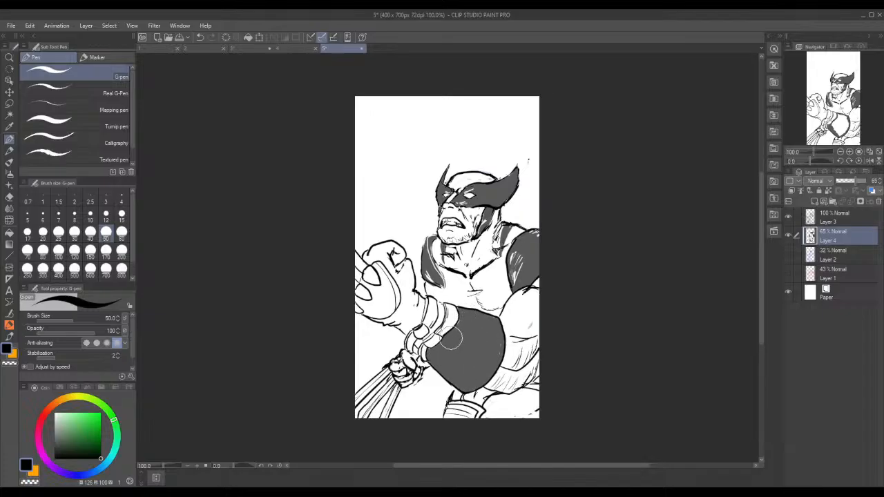
click(122, 213)
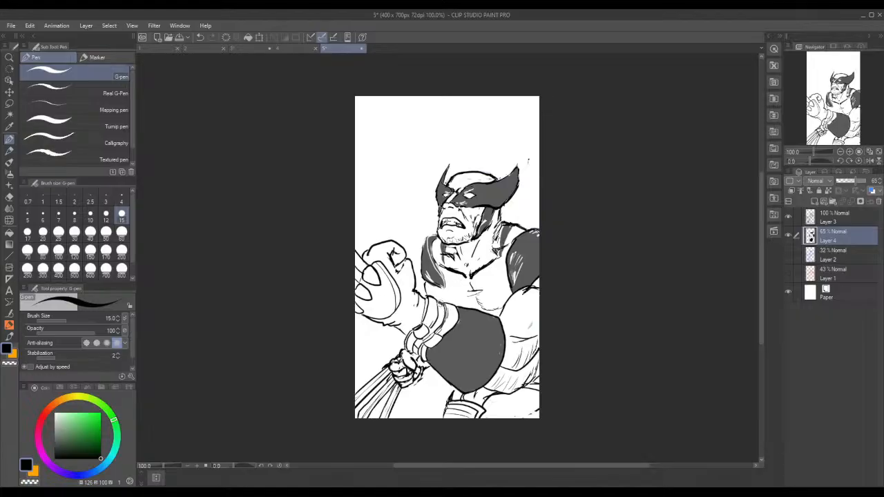
mouse_move(442, 301)
mouse_down()
mouse_move(437, 314)
mouse_move(444, 319)
mouse_move(441, 307)
mouse_move(414, 346)
mouse_move(421, 341)
mouse_up()
mouse_move(418, 295)
mouse_down()
mouse_move(421, 311)
mouse_move(407, 331)
mouse_move(372, 318)
mouse_move(405, 324)
mouse_move(399, 309)
mouse_move(390, 318)
mouse_move(404, 322)
mouse_move(391, 320)
mouse_move(402, 301)
mouse_move(411, 322)
mouse_move(418, 314)
mouse_move(403, 274)
mouse_move(401, 291)
mouse_move(401, 252)
mouse_up()
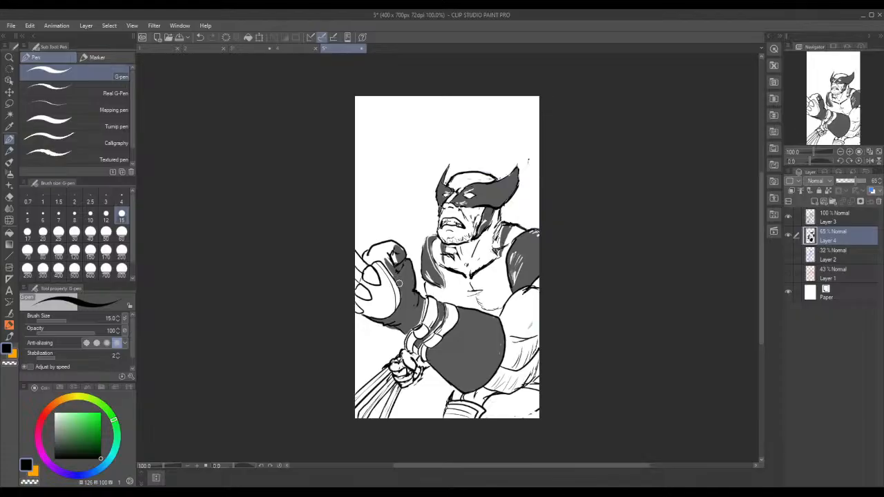
mouse_move(398, 283)
mouse_down()
mouse_move(385, 261)
mouse_move(399, 247)
mouse_move(384, 243)
mouse_move(365, 256)
mouse_move(387, 254)
mouse_move(364, 261)
mouse_up()
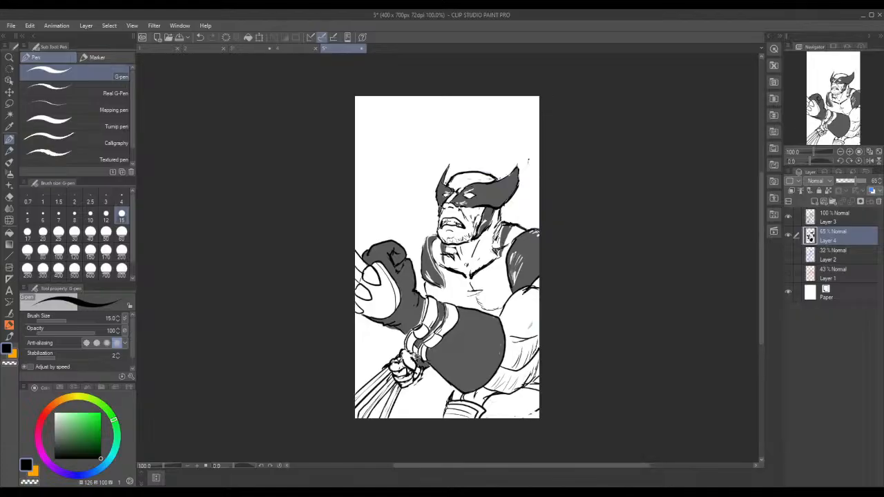
mouse_move(412, 358)
mouse_down()
mouse_move(404, 354)
mouse_move(403, 373)
mouse_move(395, 365)
mouse_move(399, 381)
mouse_move(392, 366)
mouse_move(400, 383)
mouse_move(414, 377)
mouse_move(413, 361)
mouse_move(408, 378)
mouse_move(427, 370)
mouse_up()
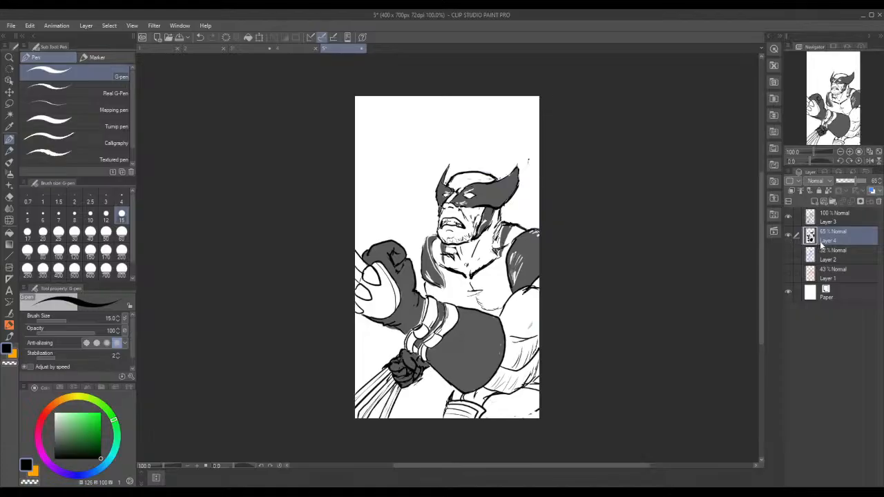
Step: Lock Layer 3's transparent pixels and recolour the lines over both black gloved hands white with the G-pen
click(839, 219)
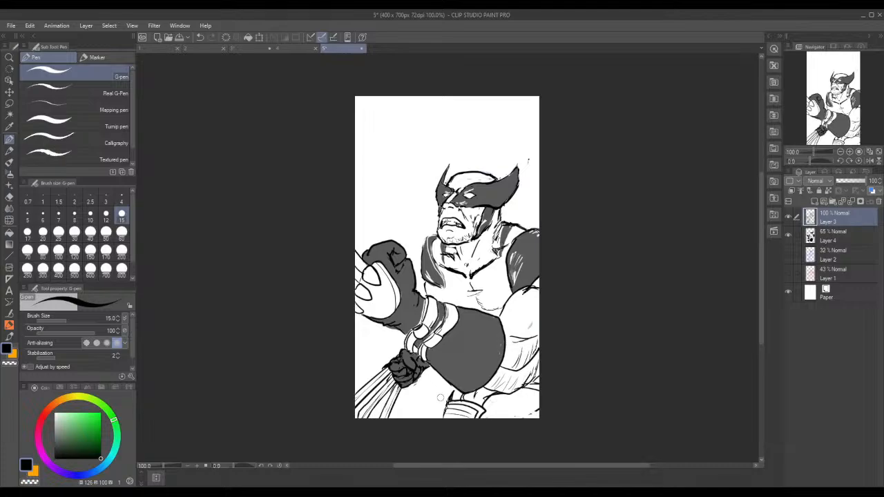
click(836, 238)
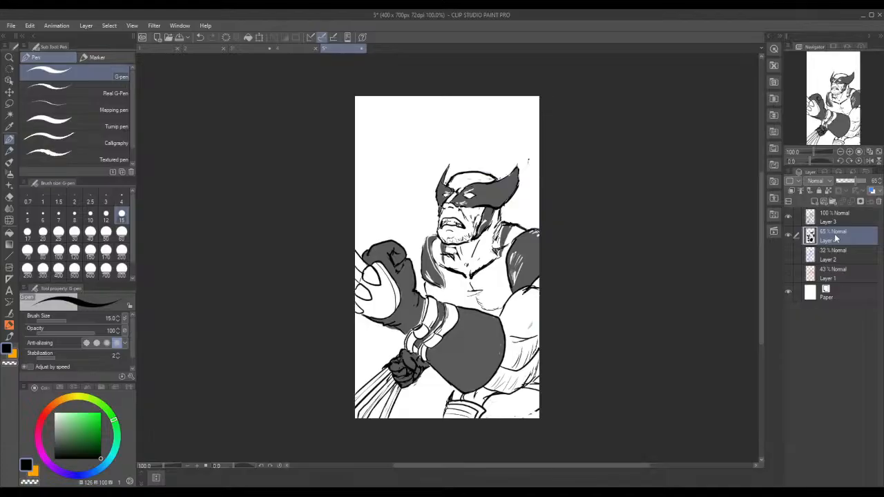
click(826, 221)
drag(71, 417, 56, 413)
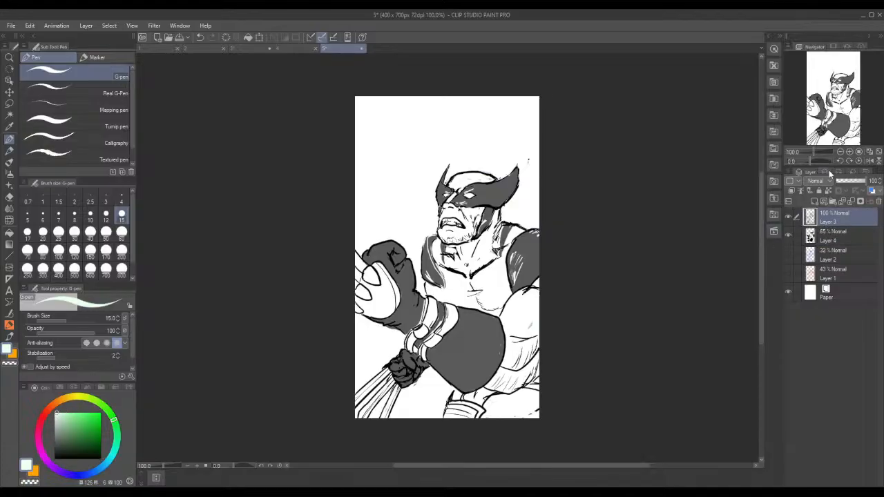
click(828, 191)
mouse_move(388, 254)
mouse_down()
mouse_move(399, 272)
mouse_move(404, 264)
mouse_up()
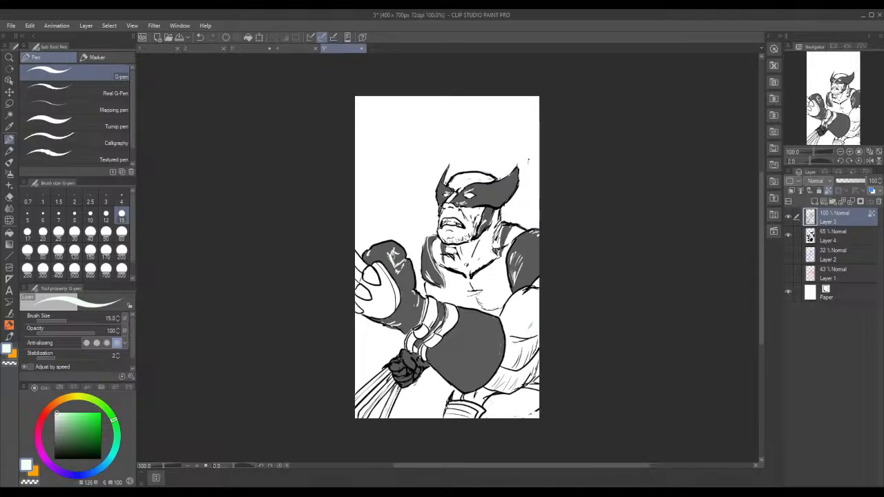
mouse_move(410, 357)
mouse_down()
mouse_move(412, 376)
mouse_move(422, 366)
mouse_move(397, 360)
mouse_move(395, 371)
mouse_move(414, 380)
mouse_move(419, 366)
mouse_up()
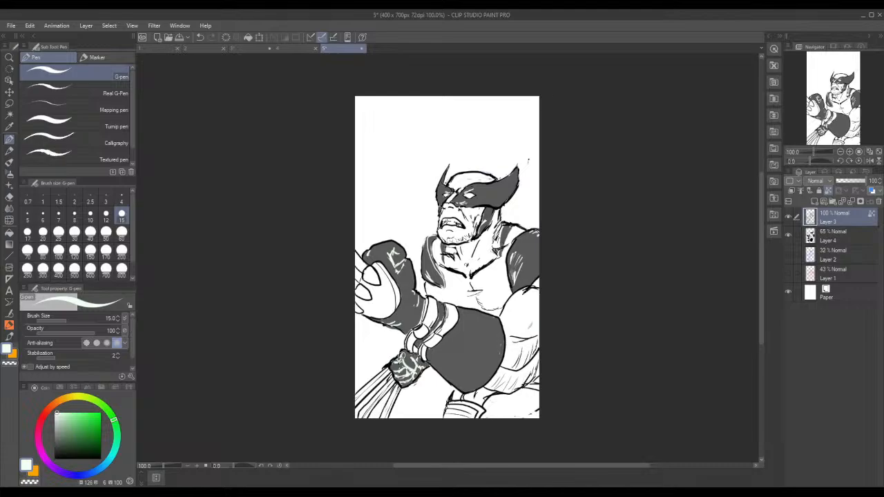
Step: Raise Layer 4's opacity to 100 % and paint white highlight strokes along the upper edge of the black forearm
click(836, 235)
drag(859, 181, 876, 185)
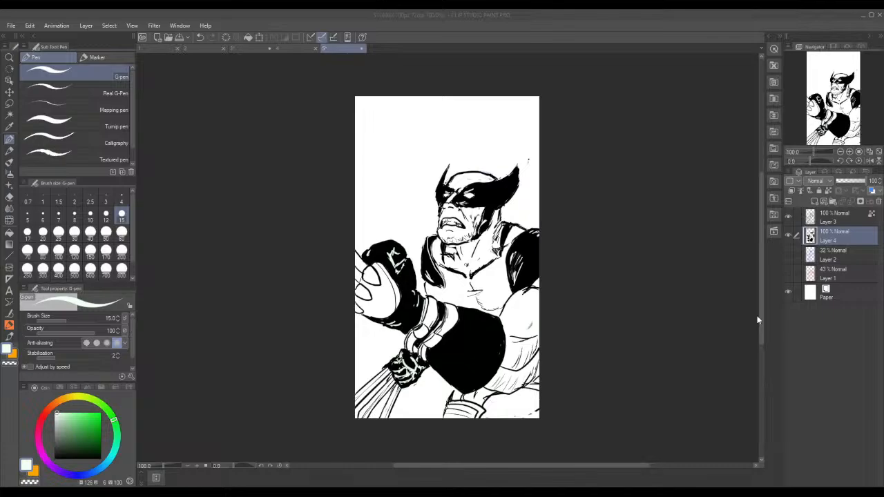
click(465, 310)
mouse_move(471, 310)
mouse_down()
mouse_move(480, 325)
mouse_move(498, 325)
mouse_move(499, 341)
mouse_move(475, 320)
mouse_up()
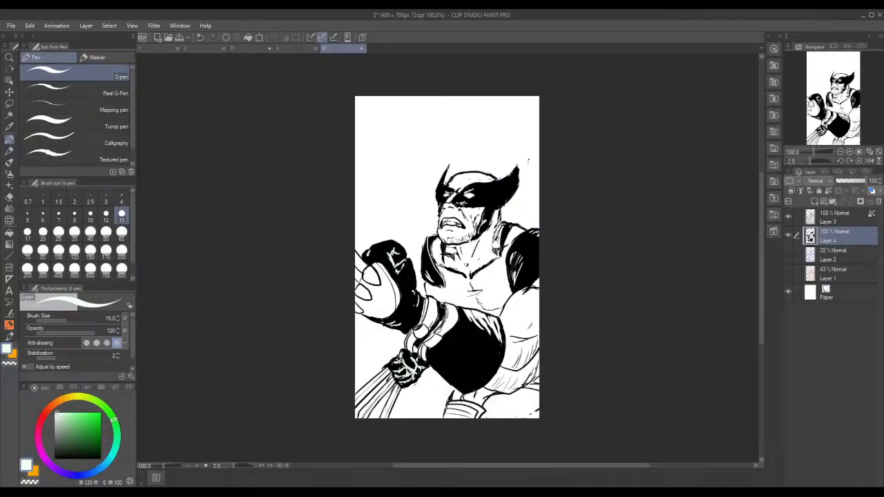
Step: Return the drawing colour to black and paint over the white highlight strokes on the forearm
click(31, 475)
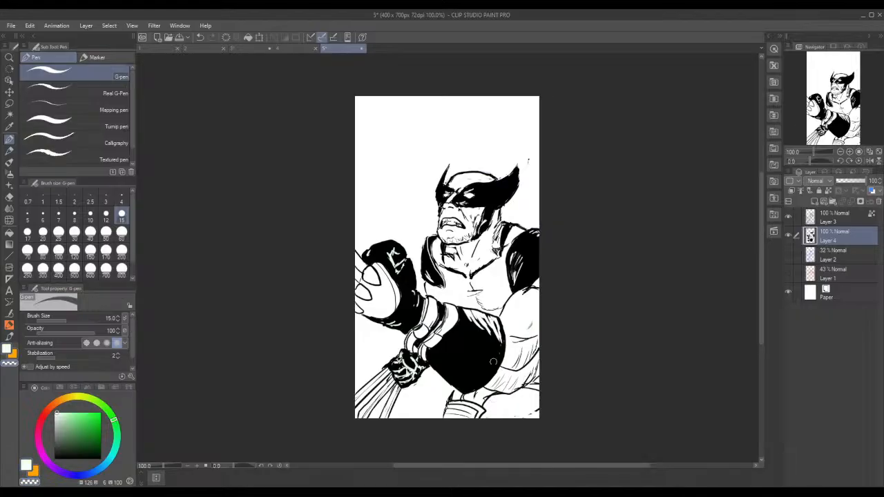
click(100, 459)
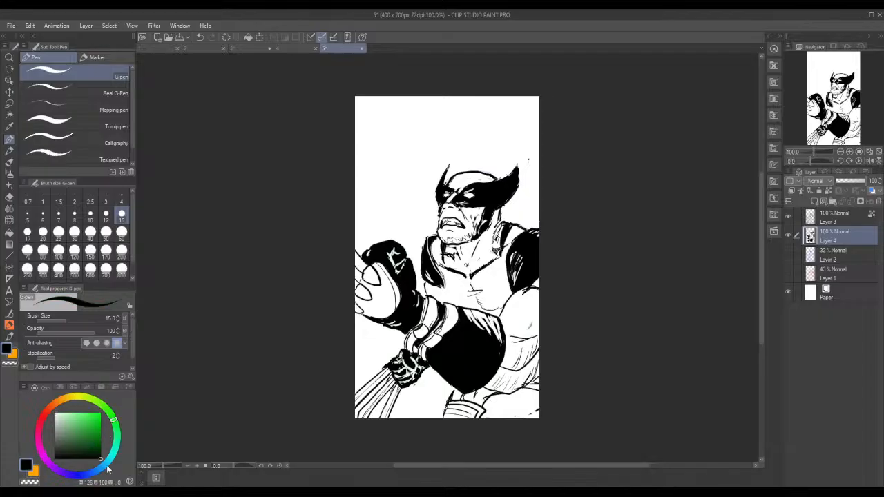
mouse_move(469, 313)
mouse_down()
mouse_move(488, 334)
mouse_move(466, 311)
mouse_move(489, 319)
mouse_move(465, 309)
mouse_move(495, 325)
mouse_move(501, 339)
mouse_up()
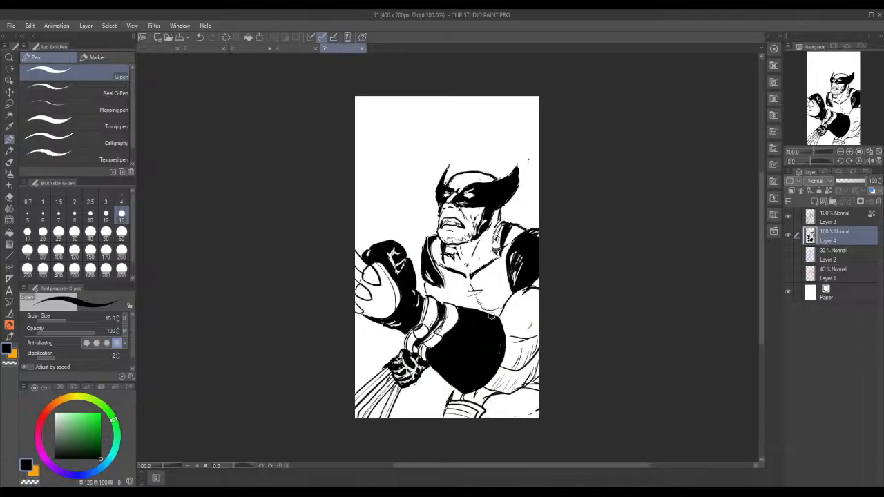
Step: Carve fine highlight strokes into the upper and lower edges of the black forearm on Layer 4 using the transparent colour
click(32, 482)
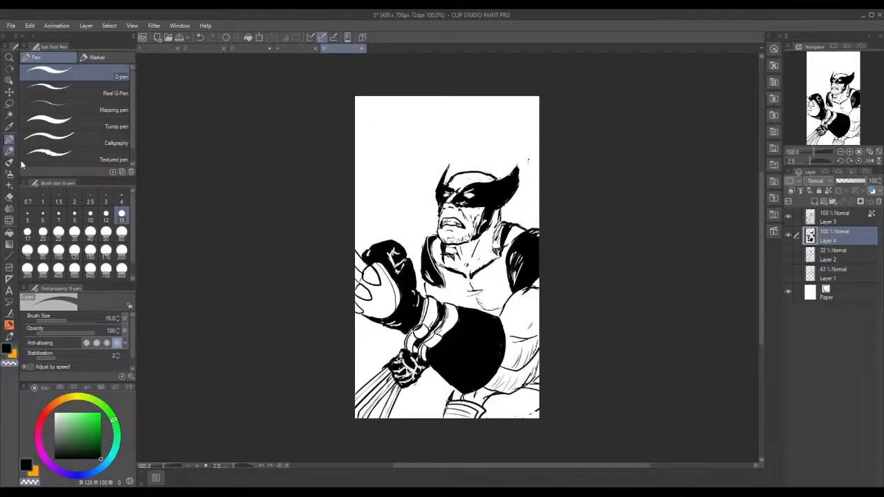
mouse_move(478, 314)
mouse_down()
mouse_move(502, 335)
mouse_move(476, 318)
mouse_move(483, 331)
mouse_up()
drag(473, 318, 479, 328)
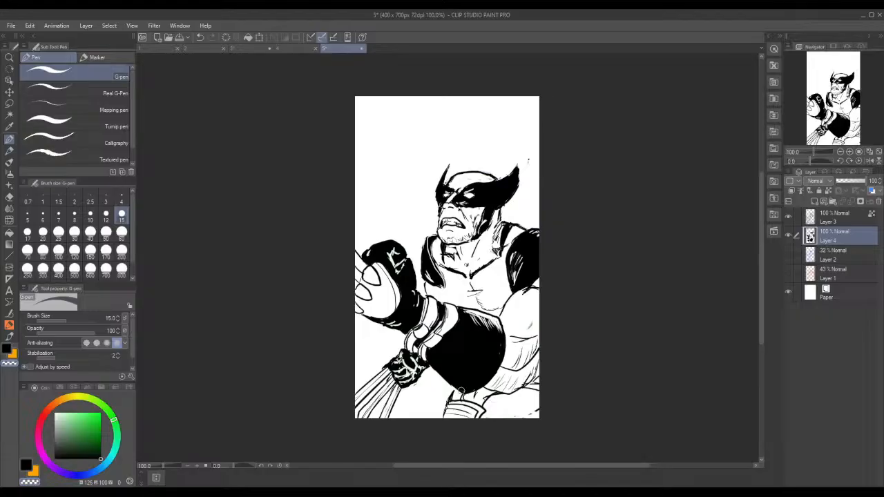
mouse_move(448, 379)
mouse_down()
mouse_move(473, 392)
mouse_move(442, 373)
mouse_up()
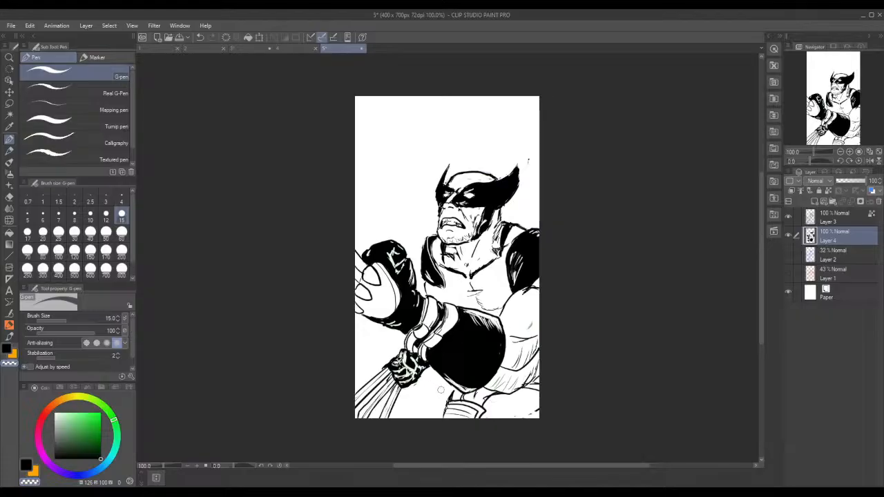
Step: Ink black shadows and hatching on both gloved hands, the claws and the neck and chest on Layer 4 with the G-pen
click(838, 218)
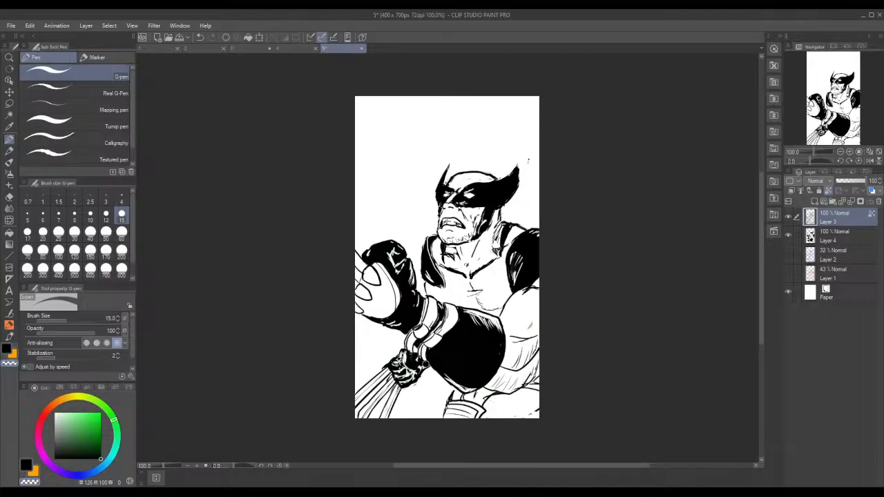
click(842, 237)
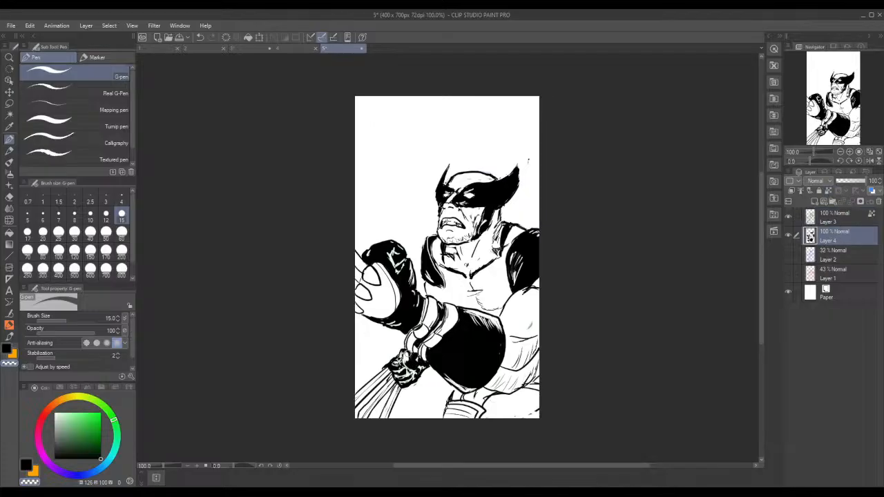
key(ctrl+z)
key(c)
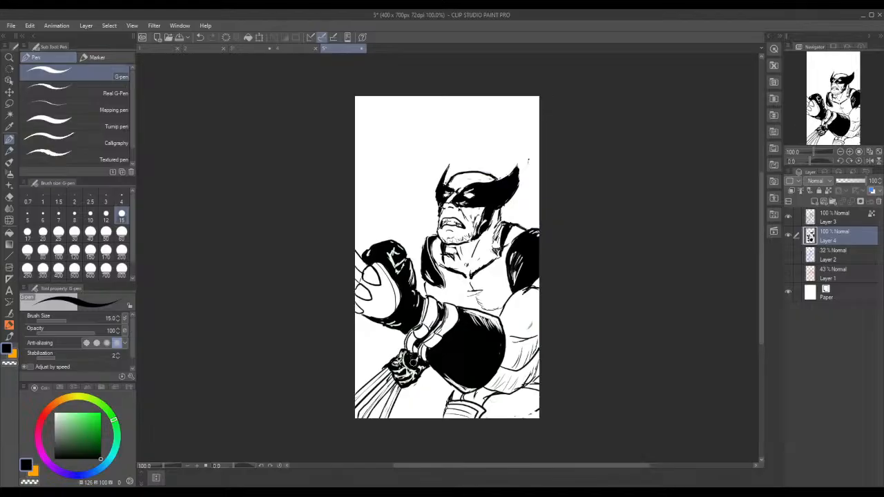
drag(415, 360, 422, 366)
mouse_move(377, 281)
mouse_down()
mouse_move(366, 279)
mouse_move(379, 283)
mouse_up()
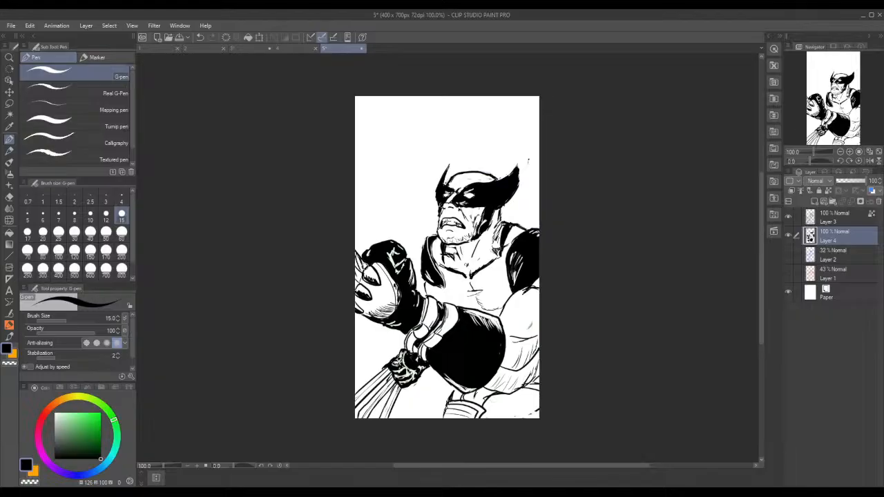
mouse_move(370, 387)
mouse_down()
mouse_move(367, 405)
mouse_move(379, 394)
mouse_move(382, 419)
mouse_up()
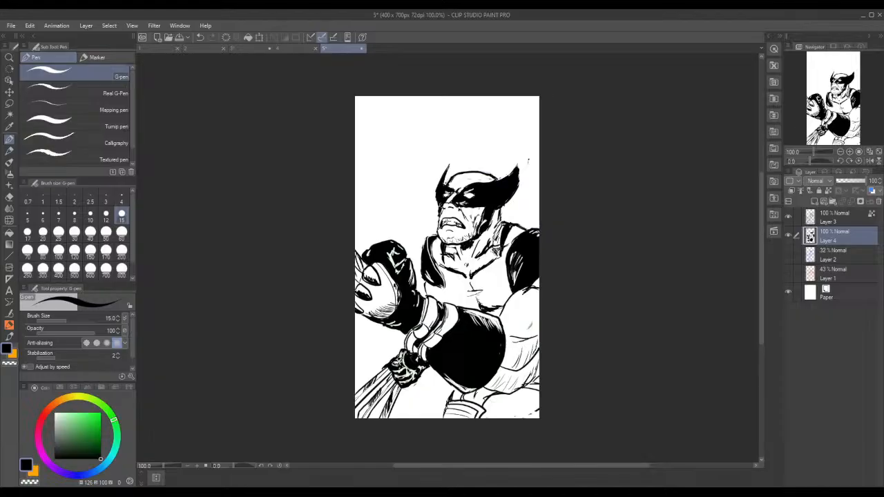
Step: Set the G-pen's brush size to 10 and ink black shading strokes on the side of the torso and the thigh
click(90, 214)
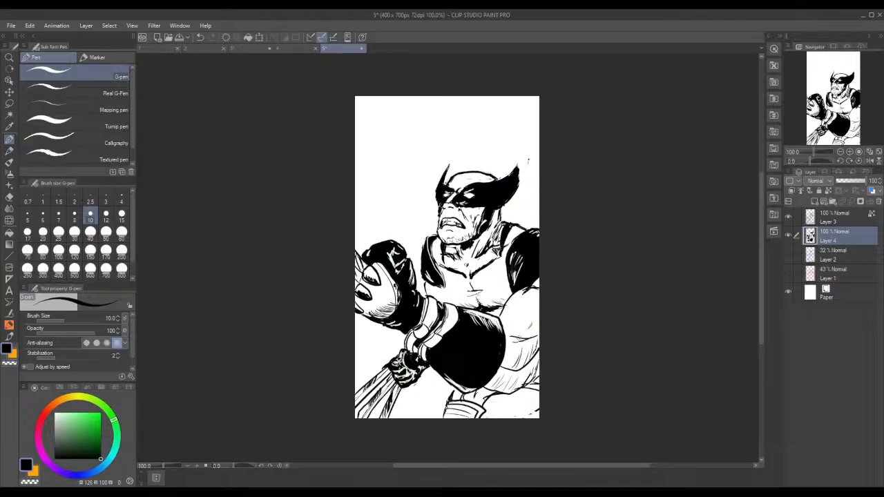
drag(512, 338, 539, 334)
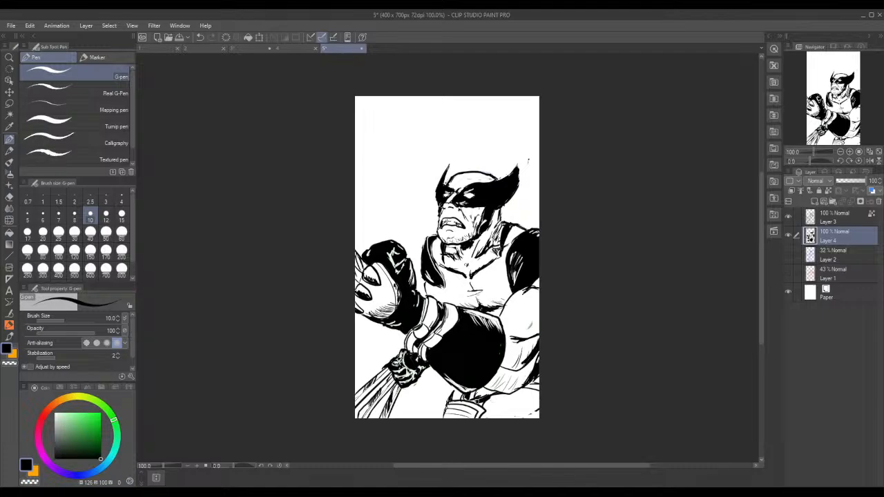
mouse_move(523, 417)
mouse_down()
mouse_move(540, 399)
mouse_move(532, 399)
mouse_move(539, 399)
mouse_move(526, 404)
mouse_move(537, 401)
mouse_move(540, 413)
mouse_up()
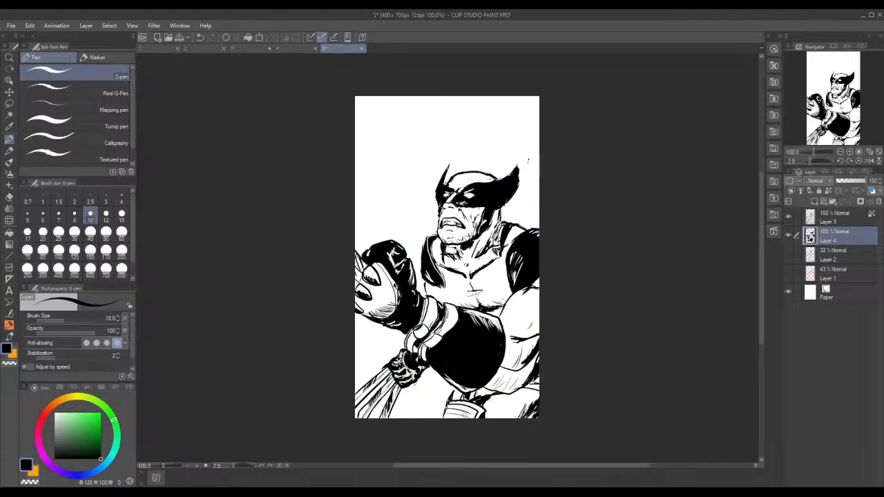
Step: Unlock Layer 3's transparent pixels and compare the line art with Layer 4 hidden and shown
click(831, 221)
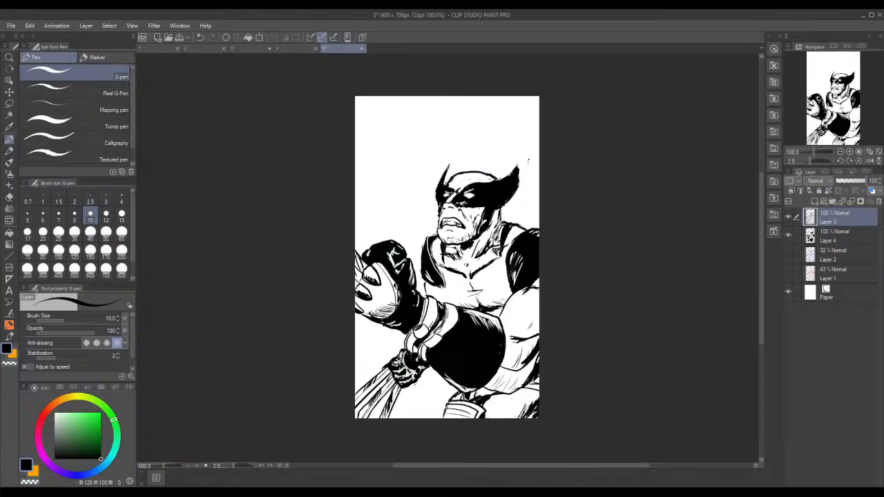
click(787, 237)
click(787, 237)
click(788, 237)
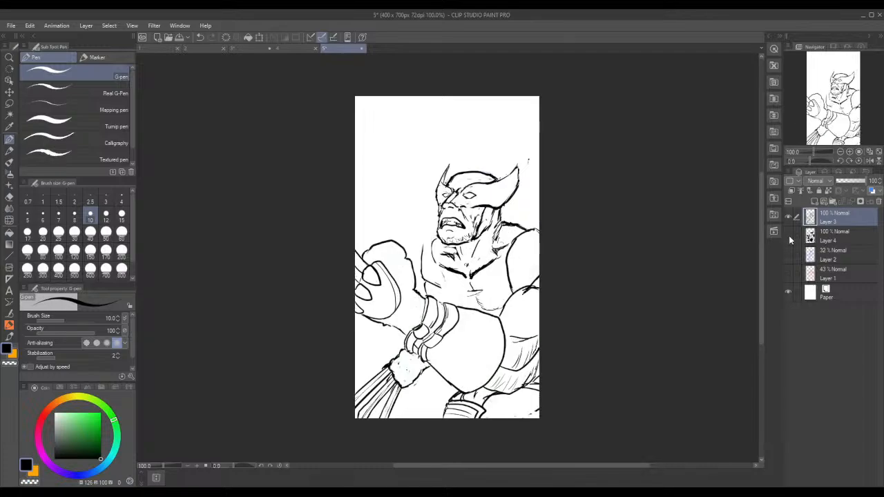
click(788, 236)
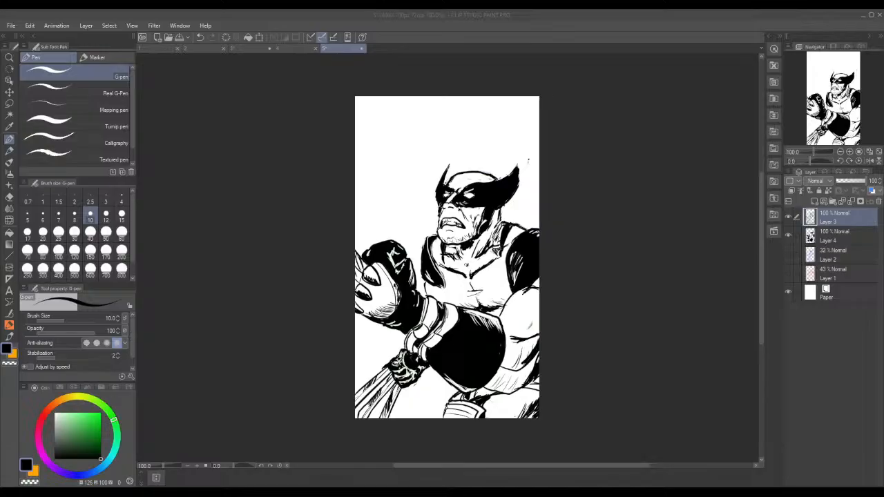
Step: Make Layer 4 the active layer and save the Wolverine drawing
click(836, 236)
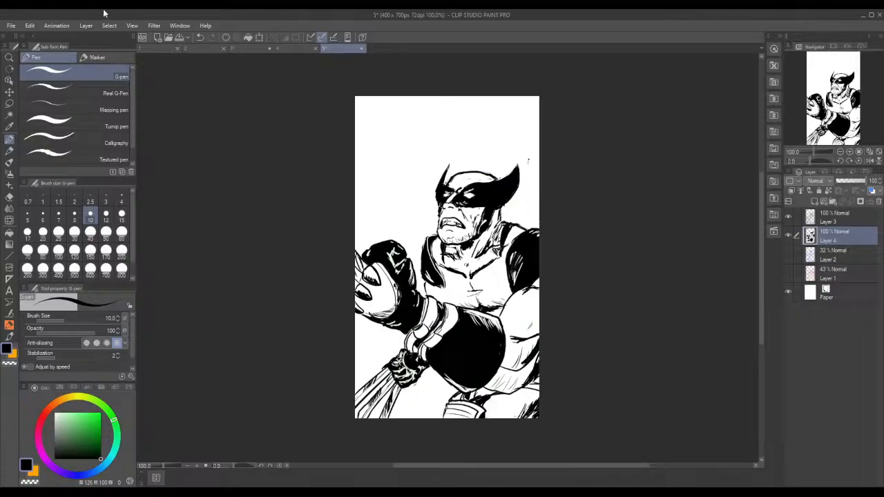
click(6, 29)
click(32, 95)
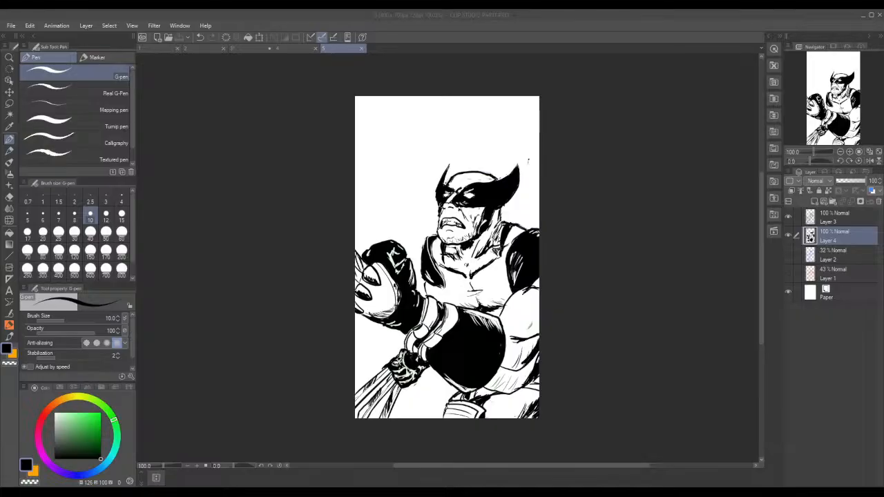
Step: Switch to the mmrpg list in Notepad, mark Wolverine with an X and minimise the list
key(alt+Tab)
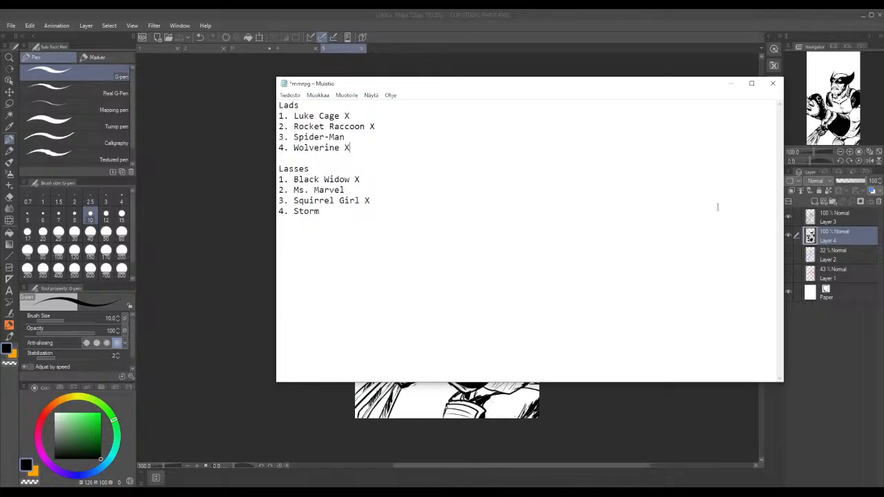
click(730, 84)
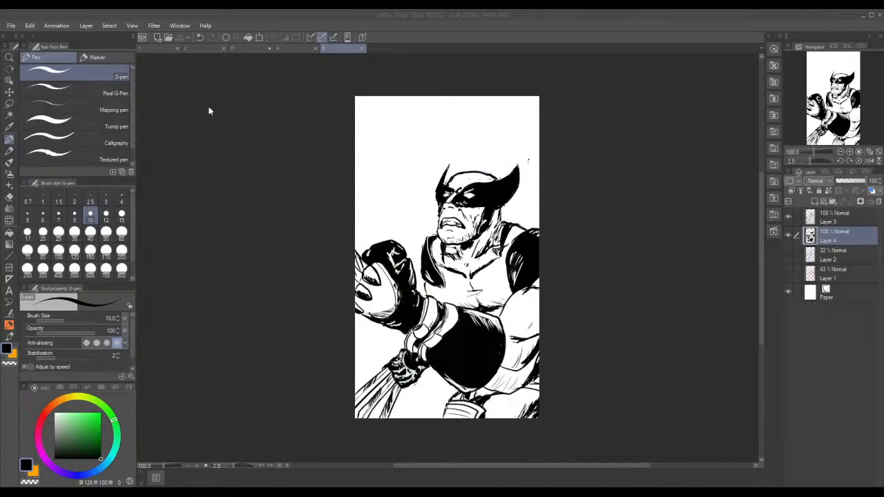
Step: Save the Luke Cage drawing 3, look at drawing 1 and return to the Wolverine drawing 5
click(231, 49)
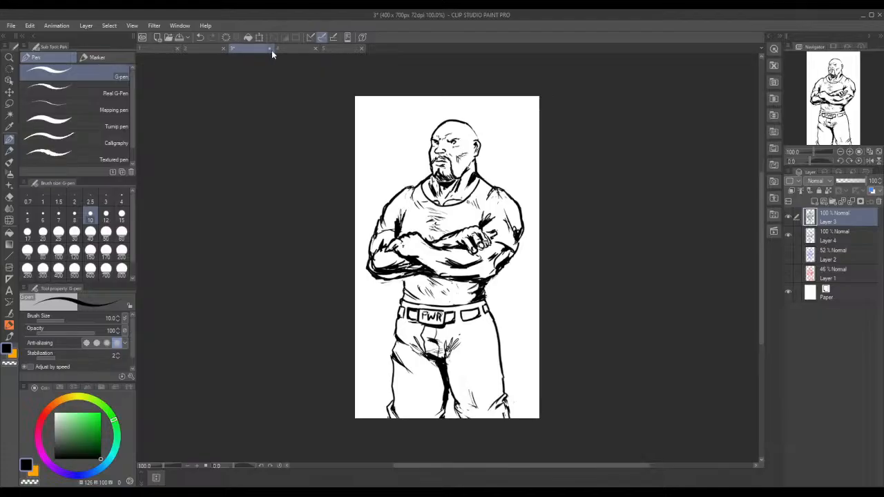
click(11, 25)
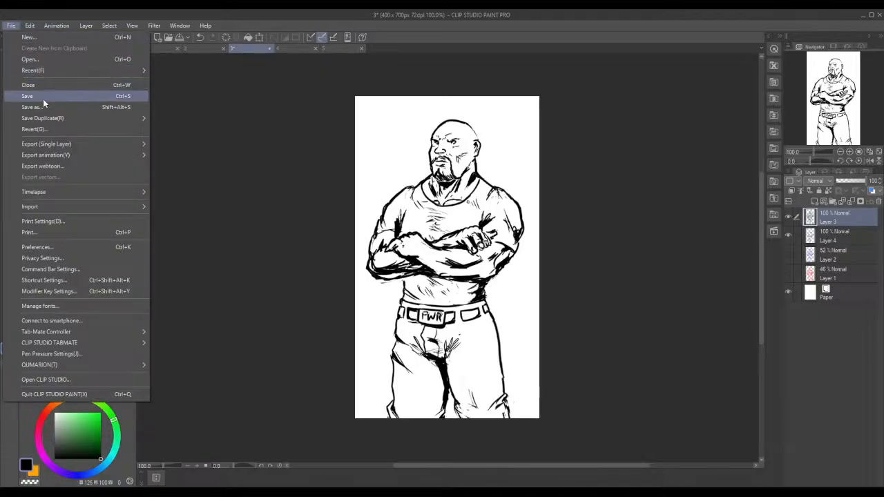
key(Escape)
click(194, 50)
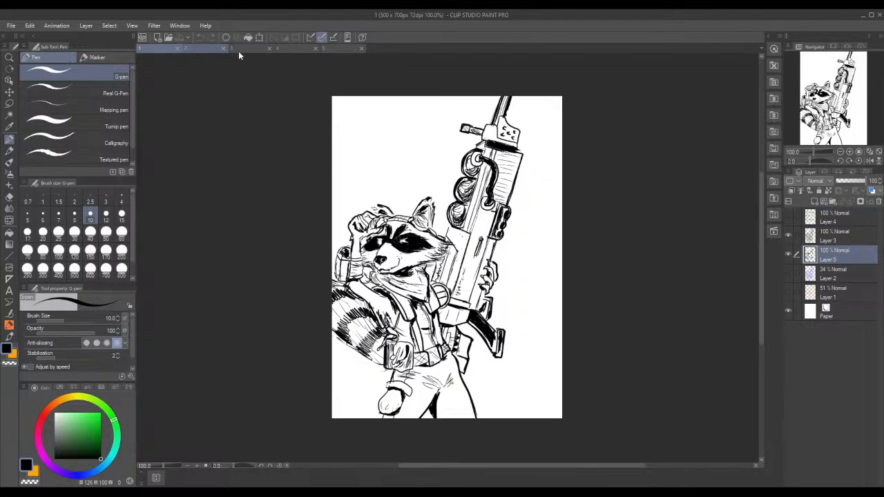
click(336, 50)
click(11, 25)
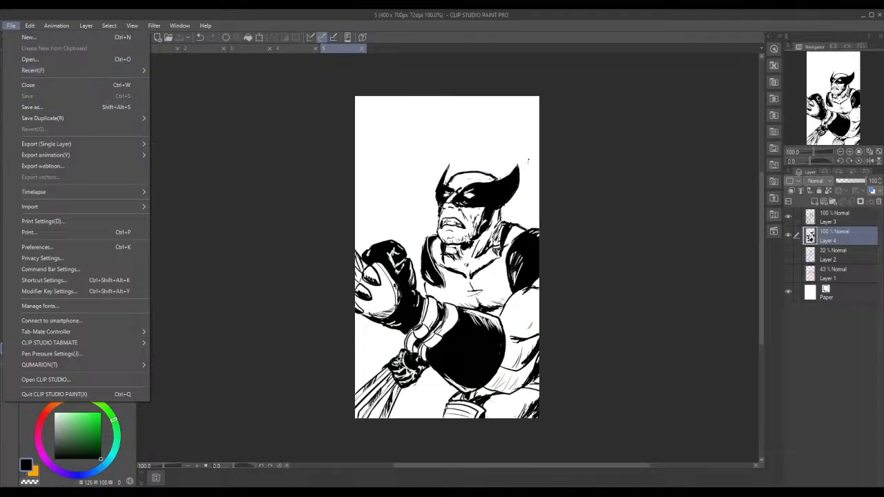
click(30, 60)
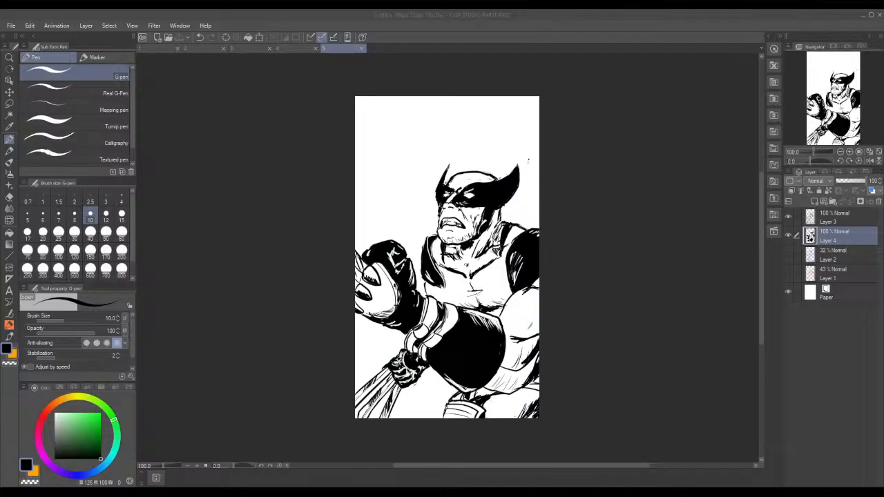
Step: Make Layer 3 the active layer, touch up the glove cuff with small strokes and save the Wolverine drawing
click(849, 223)
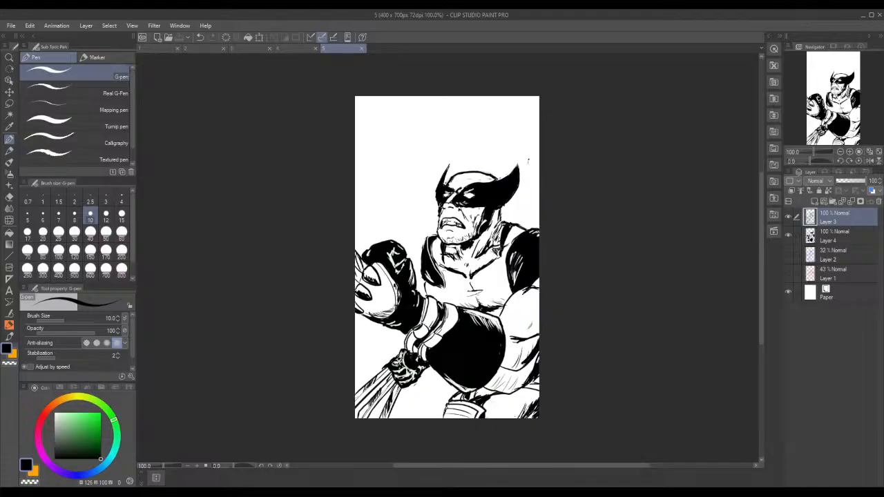
drag(437, 289, 451, 311)
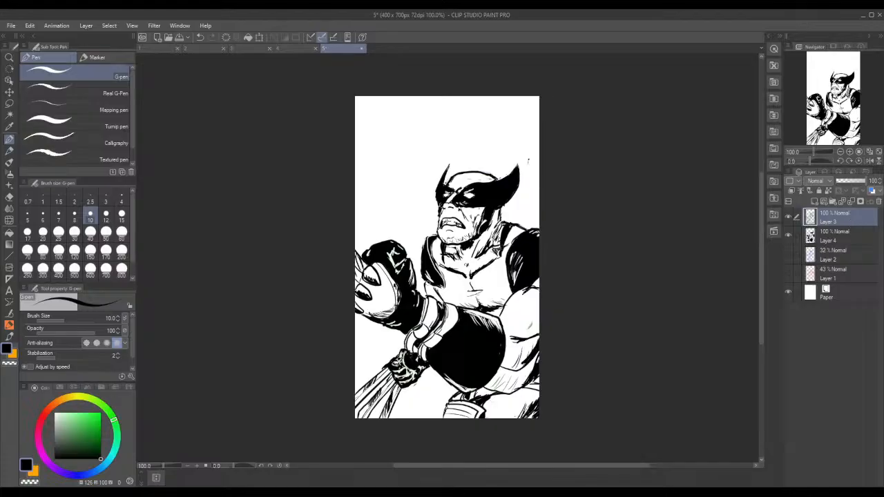
mouse_move(425, 282)
mouse_down()
mouse_move(427, 293)
mouse_move(450, 302)
mouse_up()
click(30, 25)
click(35, 96)
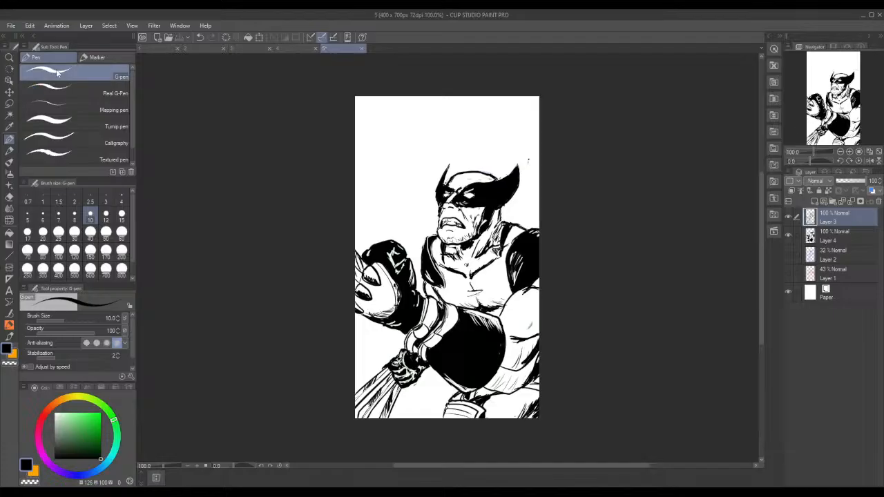
Step: Create a new 400 x 700 px illustration at 72 dpi and save it in the mmrpg folder as 6
click(11, 25)
click(27, 35)
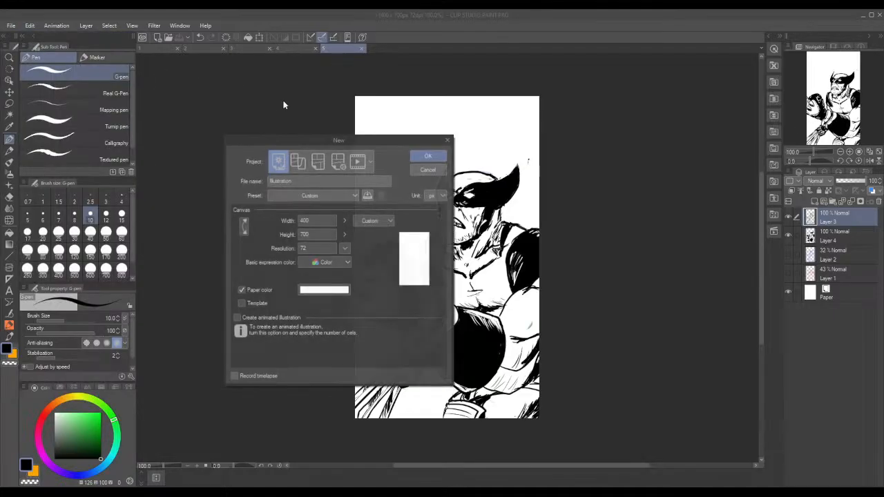
click(428, 157)
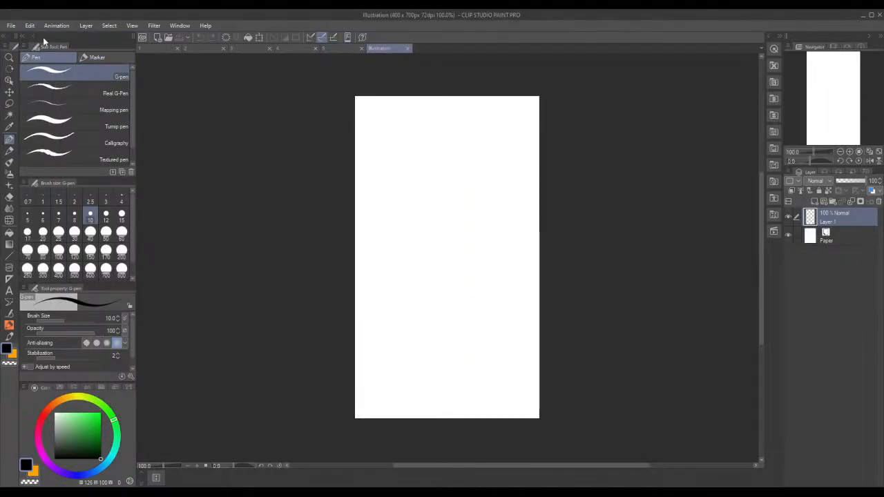
click(11, 26)
click(44, 102)
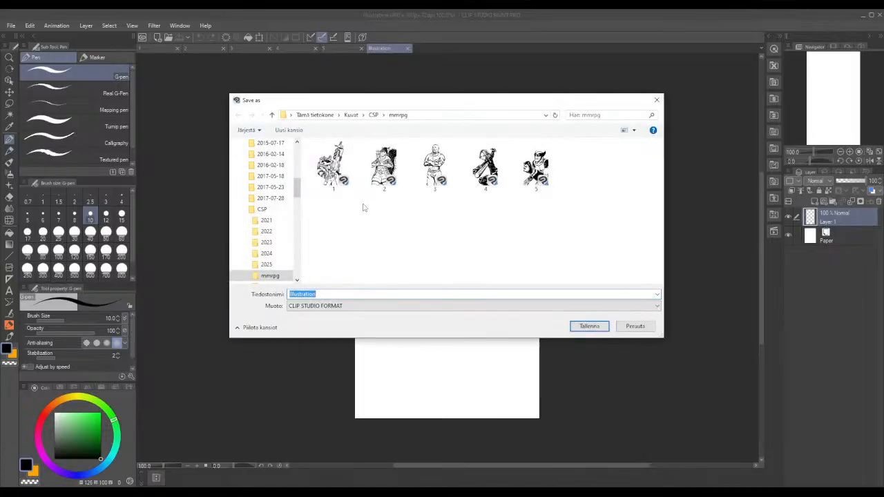
text(6)
click(589, 326)
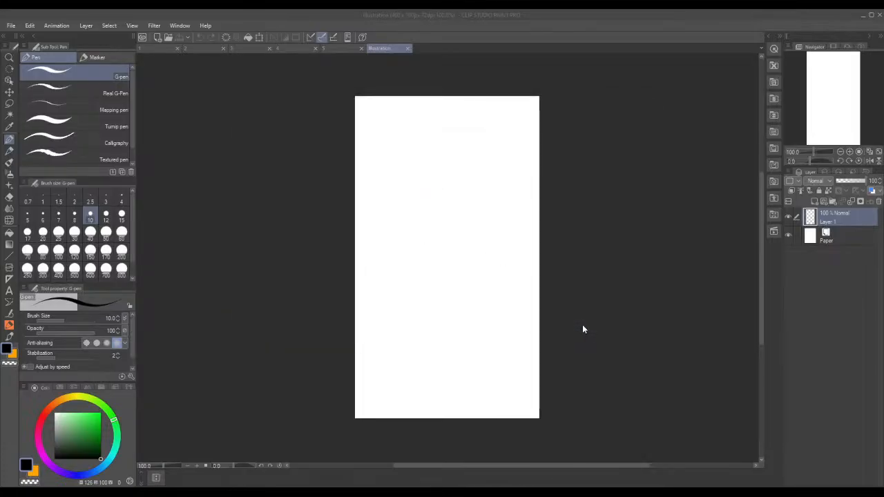
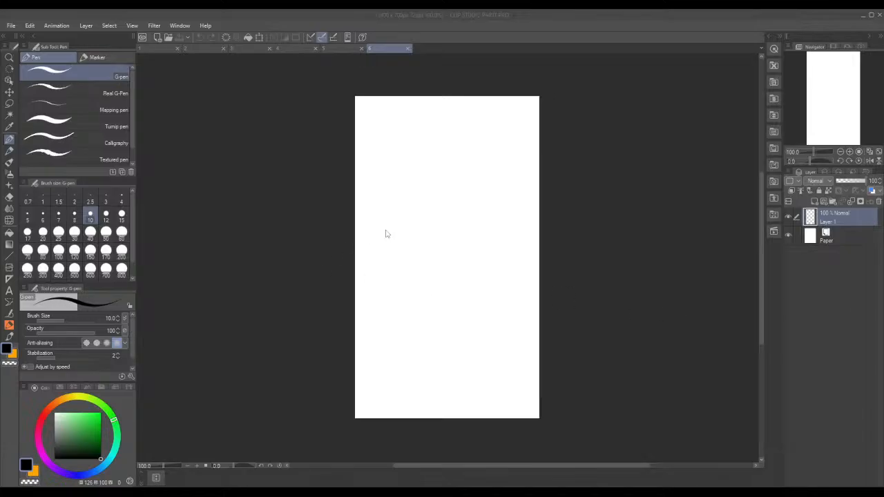
Step: Mark Ms. Marvel with an X in the mmrpg list in Notepad, save the list and return to the blank canvas
scroll(385, 233, up, 1)
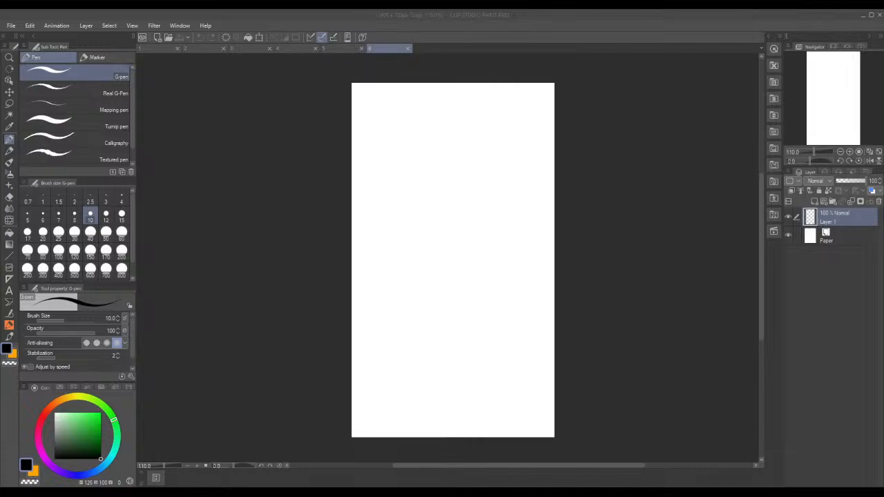
key(alt+Tab)
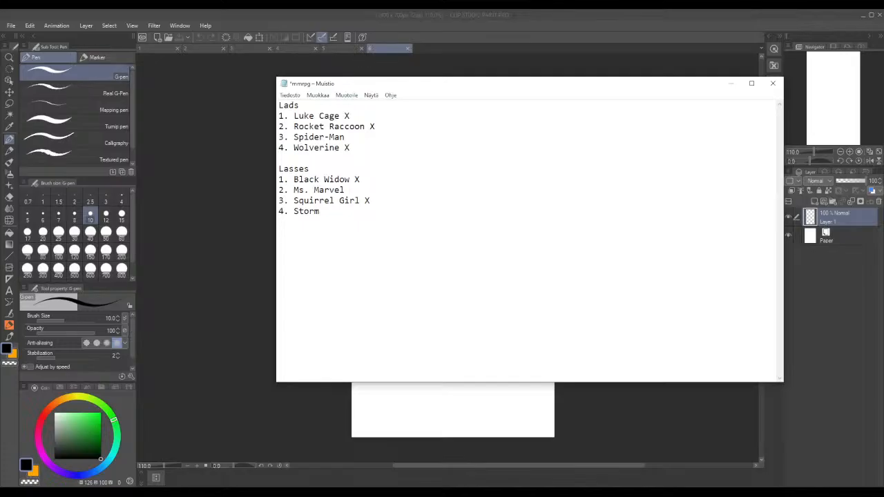
text(X)
click(290, 94)
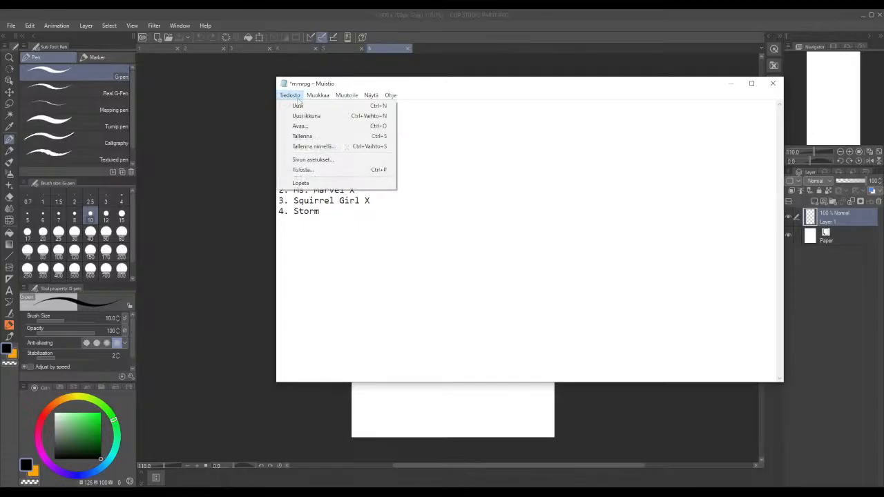
click(331, 136)
click(483, 17)
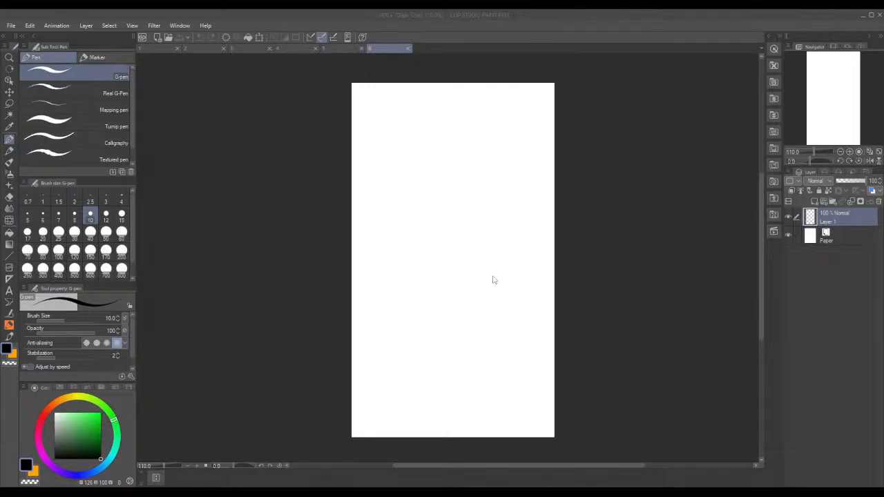
Step: Switch from the G-pen to the sketch pen, choose bright red as the drawing colour and undo the test strokes
drag(444, 170, 429, 190)
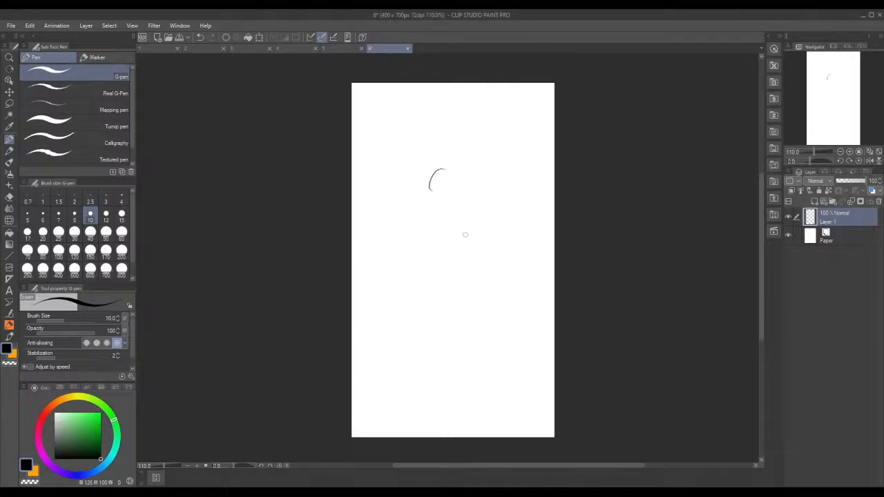
key(ctrl+z)
click(8, 338)
click(44, 417)
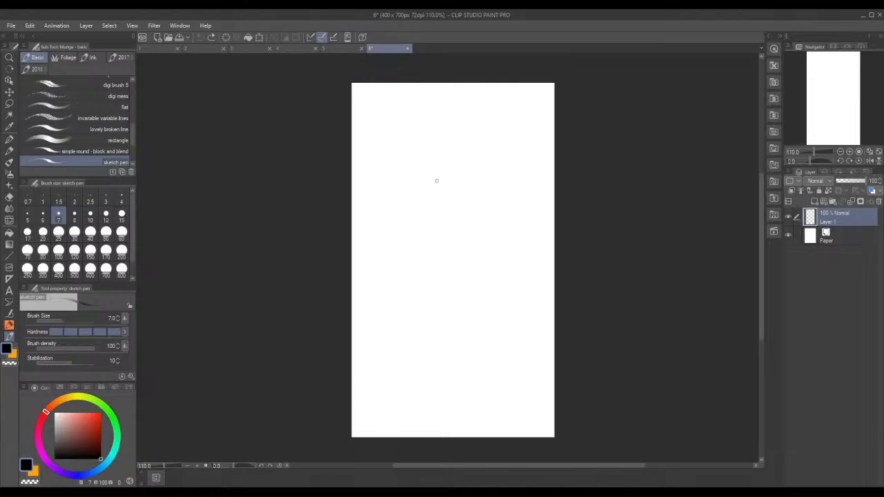
drag(428, 202, 429, 187)
click(101, 412)
key(ctrl+z)
Step: Sketch a round head with curved face guidelines in the upper middle of the canvas
click(430, 181)
mouse_move(428, 177)
mouse_down()
mouse_move(422, 201)
mouse_move(449, 211)
mouse_move(468, 186)
mouse_move(454, 170)
mouse_move(419, 183)
mouse_move(437, 175)
mouse_move(468, 182)
mouse_move(422, 188)
mouse_move(433, 212)
mouse_move(463, 203)
mouse_move(467, 181)
mouse_move(449, 167)
mouse_move(431, 174)
mouse_up()
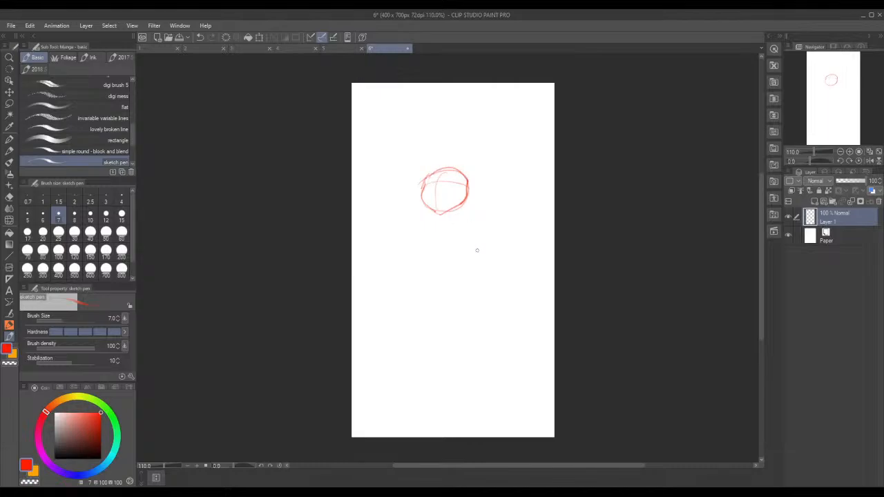
mouse_move(426, 198)
mouse_down()
mouse_move(451, 197)
mouse_move(426, 197)
mouse_up()
Step: Rough in the figure's line of action below the head, with the chest, waist and hips
mouse_move(446, 216)
mouse_down()
mouse_move(436, 284)
mouse_move(403, 384)
mouse_up()
mouse_move(430, 256)
mouse_down()
mouse_move(458, 257)
mouse_move(464, 229)
mouse_move(453, 224)
mouse_move(459, 231)
mouse_move(433, 245)
mouse_up()
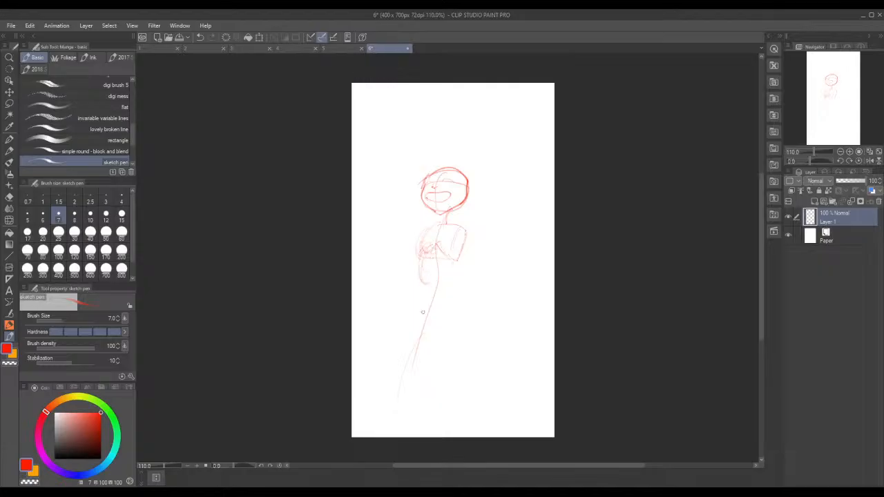
drag(445, 238, 443, 257)
mouse_move(411, 315)
mouse_down()
mouse_move(430, 303)
mouse_move(415, 350)
mouse_up()
drag(436, 293, 439, 248)
Step: Sketch one arm bent with the hand on the hip and the other raised with an oversized fist
drag(418, 233, 394, 256)
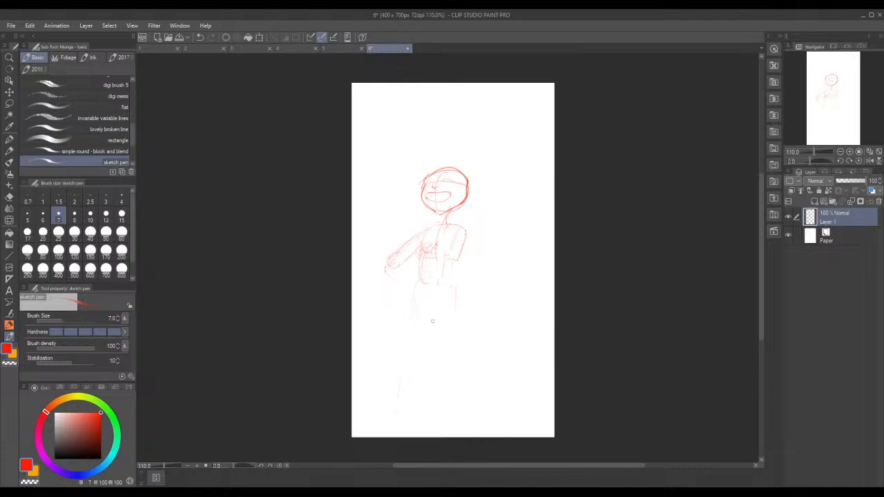
mouse_move(391, 257)
mouse_down()
mouse_move(387, 271)
mouse_move(398, 269)
mouse_up()
drag(404, 300, 416, 288)
drag(550, 140, 508, 125)
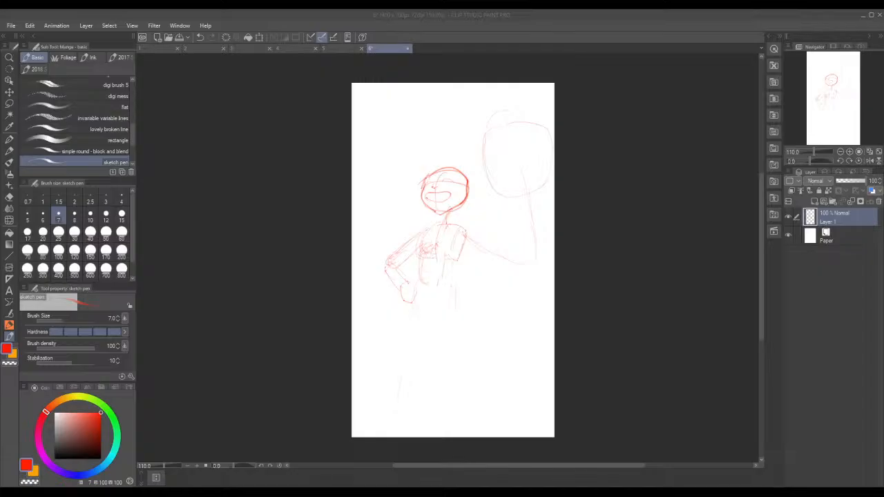
Step: Check the mmrpg character list in Notepad and minimise it
key(alt+Tab)
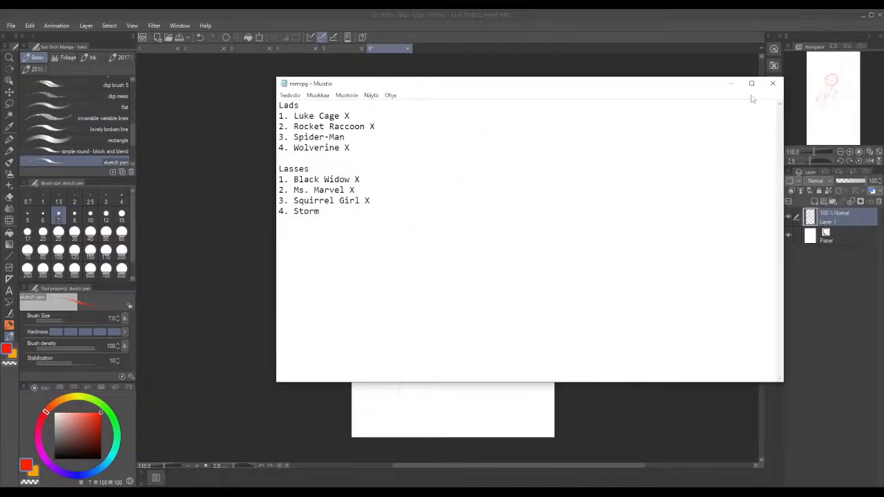
click(730, 86)
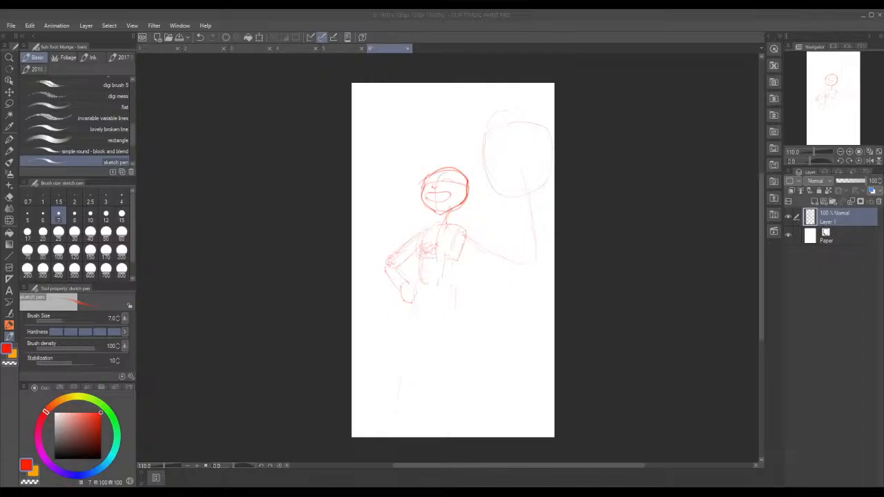
Step: Define the figure's neck, shoulders, chest, waist and pelvis with firmer red sketch lines
mouse_move(439, 230)
mouse_down()
mouse_move(421, 247)
mouse_move(438, 229)
mouse_move(430, 250)
mouse_move(449, 260)
mouse_move(466, 238)
mouse_move(455, 253)
mouse_move(464, 236)
mouse_move(451, 217)
mouse_move(459, 207)
mouse_move(463, 236)
mouse_move(421, 238)
mouse_up()
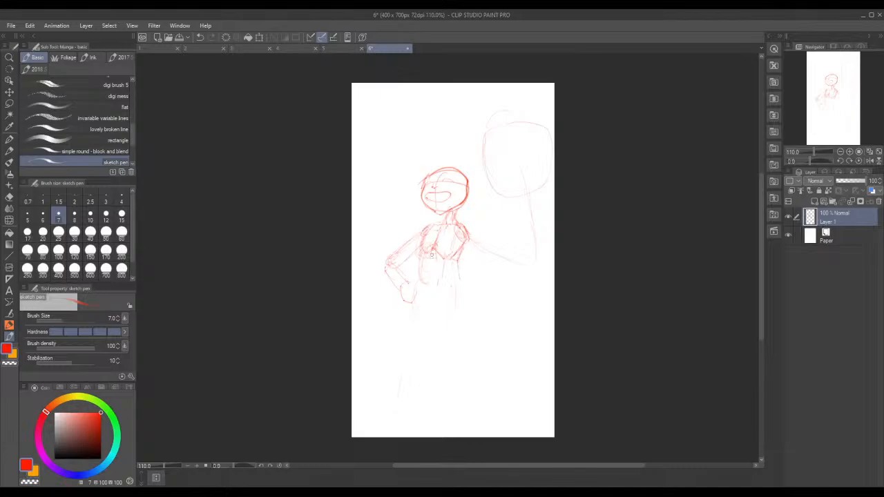
drag(455, 268, 450, 308)
drag(459, 254, 435, 311)
drag(416, 267, 410, 301)
drag(448, 266, 461, 315)
mouse_move(415, 295)
mouse_down()
mouse_move(422, 316)
mouse_move(450, 308)
mouse_move(432, 321)
mouse_move(432, 300)
mouse_move(450, 290)
mouse_move(432, 320)
mouse_up()
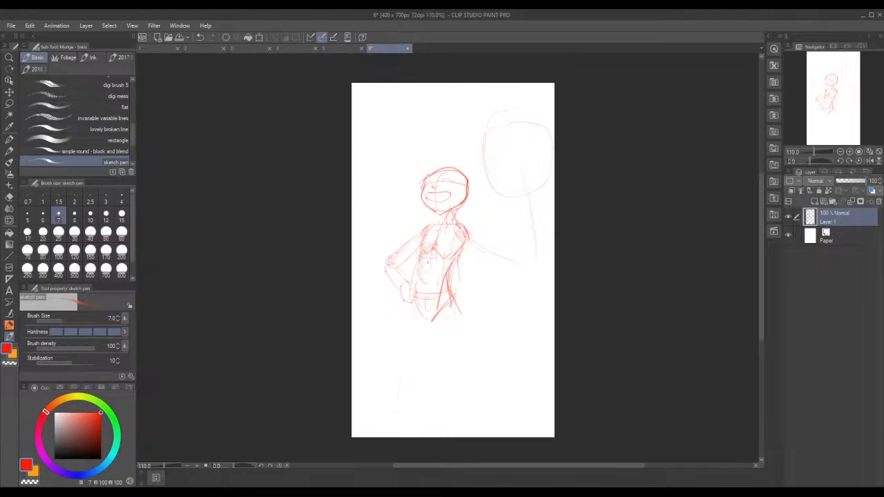
Step: Sketch the leg stretched diagonally out to the figure's right-hand side of the canvas, from hip to shin
mouse_move(420, 258)
mouse_down()
mouse_move(417, 296)
mouse_move(454, 290)
mouse_move(486, 379)
mouse_up()
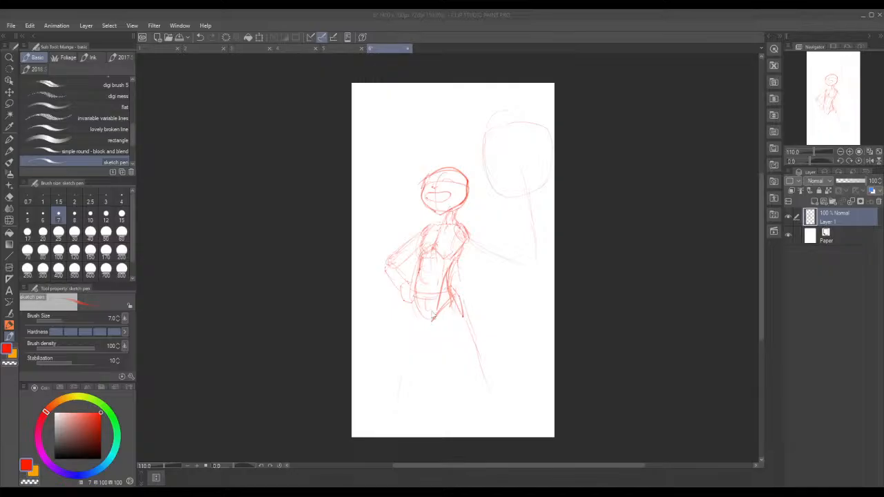
click(407, 324)
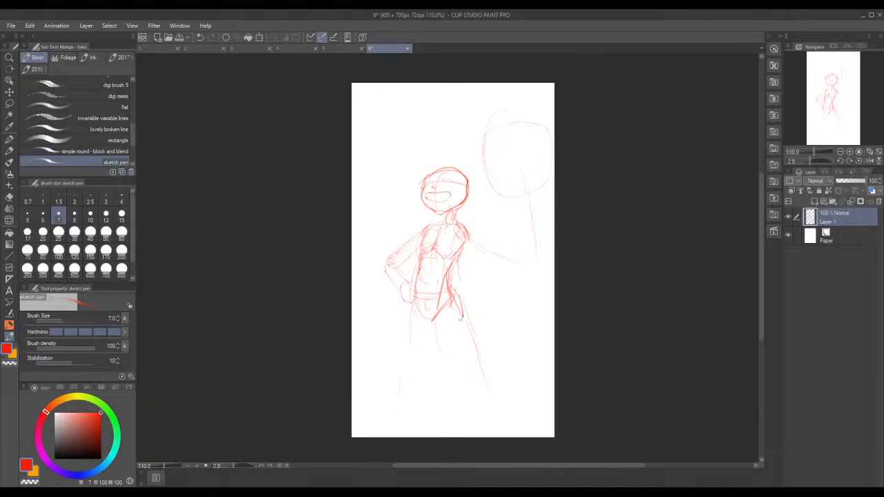
drag(458, 302, 479, 365)
mouse_move(442, 333)
mouse_down()
mouse_move(466, 382)
mouse_move(466, 368)
mouse_move(476, 379)
mouse_move(478, 360)
mouse_move(506, 413)
mouse_up()
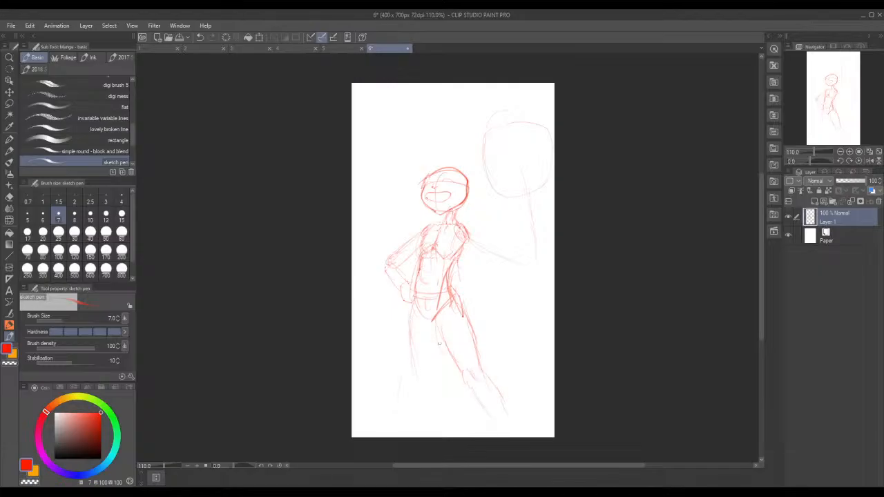
Step: Sketch the straight standing leg on the left side of the figure, from thigh to lower shin
drag(437, 326, 440, 384)
drag(416, 357, 421, 395)
drag(435, 345, 442, 404)
mouse_move(409, 338)
mouse_down()
mouse_move(433, 351)
mouse_move(432, 383)
mouse_move(412, 366)
mouse_move(411, 400)
mouse_move(430, 386)
mouse_move(433, 418)
mouse_move(410, 405)
mouse_move(428, 428)
mouse_up()
drag(408, 397, 408, 419)
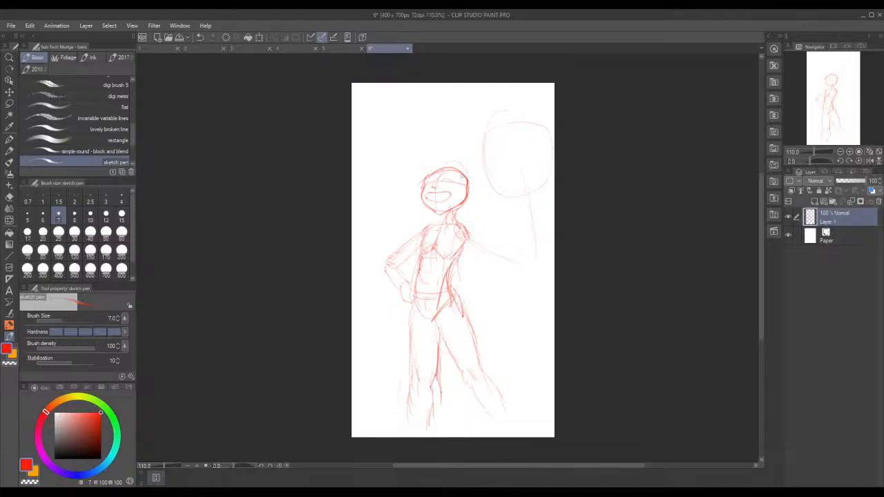
Step: Add light hair strokes around the back of the head and erase most of the standing leg
mouse_move(475, 195)
mouse_down()
mouse_move(478, 206)
mouse_move(448, 227)
mouse_move(463, 220)
mouse_up()
drag(433, 334, 438, 381)
mouse_move(410, 341)
mouse_down()
mouse_move(411, 316)
mouse_move(413, 411)
mouse_up()
drag(422, 379, 436, 417)
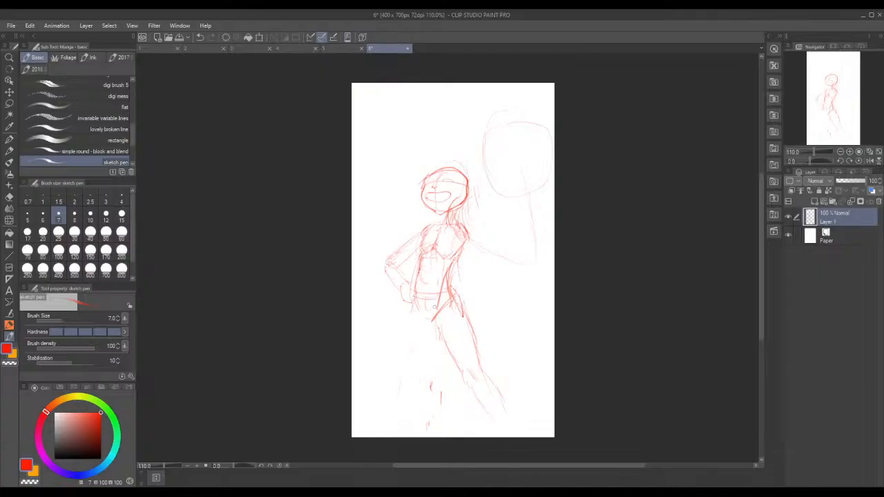
Step: Strengthen the outline of the diagonally stretched leg from crotch and hip to knee and reshape its shin
drag(434, 316, 438, 334)
mouse_move(453, 302)
mouse_down()
mouse_move(462, 316)
mouse_move(463, 302)
mouse_move(473, 340)
mouse_up()
mouse_move(471, 326)
mouse_down()
mouse_move(476, 352)
mouse_move(463, 381)
mouse_move(472, 391)
mouse_move(480, 369)
mouse_move(491, 419)
mouse_up()
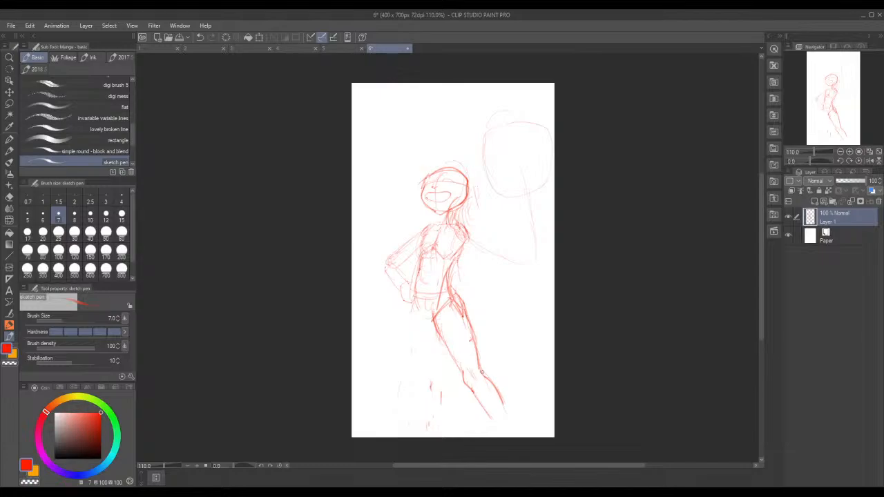
drag(481, 371, 497, 419)
key(ctrl+z)
Step: Redraw the left-hand standing leg from the hip past the knee to the lower shin
mouse_move(412, 310)
mouse_down()
mouse_move(408, 344)
mouse_move(435, 341)
mouse_move(432, 353)
mouse_move(409, 354)
mouse_move(430, 365)
mouse_move(410, 364)
mouse_up()
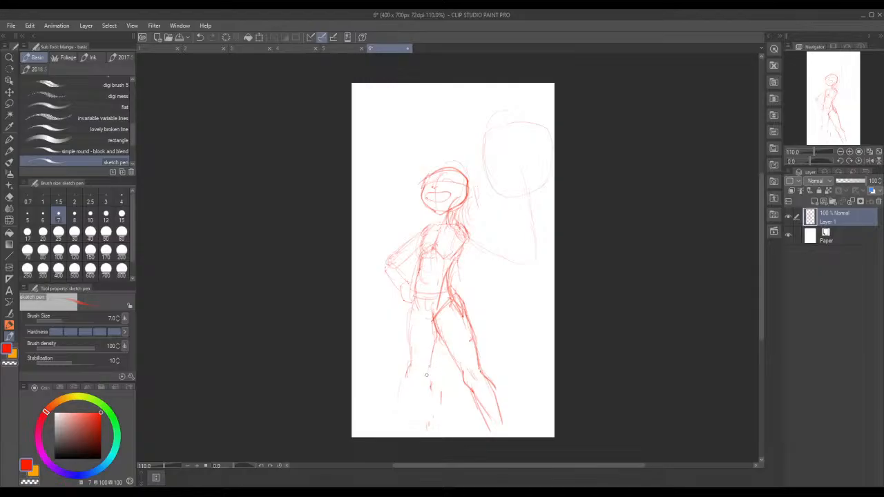
mouse_move(434, 354)
mouse_down()
mouse_move(437, 335)
mouse_move(408, 344)
mouse_move(405, 388)
mouse_move(427, 383)
mouse_move(421, 429)
mouse_up()
drag(409, 386, 404, 413)
drag(405, 406, 402, 428)
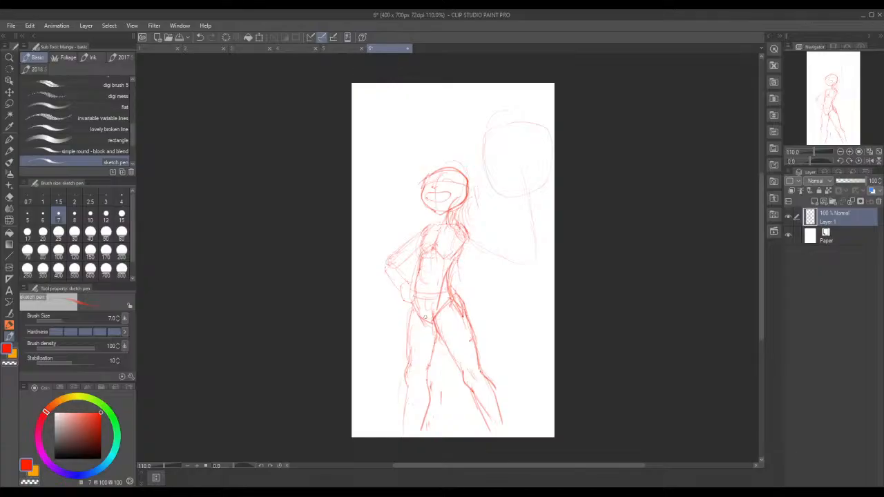
Step: Darken the torso contour and sketch the raised arm from the shoulder through the bent elbow up to the oversized hand
mouse_move(450, 238)
mouse_down()
mouse_move(447, 254)
mouse_move(456, 257)
mouse_move(446, 275)
mouse_move(426, 254)
mouse_move(412, 300)
mouse_up()
drag(461, 229, 494, 247)
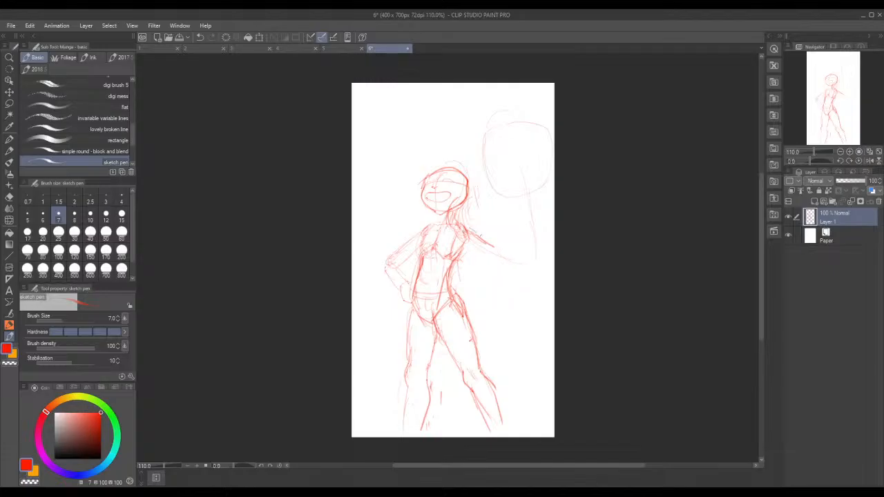
mouse_move(477, 235)
mouse_down()
mouse_move(512, 253)
mouse_move(513, 267)
mouse_move(541, 251)
mouse_move(514, 252)
mouse_move(527, 244)
mouse_move(519, 202)
mouse_move(543, 235)
mouse_move(535, 262)
mouse_up()
mouse_move(522, 232)
mouse_down()
mouse_move(529, 243)
mouse_move(515, 264)
mouse_move(528, 247)
mouse_up()
mouse_move(533, 206)
mouse_down()
mouse_move(541, 222)
mouse_move(536, 189)
mouse_up()
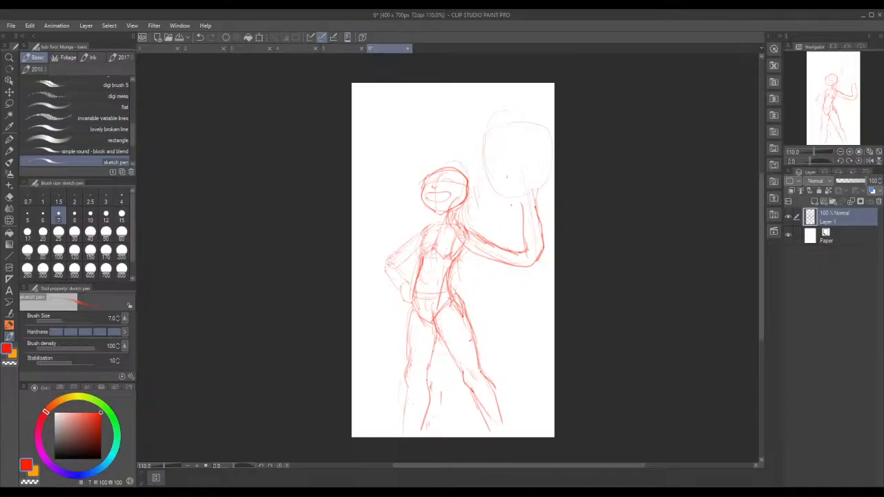
Step: Rough in the oversized hand's palm and thumb, with the first curled finger at the canvas edge
drag(487, 176, 506, 198)
mouse_move(488, 161)
mouse_down()
mouse_move(531, 141)
mouse_move(534, 150)
mouse_move(518, 168)
mouse_move(490, 160)
mouse_move(485, 176)
mouse_move(519, 202)
mouse_move(541, 187)
mouse_up()
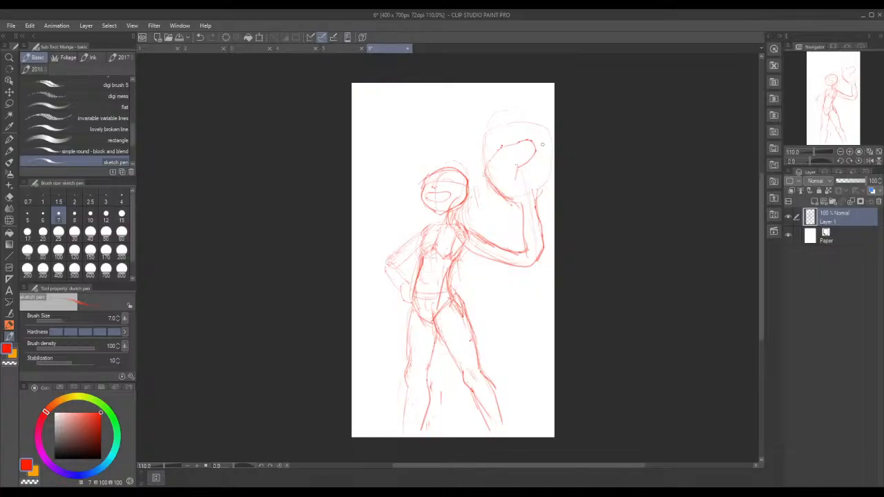
mouse_move(541, 143)
mouse_down()
mouse_move(538, 187)
mouse_move(547, 181)
mouse_move(532, 188)
mouse_move(544, 193)
mouse_move(549, 170)
mouse_up()
mouse_move(530, 140)
mouse_down()
mouse_move(547, 130)
mouse_move(548, 166)
mouse_move(550, 158)
mouse_up()
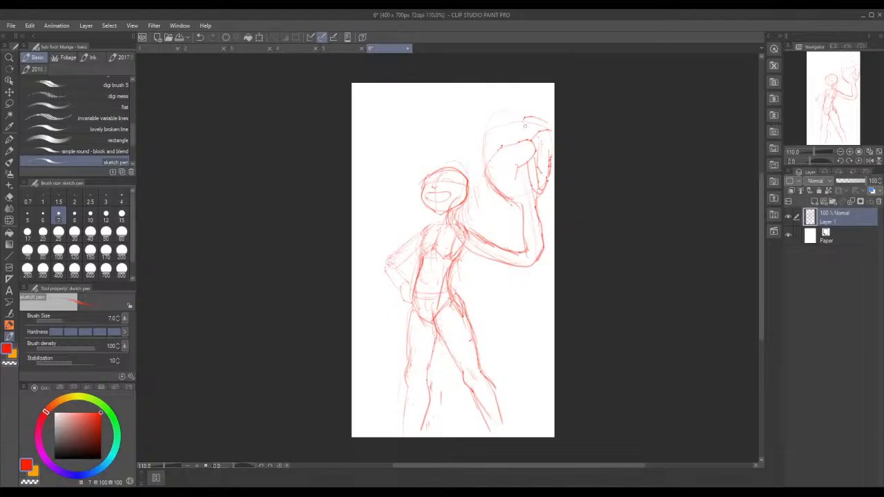
Step: Sketch the finger bent down to the thumb and the extended fingers running off the upper canvas edge
mouse_move(517, 121)
mouse_down()
mouse_move(515, 134)
mouse_move(533, 114)
mouse_move(508, 121)
mouse_move(511, 146)
mouse_up()
mouse_move(523, 111)
mouse_down()
mouse_move(530, 83)
mouse_move(530, 111)
mouse_move(537, 80)
mouse_move(503, 114)
mouse_up()
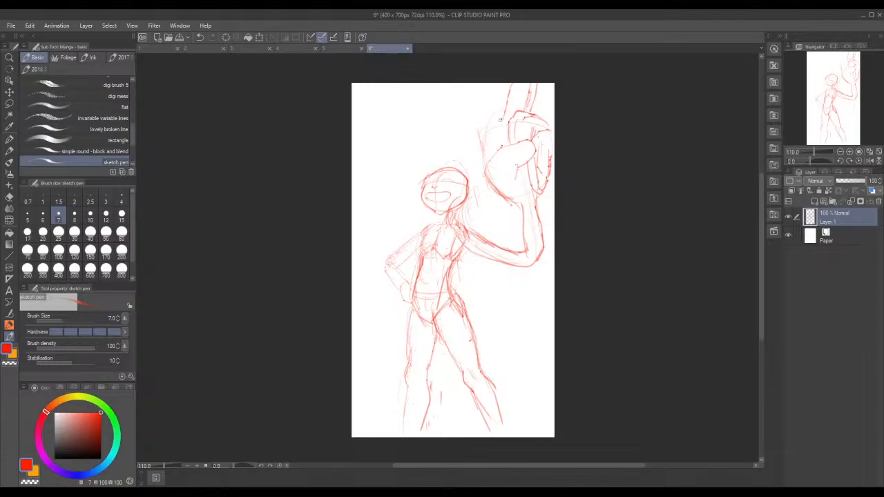
mouse_move(504, 95)
mouse_down()
mouse_move(501, 121)
mouse_move(498, 89)
mouse_up()
mouse_move(510, 165)
mouse_down()
mouse_move(531, 153)
mouse_move(522, 141)
mouse_move(525, 151)
mouse_move(512, 150)
mouse_move(533, 144)
mouse_move(524, 171)
mouse_up()
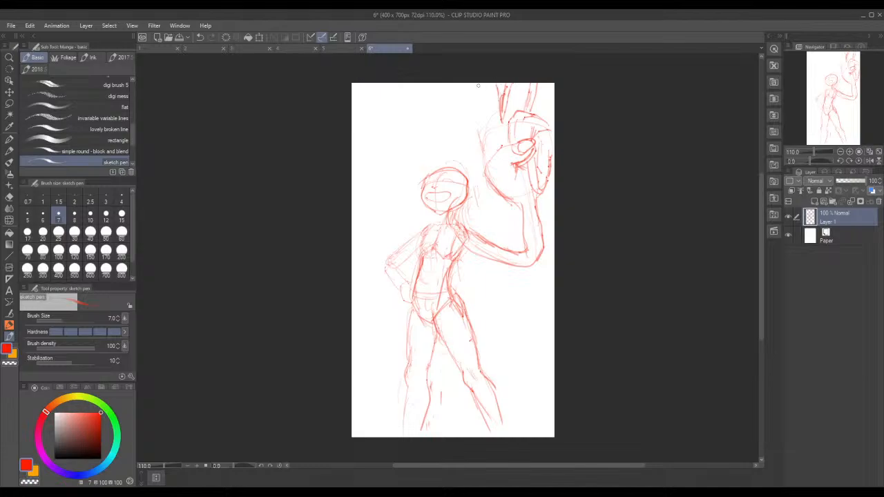
Step: Draw the long outer edge of the outermost extended finger and strengthen the curled fingers and the hand's outer contour
drag(473, 85, 486, 146)
drag(476, 80, 486, 151)
mouse_move(525, 164)
mouse_down()
mouse_move(539, 176)
mouse_move(545, 161)
mouse_move(542, 172)
mouse_up()
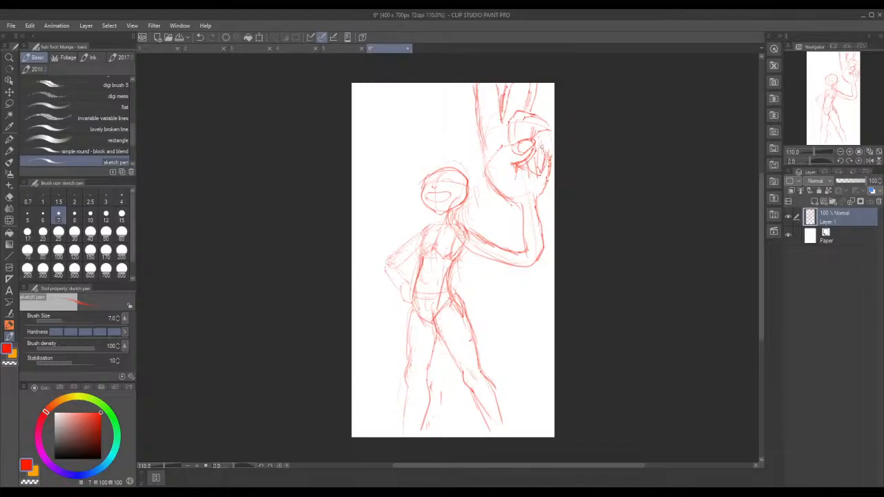
drag(555, 163, 544, 188)
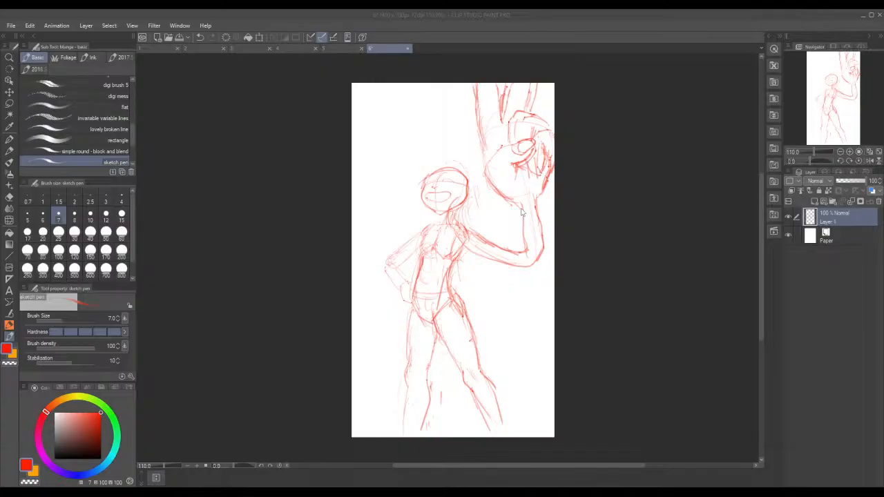
Step: Add a cuff around the raised wrist, redefine the chest and sketch a scarf flowing behind the figure
mouse_move(522, 209)
mouse_down()
mouse_move(525, 232)
mouse_move(542, 227)
mouse_move(535, 202)
mouse_move(540, 231)
mouse_move(536, 202)
mouse_move(524, 226)
mouse_up()
mouse_move(534, 207)
mouse_down()
mouse_move(538, 232)
mouse_move(526, 237)
mouse_move(530, 253)
mouse_move(543, 254)
mouse_move(525, 264)
mouse_up()
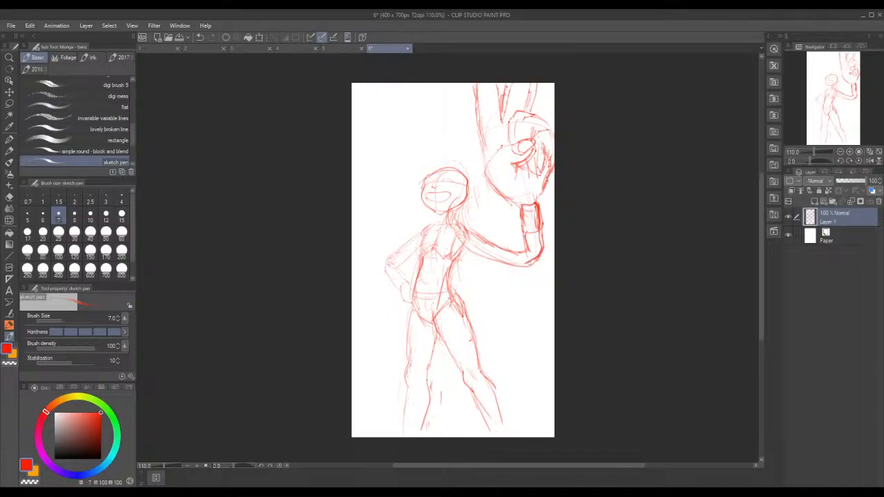
mouse_move(427, 230)
mouse_down()
mouse_move(424, 259)
mouse_move(439, 261)
mouse_up()
mouse_move(432, 211)
mouse_down()
mouse_move(435, 225)
mouse_move(466, 211)
mouse_move(490, 234)
mouse_up()
mouse_move(531, 269)
mouse_down()
mouse_move(546, 285)
mouse_move(515, 284)
mouse_move(463, 251)
mouse_move(477, 276)
mouse_move(491, 283)
mouse_move(465, 263)
mouse_move(520, 285)
mouse_move(531, 305)
mouse_up()
mouse_move(531, 306)
mouse_down()
mouse_move(488, 292)
mouse_move(464, 261)
mouse_up()
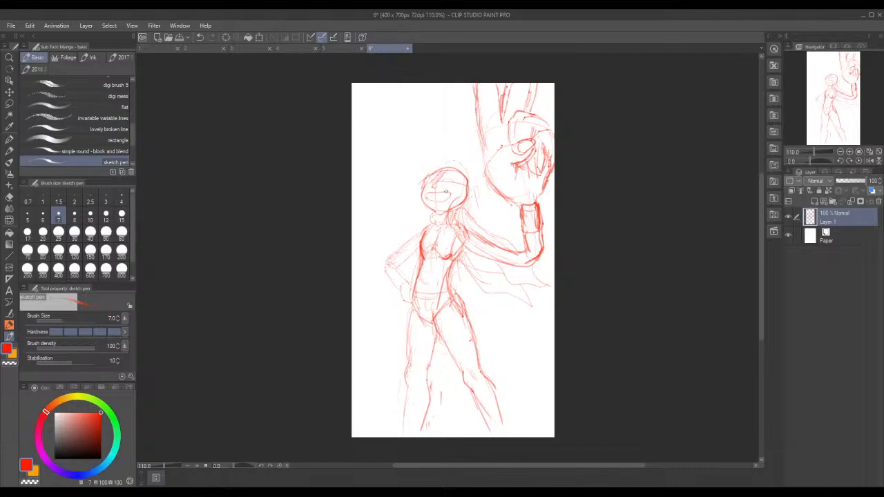
Step: Sketch the eye mask on the face and the first hair strokes from the forehead down the back of the head
mouse_move(445, 187)
mouse_down()
mouse_move(459, 180)
mouse_move(424, 189)
mouse_up()
mouse_move(441, 183)
mouse_down()
mouse_move(450, 186)
mouse_move(447, 176)
mouse_up()
mouse_move(442, 171)
mouse_down()
mouse_move(450, 164)
mouse_move(456, 175)
mouse_up()
mouse_move(459, 165)
mouse_down()
mouse_move(477, 184)
mouse_move(470, 219)
mouse_up()
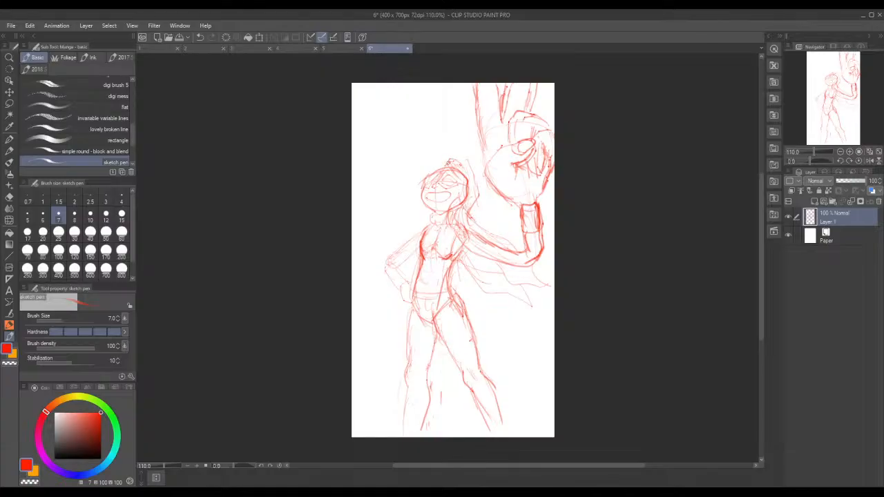
Step: Sketch the shoulder-length hair around the head, with strands falling on both sides of the face to the shoulders
key(alt+Tab)
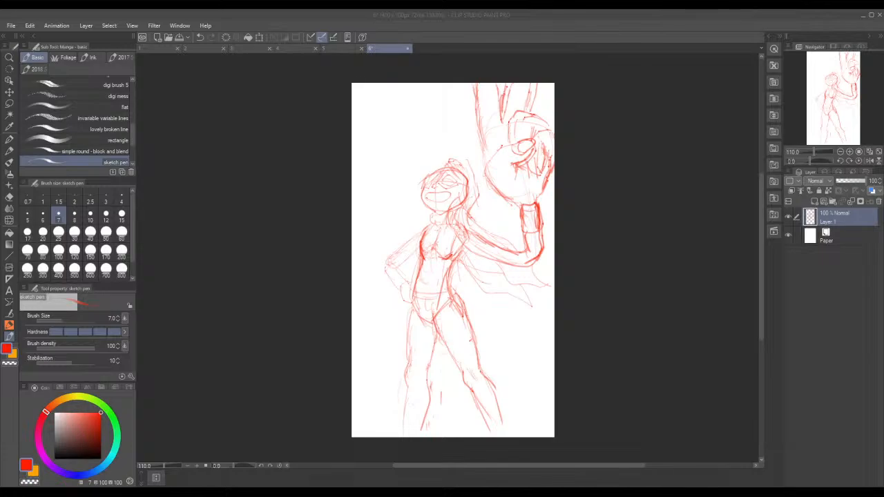
click(447, 175)
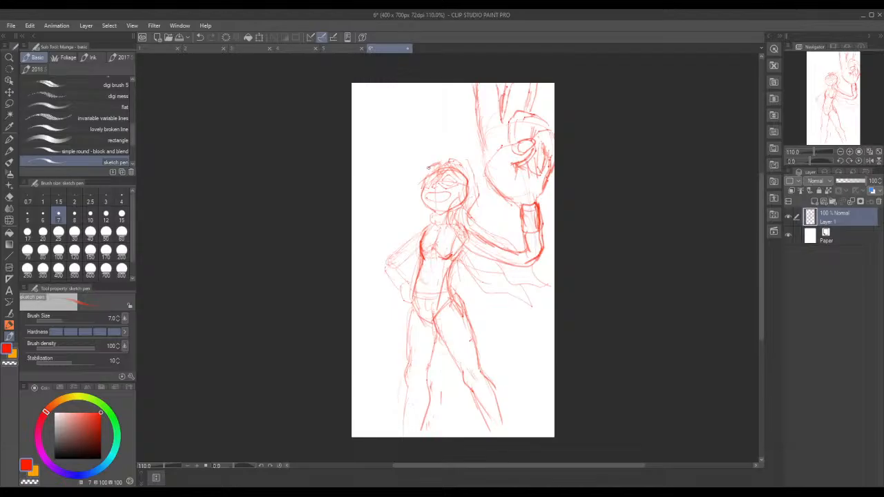
mouse_move(428, 168)
mouse_down()
mouse_move(423, 186)
mouse_move(426, 178)
mouse_up()
mouse_move(427, 191)
mouse_down()
mouse_move(418, 211)
mouse_move(414, 200)
mouse_move(415, 214)
mouse_up()
drag(471, 168, 481, 217)
drag(483, 208, 490, 228)
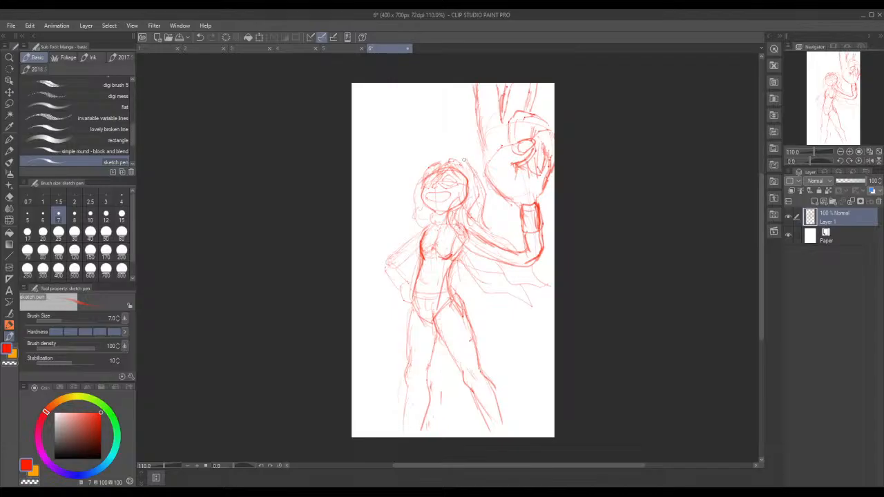
mouse_move(464, 159)
mouse_down()
mouse_move(468, 167)
mouse_move(423, 170)
mouse_move(442, 156)
mouse_move(429, 163)
mouse_move(417, 183)
mouse_move(422, 219)
mouse_up()
mouse_move(477, 214)
mouse_down()
mouse_move(486, 227)
mouse_move(476, 228)
mouse_move(501, 235)
mouse_up()
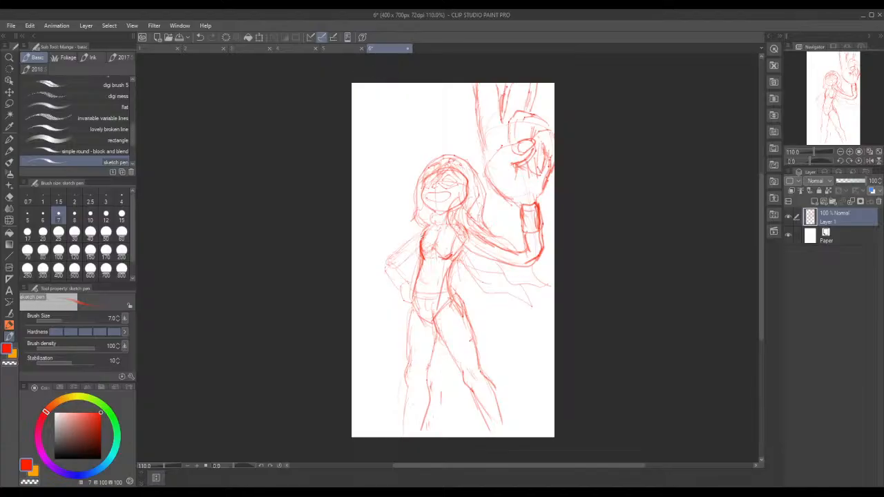
Step: Outline the flared knee-length dress and the neck collar, and save drawing 6
mouse_move(419, 247)
mouse_down()
mouse_move(407, 321)
mouse_move(437, 355)
mouse_move(480, 343)
mouse_move(457, 270)
mouse_move(466, 242)
mouse_move(452, 267)
mouse_move(475, 341)
mouse_up()
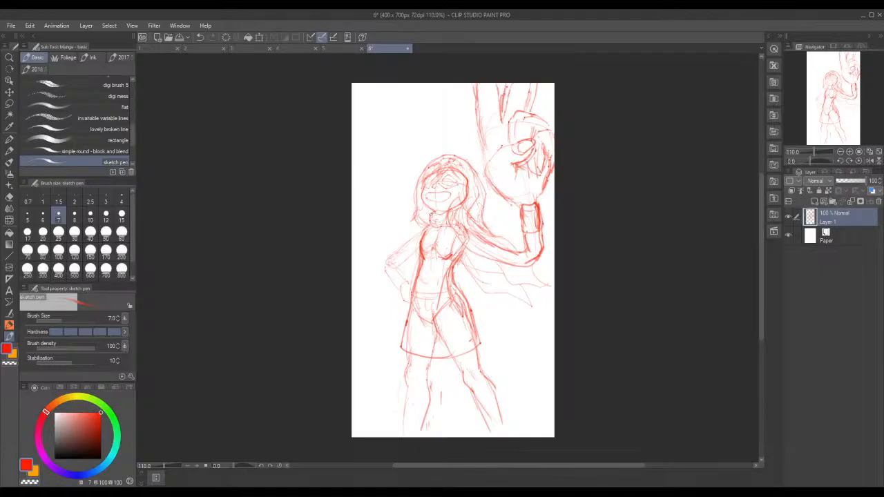
drag(433, 213, 445, 222)
click(7, 27)
click(44, 92)
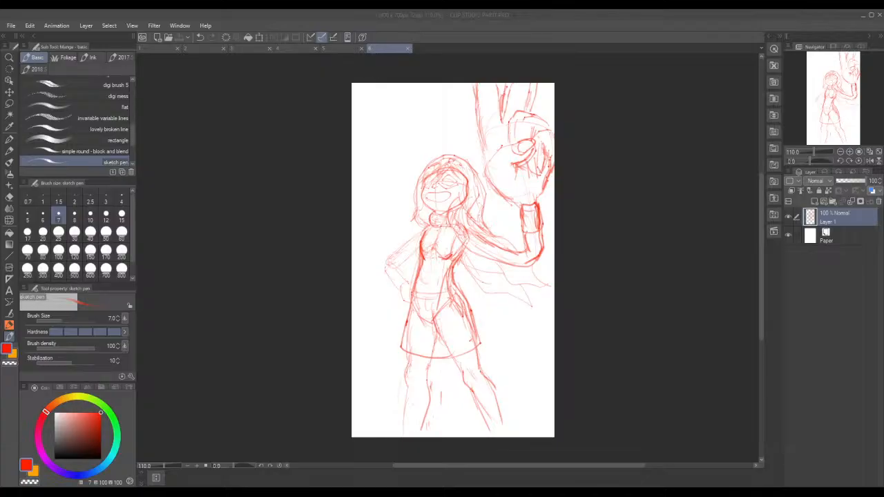
Step: View the inked Wolverine in drawing 5 and return to drawing 6
click(329, 50)
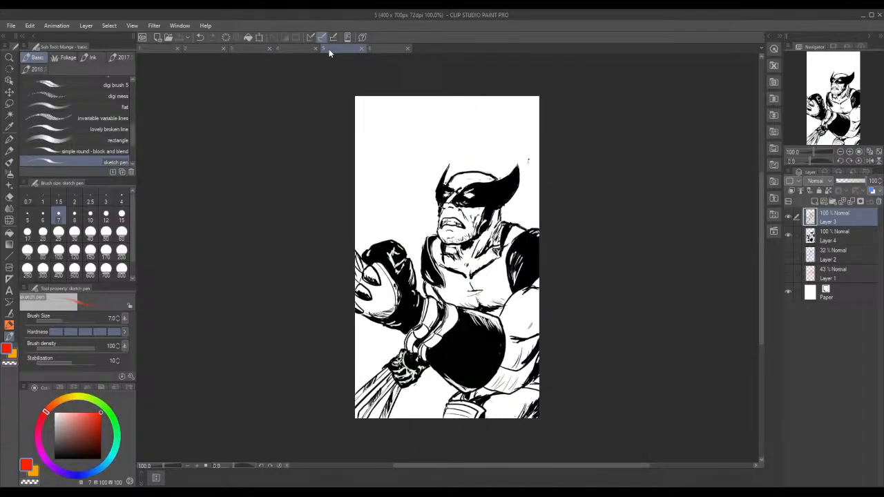
click(391, 48)
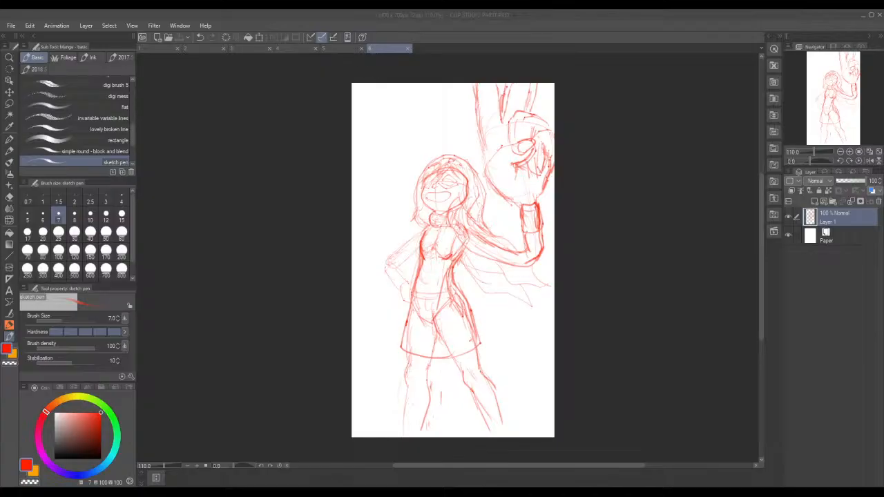
click(466, 187)
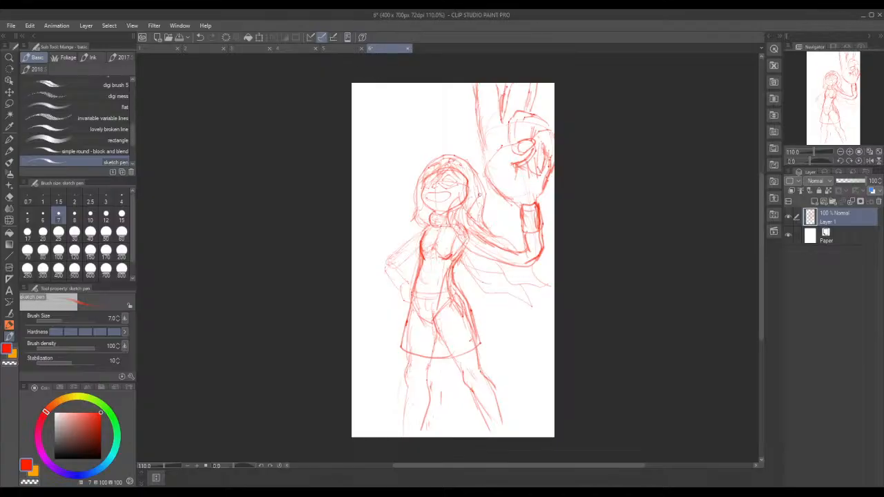
Step: Add flicked hair ends beside the neck and over the shoulders
mouse_move(481, 206)
mouse_down()
mouse_move(465, 223)
mouse_move(473, 235)
mouse_up()
drag(424, 218, 420, 241)
mouse_move(428, 211)
mouse_down()
mouse_move(422, 239)
mouse_move(414, 223)
mouse_up()
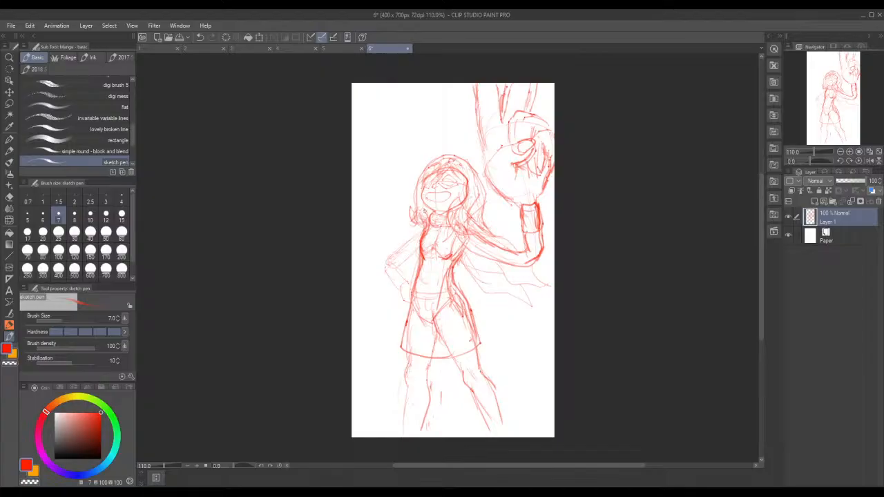
Step: Add a new layer above the sketch, lower Layer 1's opacity to 37%, and choose blue for drawing on Layer 2
click(814, 201)
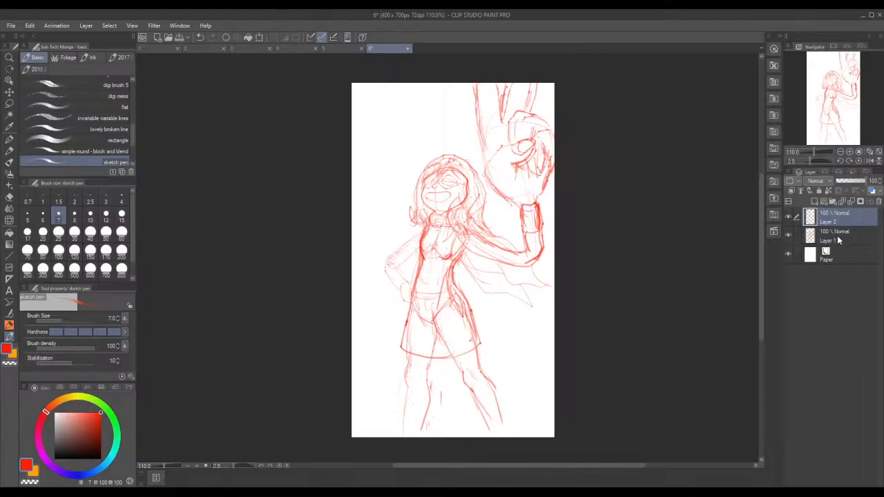
click(842, 234)
click(849, 182)
click(842, 218)
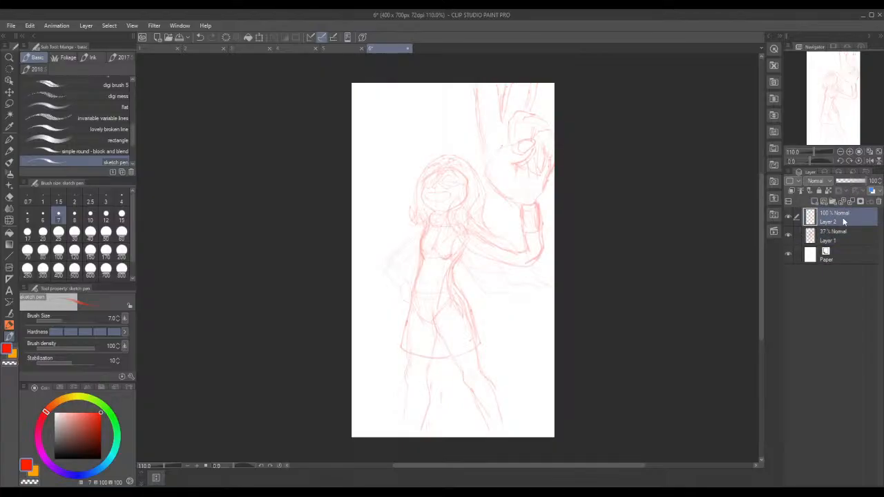
click(76, 475)
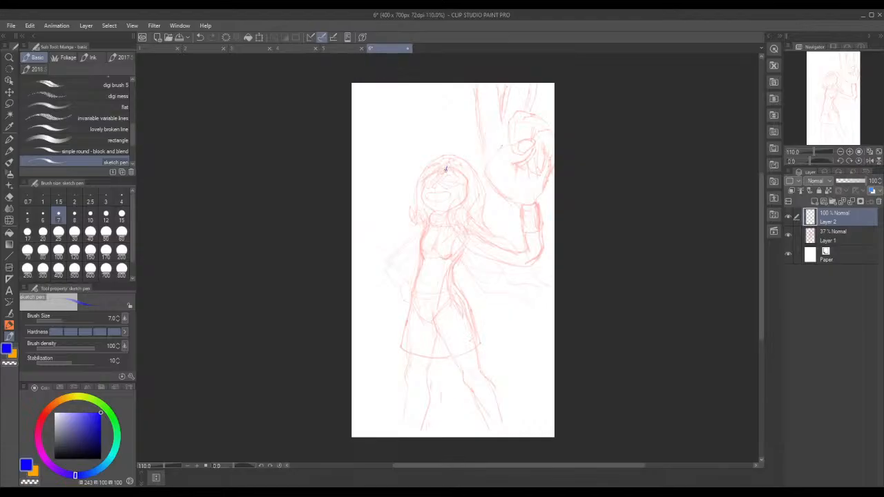
Step: Draw the forehead strands, the mask edge and the hair falling behind the face in blue over the faded sketch
mouse_move(446, 168)
mouse_down()
mouse_move(432, 181)
mouse_move(441, 177)
mouse_up()
mouse_move(449, 185)
mouse_down()
mouse_move(461, 183)
mouse_move(439, 173)
mouse_move(432, 180)
mouse_move(442, 165)
mouse_move(464, 177)
mouse_move(458, 165)
mouse_move(473, 209)
mouse_up()
mouse_move(466, 172)
mouse_down()
mouse_move(475, 205)
mouse_move(461, 198)
mouse_move(452, 209)
mouse_up()
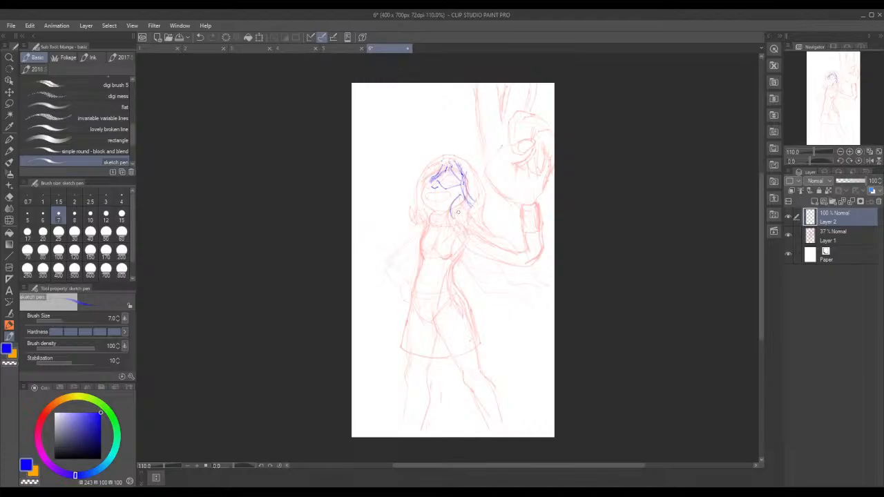
mouse_move(460, 217)
mouse_down()
mouse_move(460, 234)
mouse_move(450, 222)
mouse_up()
mouse_move(458, 161)
mouse_down()
mouse_move(466, 173)
mouse_move(450, 153)
mouse_move(473, 164)
mouse_move(484, 193)
mouse_move(475, 223)
mouse_up()
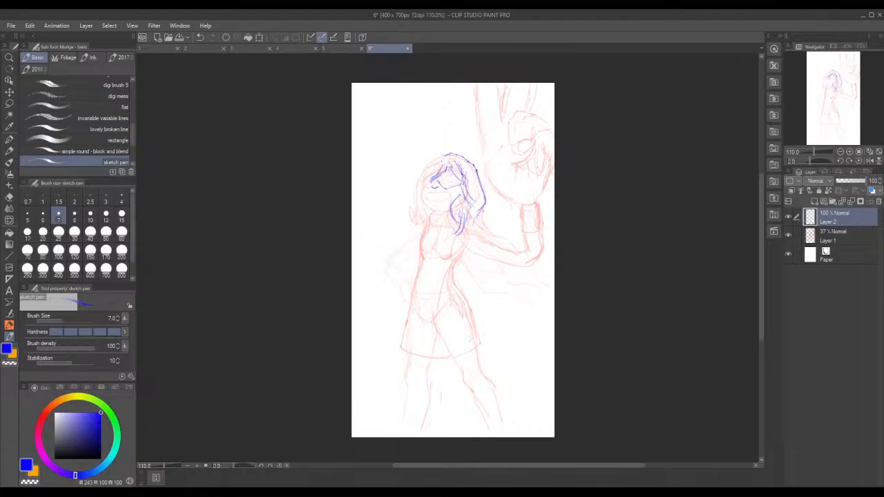
Step: Extend the blue hair outline over the crown and draw the eyes inside the mask
mouse_move(478, 181)
mouse_down()
mouse_move(473, 228)
mouse_move(482, 217)
mouse_up()
mouse_move(452, 152)
mouse_down()
mouse_move(473, 167)
mouse_move(436, 155)
mouse_up()
drag(442, 178, 447, 183)
drag(442, 182, 458, 180)
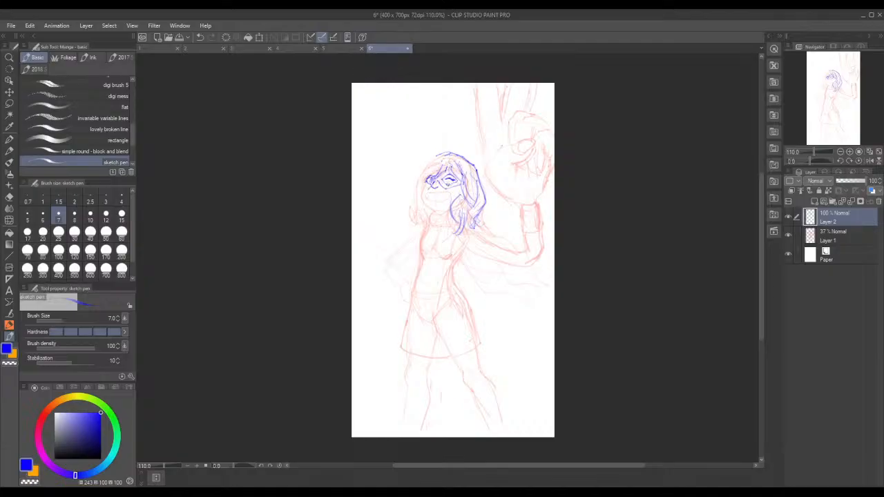
Step: Draw the nose, the wide toothy grin and chin, and the hair framing the front side of the face
drag(443, 184, 449, 190)
drag(423, 200, 451, 208)
mouse_move(443, 156)
mouse_down()
mouse_move(421, 176)
mouse_move(412, 214)
mouse_move(409, 205)
mouse_move(418, 221)
mouse_move(430, 200)
mouse_move(451, 196)
mouse_move(427, 198)
mouse_up()
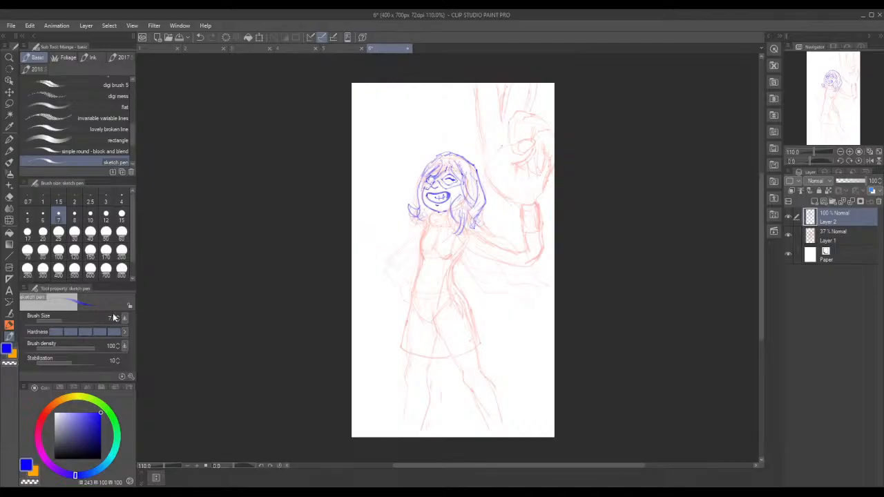
Step: Draw the scarf collar around the neck and the front torso contour with the bust line in blue
click(9, 139)
click(9, 335)
mouse_move(429, 214)
mouse_down()
mouse_move(444, 216)
mouse_move(430, 229)
mouse_move(449, 226)
mouse_move(441, 225)
mouse_up()
mouse_move(423, 233)
mouse_down()
mouse_move(419, 260)
mouse_move(442, 256)
mouse_up()
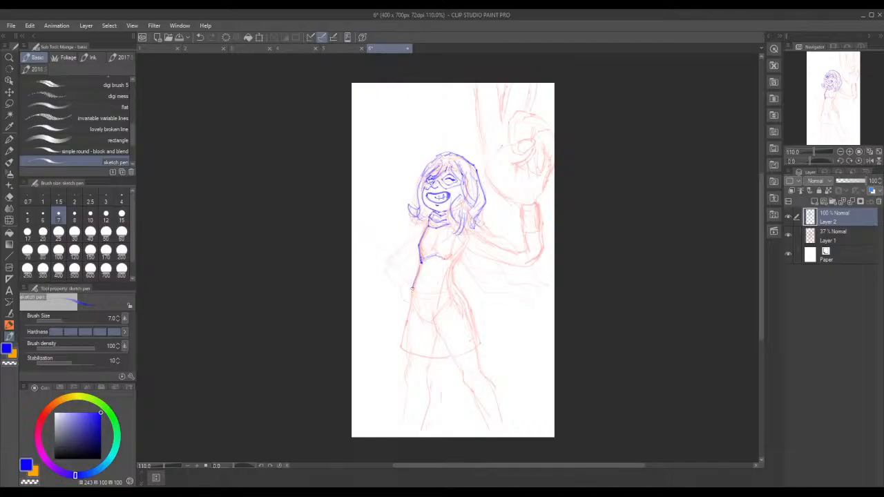
Step: Outline the dress in blue with both flared sides, the curved hem and the narrowed waist at the back
drag(412, 288, 397, 348)
mouse_move(422, 263)
mouse_down()
mouse_move(410, 307)
mouse_move(403, 352)
mouse_move(434, 361)
mouse_move(477, 348)
mouse_move(467, 303)
mouse_up()
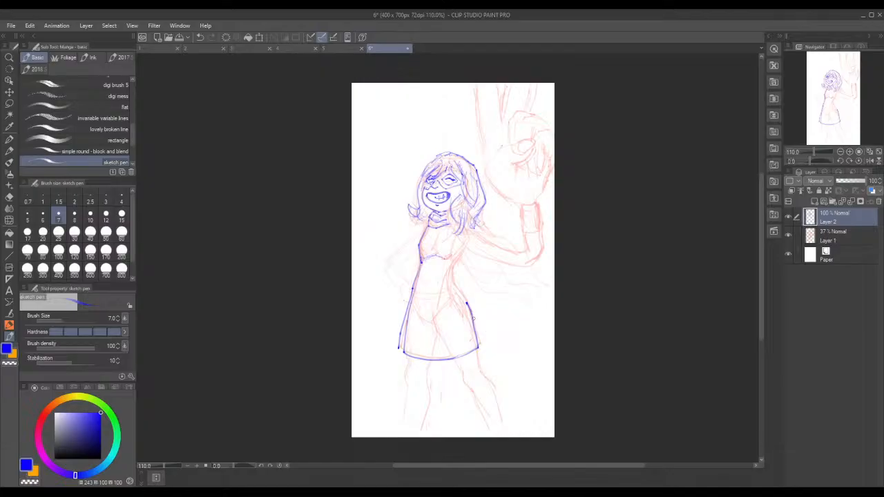
mouse_move(473, 307)
mouse_down()
mouse_move(457, 281)
mouse_move(471, 308)
mouse_up()
key(ctrl+z)
mouse_move(468, 288)
mouse_down()
mouse_move(472, 302)
mouse_move(457, 283)
mouse_move(474, 312)
mouse_move(461, 289)
mouse_up()
mouse_move(457, 267)
mouse_down()
mouse_move(468, 250)
mouse_move(456, 273)
mouse_up()
Step: Draw the lightning emblem on the chest with its stripe running down the dress, and double the hem line
drag(428, 245, 453, 255)
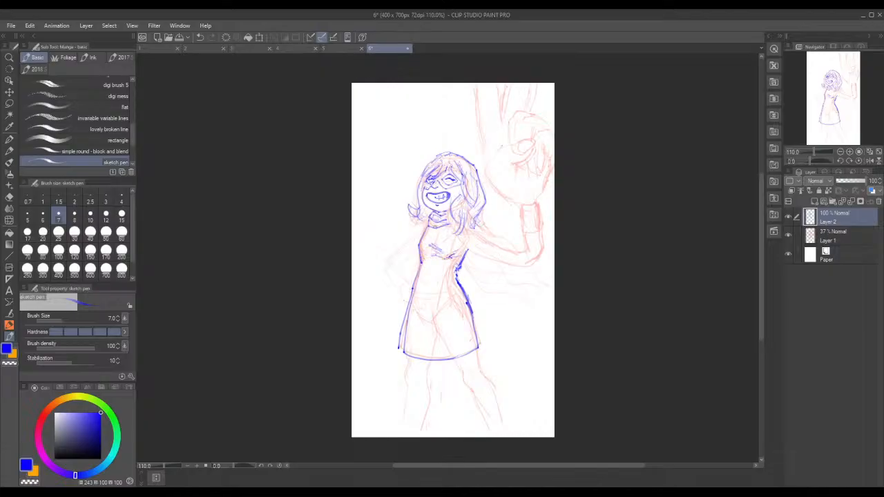
mouse_move(433, 229)
mouse_down()
mouse_move(432, 240)
mouse_move(456, 243)
mouse_up()
mouse_move(444, 267)
mouse_down()
mouse_move(411, 355)
mouse_move(468, 348)
mouse_move(402, 350)
mouse_up()
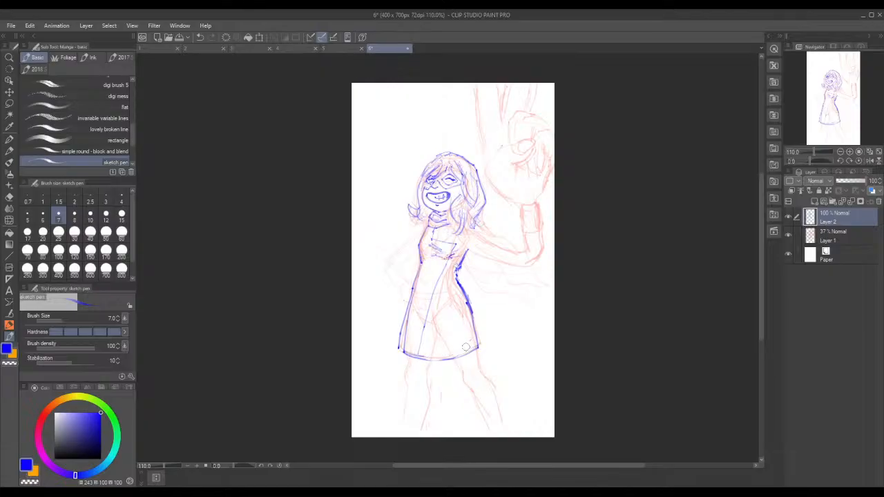
mouse_move(404, 351)
mouse_down()
mouse_move(438, 357)
mouse_move(477, 344)
mouse_up()
drag(429, 236, 426, 253)
drag(433, 255, 418, 345)
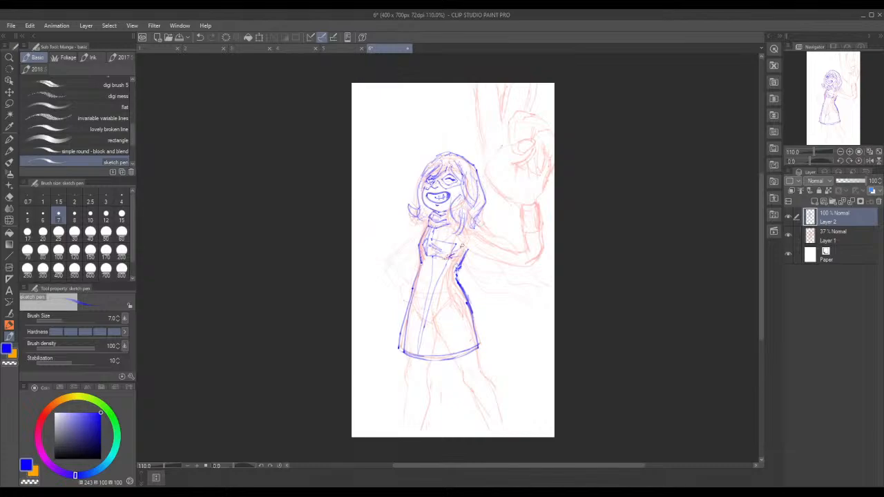
Step: Draw the raised arm in blue with its short sleeve, upper arm, bent elbow and forearm going up to the wrist
mouse_move(465, 236)
mouse_down()
mouse_move(477, 231)
mouse_move(465, 247)
mouse_move(476, 231)
mouse_up()
drag(424, 243, 426, 221)
mouse_move(477, 237)
mouse_down()
mouse_move(504, 251)
mouse_move(507, 265)
mouse_move(510, 249)
mouse_move(522, 252)
mouse_move(516, 266)
mouse_move(536, 267)
mouse_move(544, 256)
mouse_move(538, 239)
mouse_move(517, 252)
mouse_move(540, 241)
mouse_up()
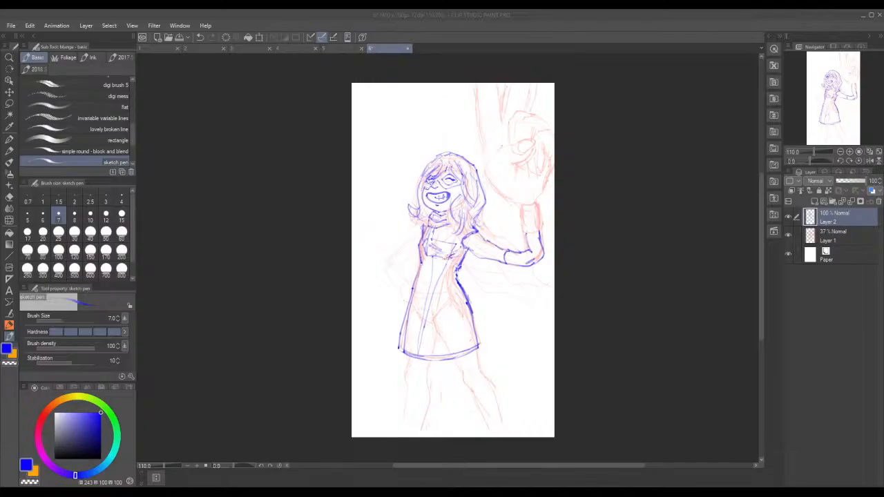
Step: Draw the other arm in blue, with its sleeve edge, bent elbow, forearm and hand resting on the hip
drag(419, 227, 396, 251)
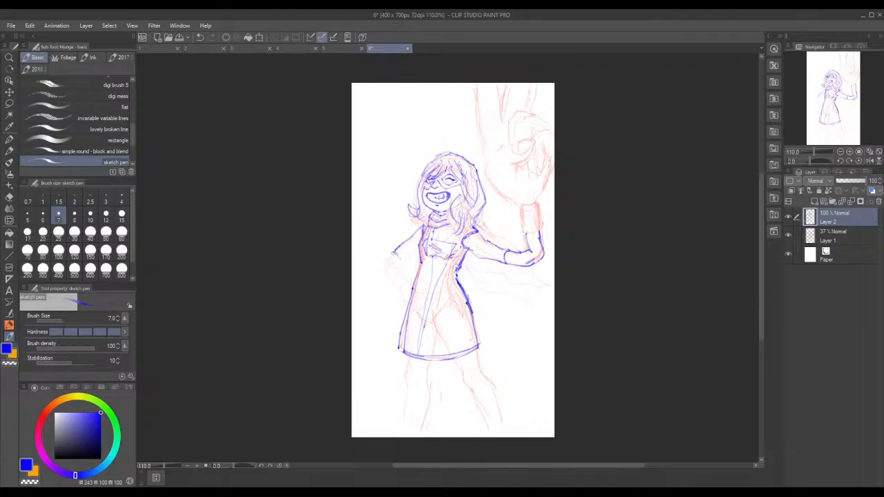
drag(403, 261, 419, 251)
drag(417, 251, 403, 259)
mouse_move(392, 252)
mouse_down()
mouse_move(384, 266)
mouse_move(396, 267)
mouse_move(391, 281)
mouse_move(399, 263)
mouse_move(399, 290)
mouse_up()
mouse_move(391, 266)
mouse_down()
mouse_move(399, 263)
mouse_move(390, 255)
mouse_move(383, 271)
mouse_move(393, 288)
mouse_up()
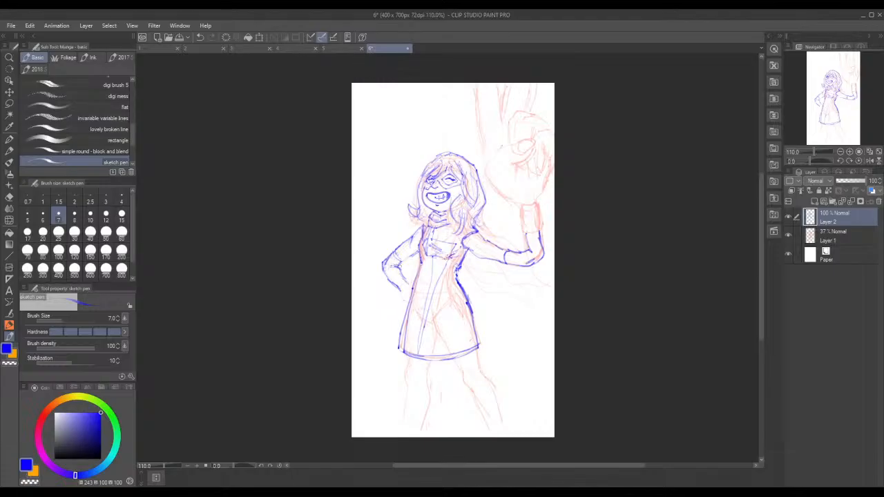
drag(401, 274, 402, 298)
drag(381, 271, 400, 290)
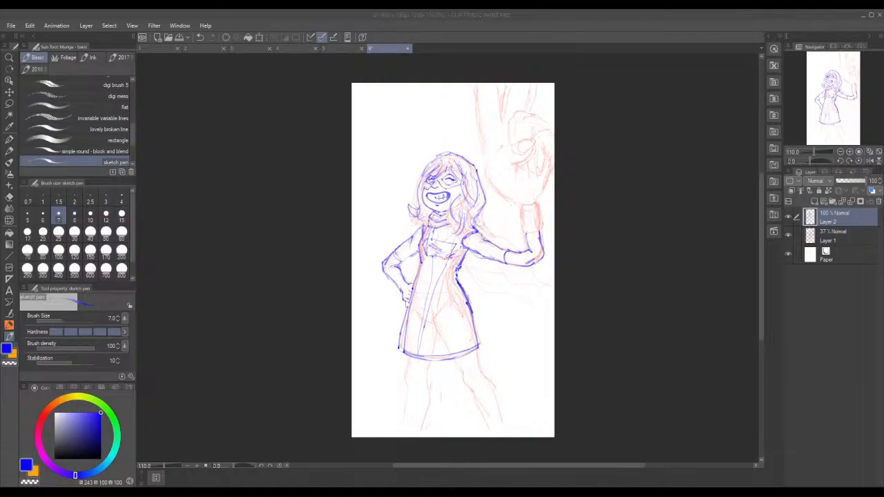
mouse_move(408, 304)
mouse_down()
mouse_move(400, 298)
mouse_move(410, 296)
mouse_up()
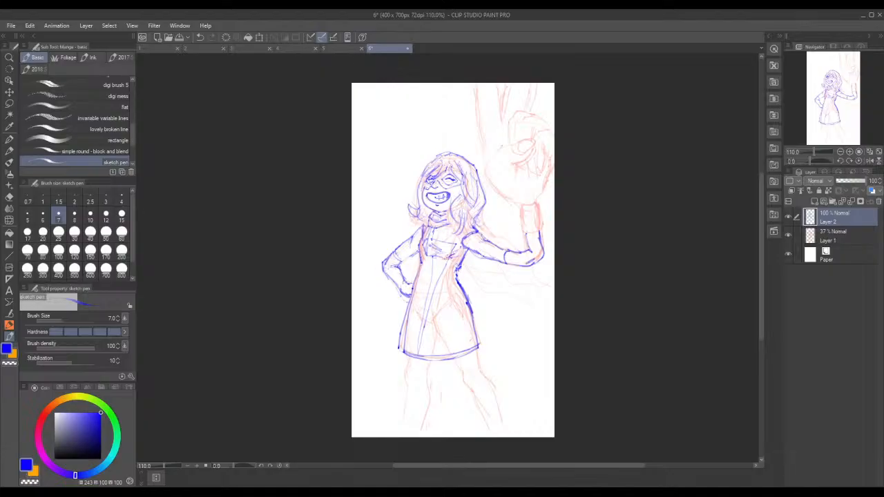
mouse_move(403, 280)
mouse_down()
mouse_move(414, 281)
mouse_move(409, 290)
mouse_up()
Step: Draw the straight leg below the dress hem with a tall boot running off the canvas edge
mouse_move(407, 356)
mouse_down()
mouse_move(406, 370)
mouse_move(429, 372)
mouse_up()
mouse_move(406, 367)
mouse_down()
mouse_move(405, 390)
mouse_move(428, 394)
mouse_move(426, 415)
mouse_move(406, 403)
mouse_move(412, 410)
mouse_move(428, 404)
mouse_move(427, 414)
mouse_move(404, 408)
mouse_move(401, 437)
mouse_up()
key(ctrl+z)
mouse_move(430, 404)
mouse_down()
mouse_move(423, 435)
mouse_move(403, 436)
mouse_up()
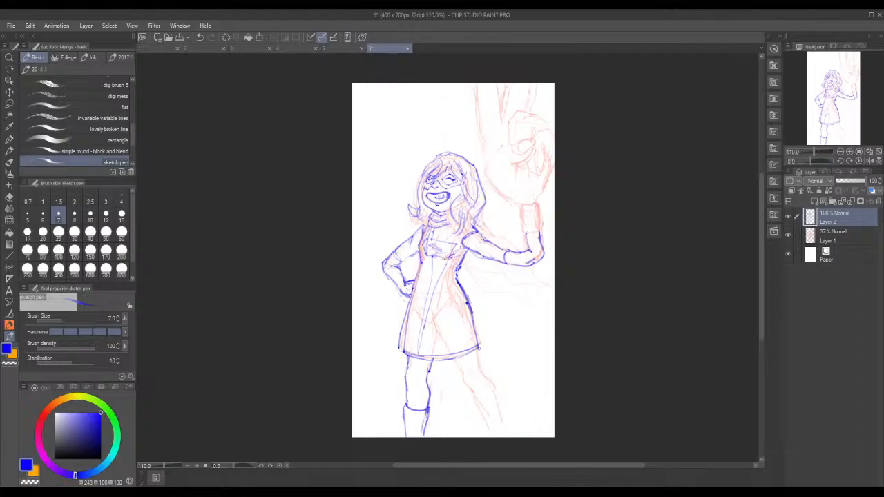
Step: Draw the outstretched leg with its knee marks and tall boot, adding a row of buttons down the boot's outer side
mouse_move(478, 349)
mouse_down()
mouse_move(456, 360)
mouse_move(471, 393)
mouse_move(481, 370)
mouse_move(494, 395)
mouse_up()
mouse_move(455, 360)
mouse_down()
mouse_move(473, 391)
mouse_move(481, 379)
mouse_move(493, 398)
mouse_move(473, 378)
mouse_move(475, 407)
mouse_move(495, 396)
mouse_move(504, 432)
mouse_up()
drag(472, 399, 480, 421)
mouse_move(479, 421)
mouse_down()
mouse_move(484, 433)
mouse_move(505, 436)
mouse_up()
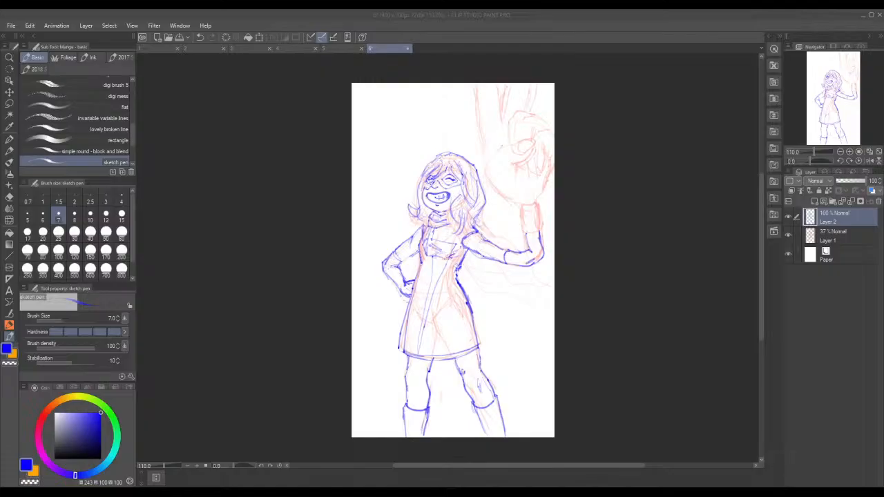
click(496, 406)
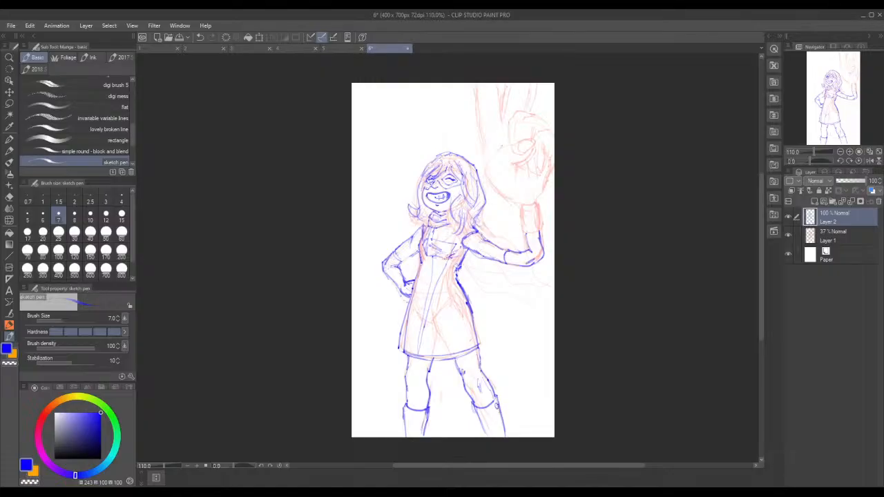
drag(496, 412, 506, 435)
drag(497, 396, 498, 402)
Step: Draw the banded bracelet on the raised wrist and outline the oversized palm with its thumb
mouse_move(520, 207)
mouse_down()
mouse_move(525, 235)
mouse_move(519, 210)
mouse_move(527, 234)
mouse_move(540, 227)
mouse_move(537, 207)
mouse_move(517, 207)
mouse_move(537, 212)
mouse_move(526, 216)
mouse_move(536, 225)
mouse_up()
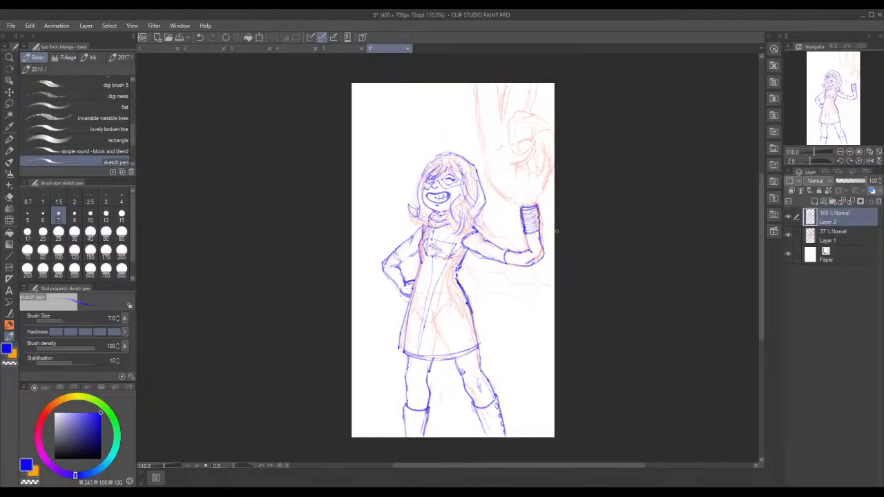
mouse_move(493, 191)
mouse_down()
mouse_move(522, 207)
mouse_move(545, 200)
mouse_move(552, 173)
mouse_up()
mouse_move(508, 147)
mouse_down()
mouse_move(523, 138)
mouse_move(537, 145)
mouse_move(514, 156)
mouse_move(510, 142)
mouse_move(500, 145)
mouse_move(487, 164)
mouse_move(499, 196)
mouse_up()
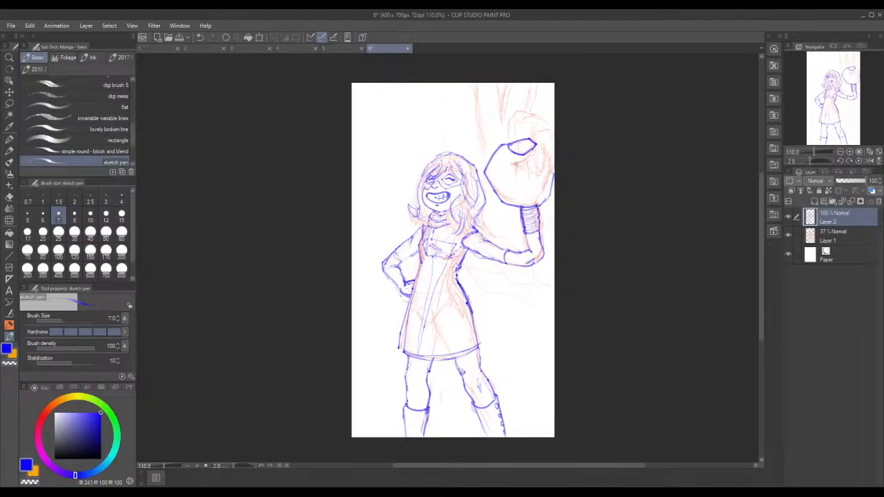
mouse_move(508, 166)
mouse_down()
mouse_move(528, 159)
mouse_move(513, 175)
mouse_up()
mouse_move(510, 149)
mouse_down()
mouse_move(533, 145)
mouse_move(509, 144)
mouse_up()
Step: Try to rotate the lassoed elbow of the bent arm, and check the figure in mirrored view
key(m)
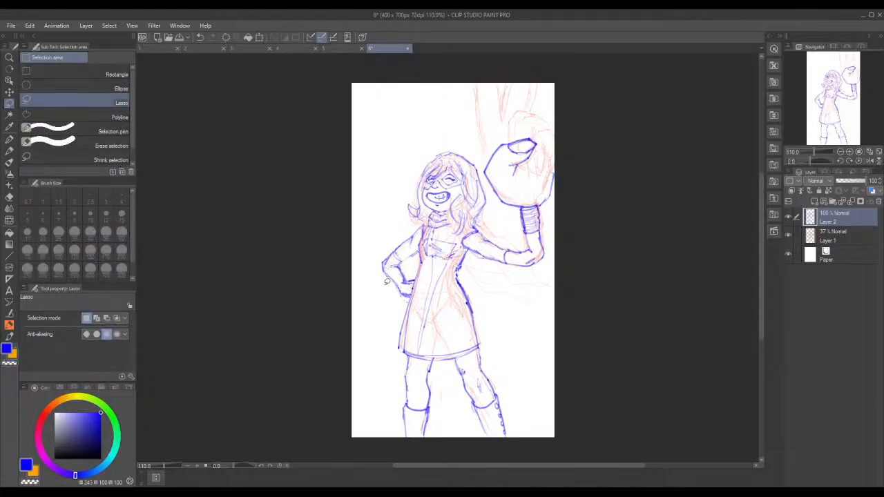
mouse_move(400, 261)
mouse_down()
mouse_move(376, 244)
mouse_move(384, 275)
mouse_move(412, 235)
mouse_up()
click(422, 302)
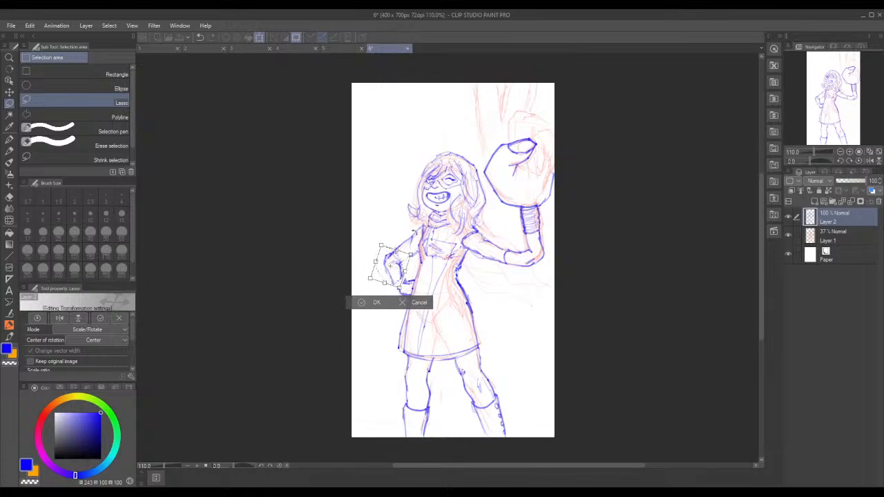
click(373, 302)
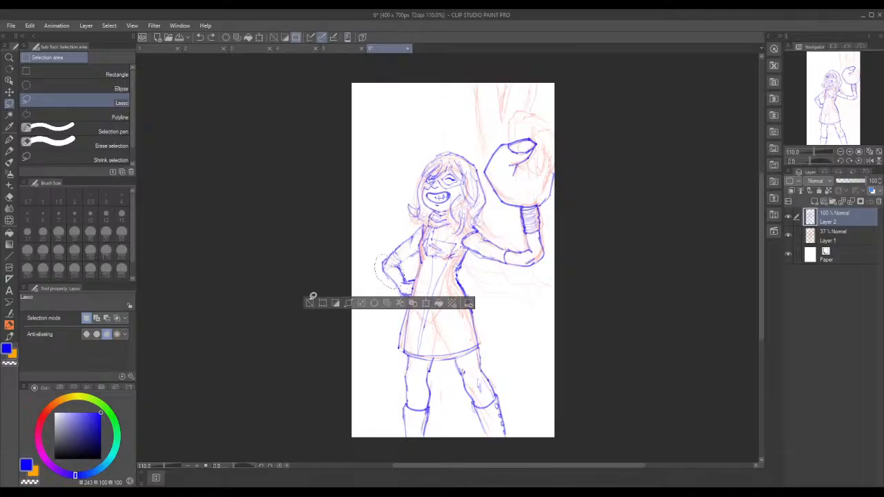
click(314, 301)
click(868, 161)
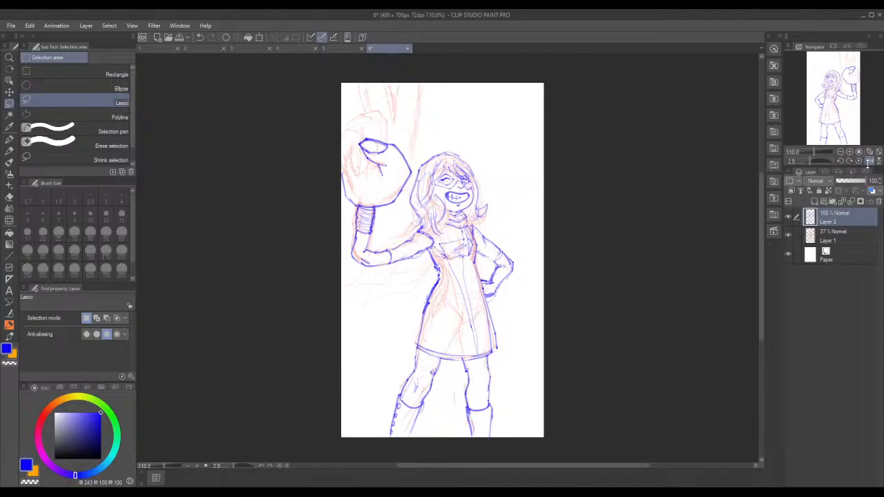
click(868, 163)
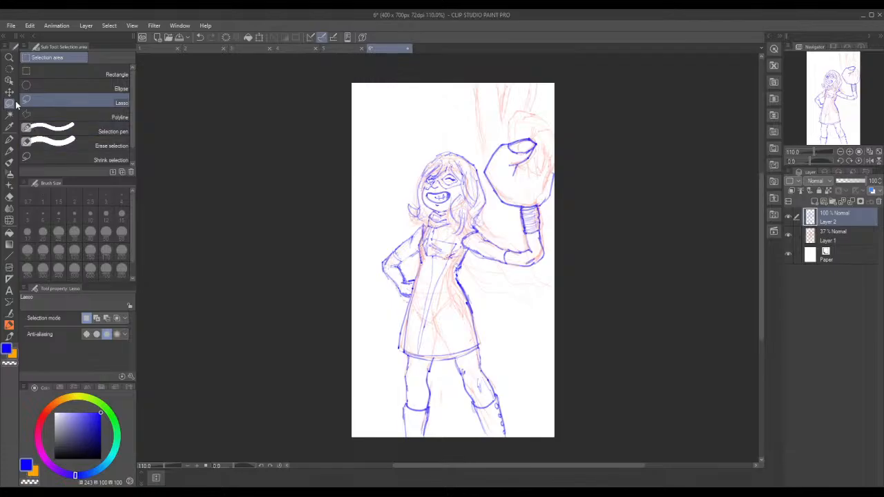
Step: Lasso the upper part of the bent arm and move it closer to the shoulder
mouse_move(383, 255)
mouse_down()
mouse_move(380, 261)
mouse_move(404, 263)
mouse_move(417, 238)
mouse_move(377, 267)
mouse_up()
click(428, 285)
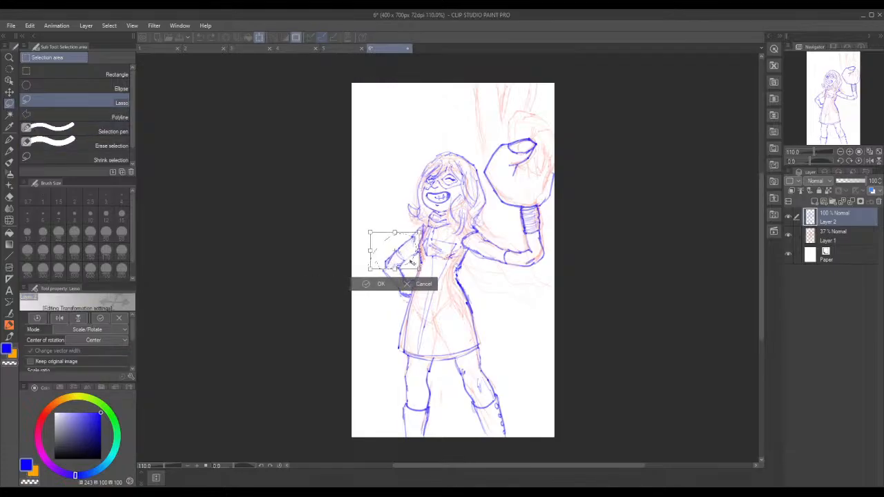
mouse_move(411, 263)
mouse_down()
mouse_move(410, 275)
mouse_move(404, 261)
mouse_move(428, 236)
mouse_move(422, 245)
mouse_up()
click(378, 282)
click(329, 281)
click(338, 258)
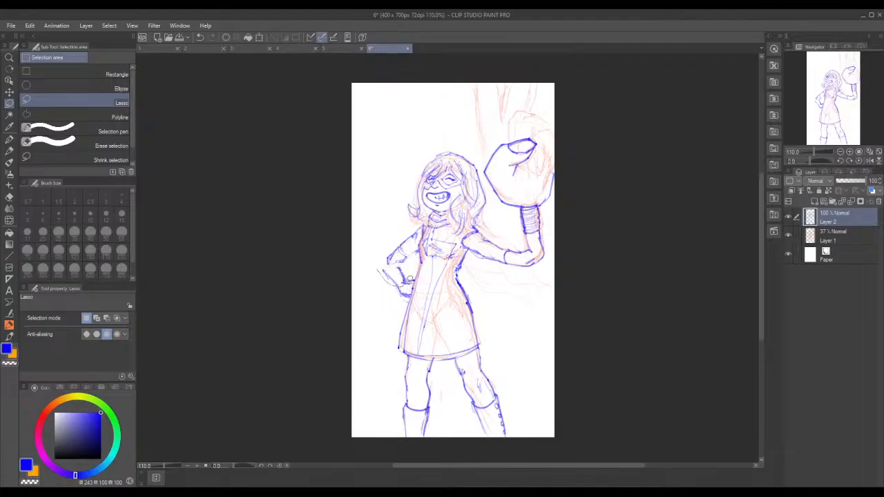
Step: Lasso and transform the bent arm's forearm, and clear away its old lines
mouse_move(410, 279)
mouse_down()
mouse_move(392, 261)
mouse_move(378, 266)
mouse_move(418, 252)
mouse_move(408, 270)
mouse_up()
click(425, 301)
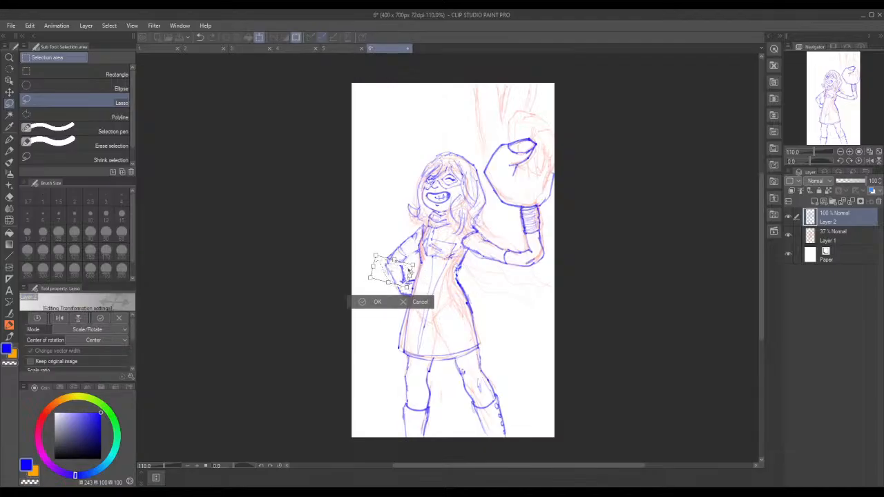
click(362, 302)
click(314, 303)
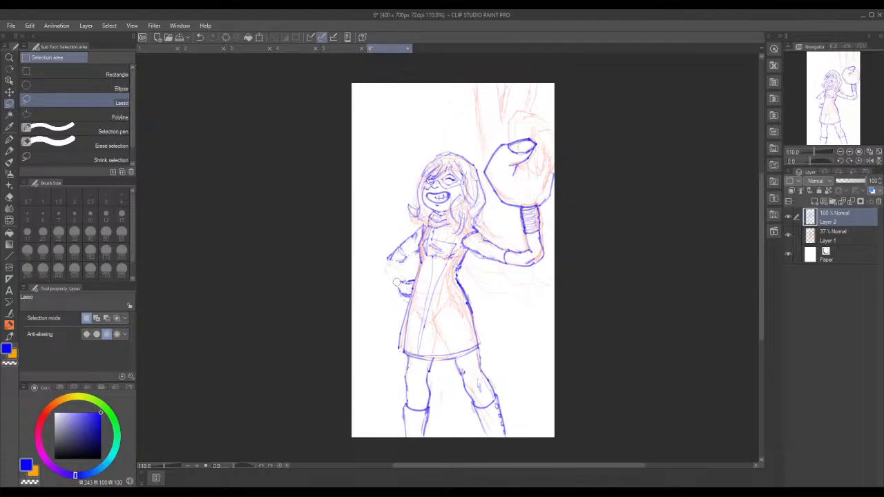
drag(395, 285, 397, 273)
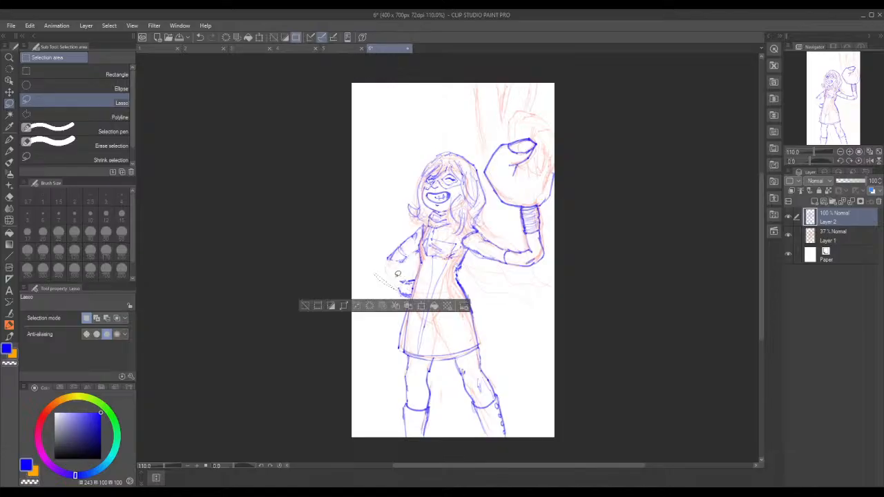
click(305, 305)
Step: Redraw the bent arm's elbow and forearm with the sketch pen, extending the elbow farther out from the body
click(9, 336)
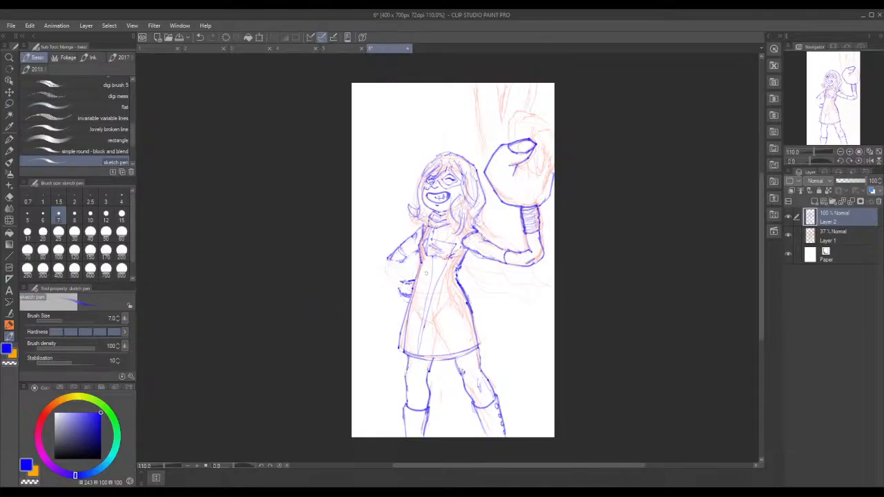
mouse_move(372, 266)
mouse_down()
mouse_move(384, 278)
mouse_move(382, 258)
mouse_move(390, 283)
mouse_move(387, 265)
mouse_move(407, 283)
mouse_up()
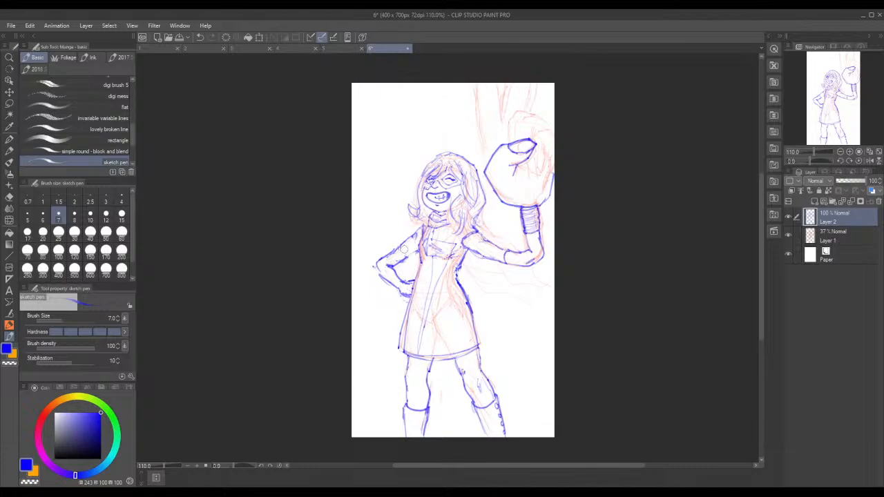
mouse_move(377, 255)
mouse_down()
mouse_move(380, 276)
mouse_move(402, 293)
mouse_move(411, 283)
mouse_move(402, 241)
mouse_up()
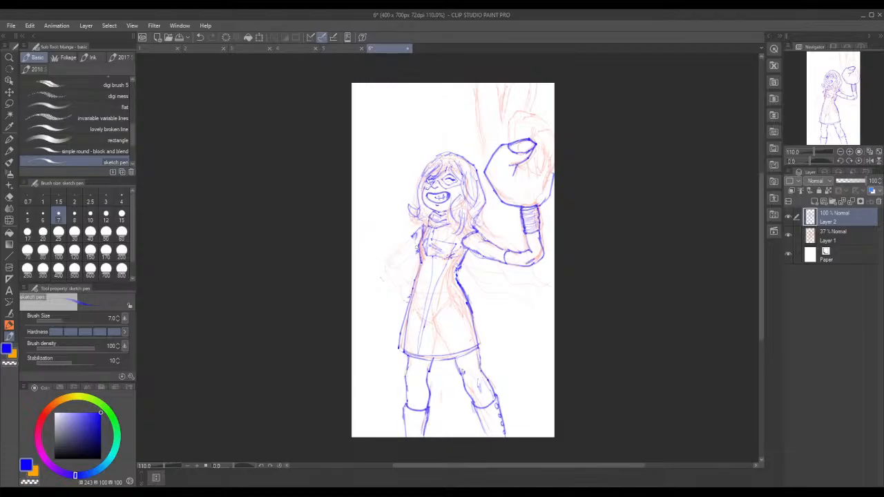
Step: Redraw the whole bent arm longer, with its sleeve, outward elbow and the hand set lower on the hip
mouse_move(413, 235)
mouse_down()
mouse_move(398, 250)
mouse_move(408, 257)
mouse_move(401, 242)
mouse_move(397, 260)
mouse_move(394, 249)
mouse_move(385, 256)
mouse_move(399, 263)
mouse_move(384, 272)
mouse_move(398, 268)
mouse_move(403, 283)
mouse_move(379, 270)
mouse_move(389, 283)
mouse_move(398, 273)
mouse_move(389, 265)
mouse_move(399, 266)
mouse_move(405, 290)
mouse_move(391, 290)
mouse_move(405, 291)
mouse_up()
mouse_move(392, 289)
mouse_down()
mouse_move(411, 301)
mouse_move(400, 301)
mouse_move(408, 312)
mouse_up()
mouse_move(394, 259)
mouse_down()
mouse_move(401, 264)
mouse_move(381, 267)
mouse_move(384, 287)
mouse_move(375, 269)
mouse_up()
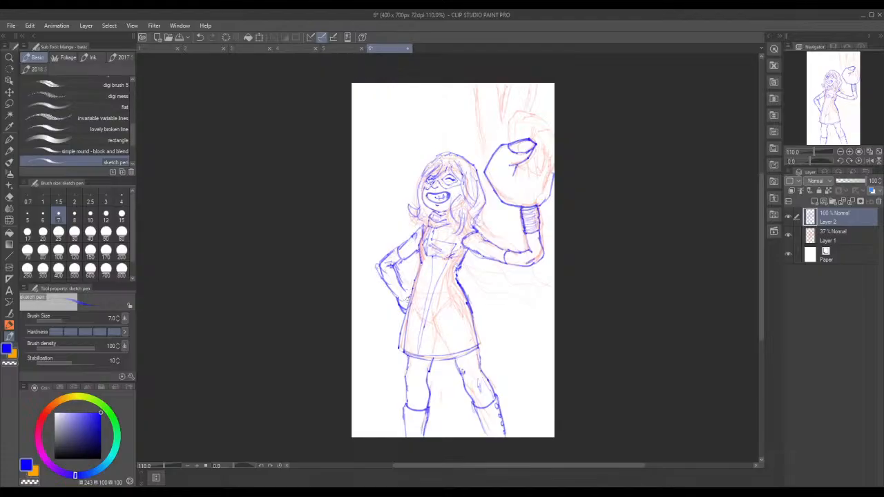
drag(403, 291, 410, 294)
Step: Check the blue drawing with Layer 1 temporarily hidden, and refine the hand on the hip
click(788, 236)
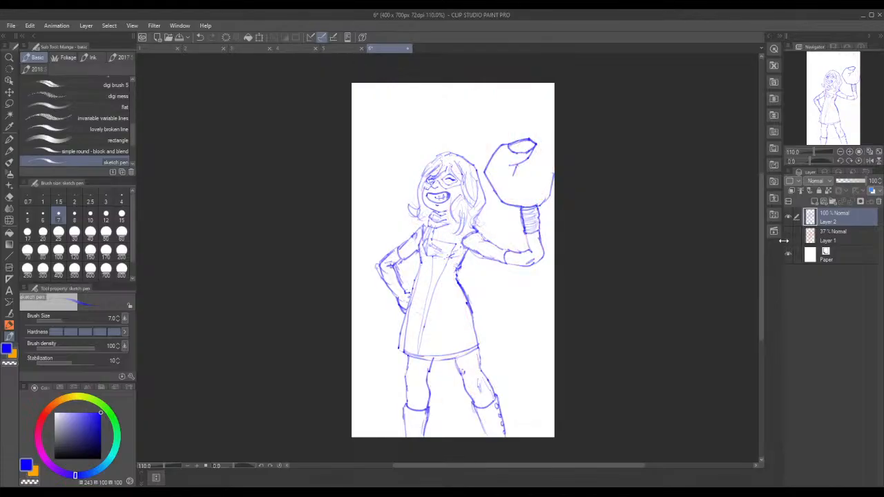
drag(783, 241, 782, 241)
click(788, 235)
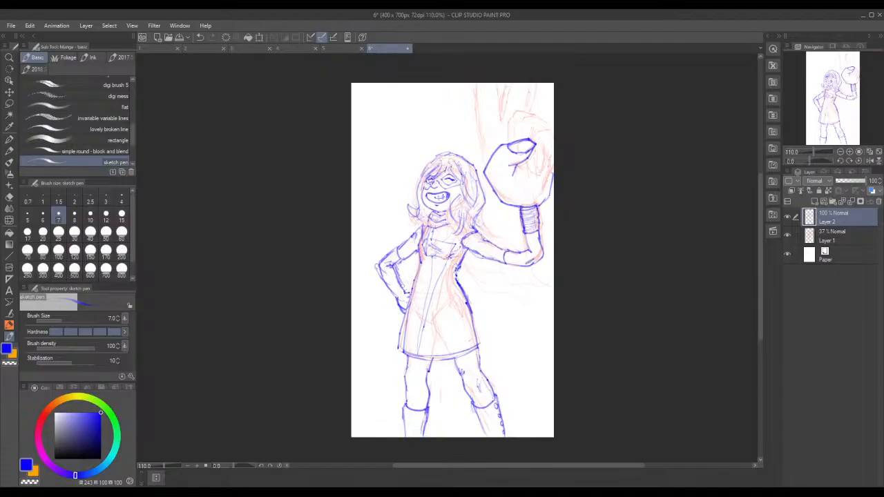
drag(399, 304, 405, 312)
key(alt+Tab)
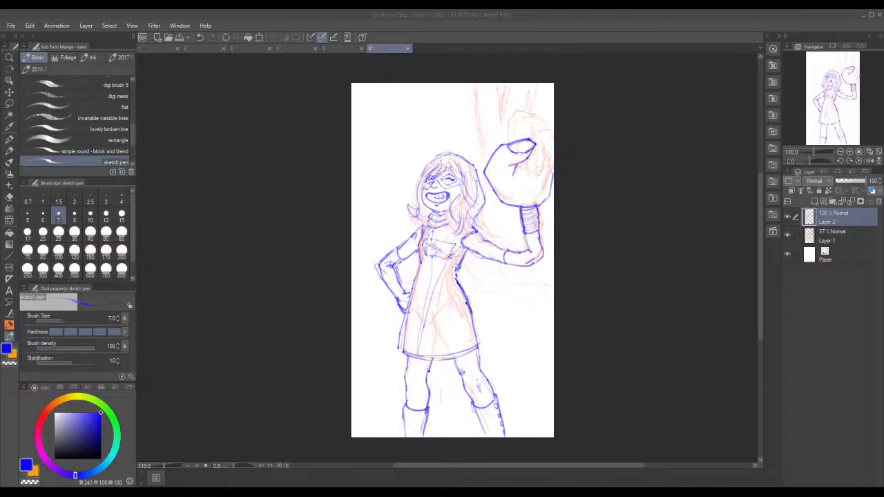
Step: Draw the curled index finger meeting the thumb and the folded inner fingers of the oversized hand
mouse_move(531, 127)
mouse_down()
mouse_move(520, 140)
mouse_move(529, 174)
mouse_up()
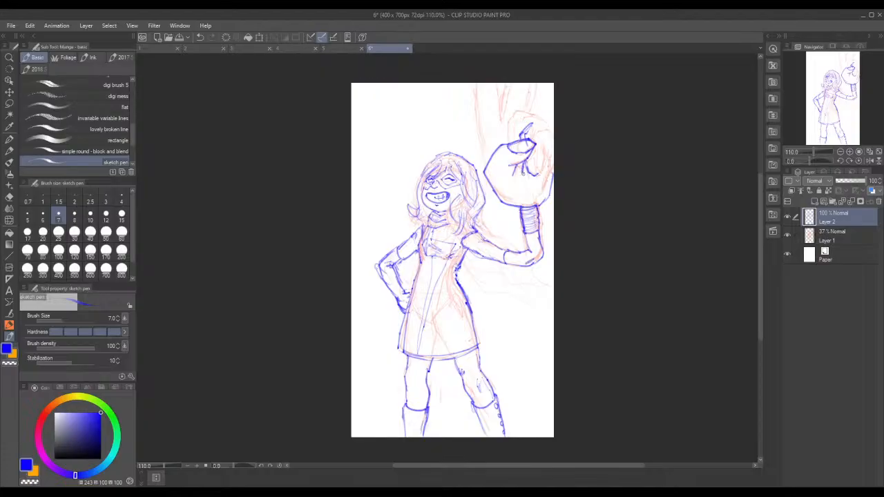
mouse_move(523, 173)
mouse_down()
mouse_move(530, 158)
mouse_move(527, 181)
mouse_move(536, 159)
mouse_move(543, 168)
mouse_move(544, 142)
mouse_move(526, 133)
mouse_move(547, 127)
mouse_move(524, 110)
mouse_move(514, 114)
mouse_move(507, 143)
mouse_up()
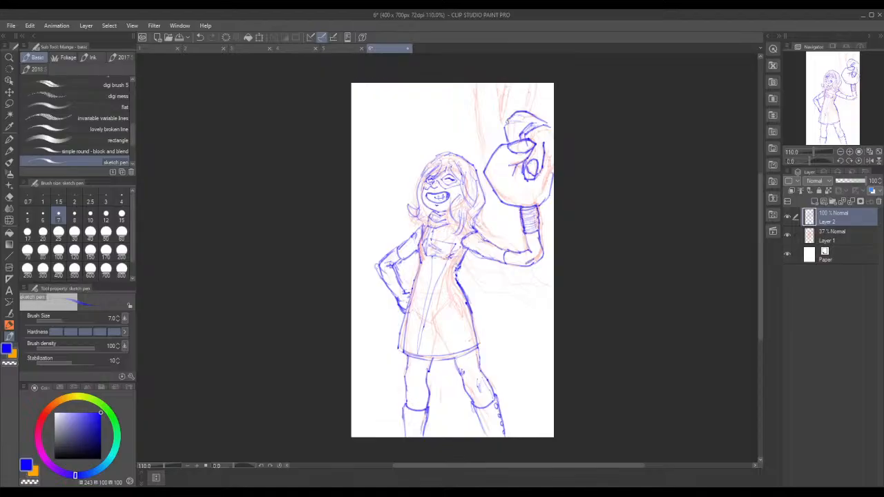
mouse_move(515, 118)
mouse_down()
mouse_move(536, 138)
mouse_move(523, 136)
mouse_move(530, 178)
mouse_move(540, 163)
mouse_move(528, 161)
mouse_move(529, 176)
mouse_move(529, 163)
mouse_move(536, 167)
mouse_move(551, 150)
mouse_up()
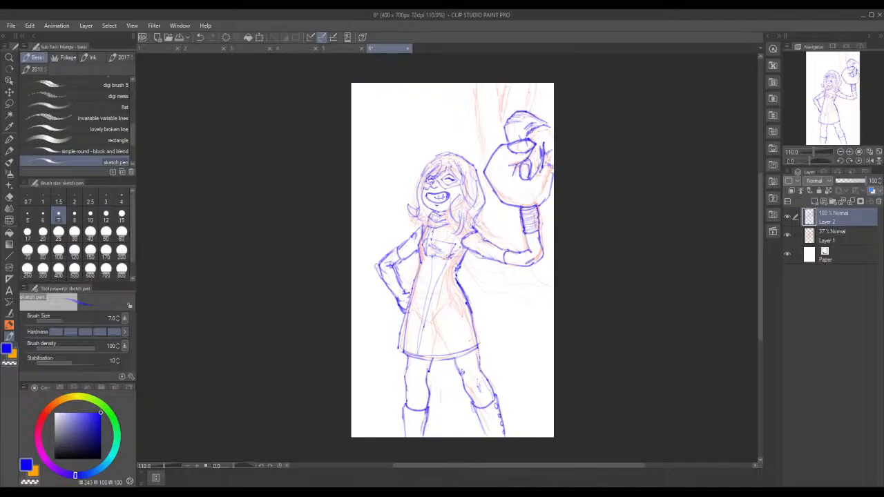
drag(526, 140, 538, 125)
drag(511, 114, 507, 145)
Step: Draw the oversized hand's outstretched fingers rising past the canvas's upper edge
drag(500, 97, 503, 138)
mouse_move(524, 104)
mouse_down()
mouse_move(527, 89)
mouse_move(500, 96)
mouse_move(497, 132)
mouse_move(525, 83)
mouse_up()
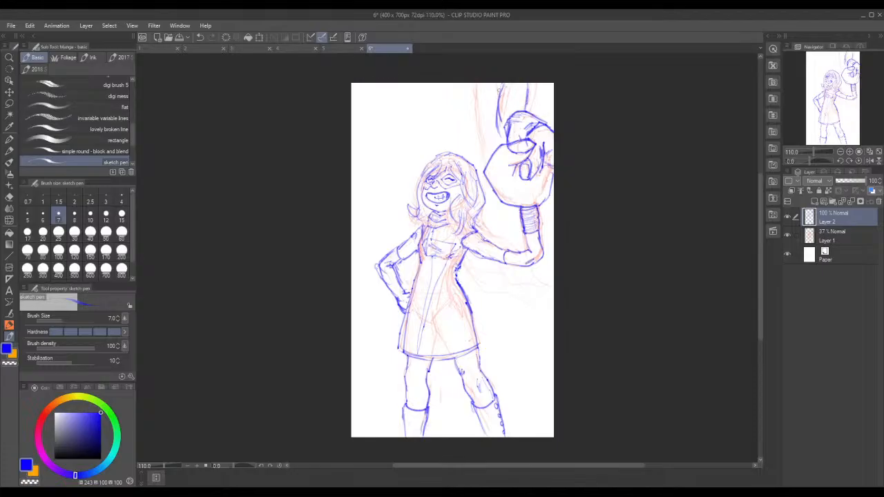
mouse_move(474, 82)
mouse_down()
mouse_move(481, 140)
mouse_move(499, 131)
mouse_move(482, 161)
mouse_up()
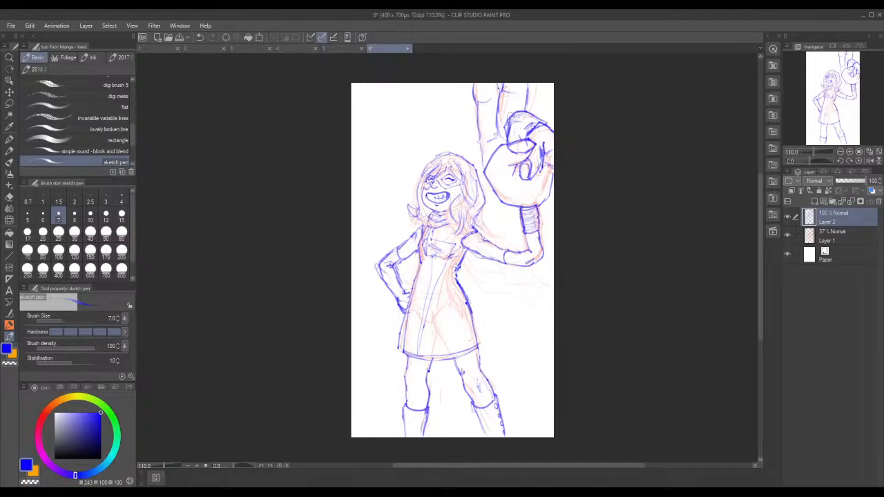
Step: Lasso the oversized hand and its wrist down to the forearm, redoing the selection with a slightly lower edge
key(m)
mouse_move(511, 229)
mouse_down()
mouse_move(562, 217)
mouse_move(557, 78)
mouse_move(464, 97)
mouse_move(510, 232)
mouse_up()
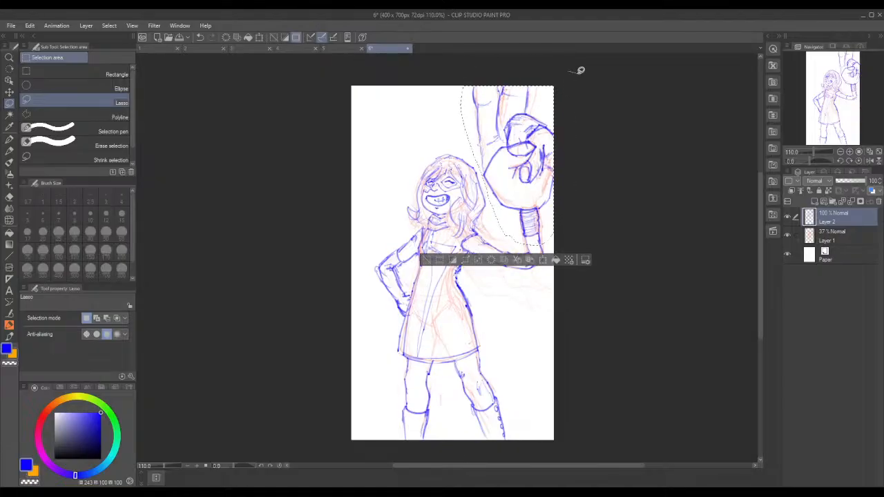
key(ctrl+d)
mouse_move(505, 233)
mouse_down()
mouse_move(527, 246)
mouse_move(548, 246)
mouse_up()
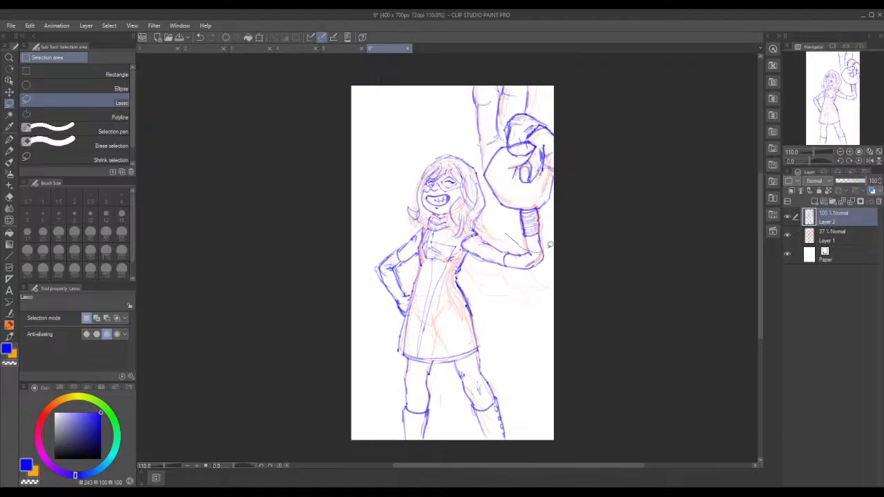
drag(462, 96, 507, 237)
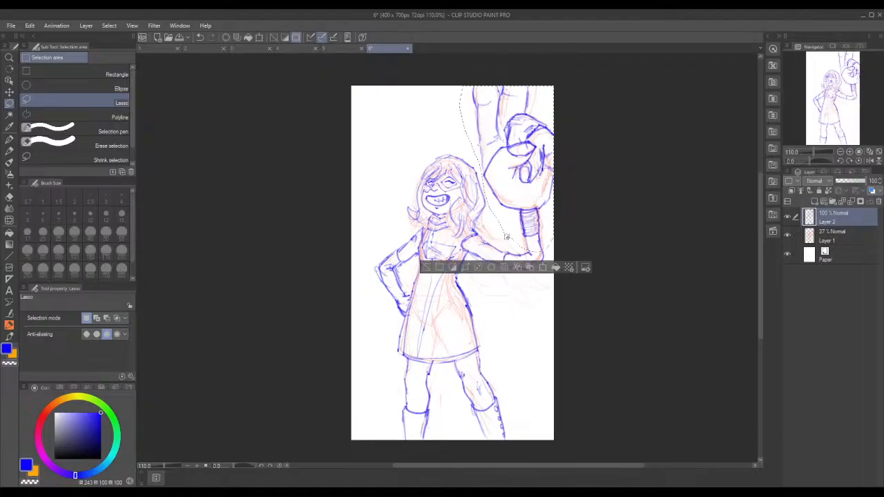
click(543, 266)
drag(560, 76, 562, 92)
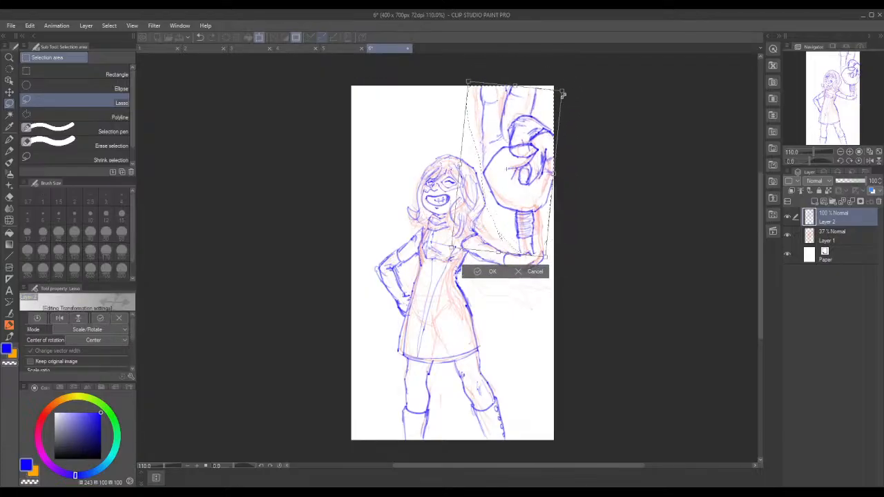
drag(523, 169, 534, 167)
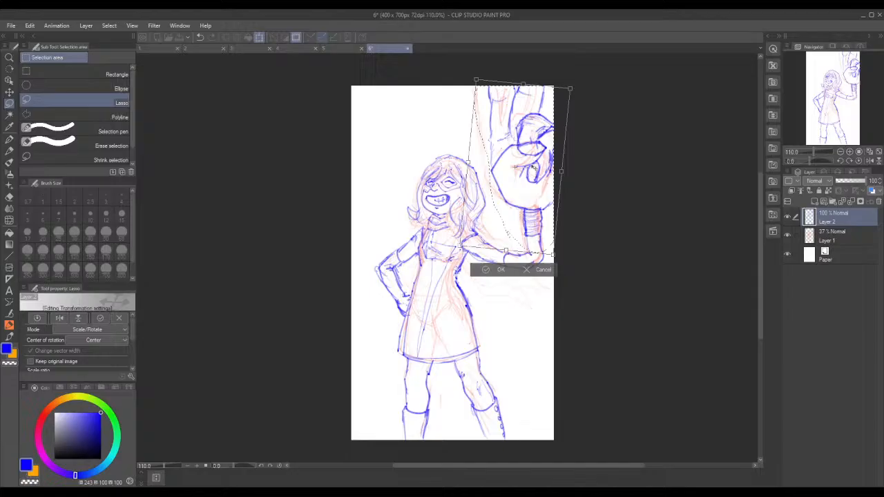
click(544, 270)
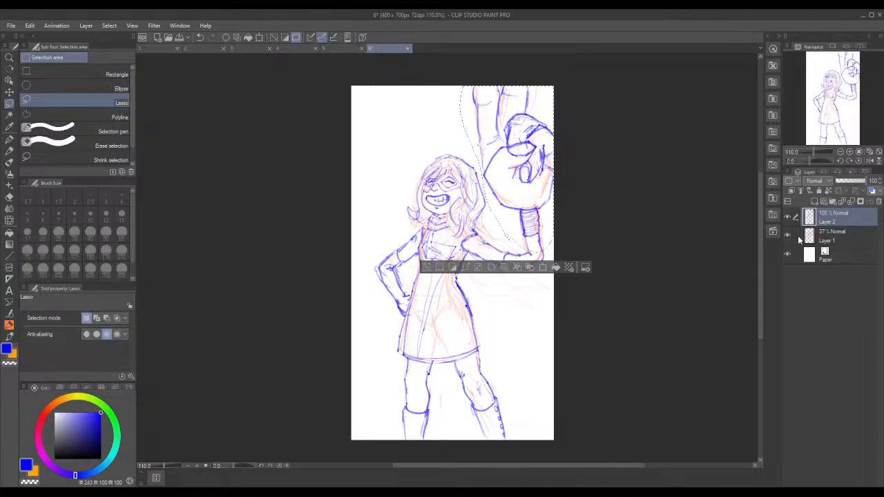
Step: Rotate the selected hand slightly clockwise and shift it toward the canvas's right edge on Layers 1 and 2 together, and save drawing 6
key(ctrl+t)
drag(568, 77, 580, 81)
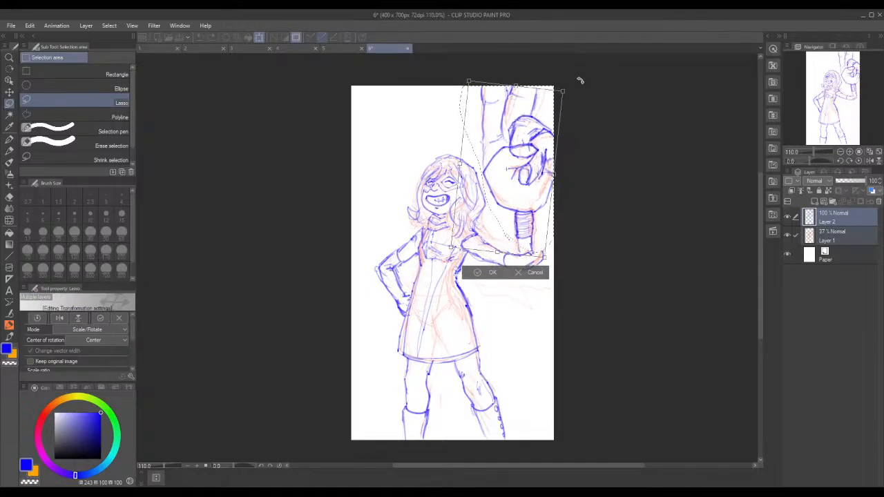
drag(531, 157, 547, 155)
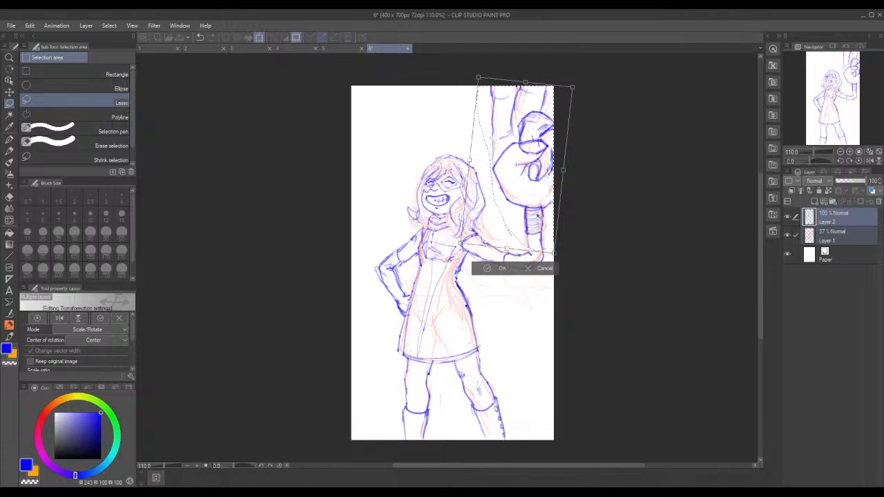
click(492, 268)
click(444, 268)
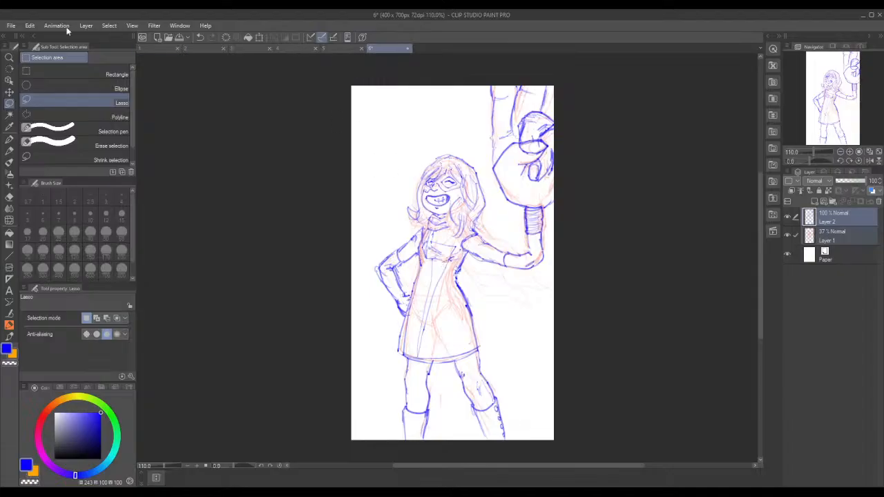
click(11, 25)
click(42, 96)
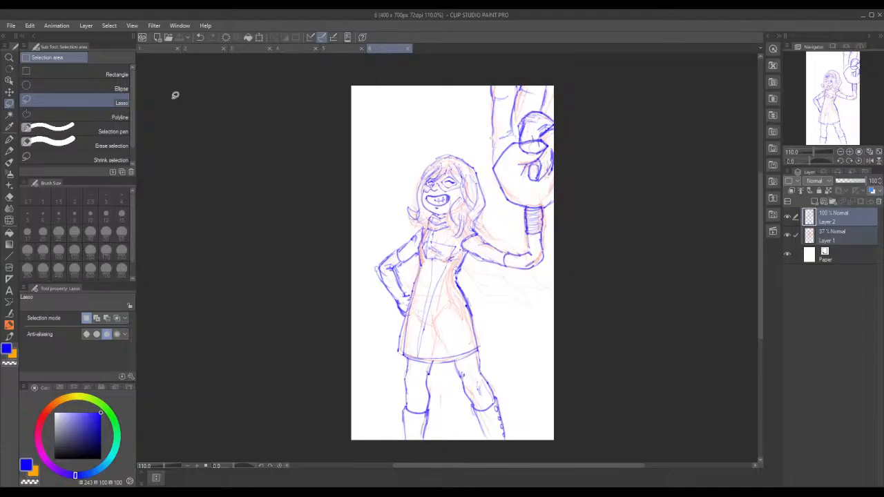
Step: Try a blue sketch pen stroke below Wolverine's chin on Layer 4 of drawing 5
click(323, 48)
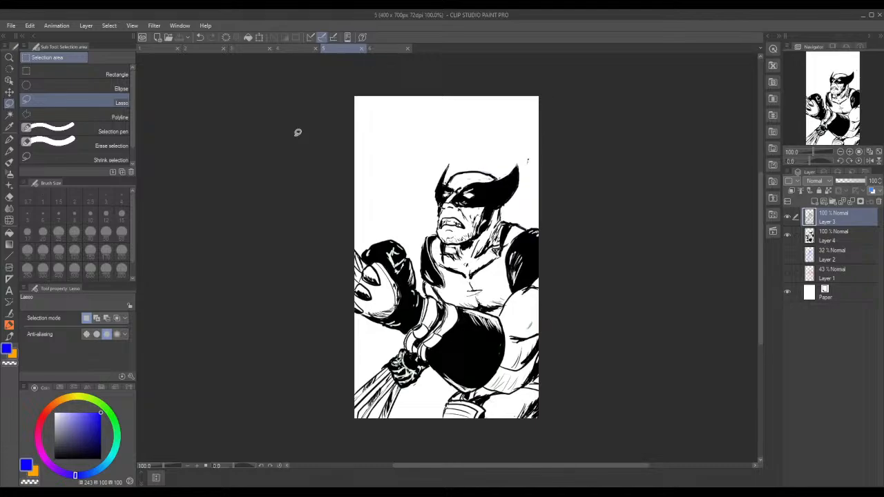
click(828, 241)
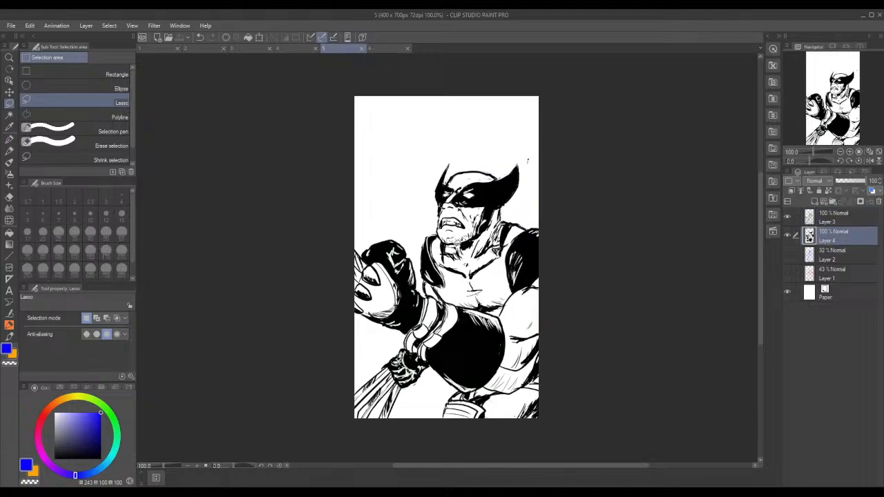
drag(457, 243, 455, 252)
click(377, 269)
click(10, 336)
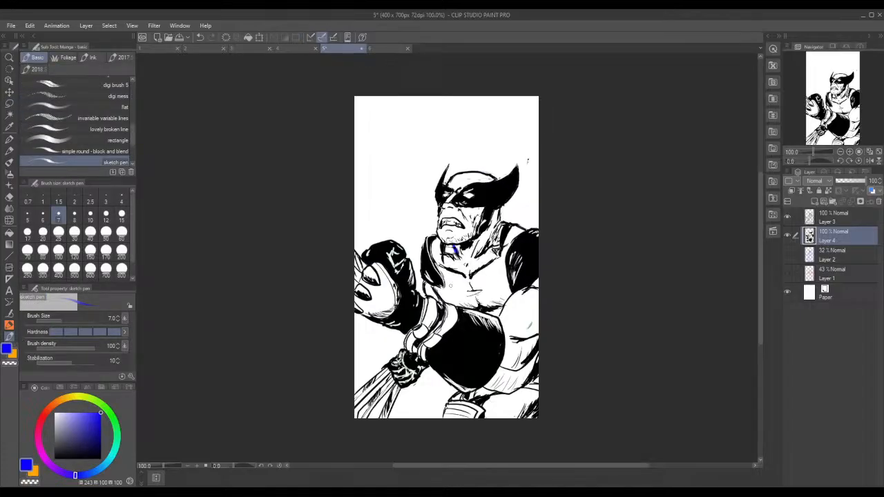
Step: Lock Layer 4's transparent pixels and choose the G-pen with black as the drawing colour
click(10, 139)
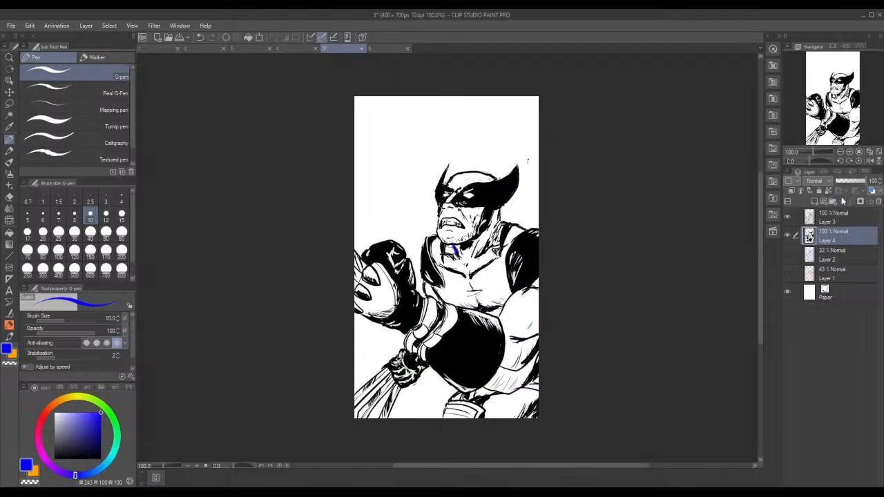
click(828, 191)
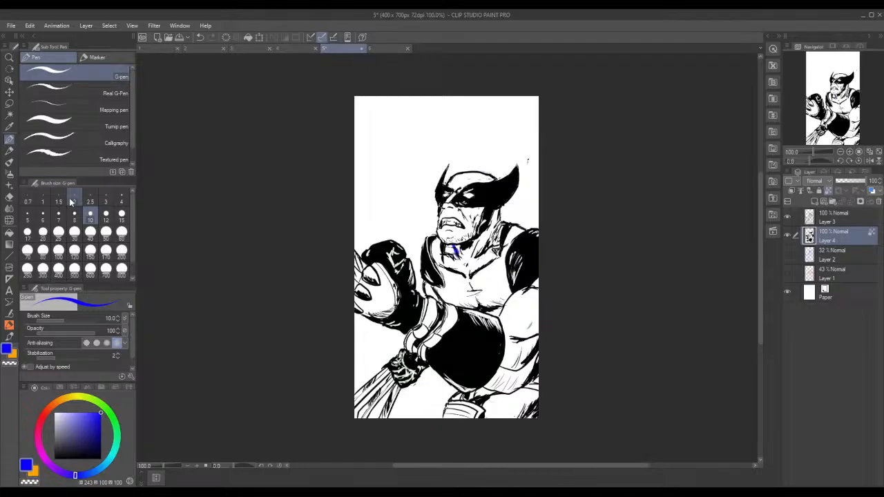
drag(94, 444, 110, 468)
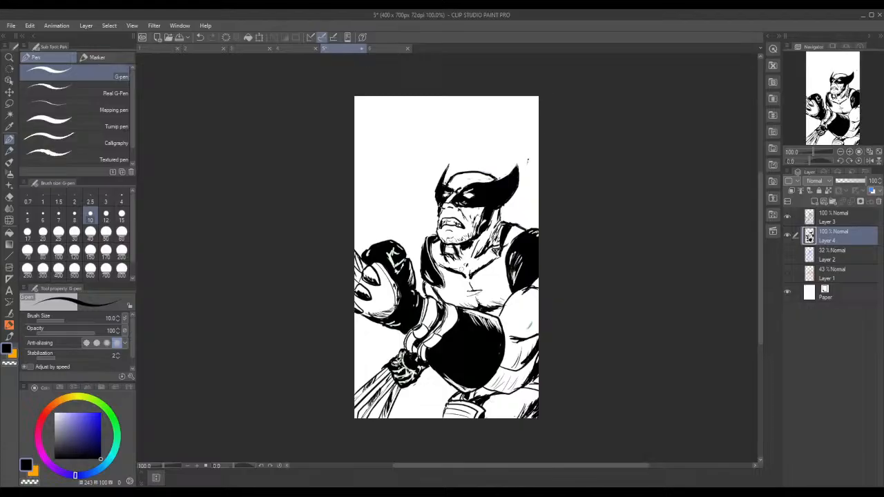
Step: Save drawing 5, and save drawing 6 with its rough sketch on Layer 1 hidden
click(11, 25)
click(39, 98)
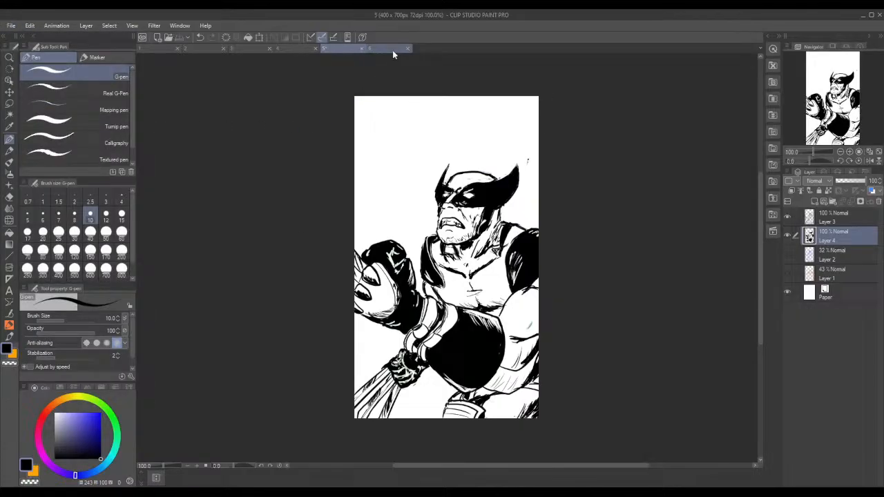
click(393, 48)
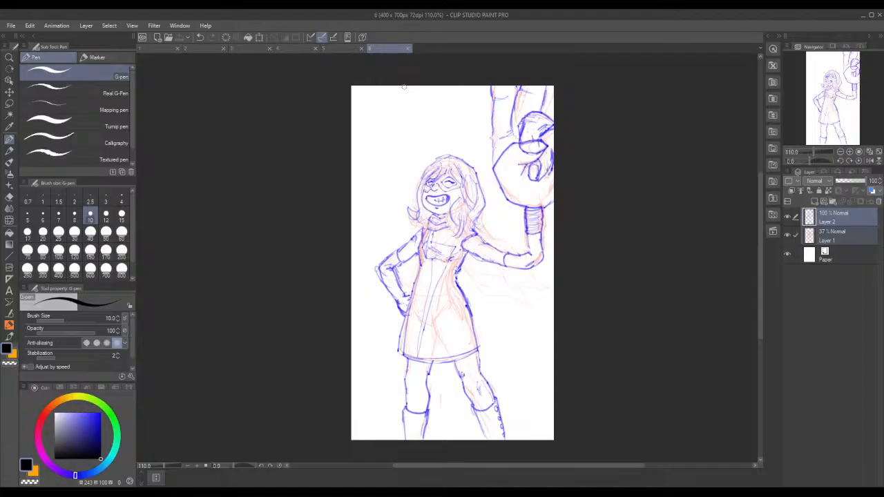
click(787, 236)
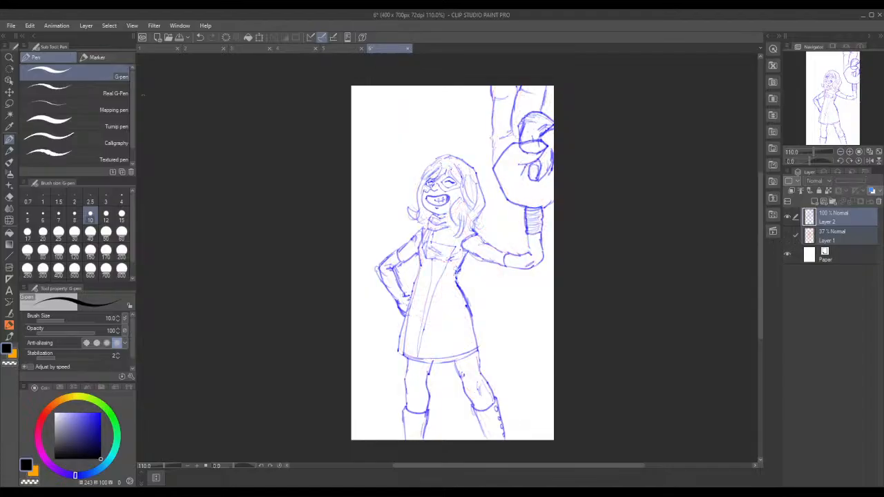
click(13, 26)
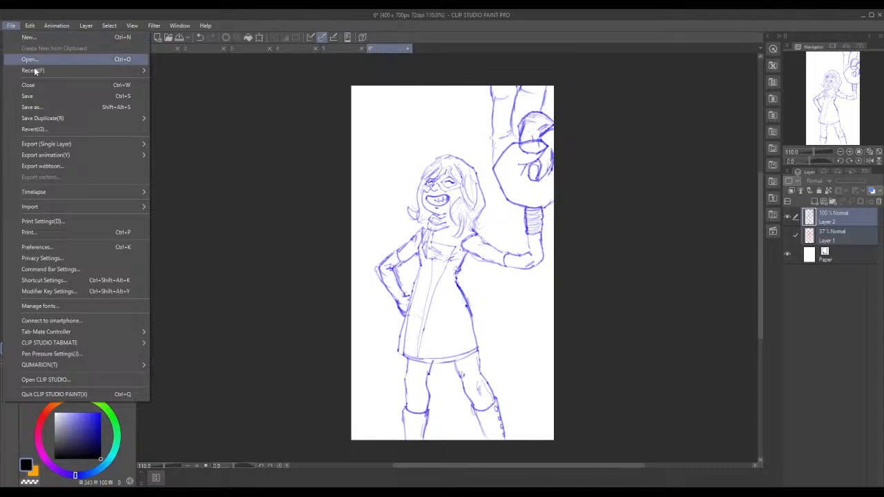
click(30, 96)
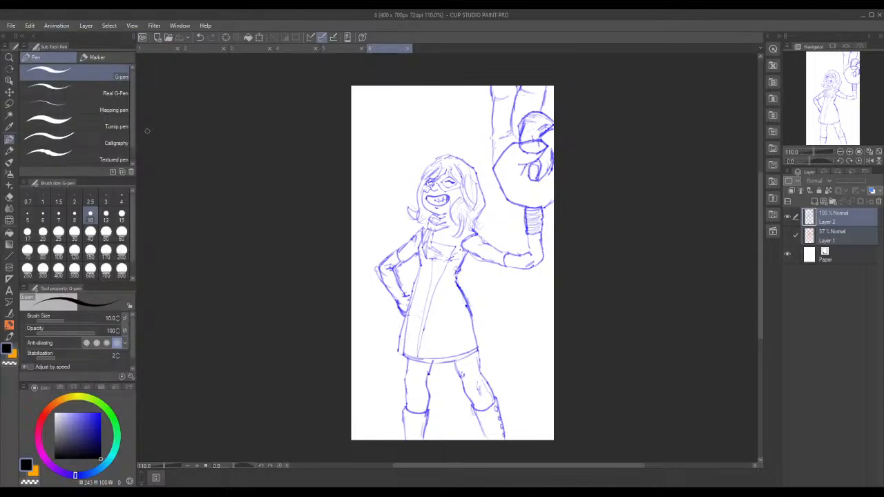